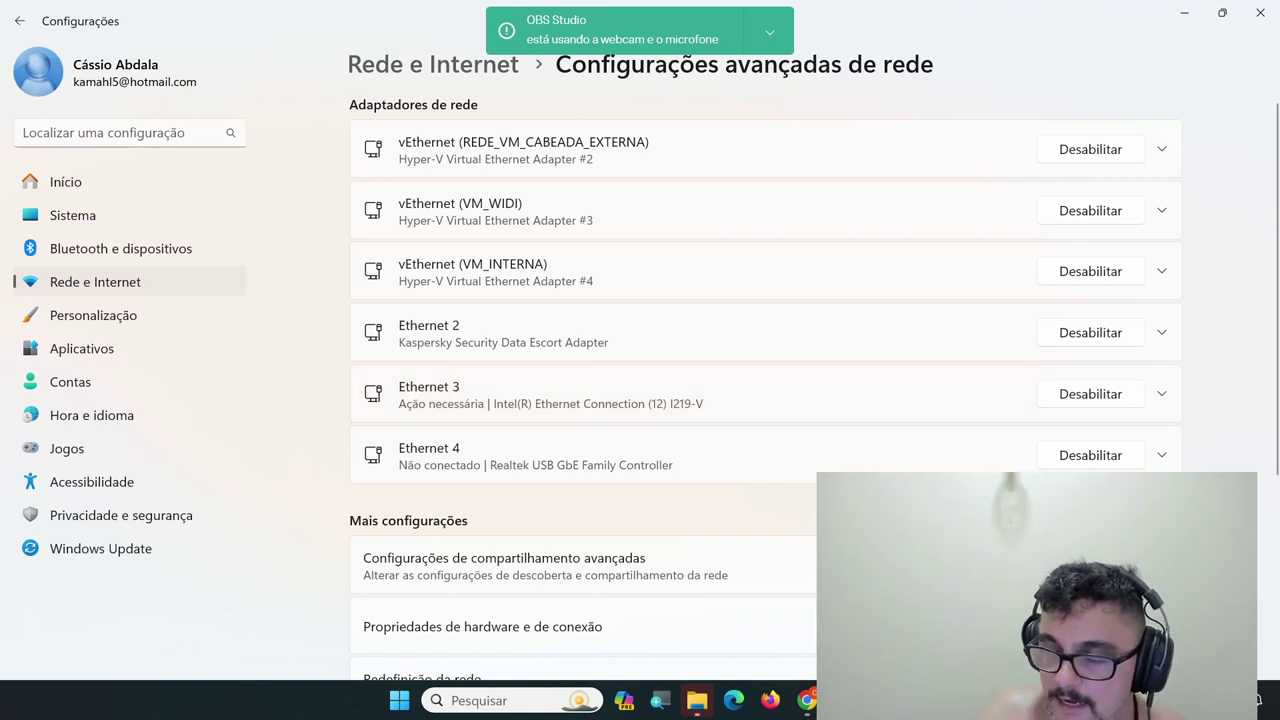
Launch Command Prompt by searching 'cmd' in Windows search
{"action": "key", "text": "XF86AudioPlay"}
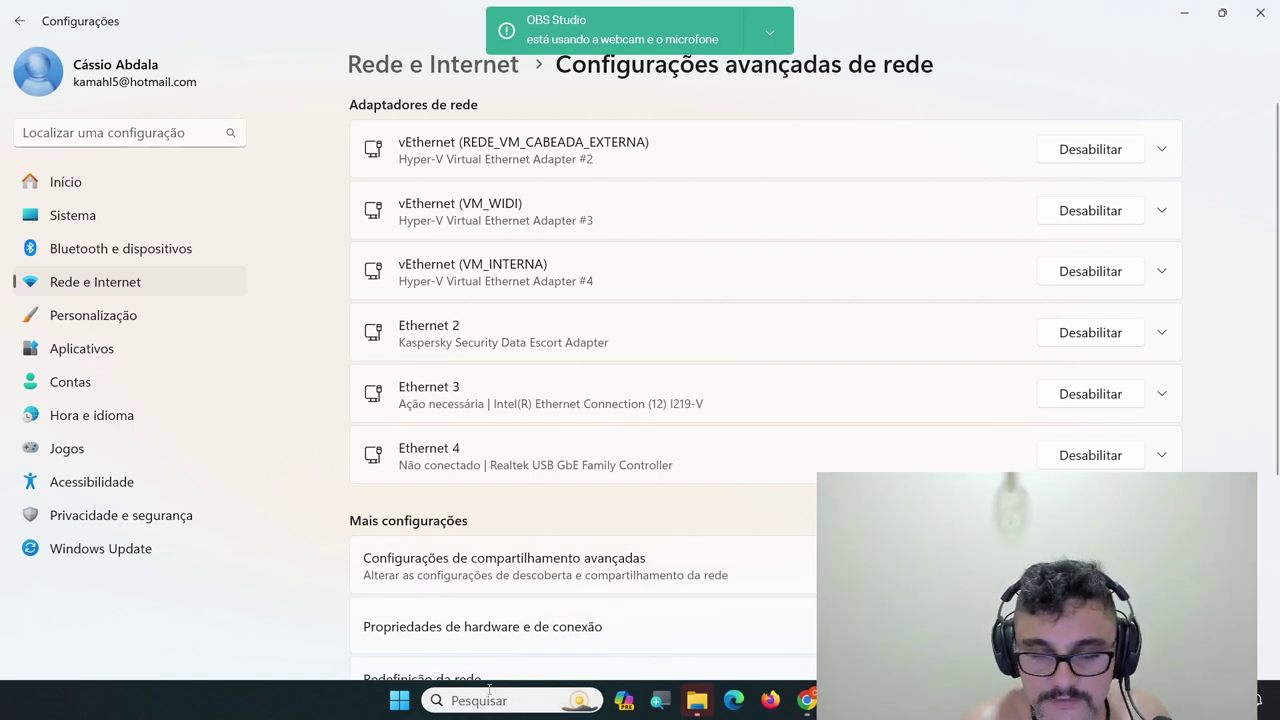
{"action": "left_click", "coordinate": [552, 699]}
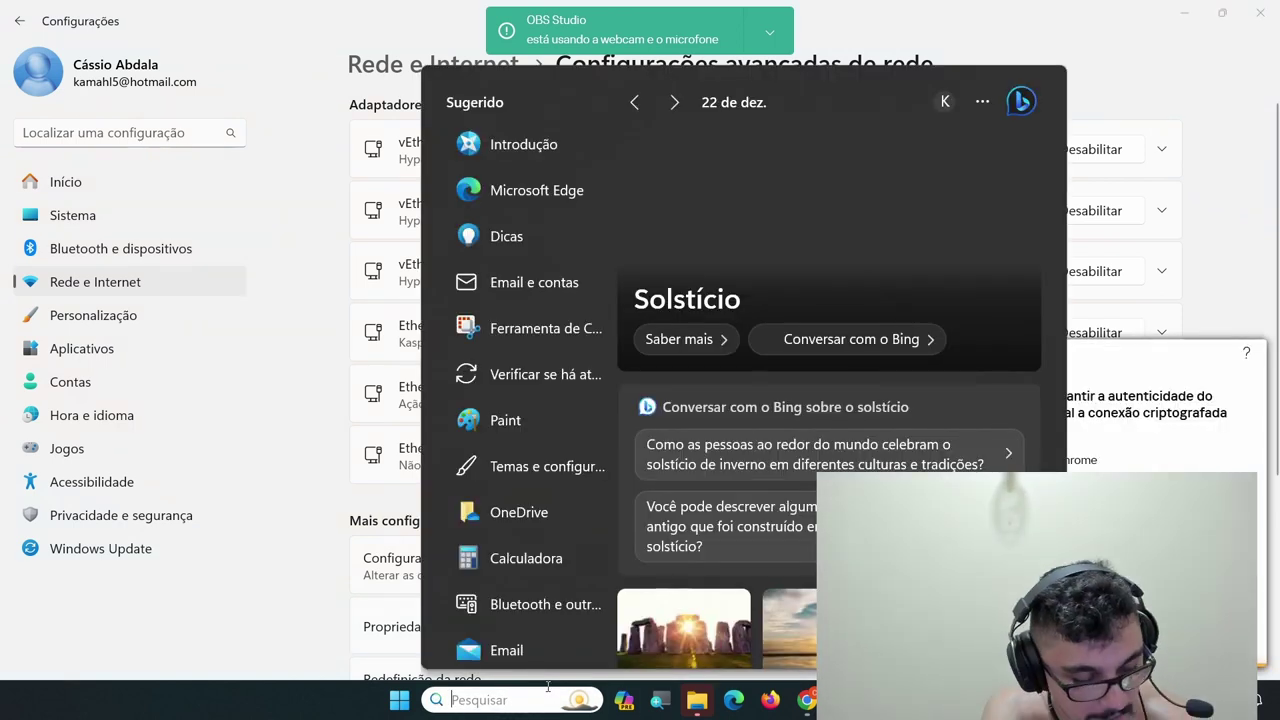
{"action": "type", "text": "cmd"}
{"action": "key", "text": "Return"}
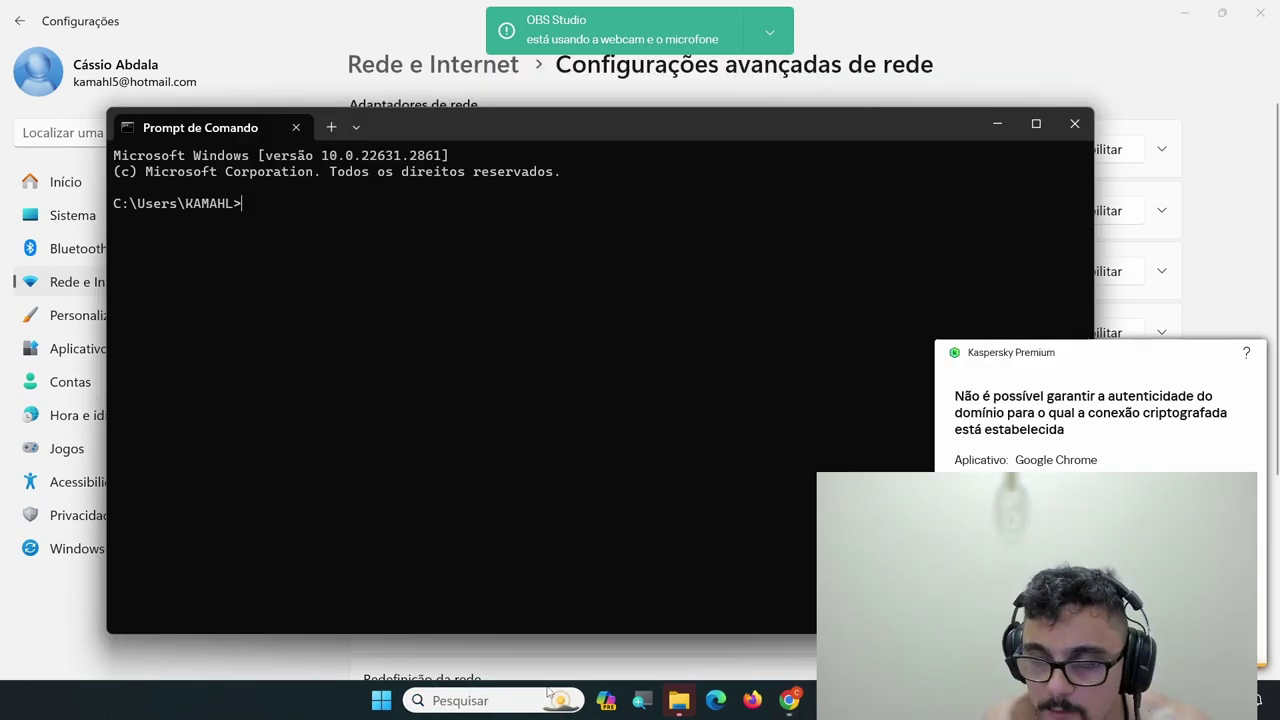
Run ipconfig and check the output for the 192.168.3.1 default gateway
{"action": "type", "text": "i"}
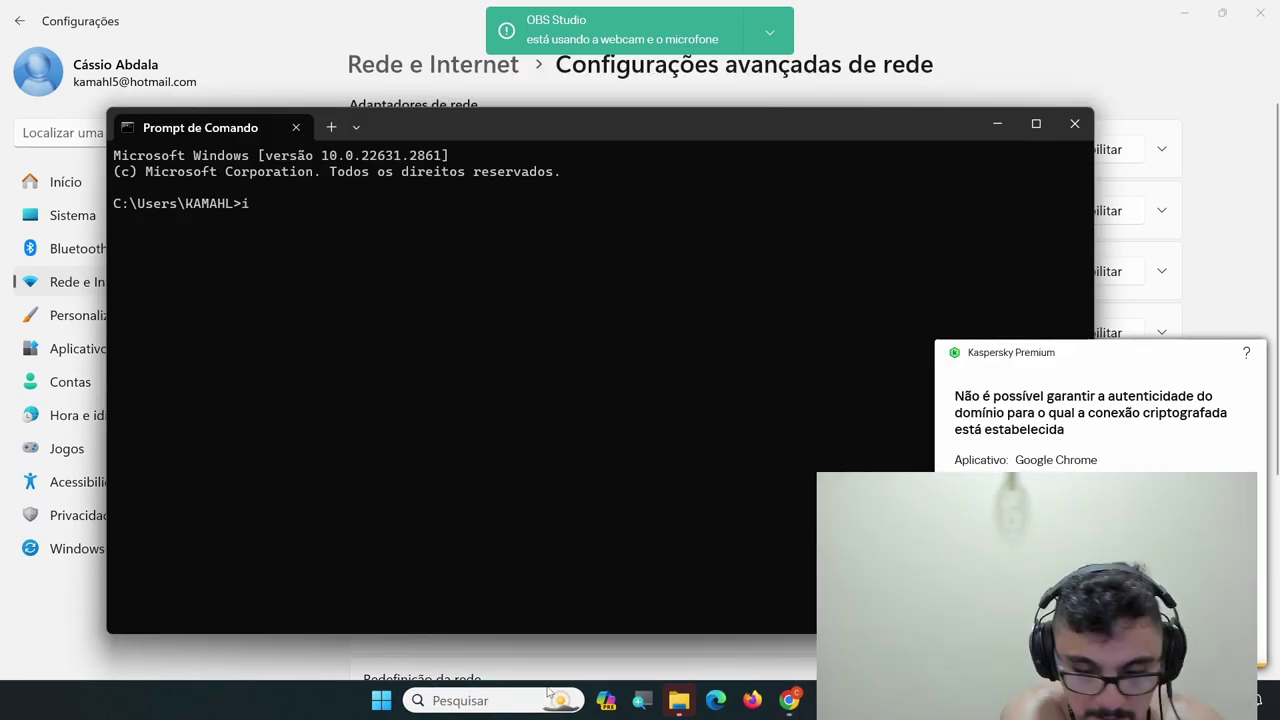
{"action": "type", "text": "pco"}
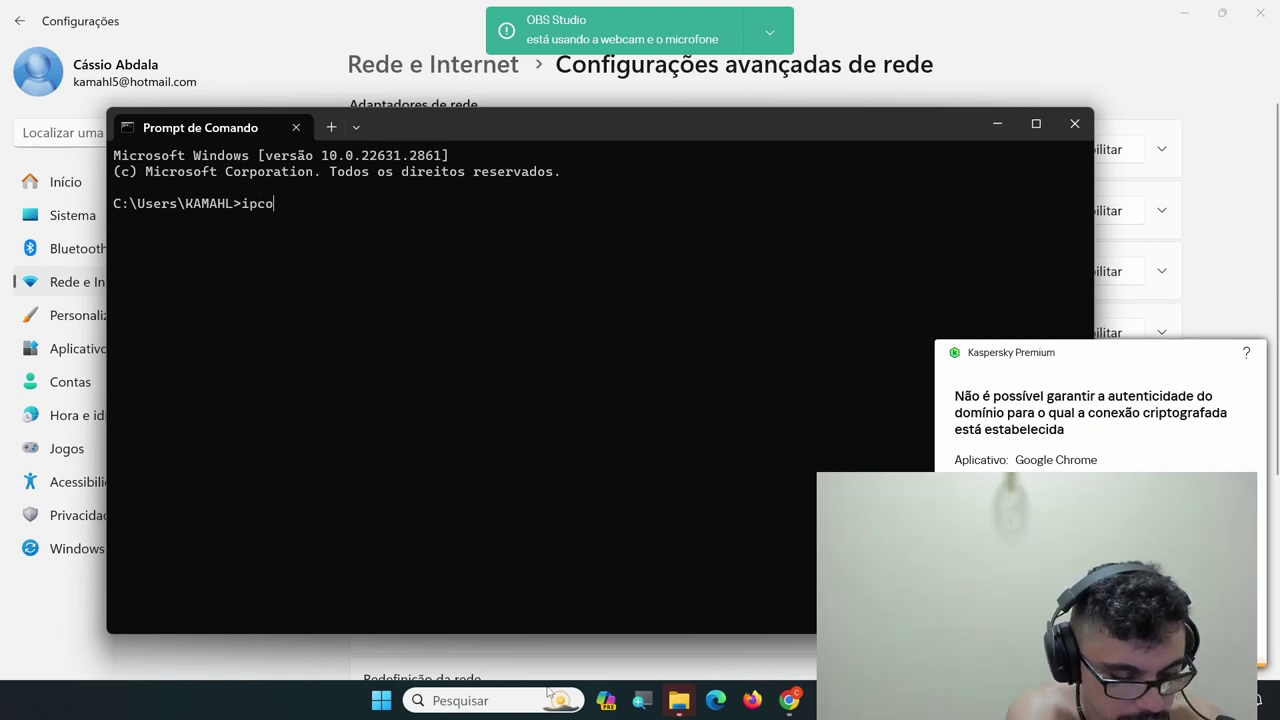
{"action": "type", "text": "nbfig"}
{"action": "key", "text": "BackSpace"}
{"action": "key", "text": "BackSpace"}
{"action": "key", "text": "BackSpace"}
{"action": "key", "text": "BackSpace"}
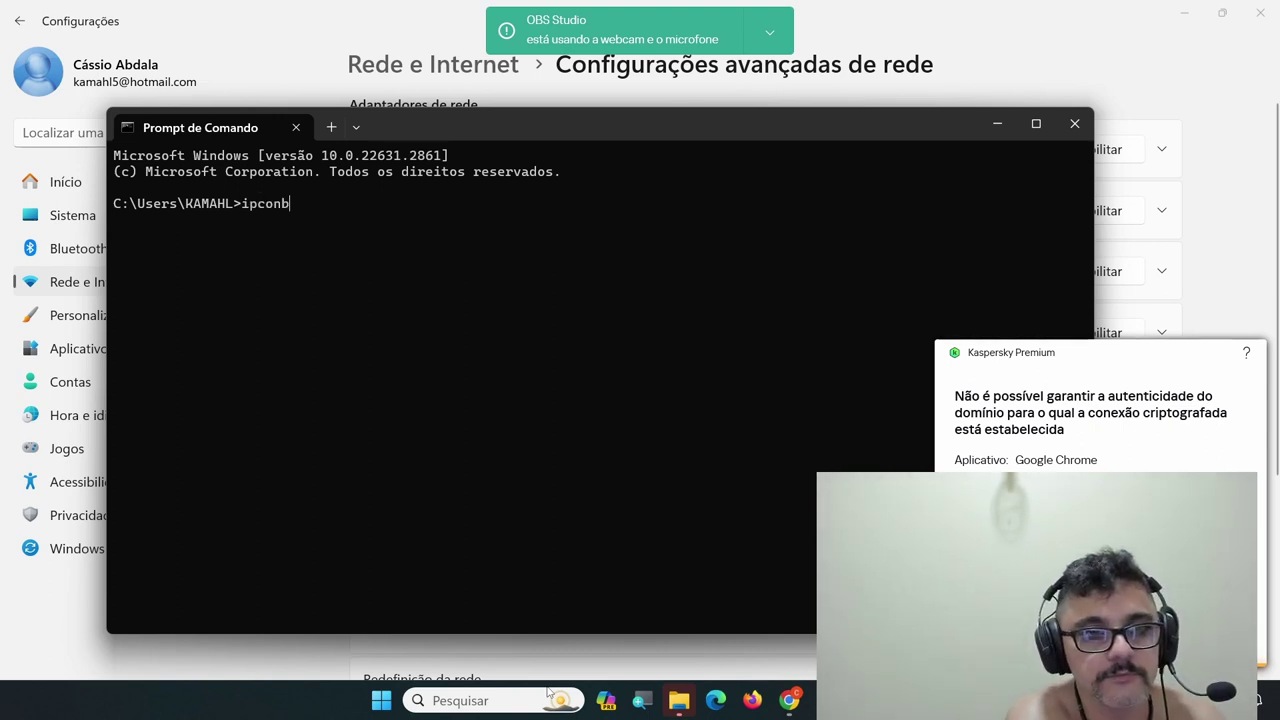
{"action": "type", "text": "fig"}
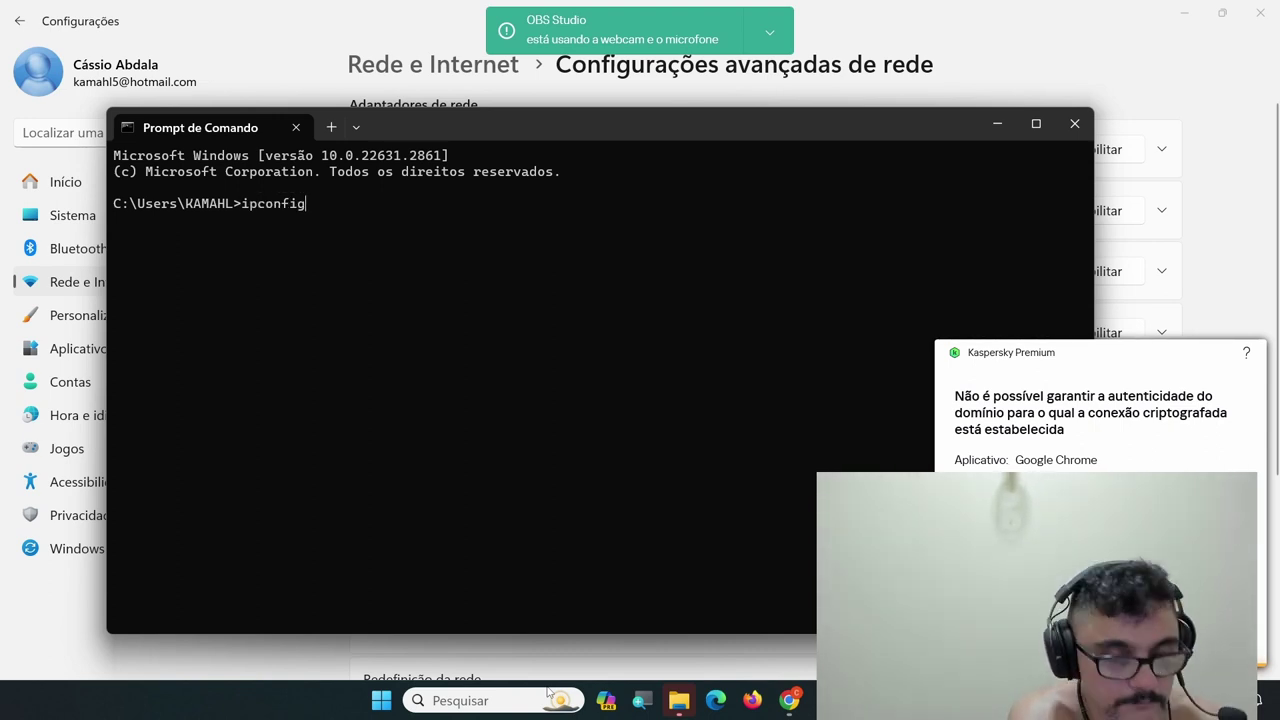
{"action": "key", "text": "Return"}
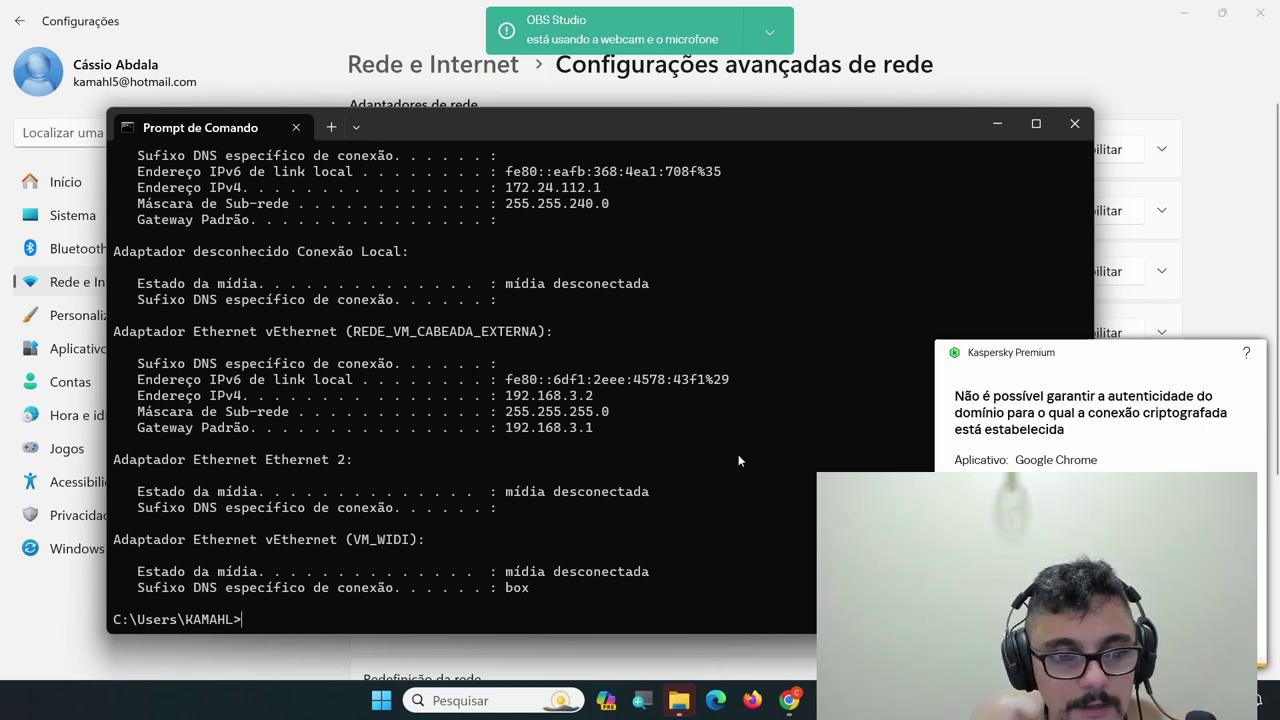
{"action": "scroll", "coordinate": [653, 435], "scroll_direction": "up", "scroll_amount": 7}
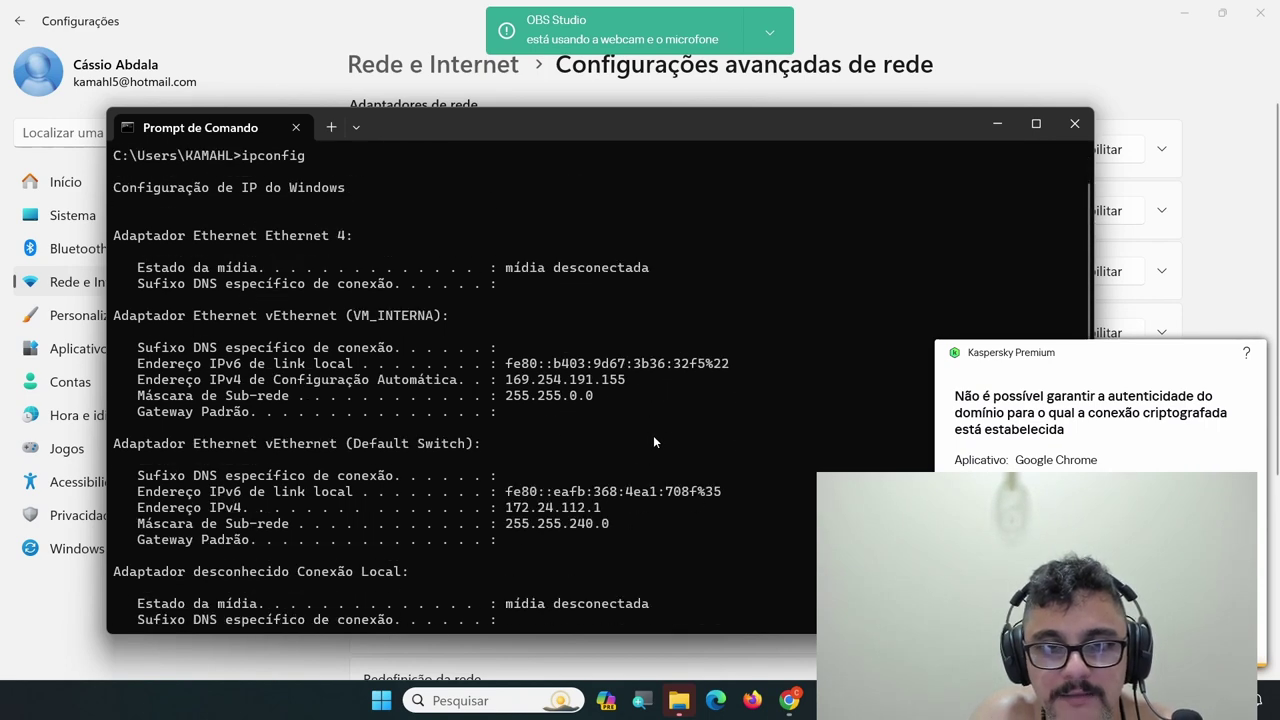
{"action": "scroll", "coordinate": [653, 435], "scroll_direction": "down", "scroll_amount": 7}
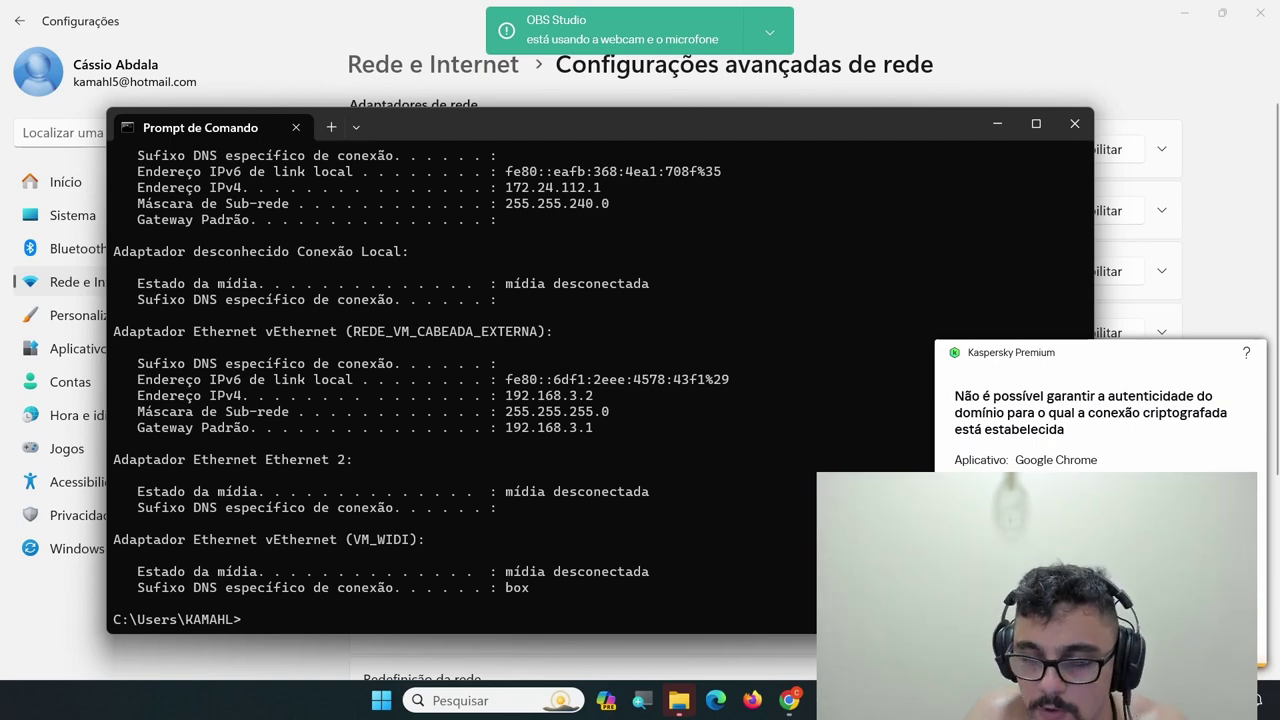
Open a new Chrome tab and go to the router address 192.168.3.1
{"action": "mouse_move", "coordinate": [826, 700]}
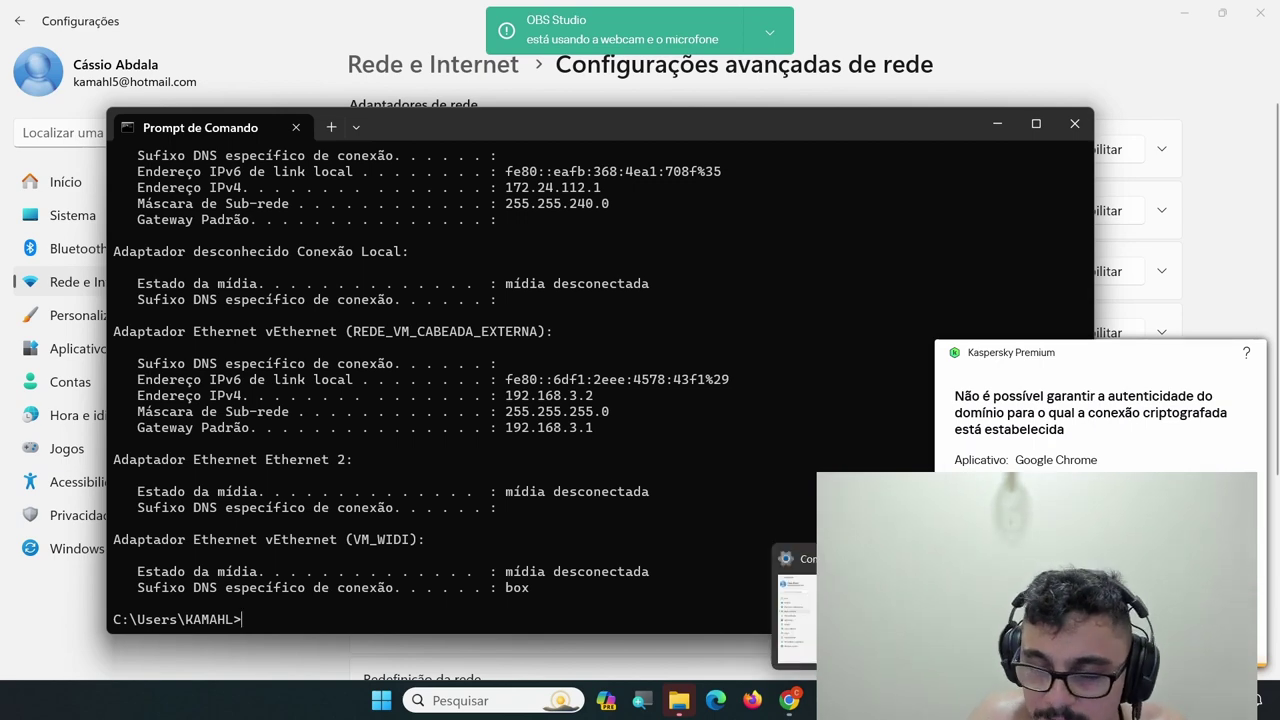
{"action": "left_click", "coordinate": [789, 700]}
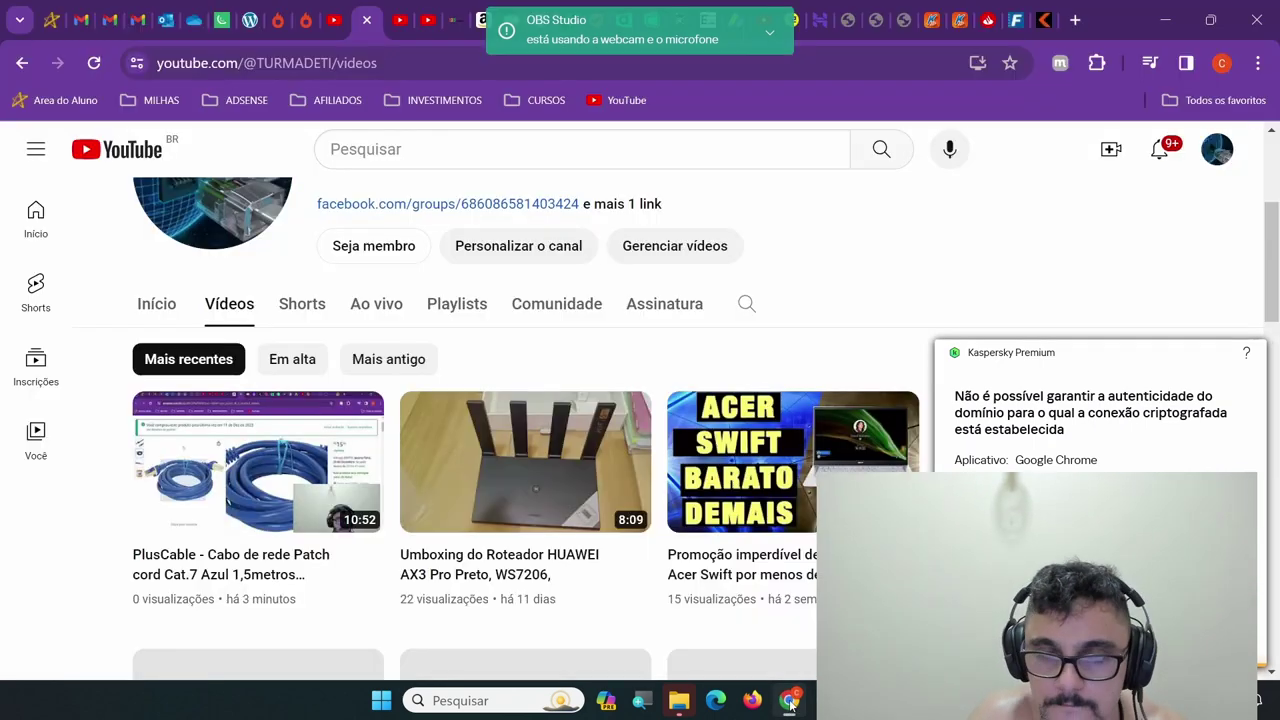
{"action": "left_click", "coordinate": [1075, 20]}
{"action": "left_click", "coordinate": [949, 44]}
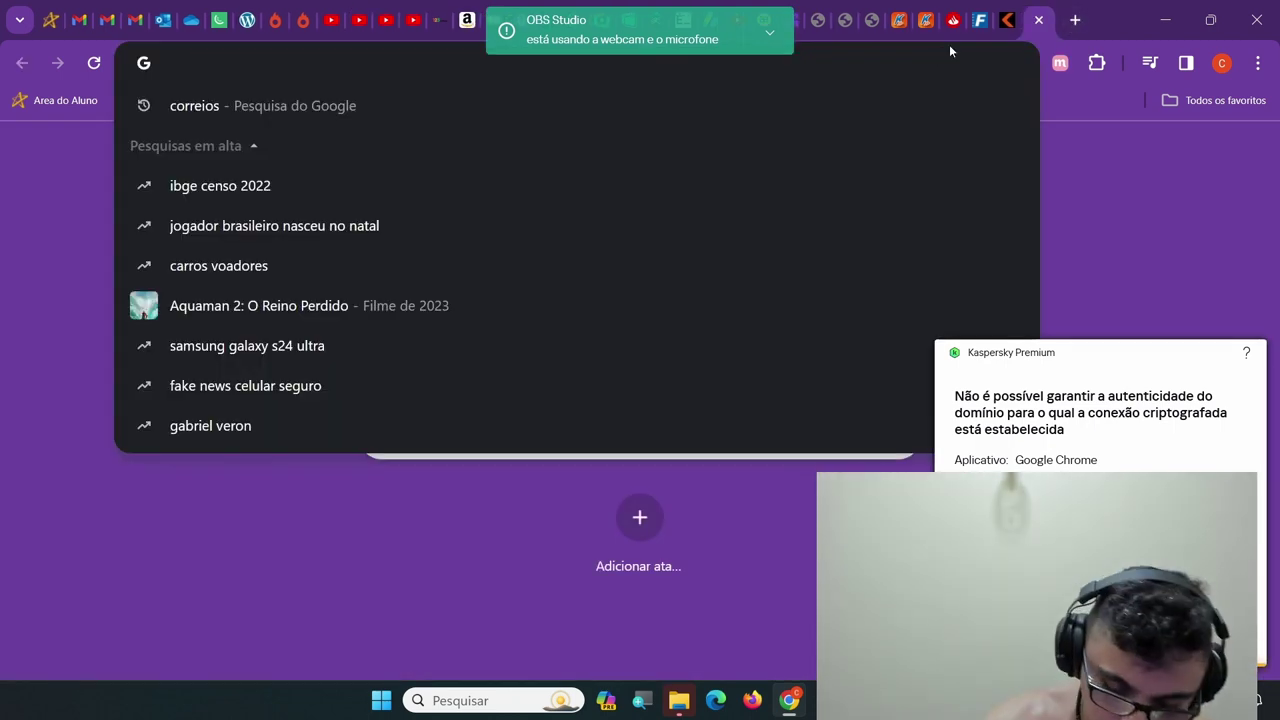
{"action": "type", "text": "19"}
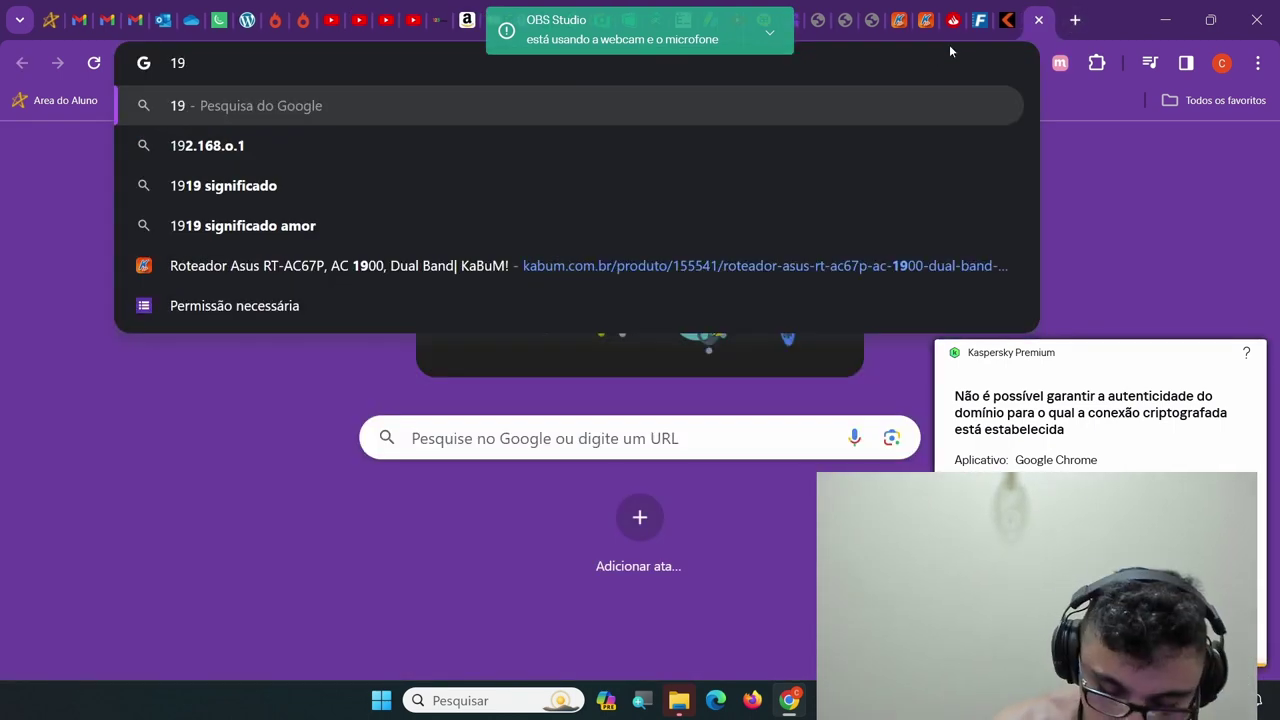
{"action": "type", "text": "2.1"}
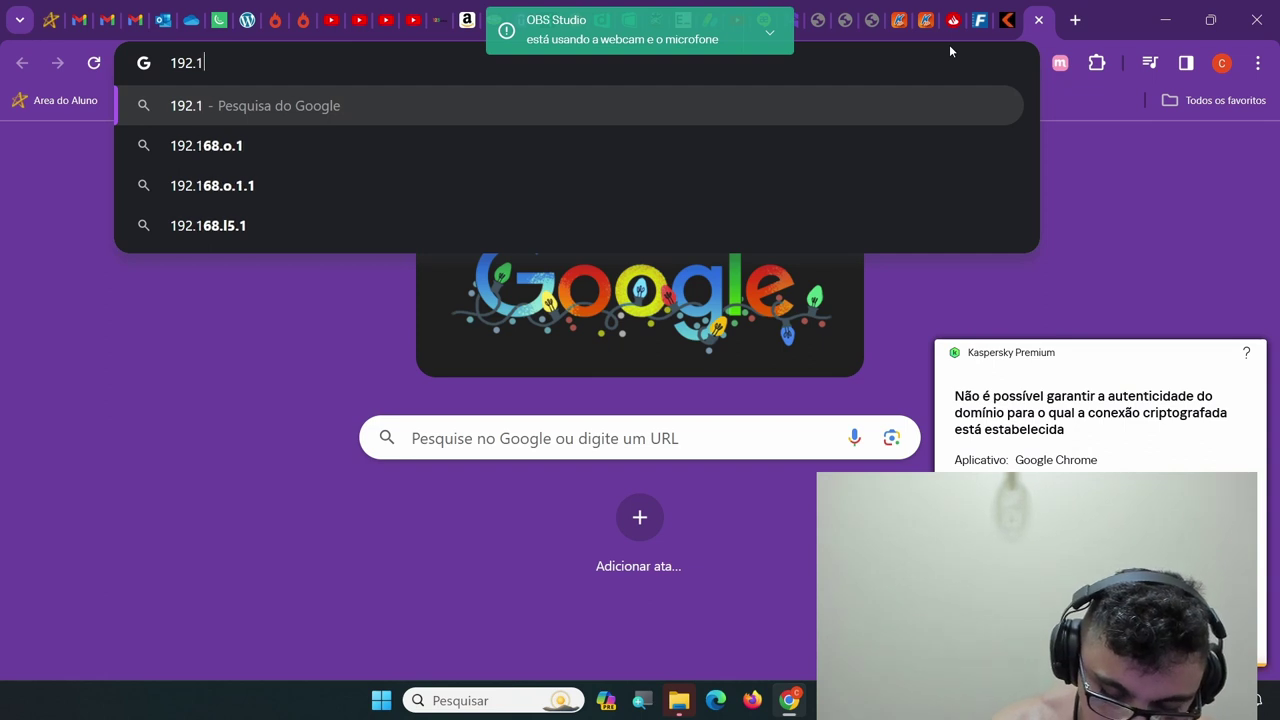
{"action": "type", "text": "68.3.1"}
{"action": "key", "text": "Return"}
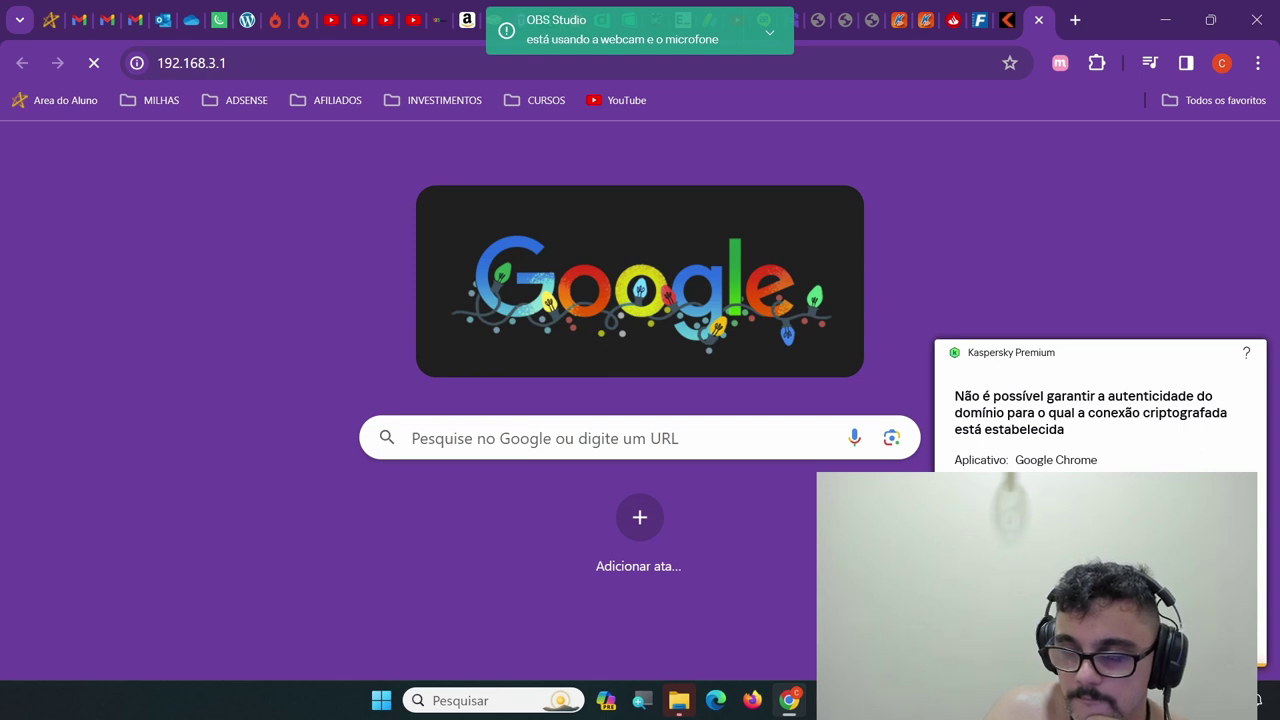
{"action": "mouse_move", "coordinate": [679, 700]}
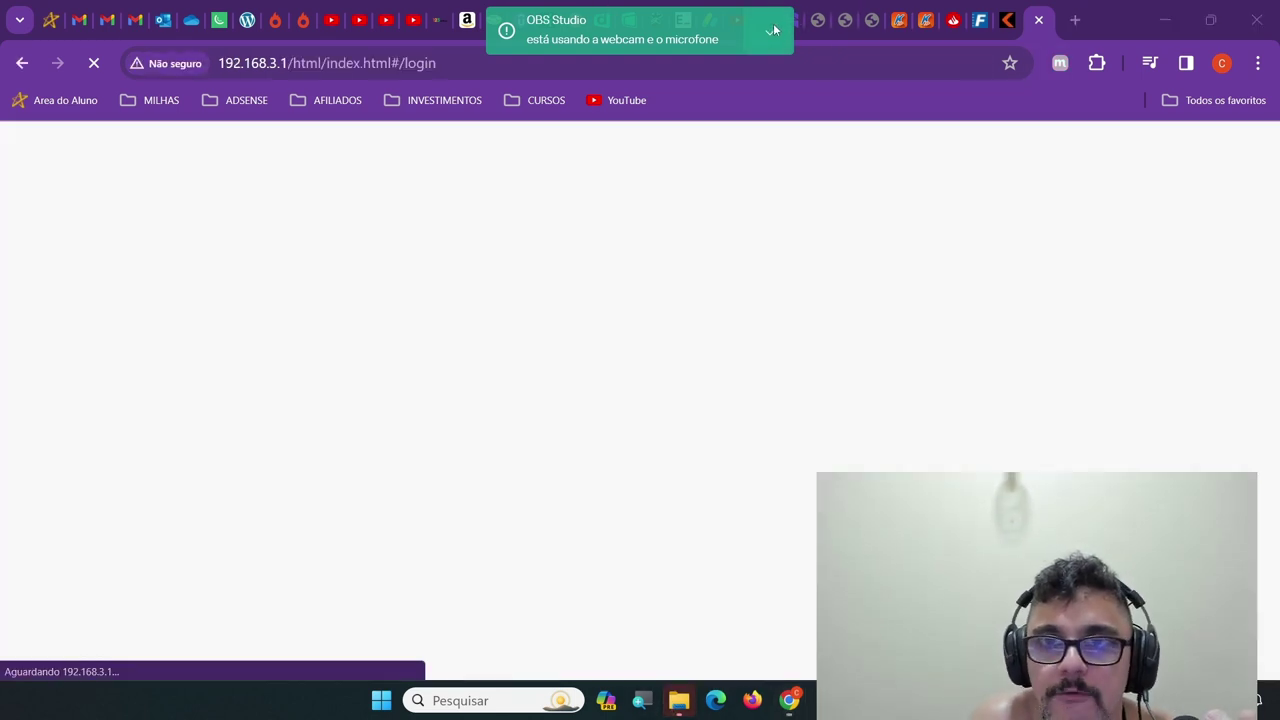
Hide the webcam-in-use notification and focus the empty Senha de login field once the page loads
{"action": "left_click", "coordinate": [770, 31]}
{"action": "left_click", "coordinate": [695, 89]}
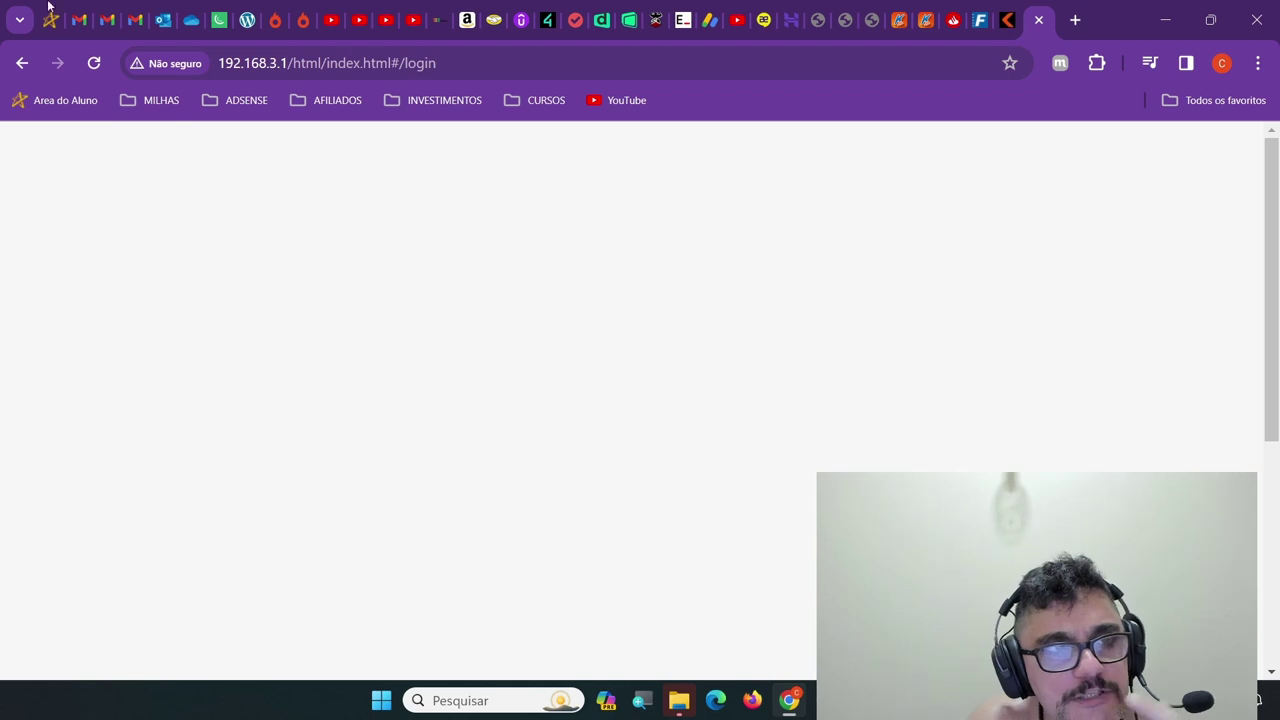
{"action": "scroll", "coordinate": [705, 315], "scroll_direction": "down", "scroll_amount": 10}
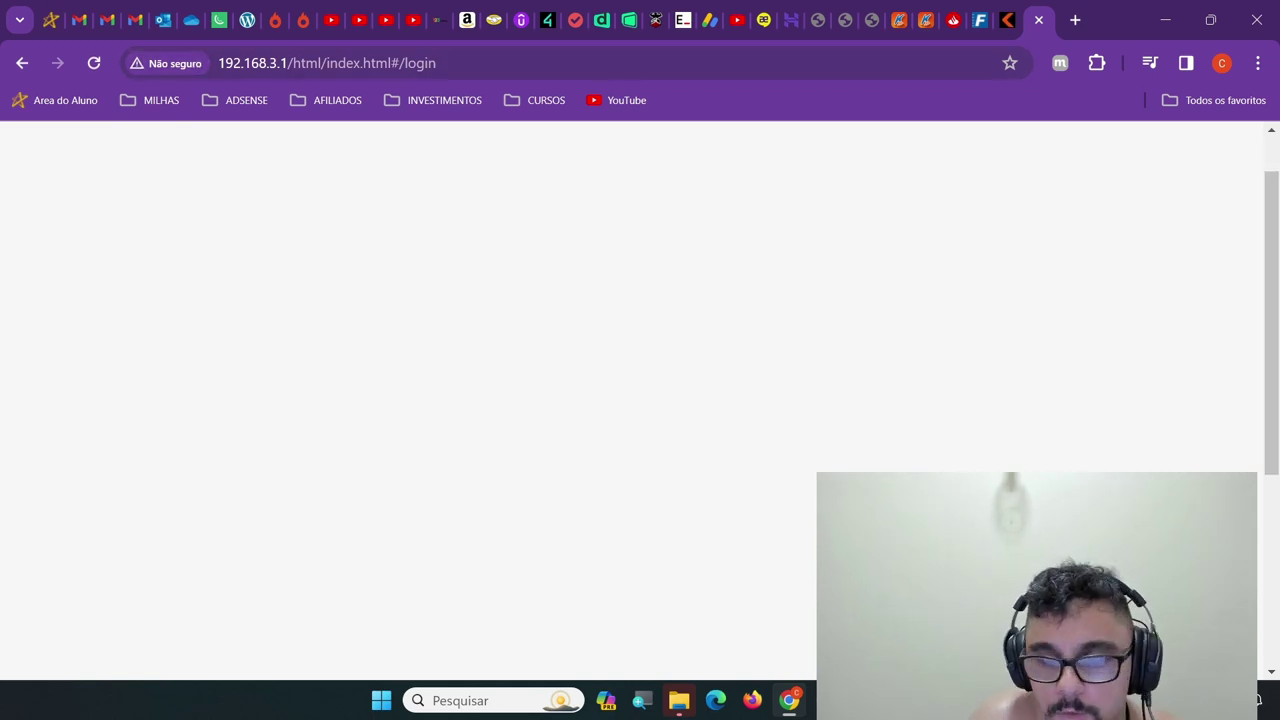
{"action": "scroll", "coordinate": [884, 455], "scroll_direction": "up", "scroll_amount": 10}
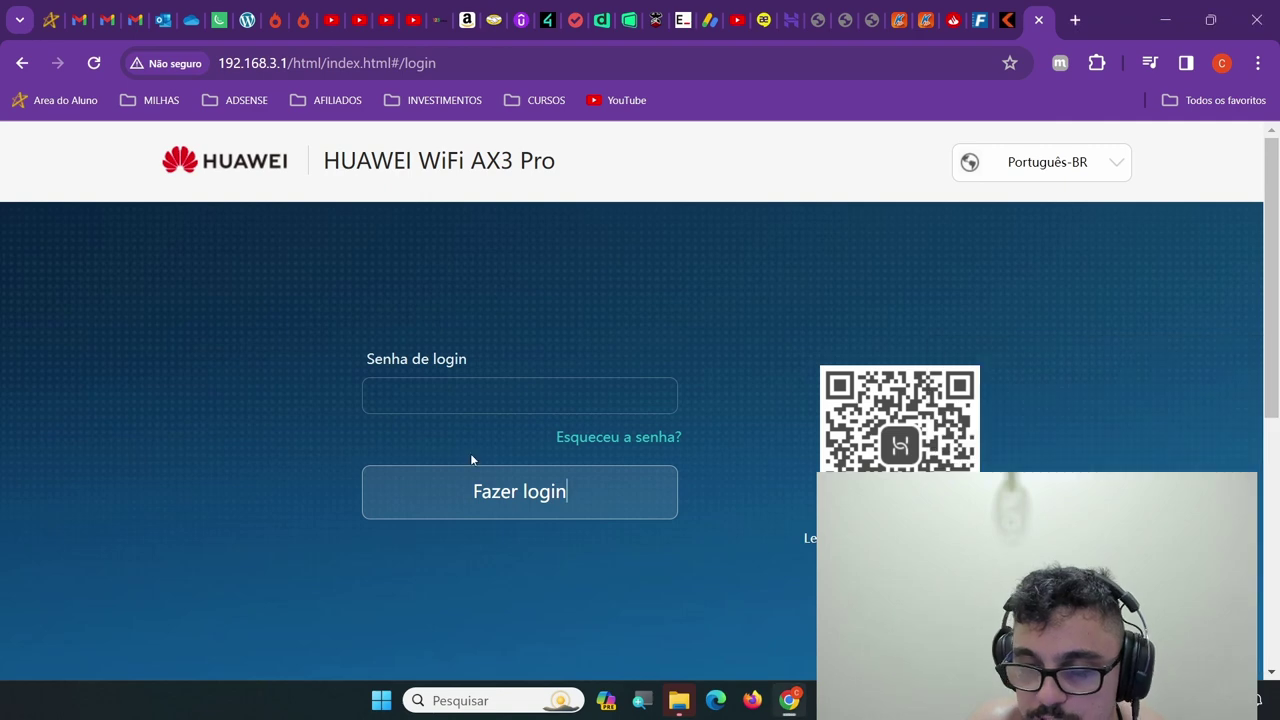
{"action": "left_click", "coordinate": [526, 404]}
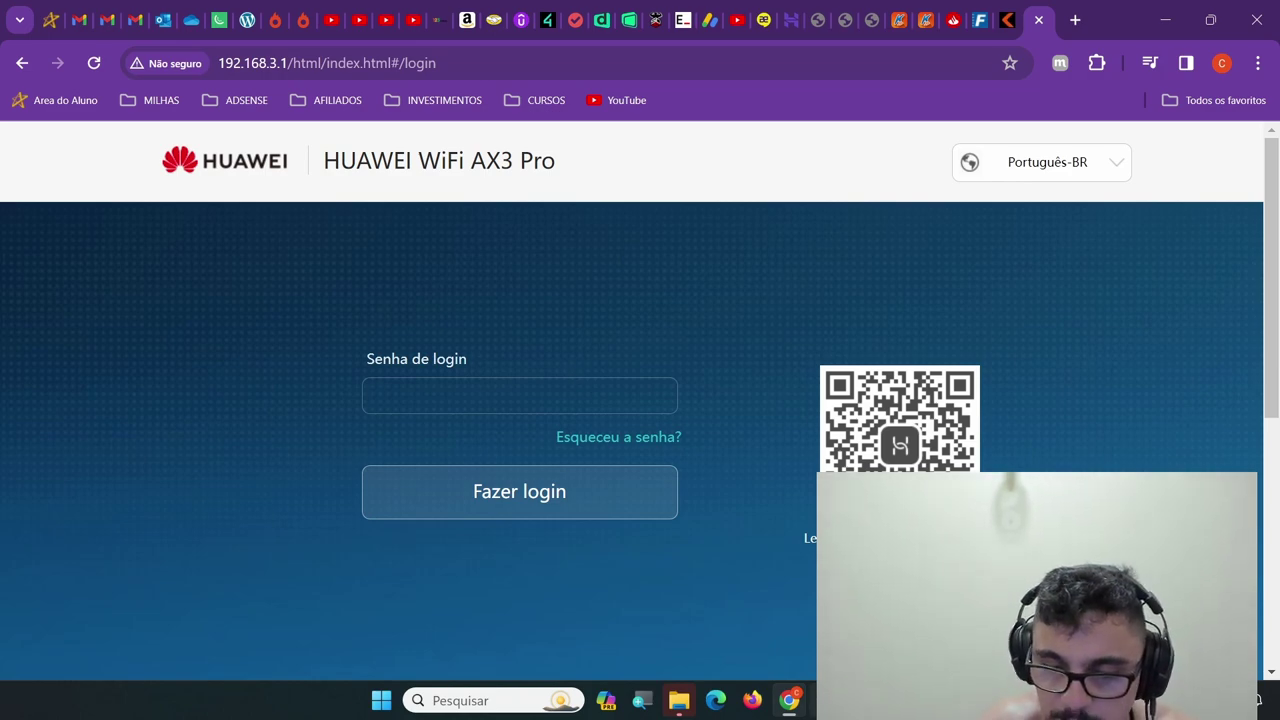
Cycle through OBS Studio and the network Settings window, then return to Chrome
{"action": "key", "text": "alt+Tab"}
{"action": "key", "text": "alt+Tab"}
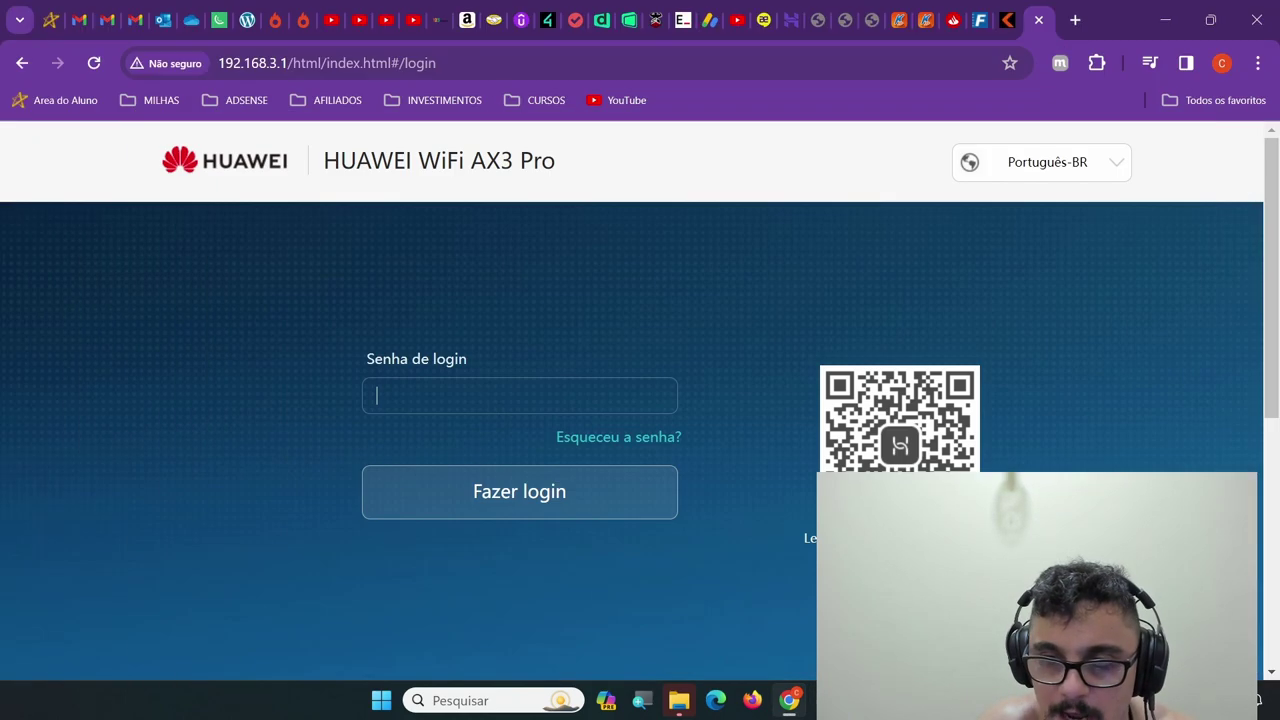
{"action": "key", "text": "alt+Tab"}
{"action": "key", "text": "alt+Tab"}
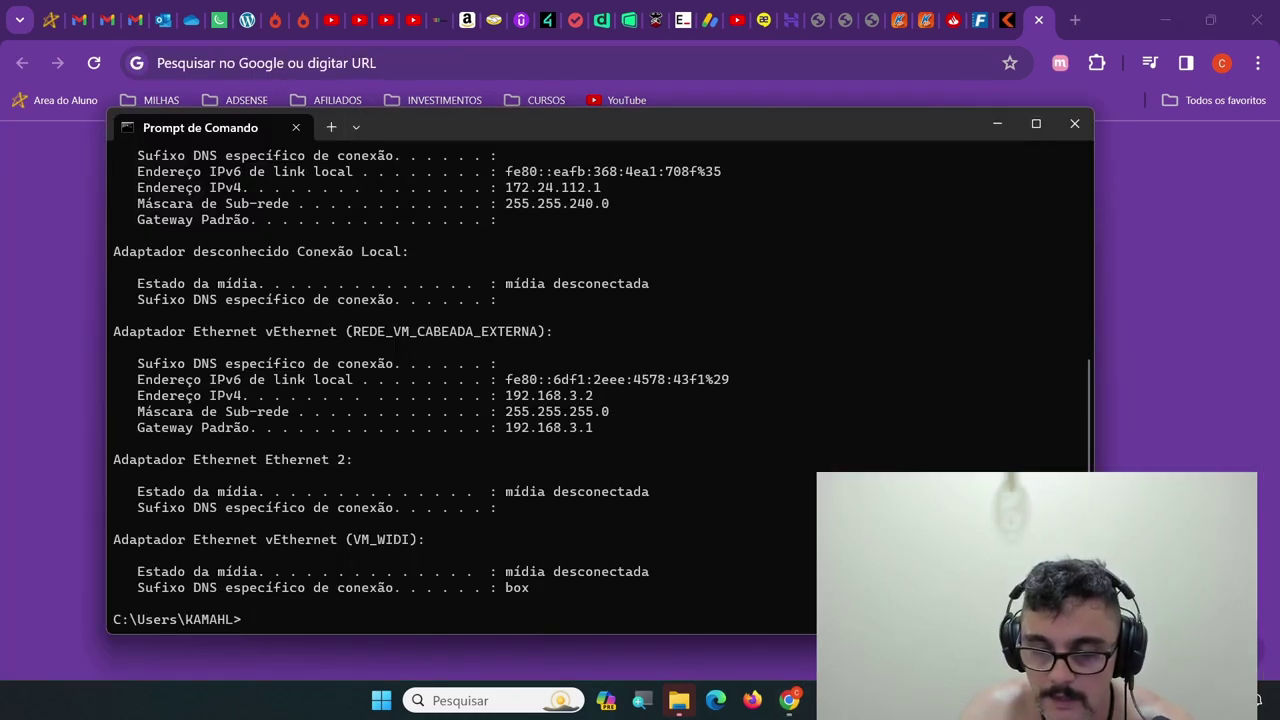
{"action": "key", "text": "alt+Tab"}
{"action": "key", "text": "alt+Tab"}
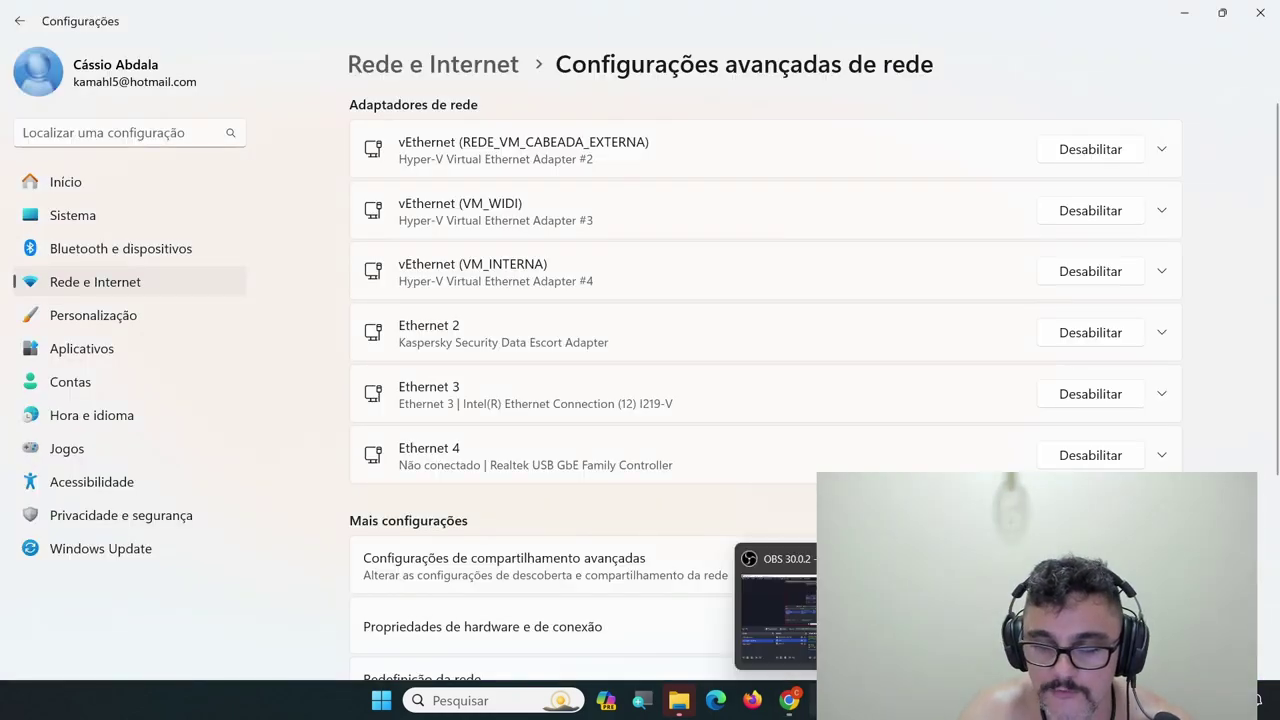
{"action": "key", "text": "alt+Tab"}
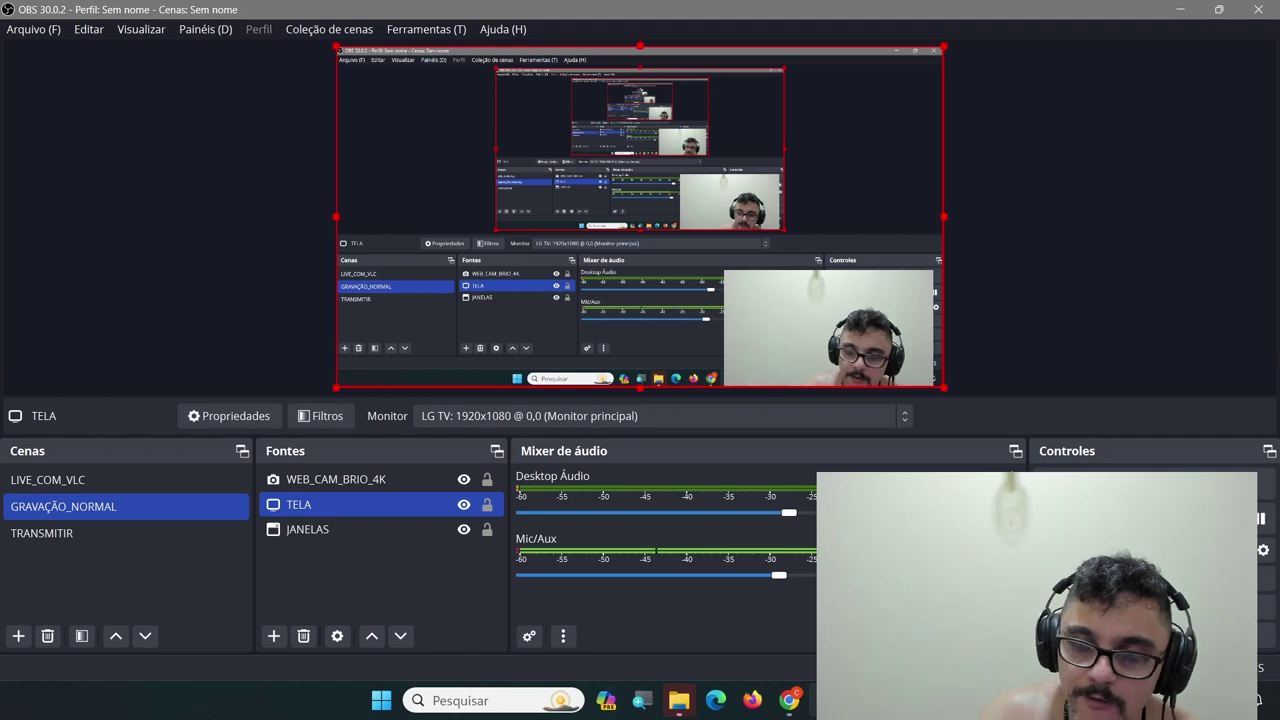
{"action": "left_click", "coordinate": [789, 700]}
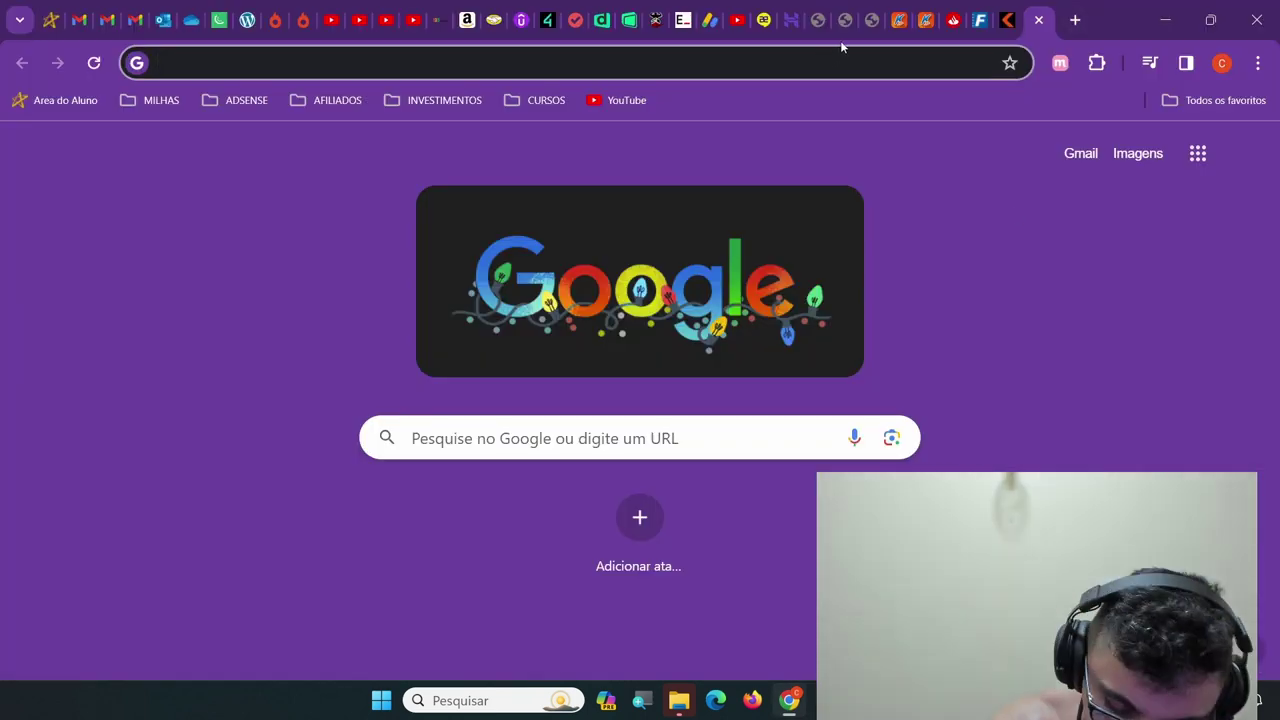
Load 192.168.3.1 again and accept the end-user licence agreement on the welcome page
{"action": "type", "text": "192.168."}
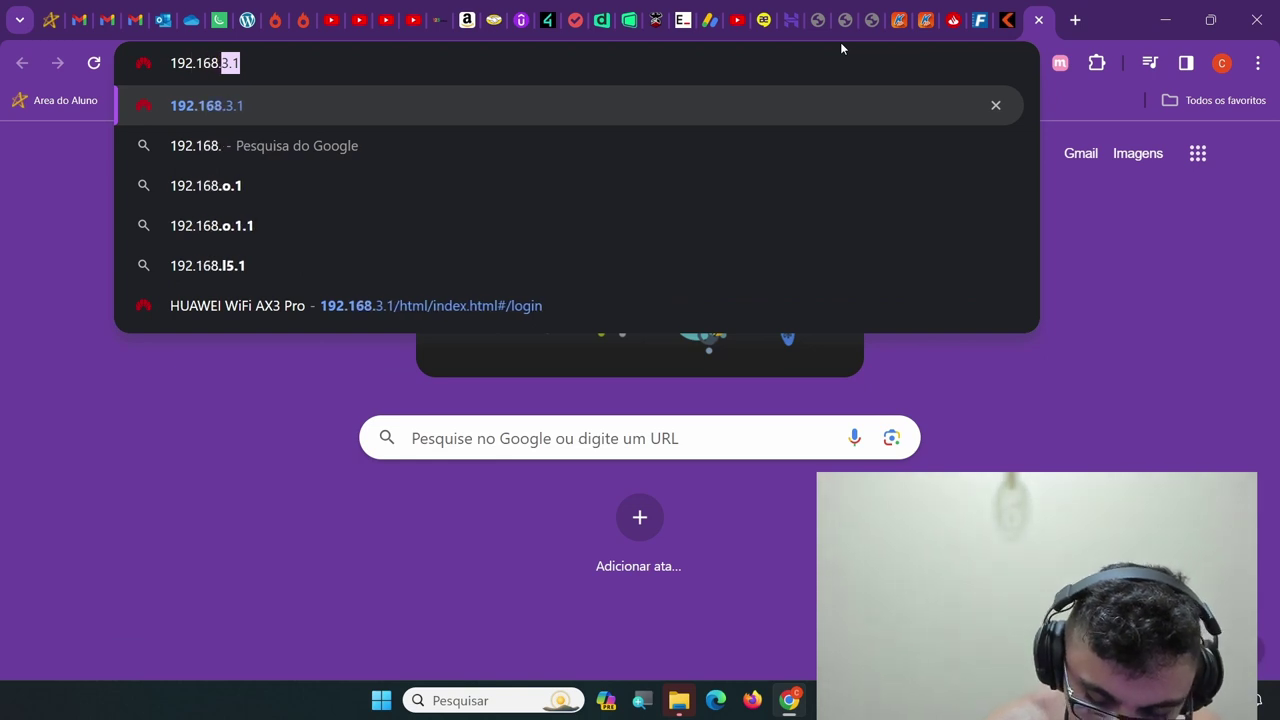
{"action": "type", "text": "3.1"}
{"action": "key", "text": "Return"}
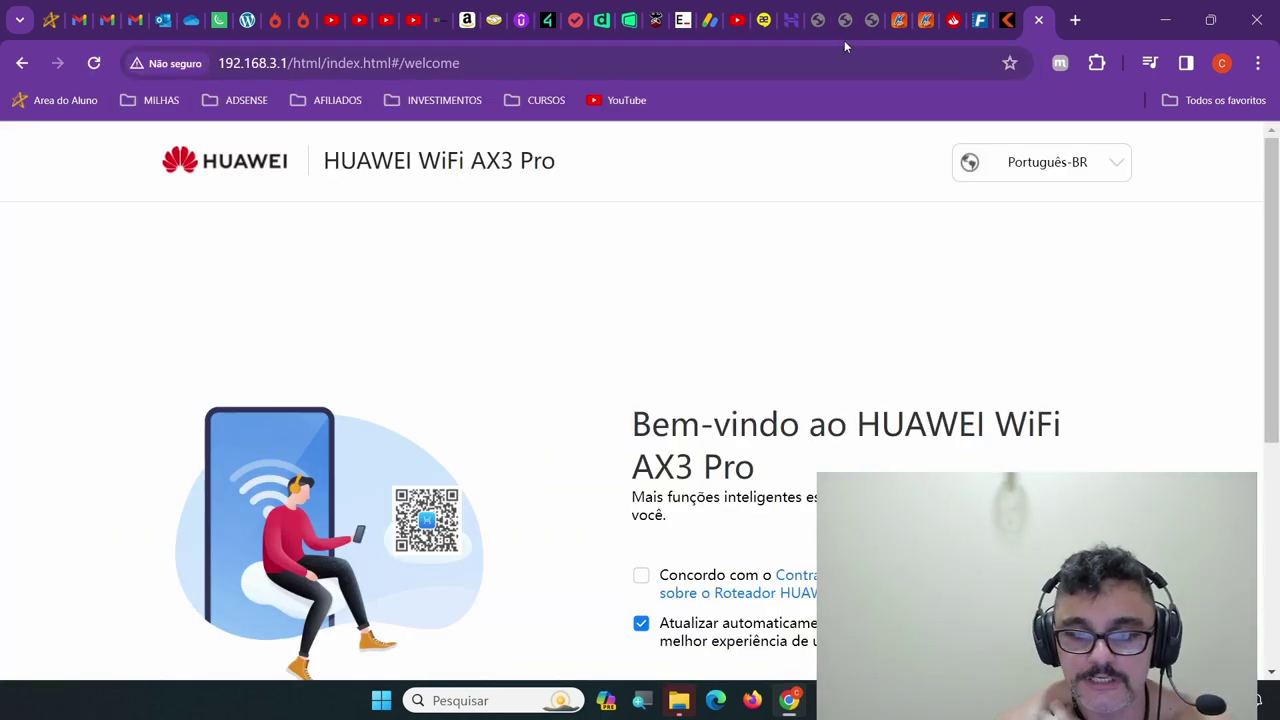
{"action": "scroll", "coordinate": [534, 537], "scroll_direction": "down", "scroll_amount": 2}
{"action": "scroll", "coordinate": [557, 537], "scroll_direction": "up", "scroll_amount": 2}
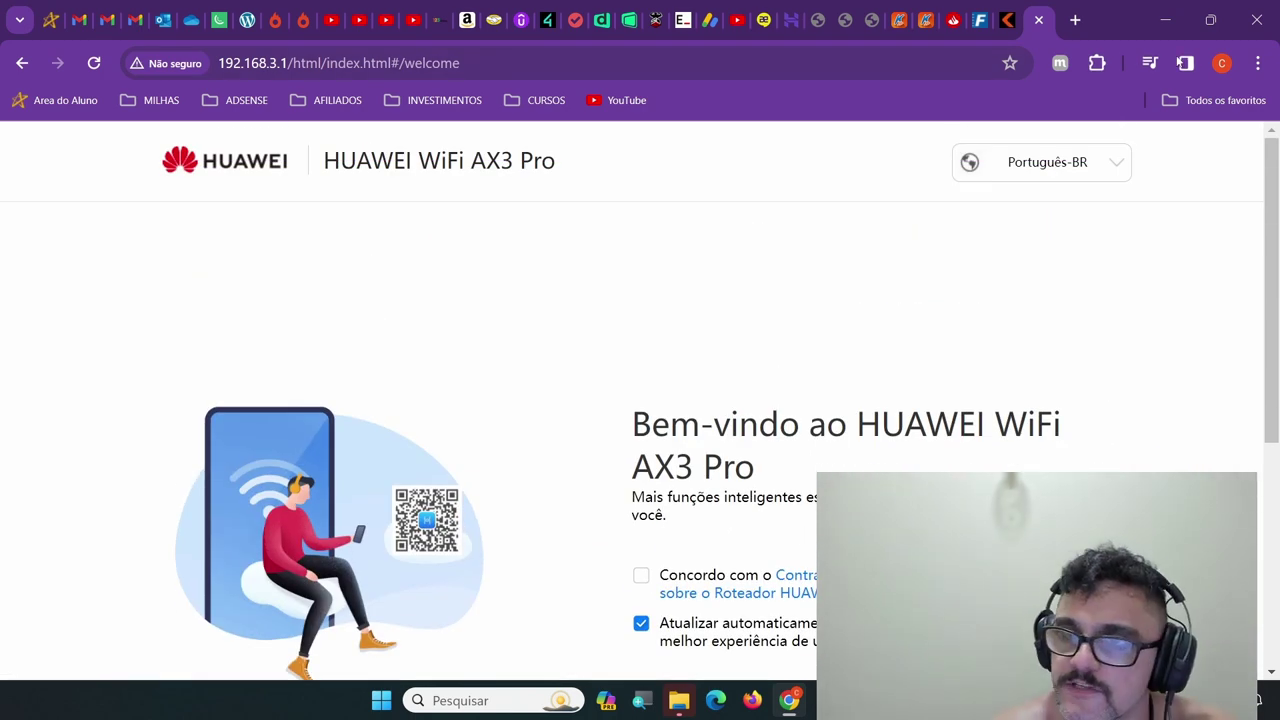
{"action": "scroll", "coordinate": [1066, 267], "scroll_direction": "down", "scroll_amount": 2}
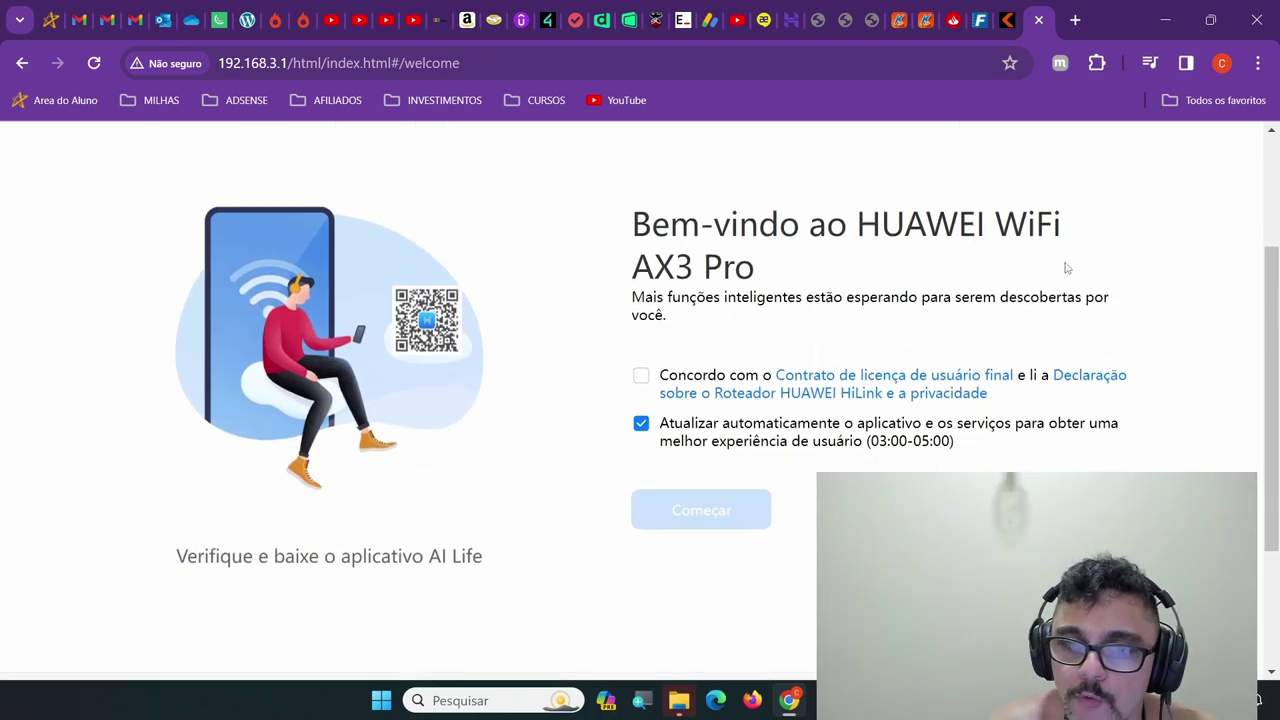
{"action": "left_click", "coordinate": [638, 382]}
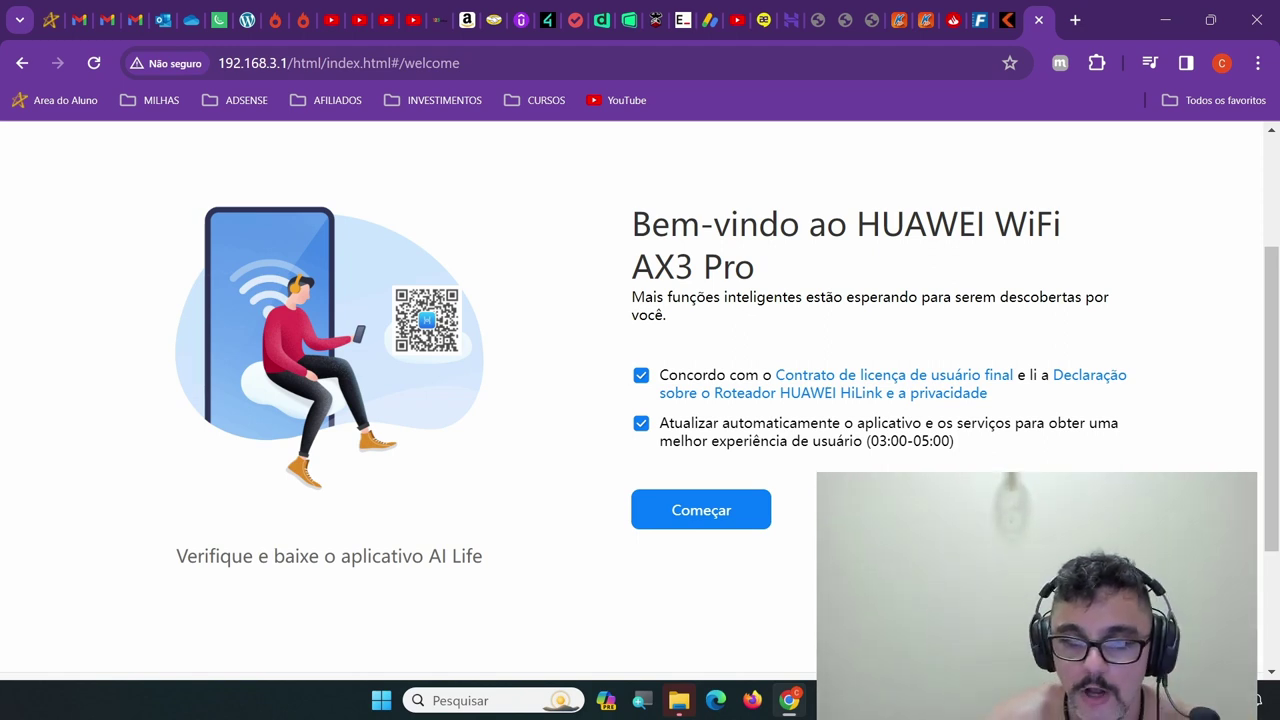
Start the setup guide with Começar and review the installation-method page
{"action": "left_click", "coordinate": [724, 514]}
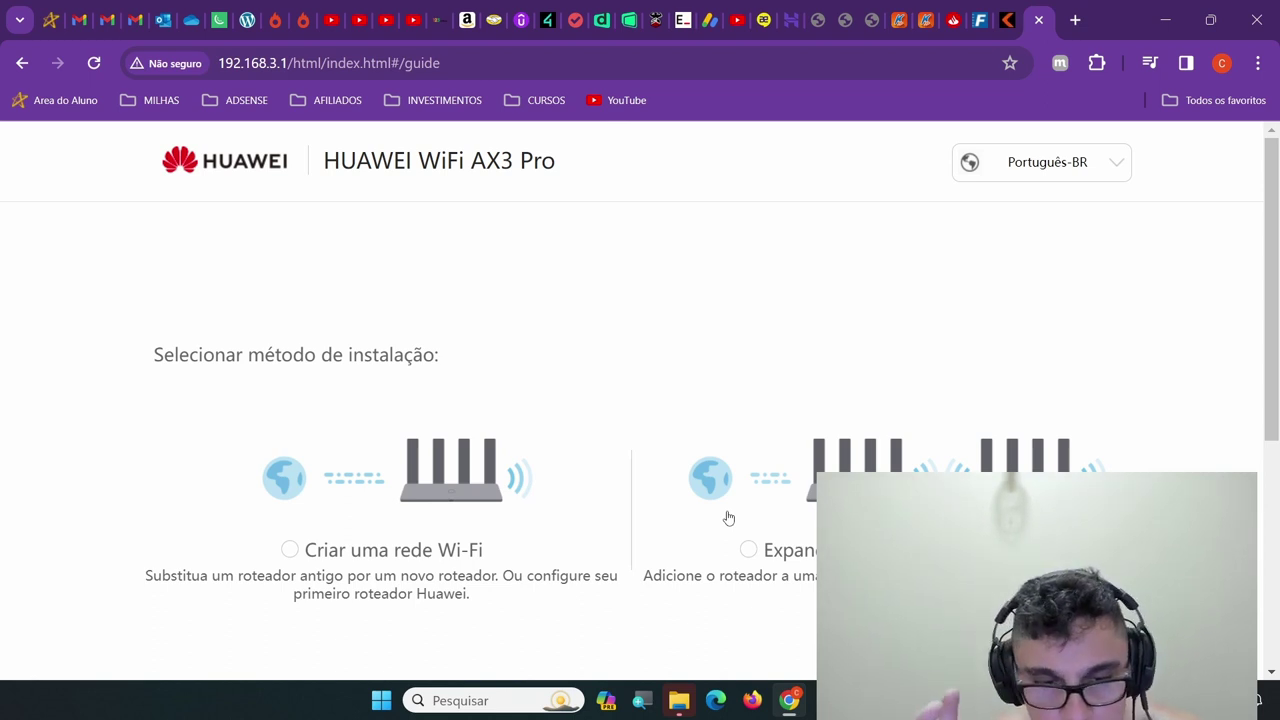
{"action": "scroll", "coordinate": [790, 350], "scroll_direction": "down", "scroll_amount": 4}
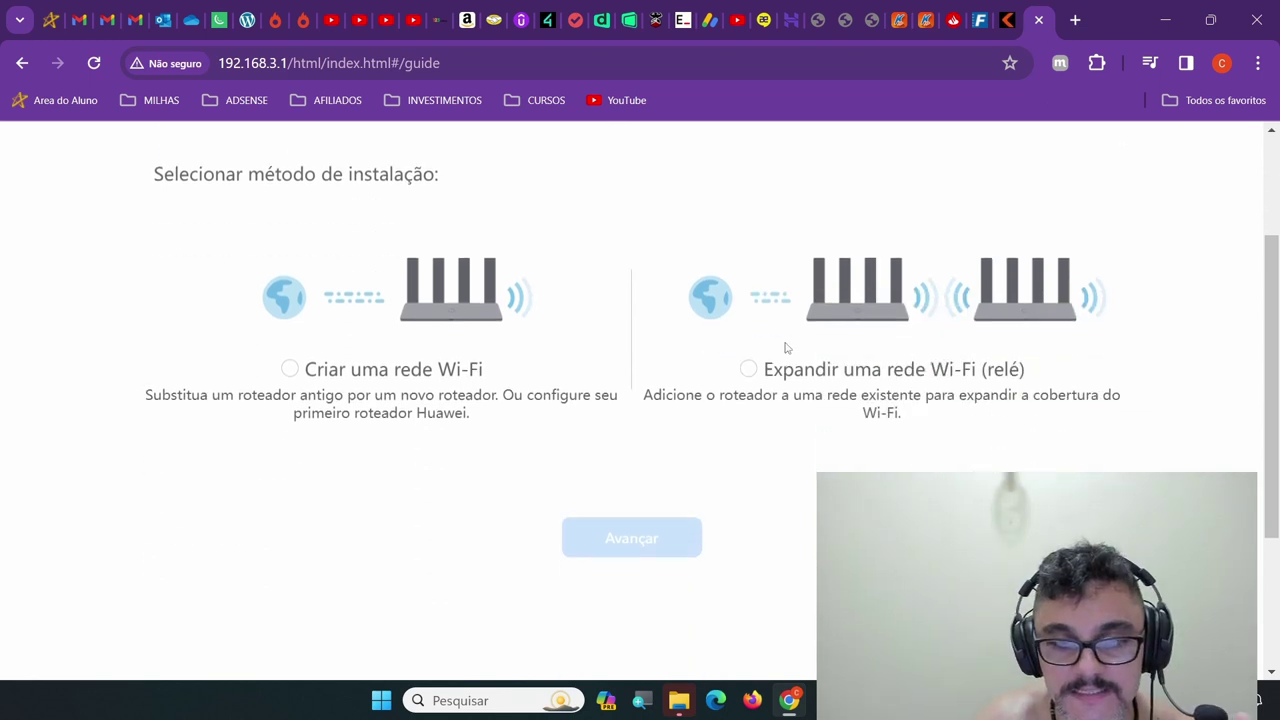
{"action": "scroll", "coordinate": [790, 350], "scroll_direction": "up", "scroll_amount": 3}
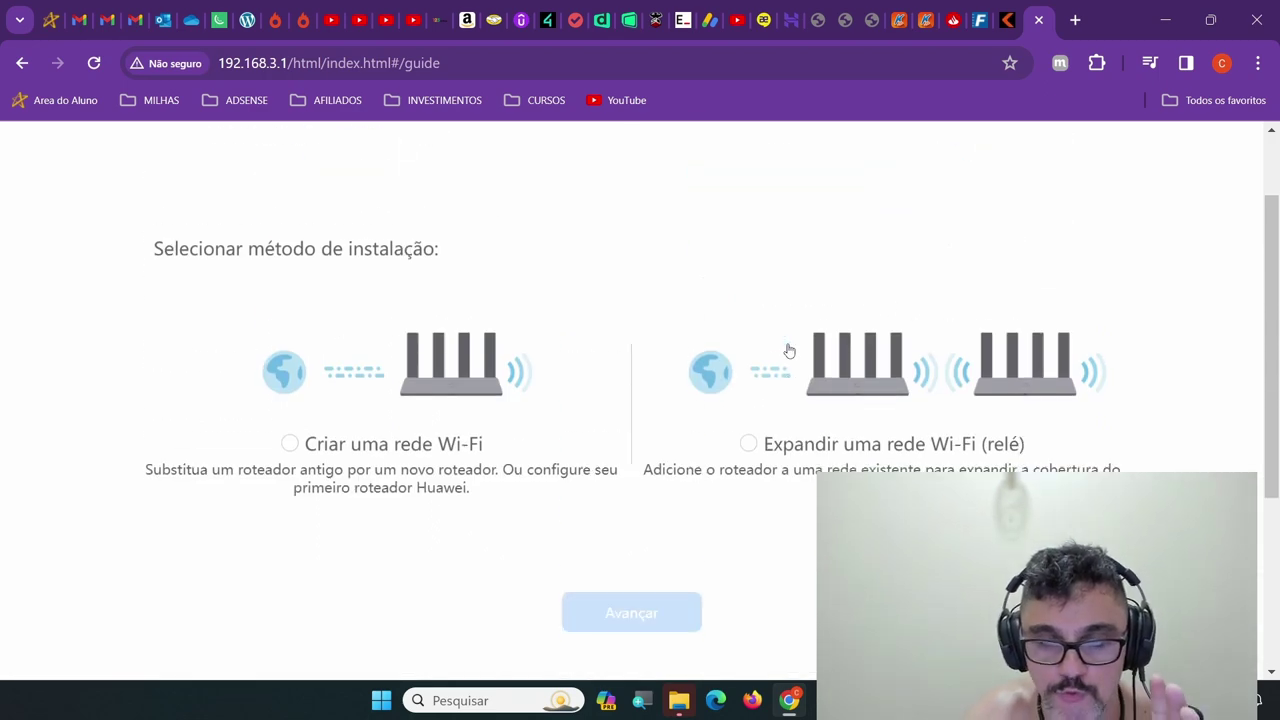
{"action": "scroll", "coordinate": [790, 350], "scroll_direction": "down", "scroll_amount": 3}
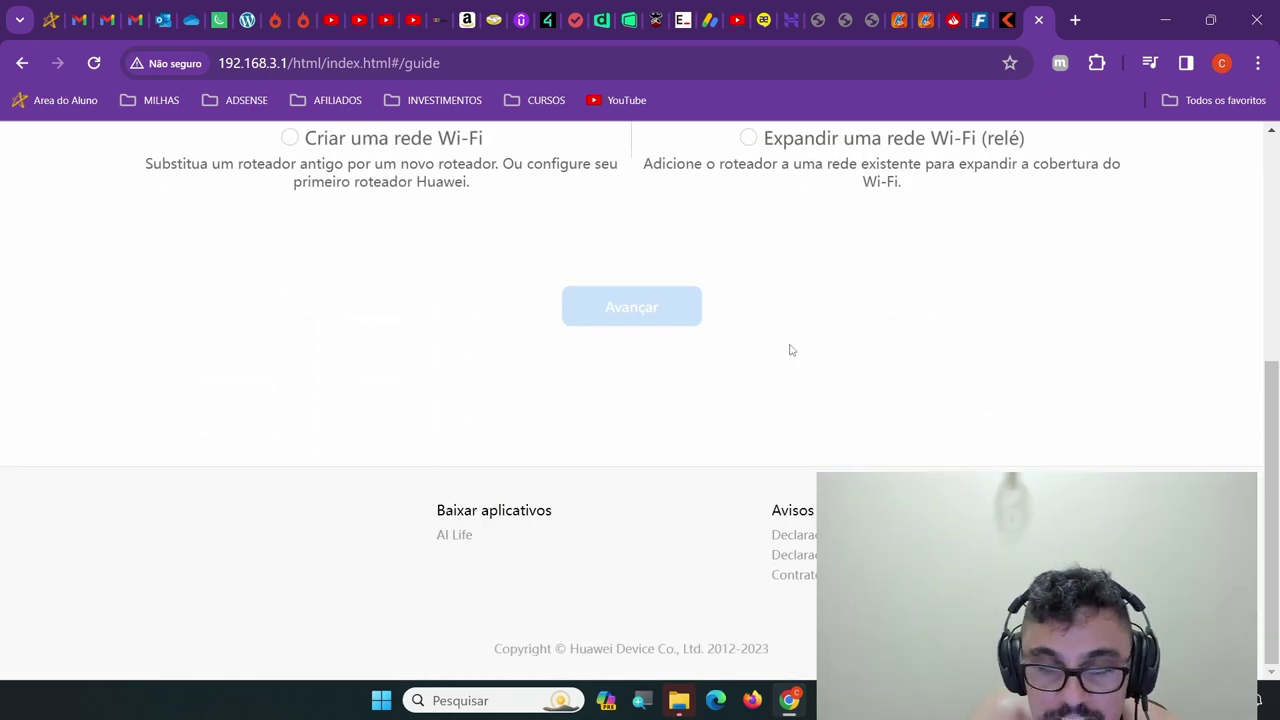
{"action": "scroll", "coordinate": [790, 350], "scroll_direction": "up", "scroll_amount": 4}
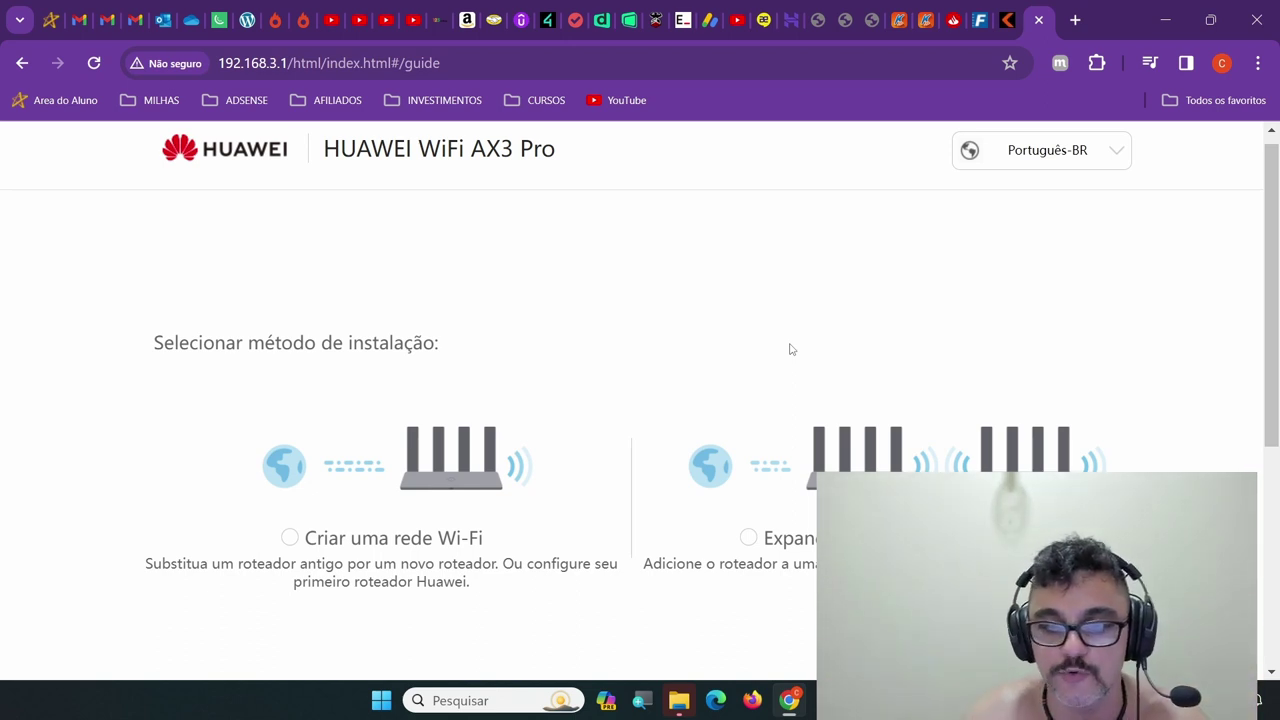
Switch the interface language from Português-BR to English and reload with F5
{"action": "left_click", "coordinate": [1065, 158]}
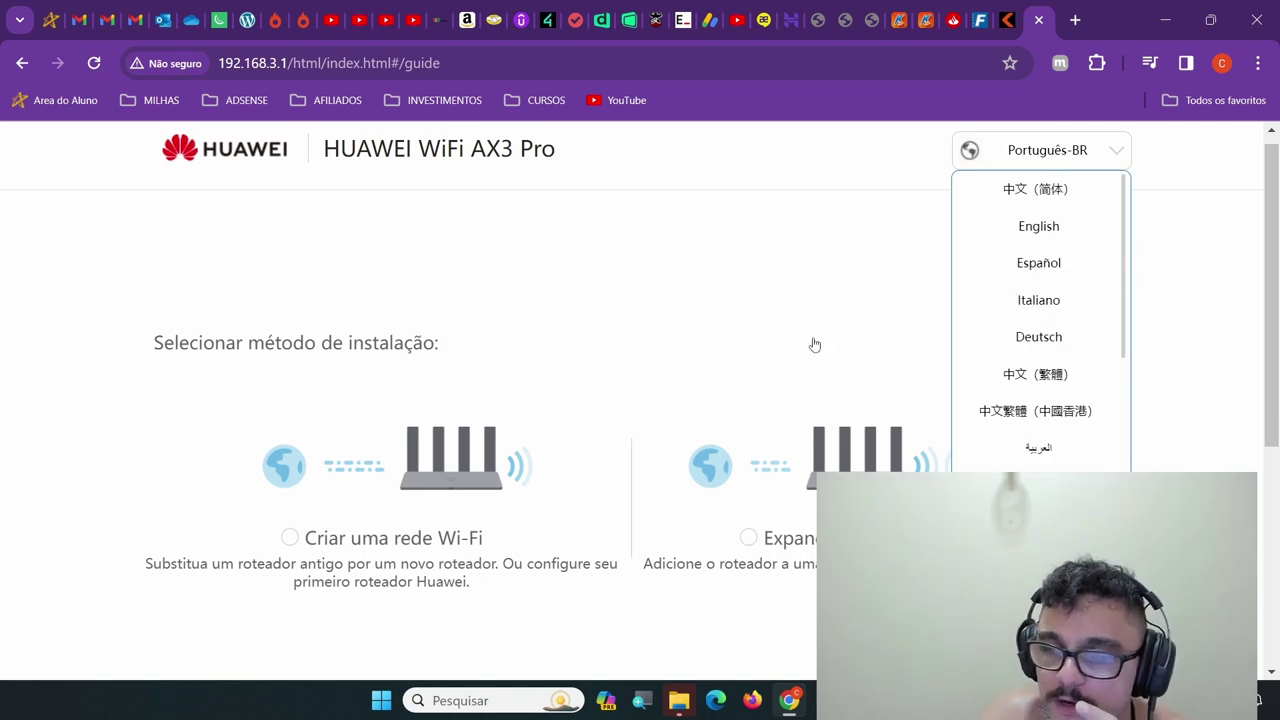
{"action": "left_click", "coordinate": [588, 326]}
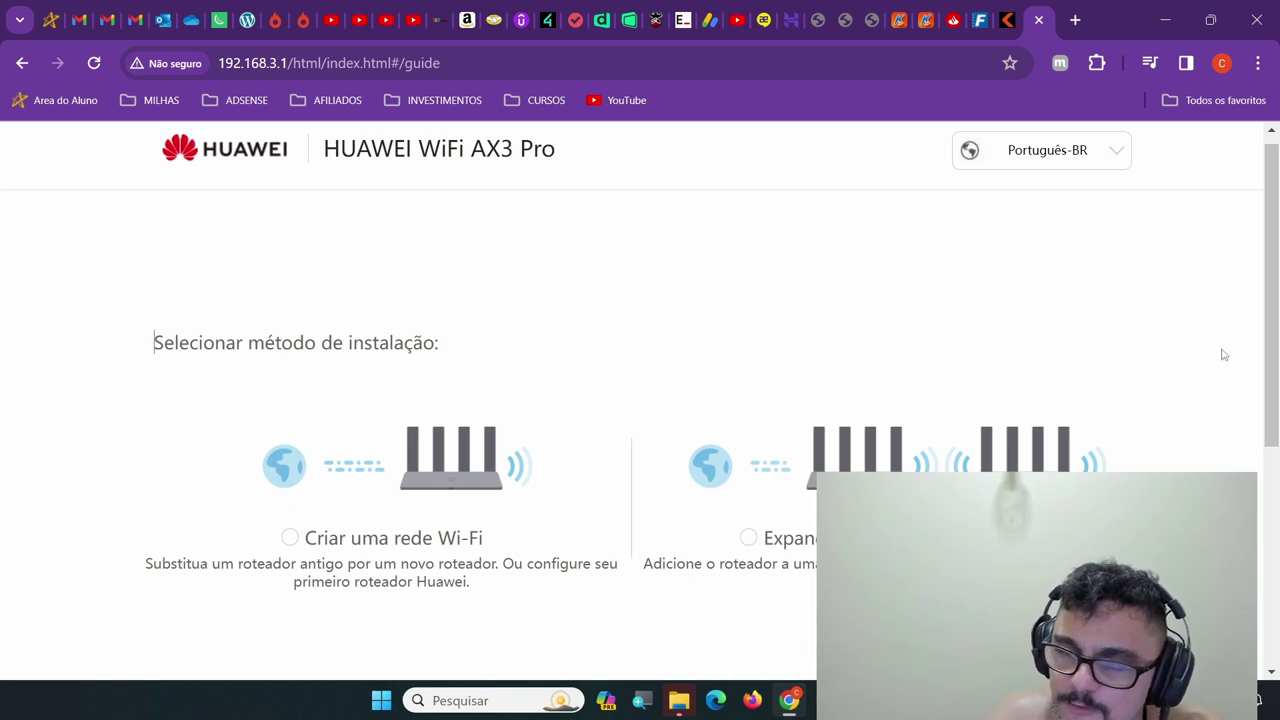
{"action": "left_click", "coordinate": [1054, 151]}
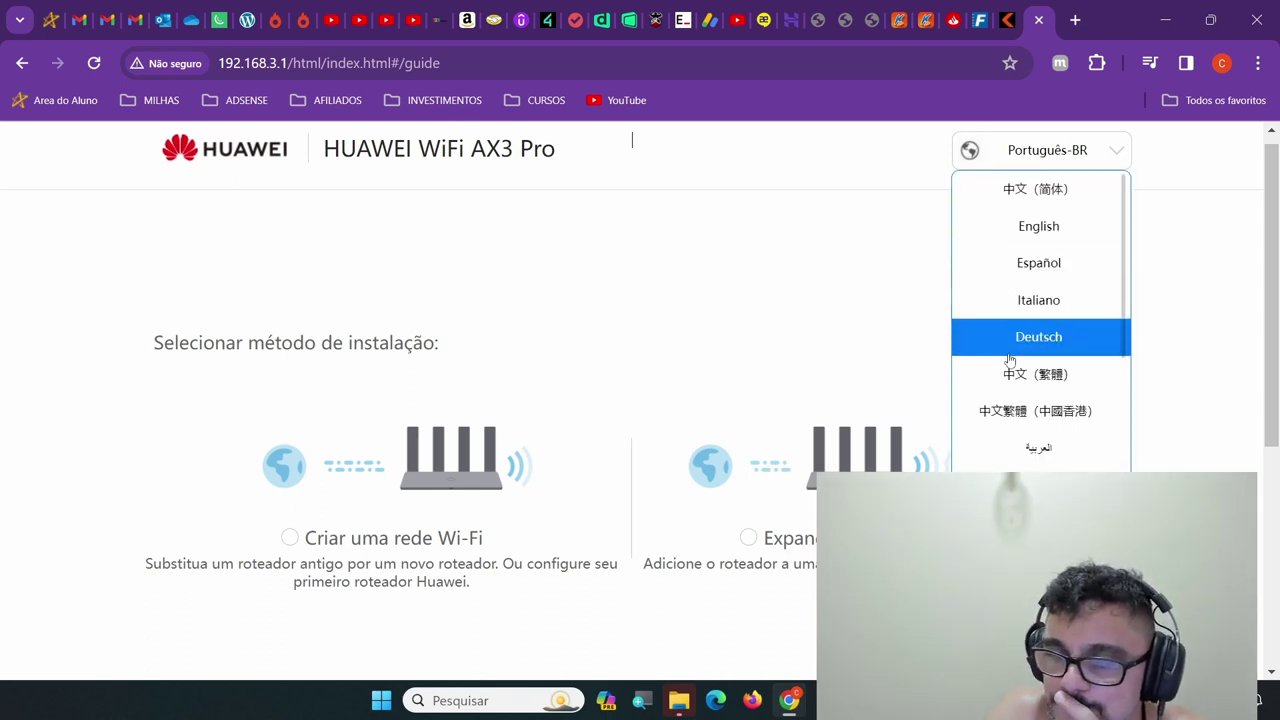
{"action": "scroll", "coordinate": [1108, 466], "scroll_direction": "down", "scroll_amount": 1}
{"action": "scroll", "coordinate": [1108, 466], "scroll_direction": "down", "scroll_amount": 8}
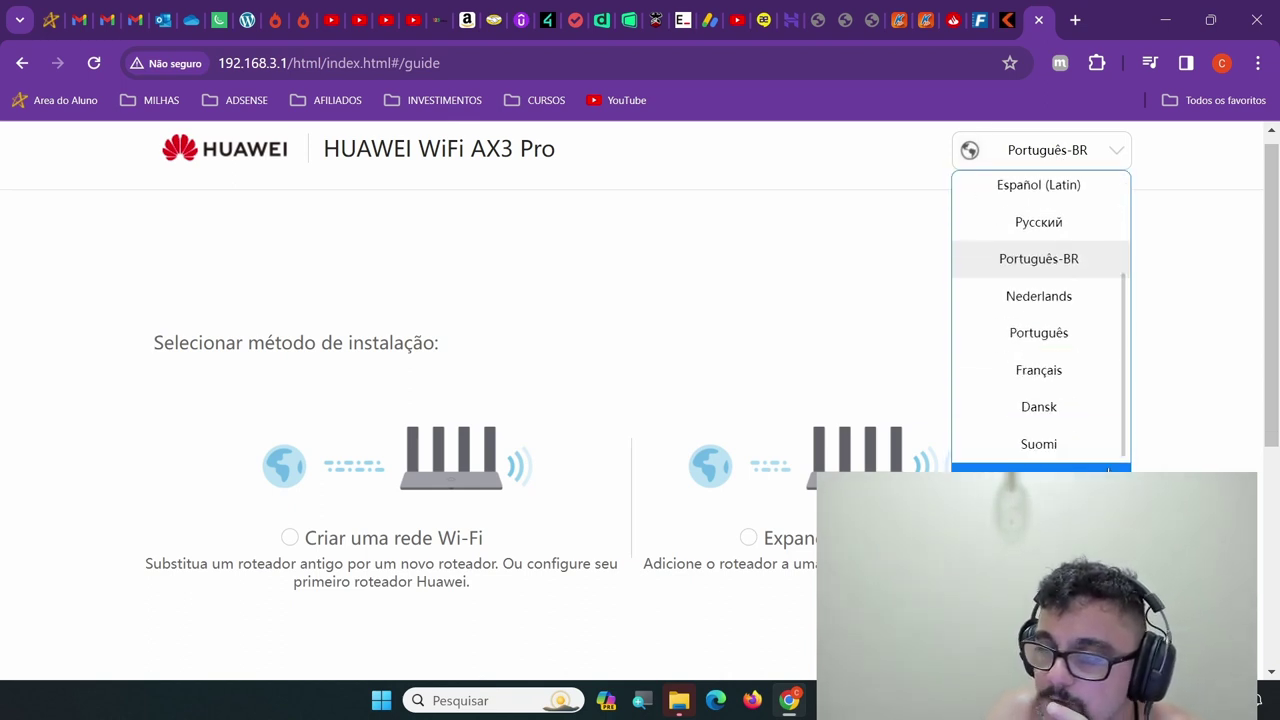
{"action": "scroll", "coordinate": [1108, 466], "scroll_direction": "down", "scroll_amount": 3}
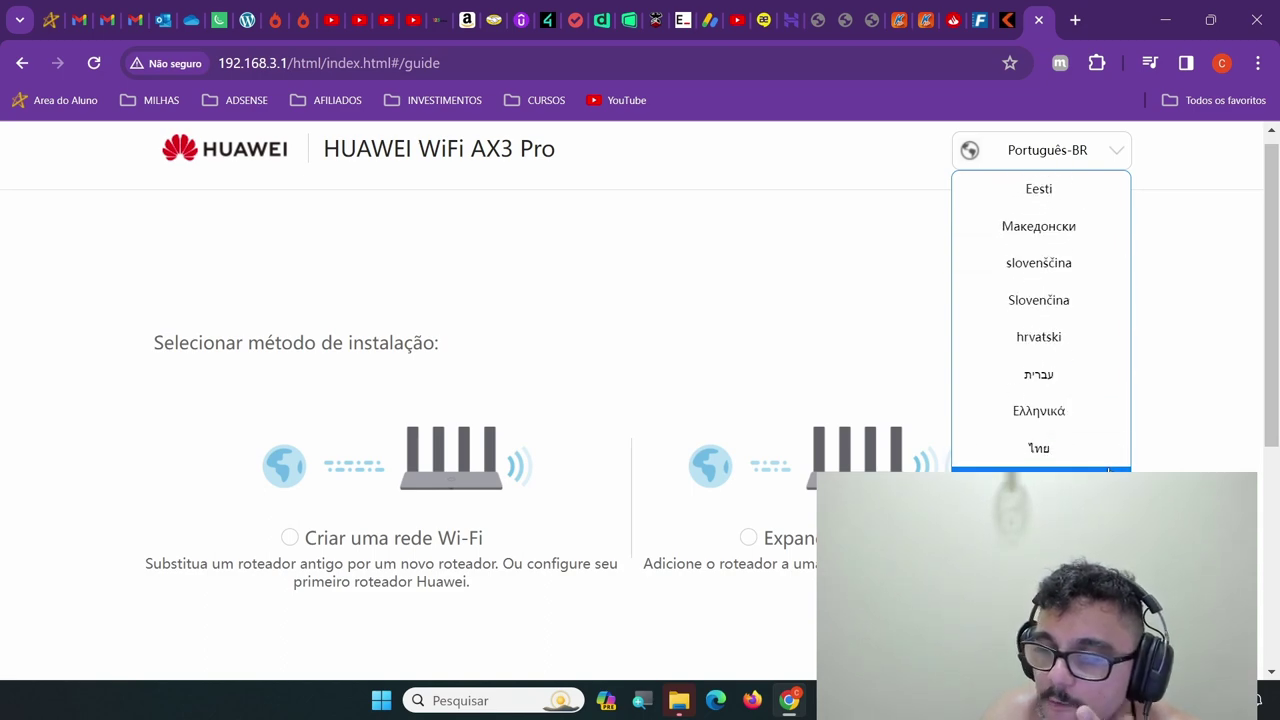
{"action": "scroll", "coordinate": [1108, 466], "scroll_direction": "down", "scroll_amount": 5}
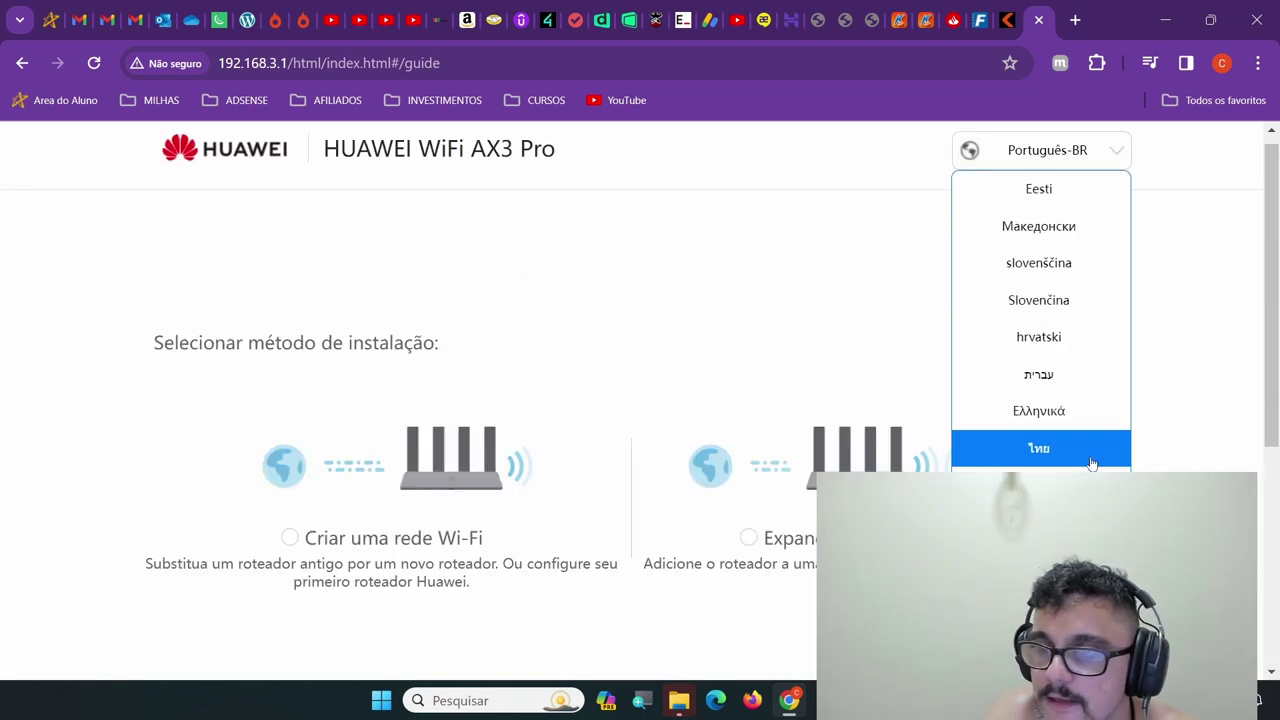
{"action": "scroll", "coordinate": [1100, 466], "scroll_direction": "down", "scroll_amount": 3}
{"action": "scroll", "coordinate": [1100, 466], "scroll_direction": "down", "scroll_amount": 3}
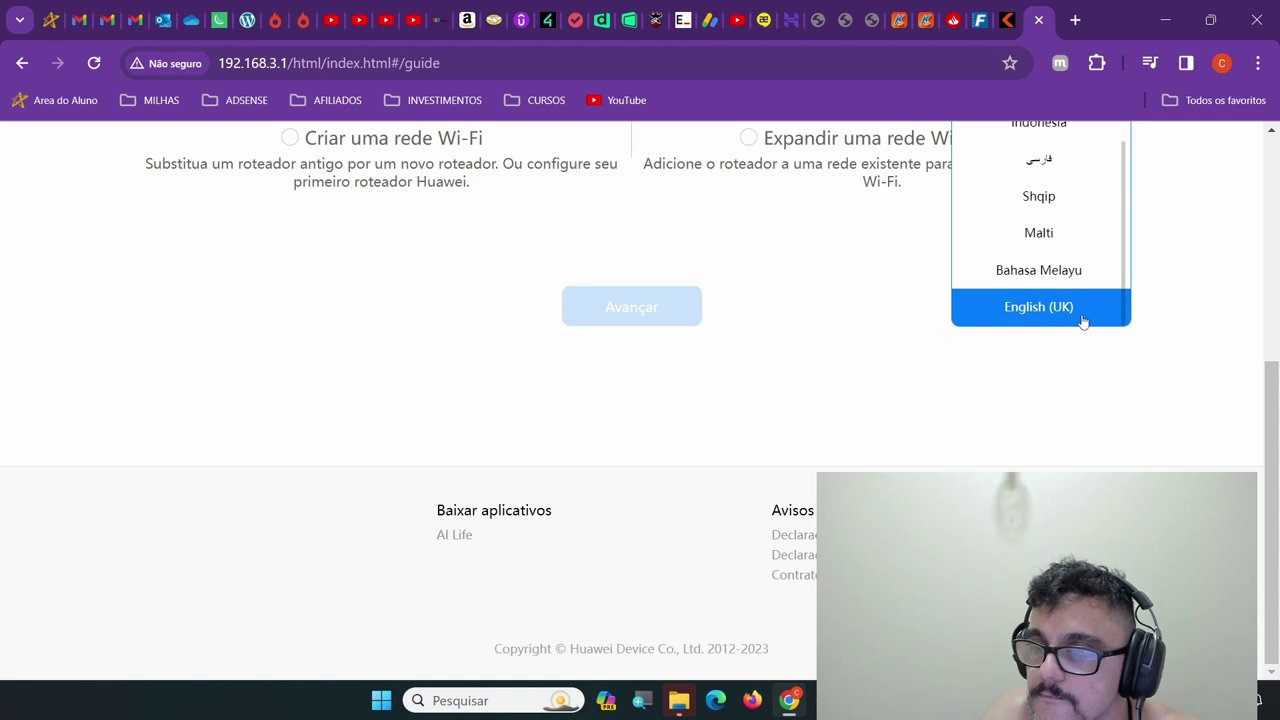
{"action": "scroll", "coordinate": [1085, 323], "scroll_direction": "up", "scroll_amount": 10}
{"action": "scroll", "coordinate": [1245, 265], "scroll_direction": "up", "scroll_amount": 4}
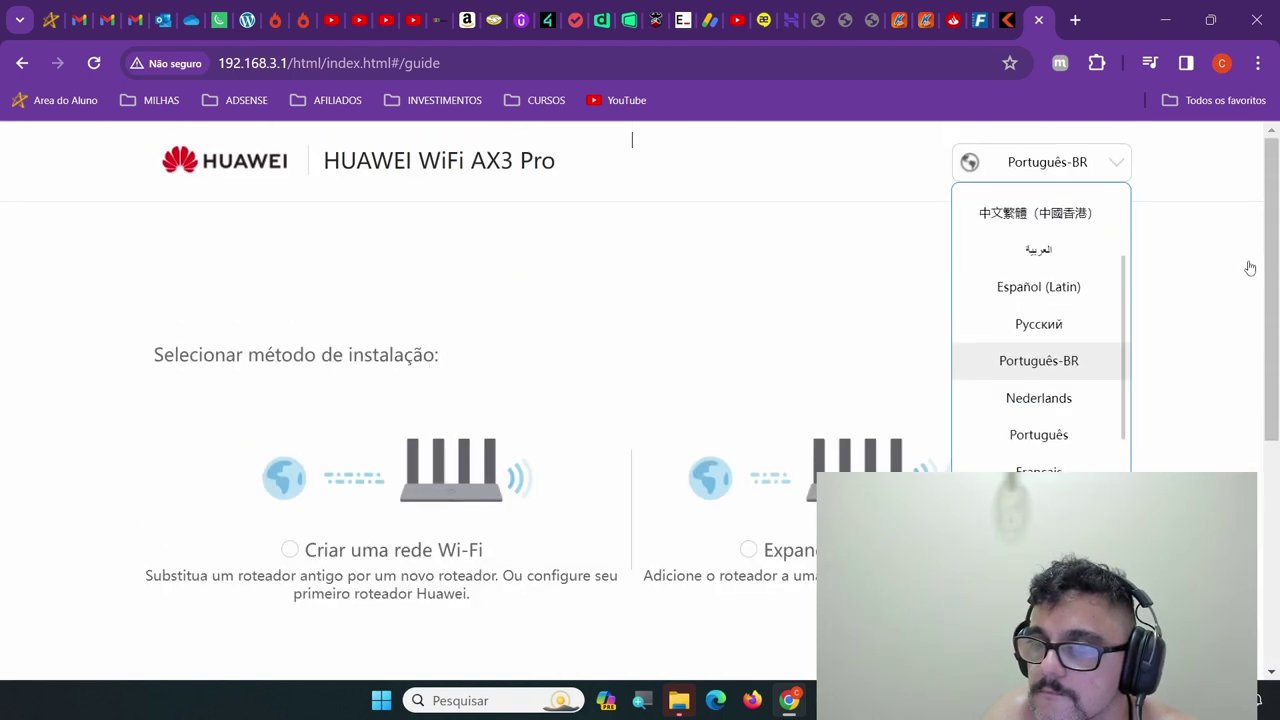
{"action": "scroll", "coordinate": [1060, 302], "scroll_direction": "up", "scroll_amount": 2}
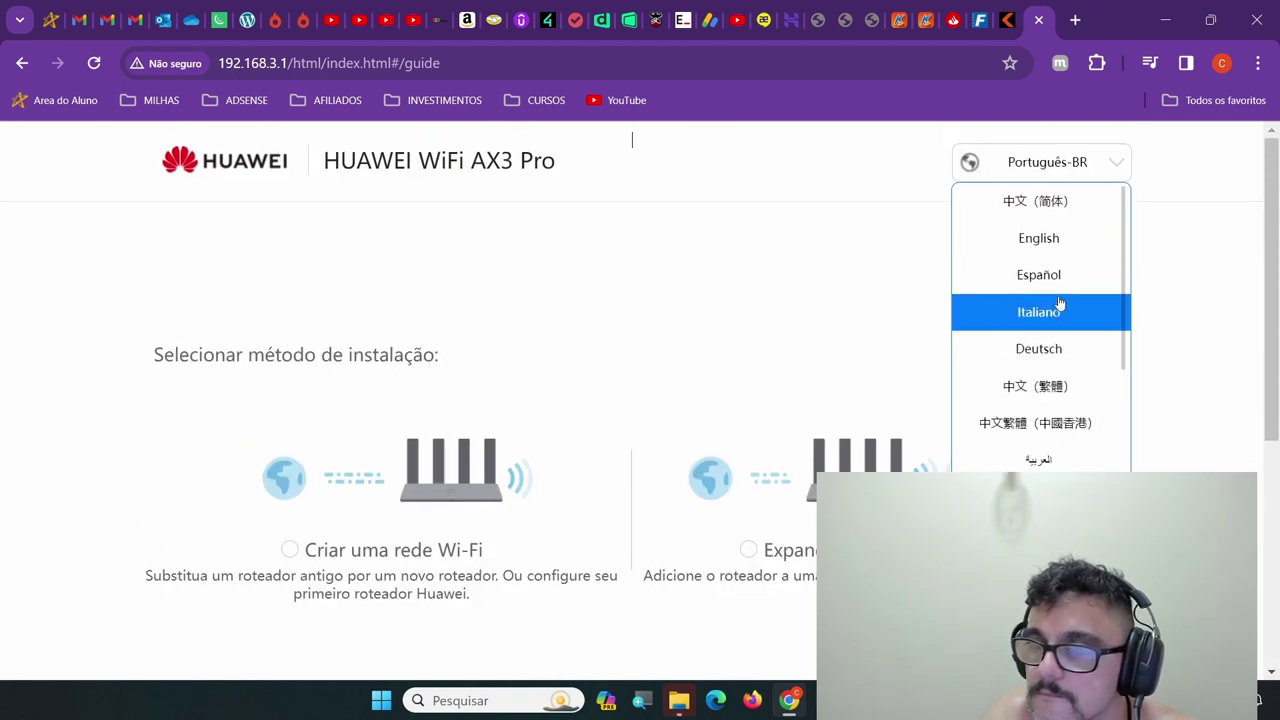
{"action": "left_click", "coordinate": [1068, 240]}
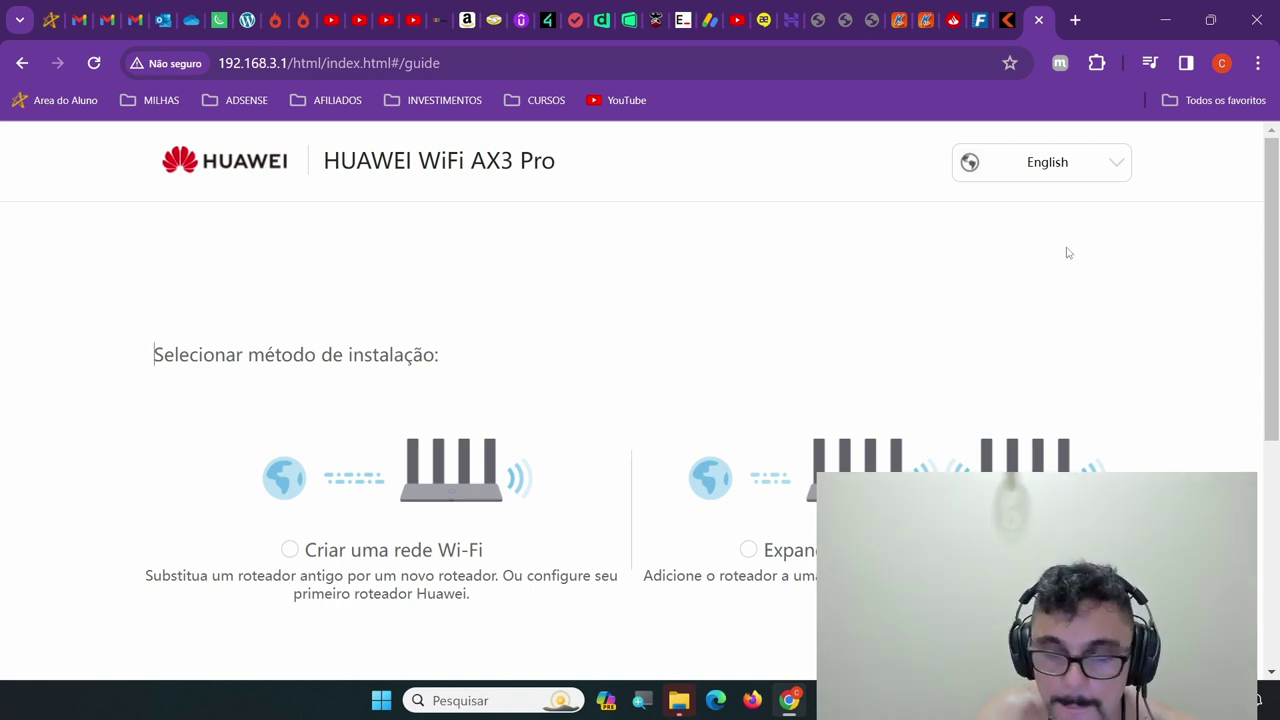
{"action": "key", "text": "F5"}
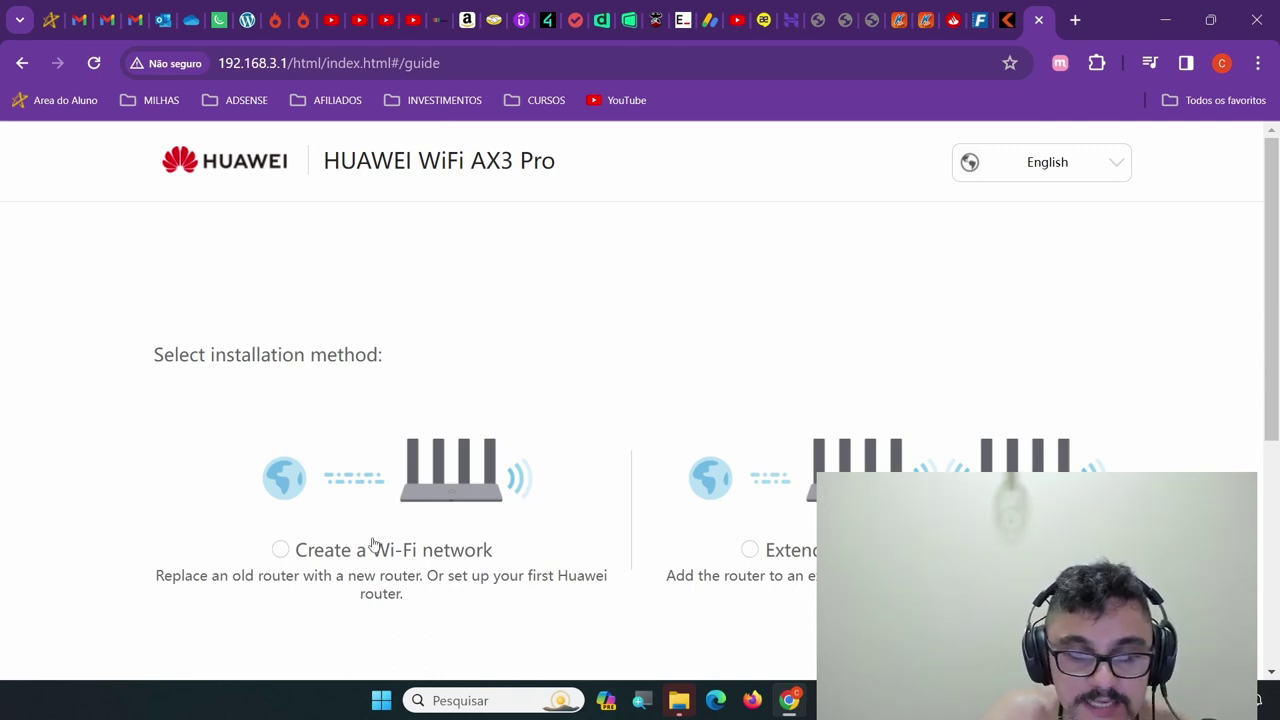
Pick Português-BR from the language list to revert the interface from English
{"action": "left_click", "coordinate": [1064, 166]}
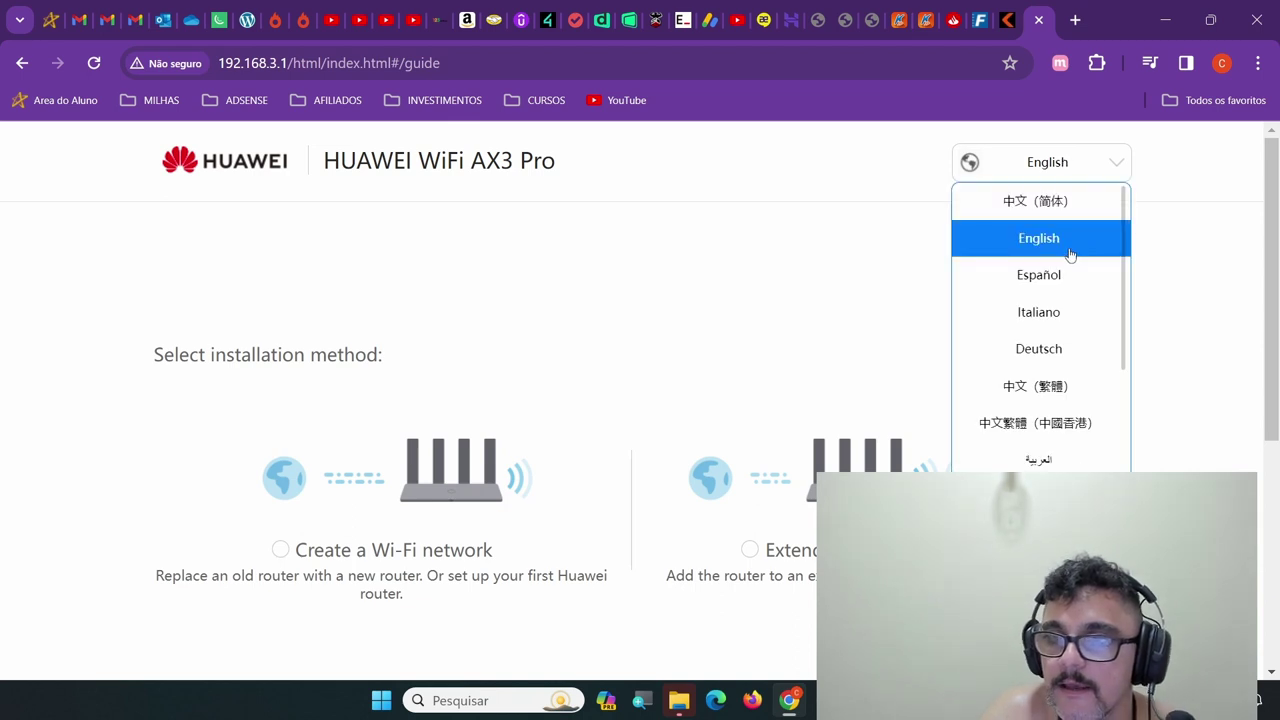
{"action": "scroll", "coordinate": [1040, 350], "scroll_direction": "down", "scroll_amount": 10}
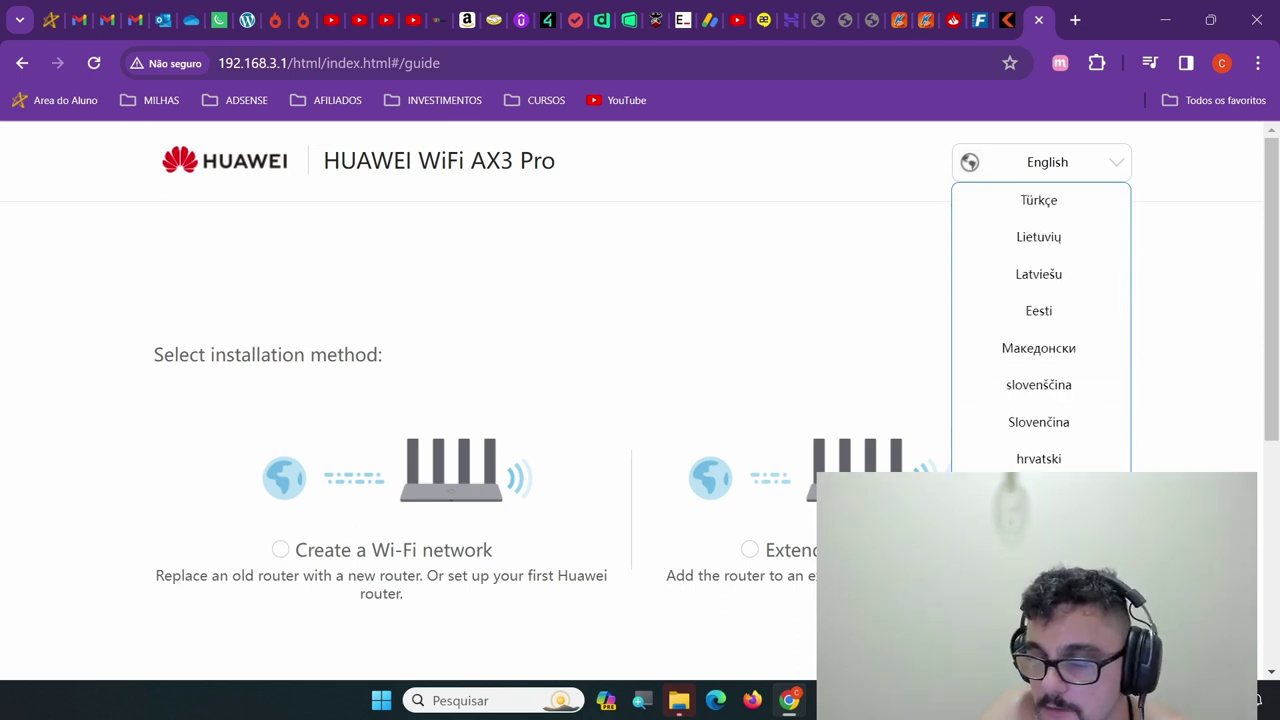
{"action": "scroll", "coordinate": [1074, 280], "scroll_direction": "down", "scroll_amount": 2}
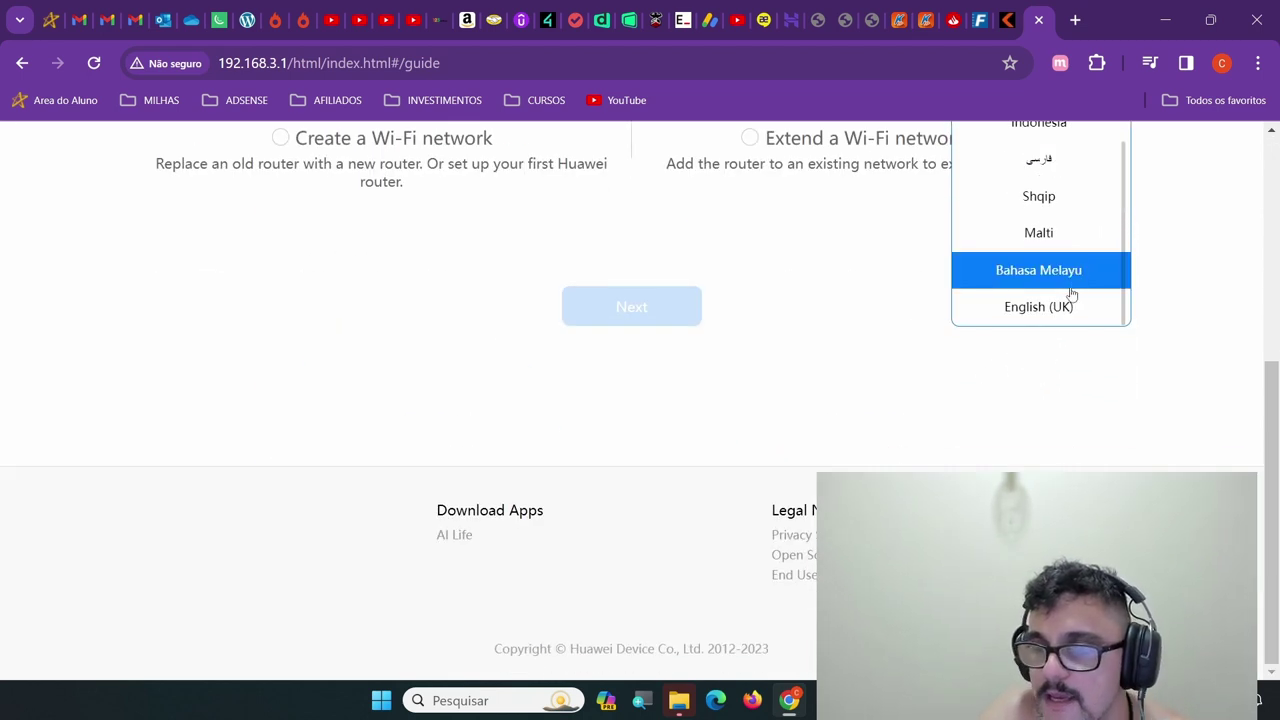
{"action": "scroll", "coordinate": [1085, 302], "scroll_direction": "up", "scroll_amount": 3}
{"action": "scroll", "coordinate": [1120, 302], "scroll_direction": "up", "scroll_amount": 5}
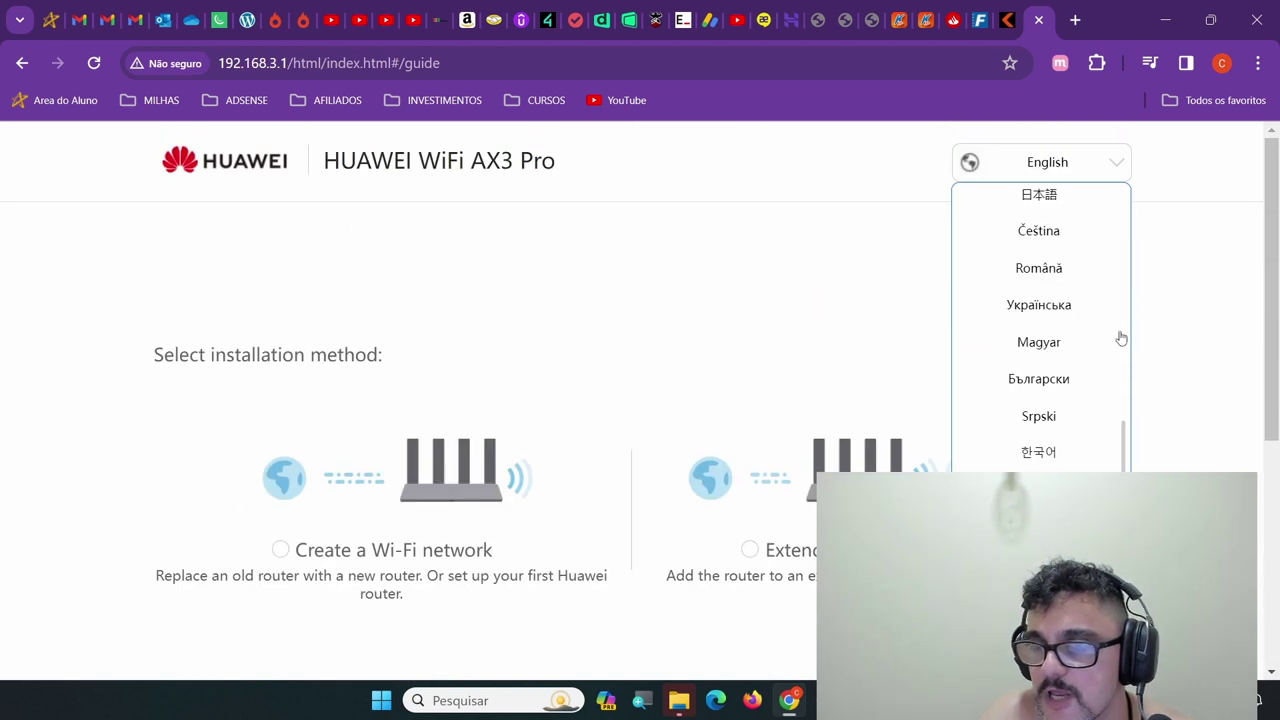
{"action": "scroll", "coordinate": [1070, 260], "scroll_direction": "down", "scroll_amount": 2}
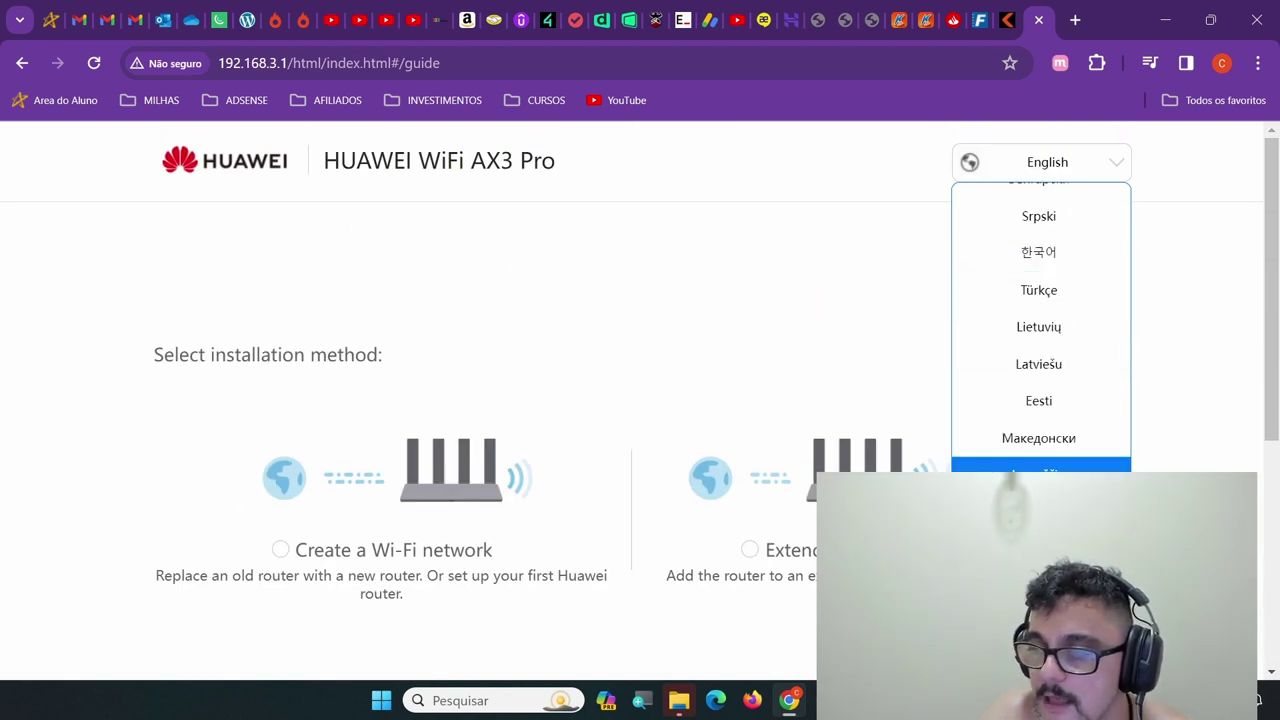
{"action": "scroll", "coordinate": [1091, 459], "scroll_direction": "up", "scroll_amount": 10}
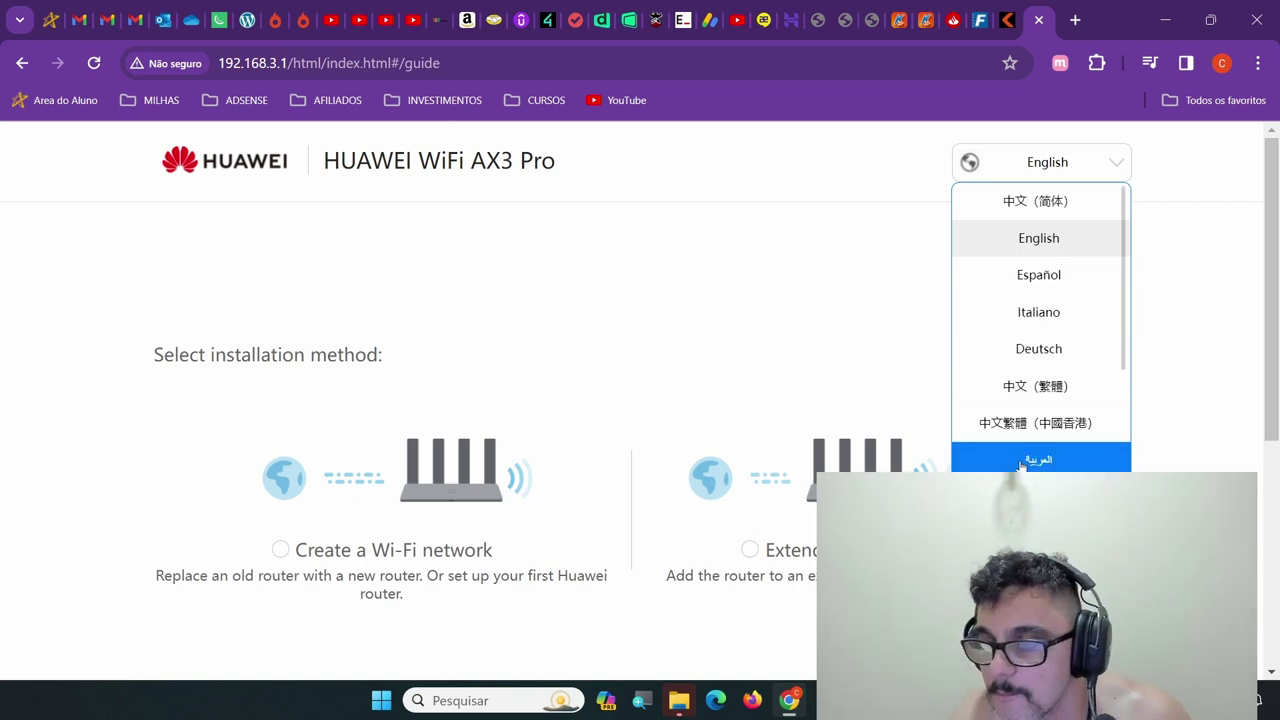
{"action": "left_click", "coordinate": [1039, 570]}
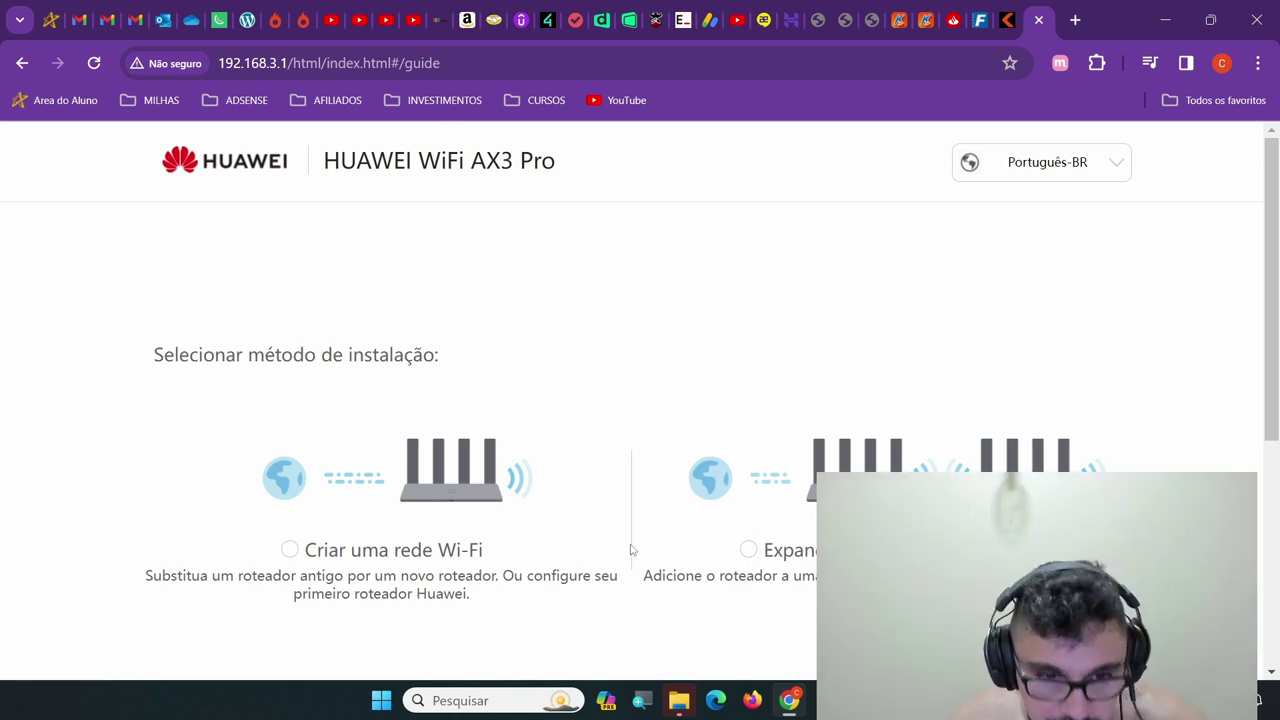
{"action": "left_click", "coordinate": [355, 551]}
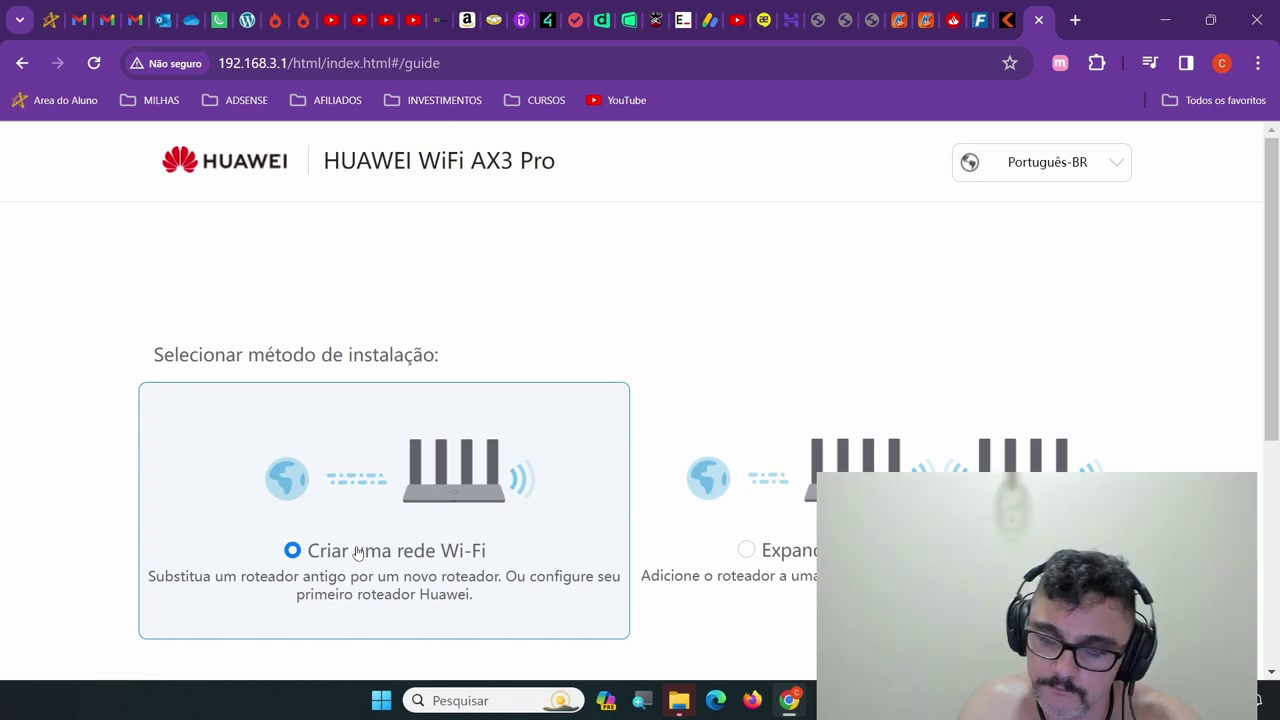
{"action": "scroll", "coordinate": [357, 553], "scroll_direction": "down", "scroll_amount": 3}
{"action": "left_click", "coordinate": [668, 422]}
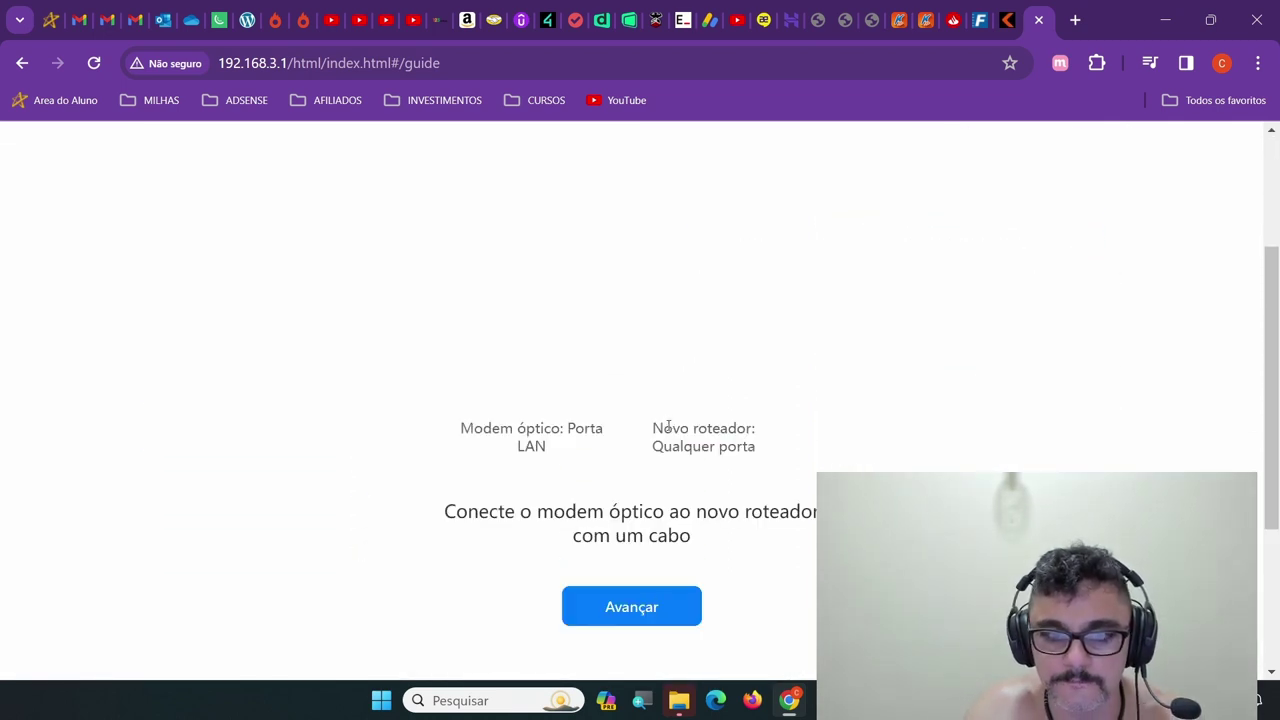
{"action": "scroll", "coordinate": [851, 424], "scroll_direction": "up", "scroll_amount": 2}
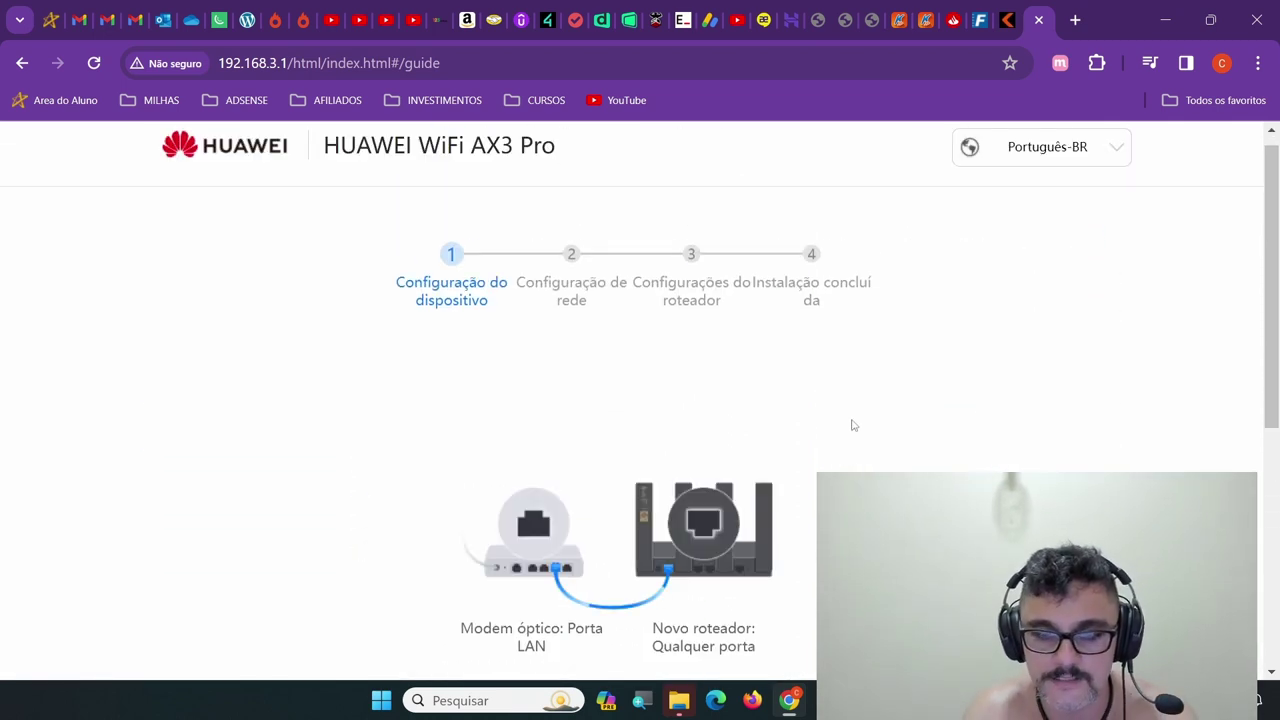
{"action": "scroll", "coordinate": [994, 411], "scroll_direction": "down", "scroll_amount": 1}
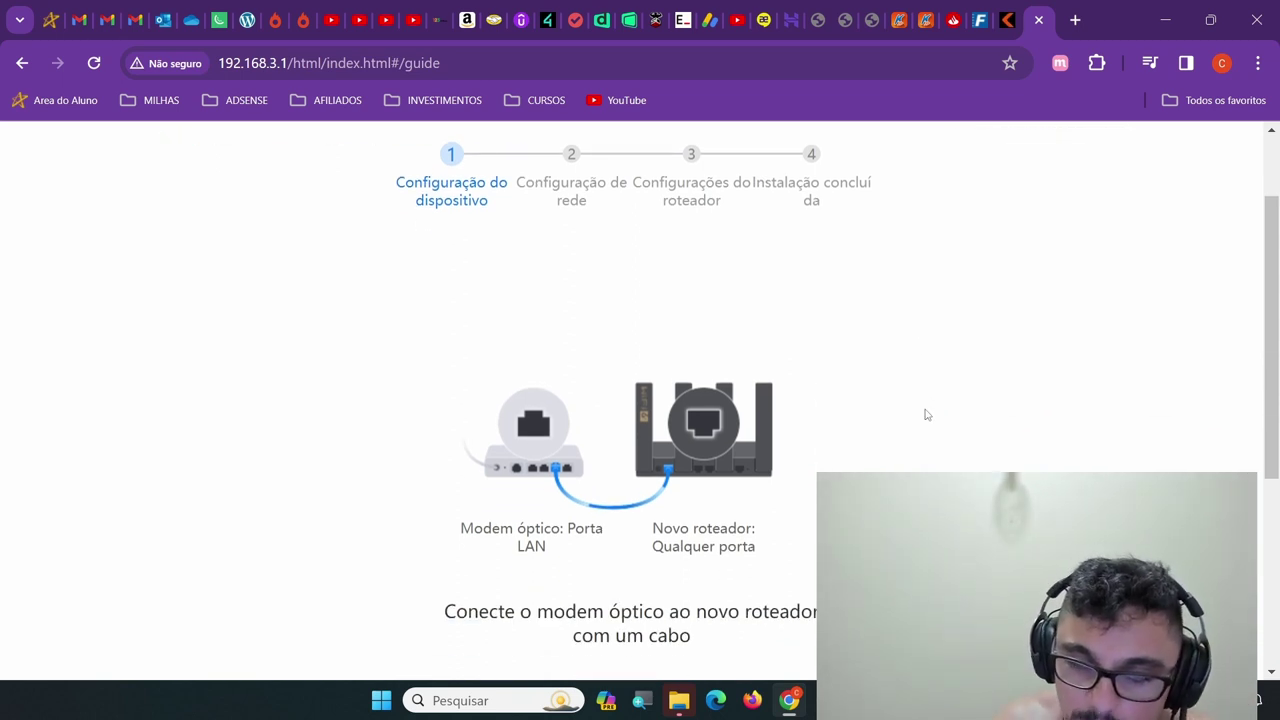
{"action": "scroll", "coordinate": [925, 414], "scroll_direction": "up", "scroll_amount": 1}
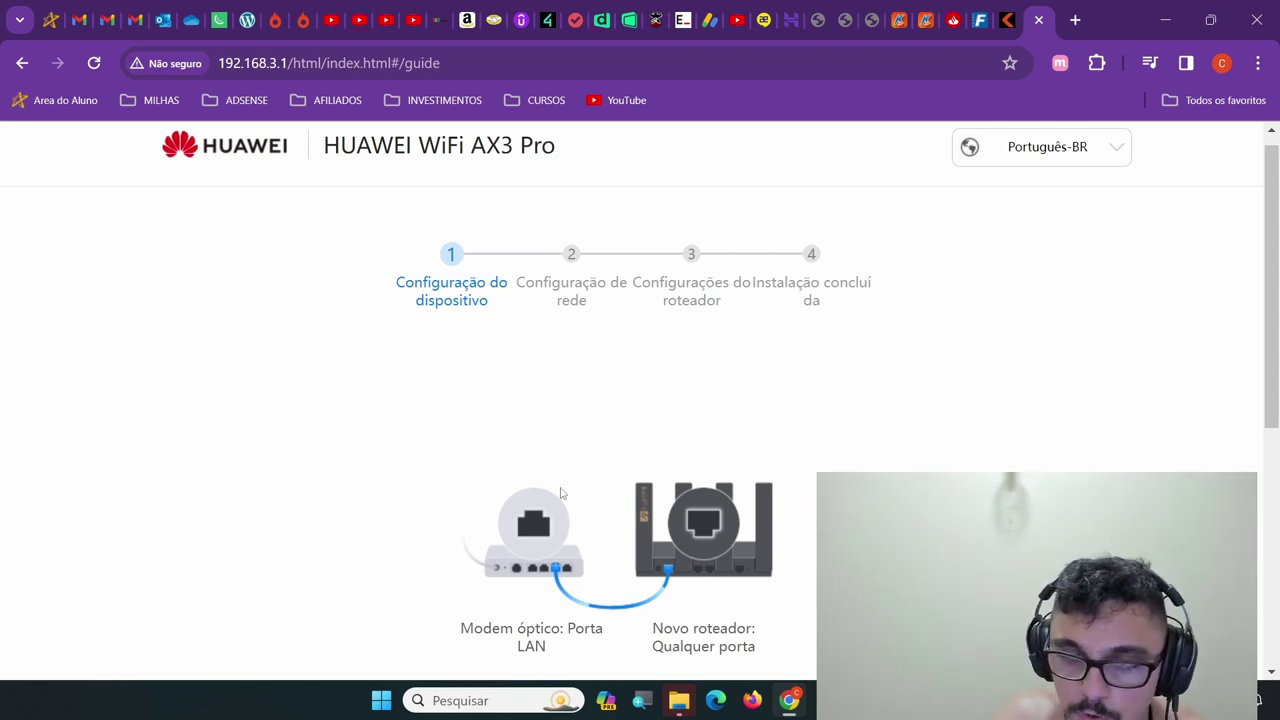
{"action": "scroll", "coordinate": [562, 492], "scroll_direction": "down", "scroll_amount": 2}
{"action": "scroll", "coordinate": [564, 494], "scroll_direction": "up", "scroll_amount": 1}
{"action": "scroll", "coordinate": [566, 491], "scroll_direction": "down", "scroll_amount": 2}
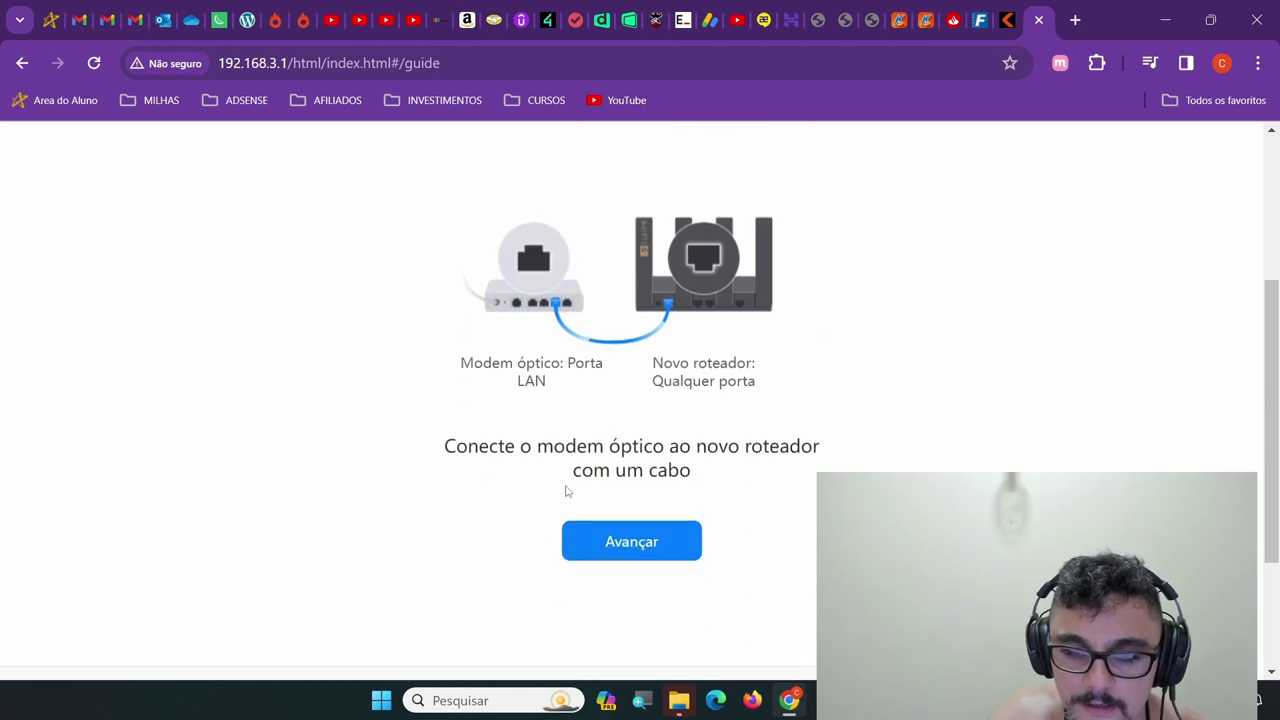
{"action": "scroll", "coordinate": [722, 468], "scroll_direction": "up", "scroll_amount": 3}
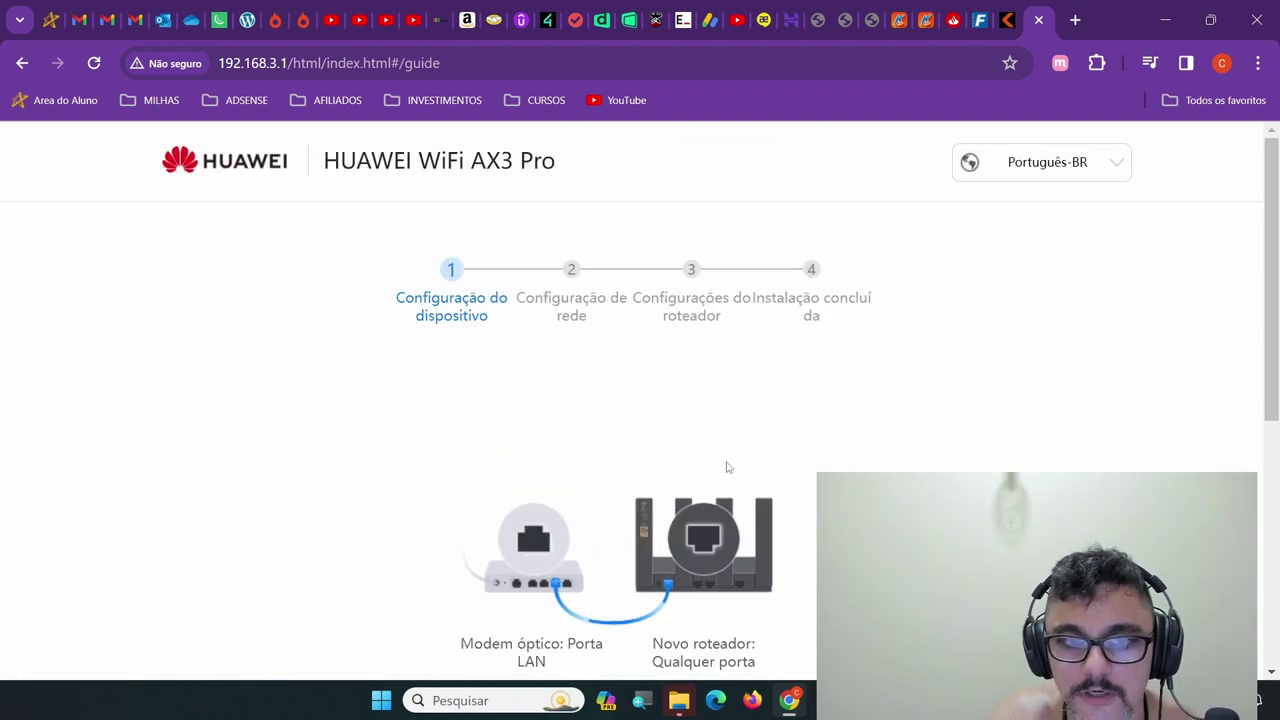
{"action": "scroll", "coordinate": [652, 389], "scroll_direction": "down", "scroll_amount": 3}
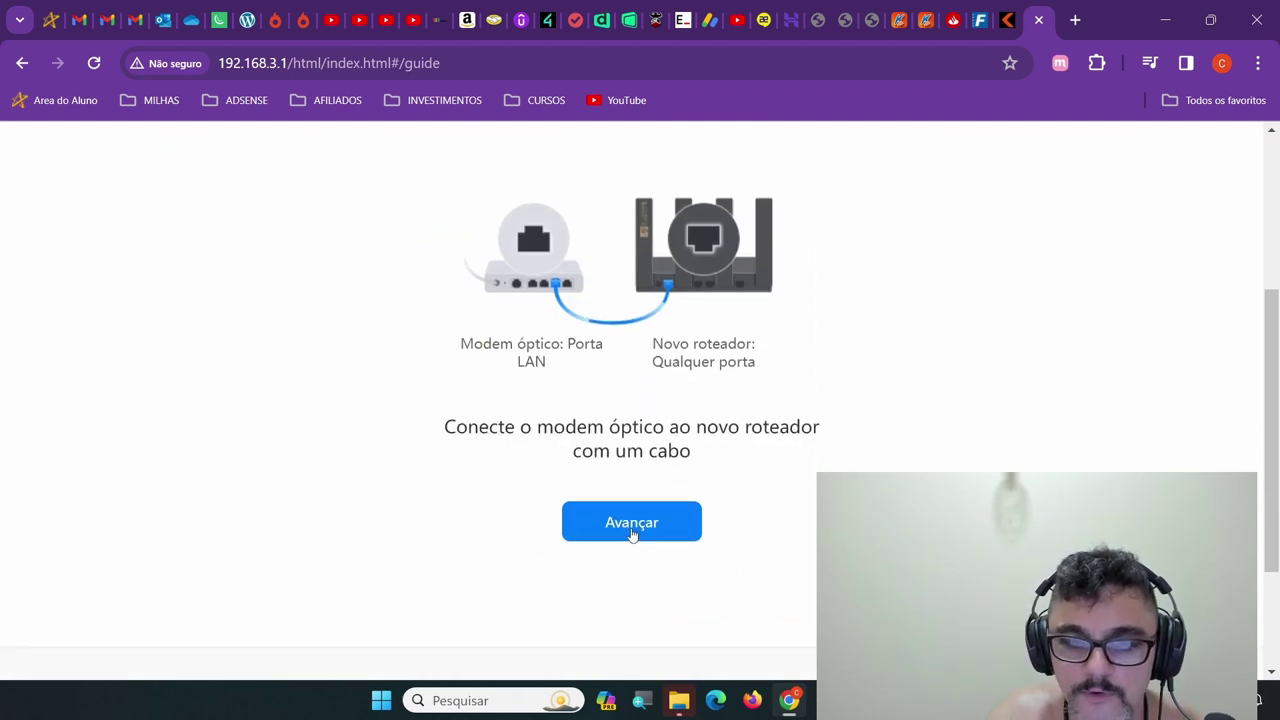
Continue past the cable connection step, choosing to connect later
{"action": "left_click", "coordinate": [632, 533]}
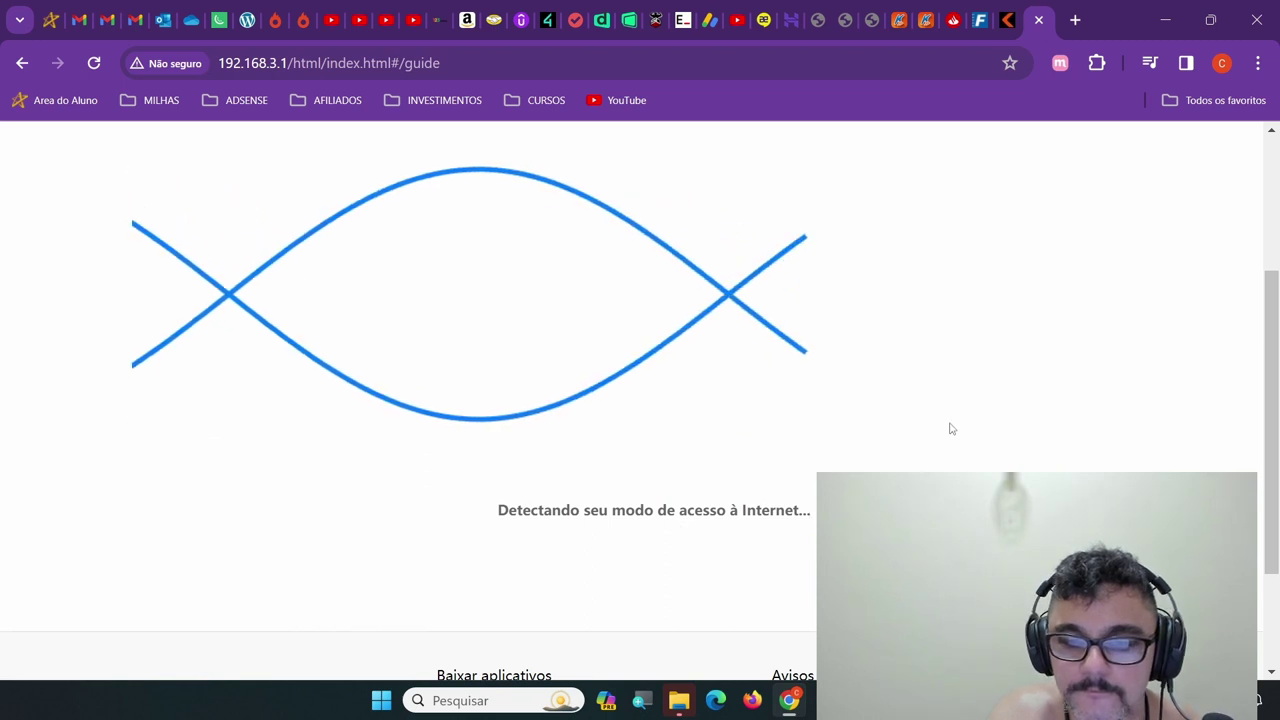
{"action": "scroll", "coordinate": [951, 428], "scroll_direction": "up", "scroll_amount": 2}
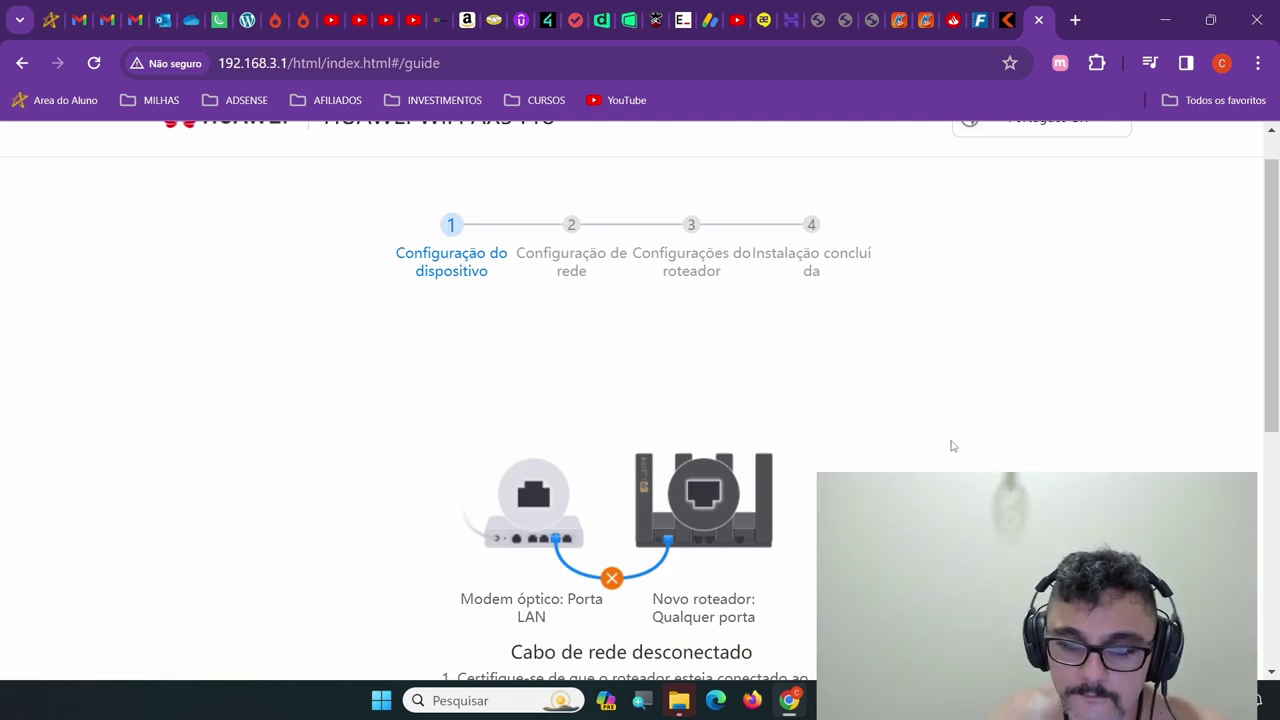
{"action": "scroll", "coordinate": [930, 440], "scroll_direction": "down", "scroll_amount": 3}
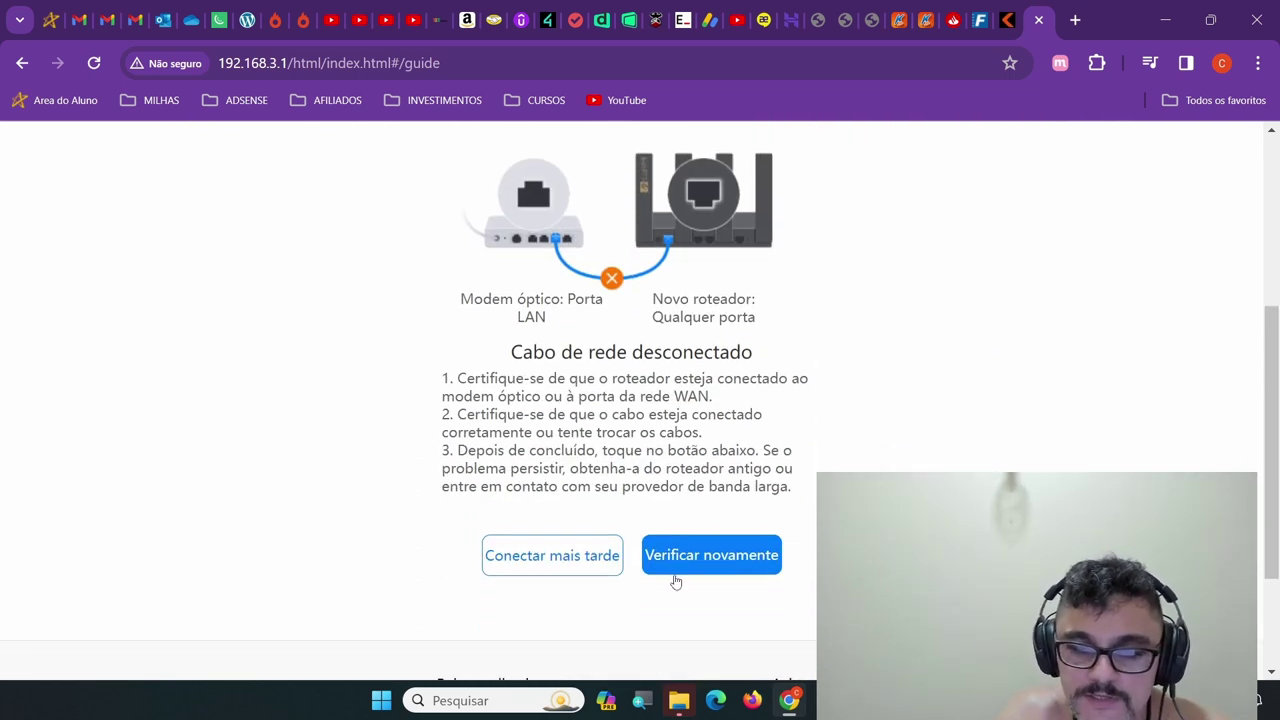
{"action": "left_click", "coordinate": [569, 563]}
Choose DHCP as the internet access mode and advance to the Wi-Fi settings
{"action": "scroll", "coordinate": [930, 370], "scroll_direction": "up", "scroll_amount": 2}
{"action": "left_click", "coordinate": [566, 408]}
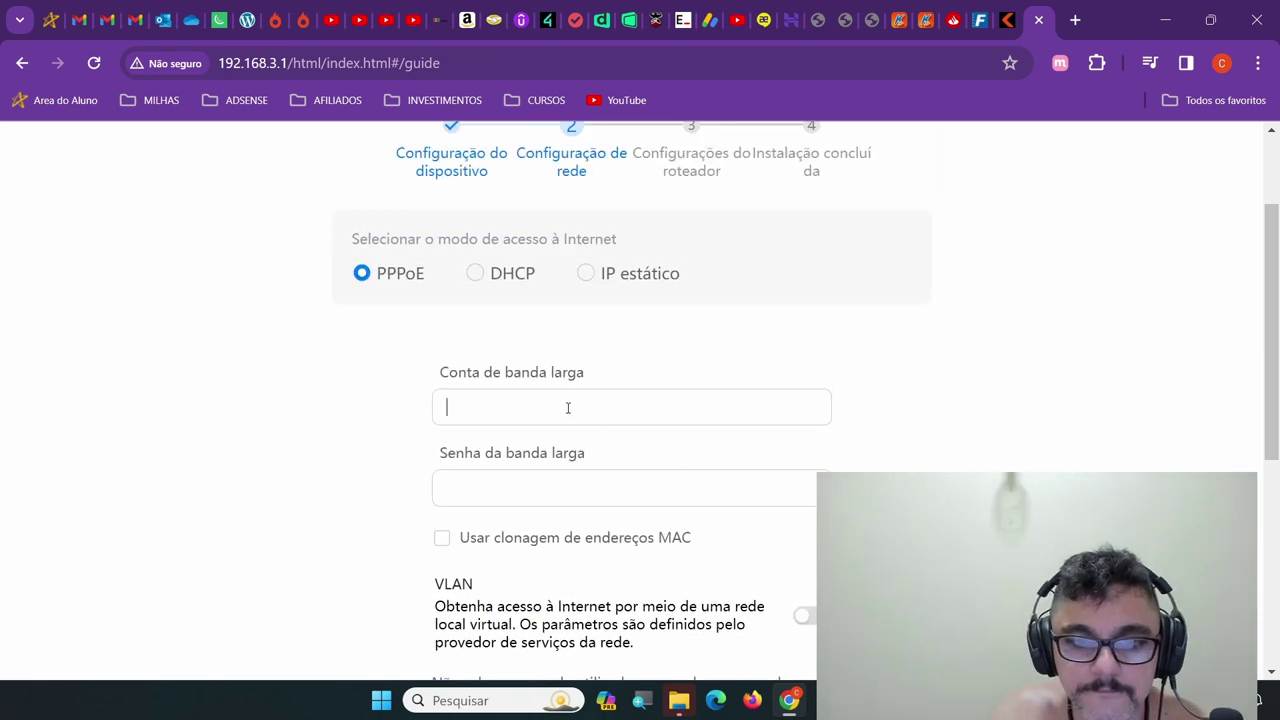
{"action": "scroll", "coordinate": [585, 410], "scroll_direction": "up", "scroll_amount": 1}
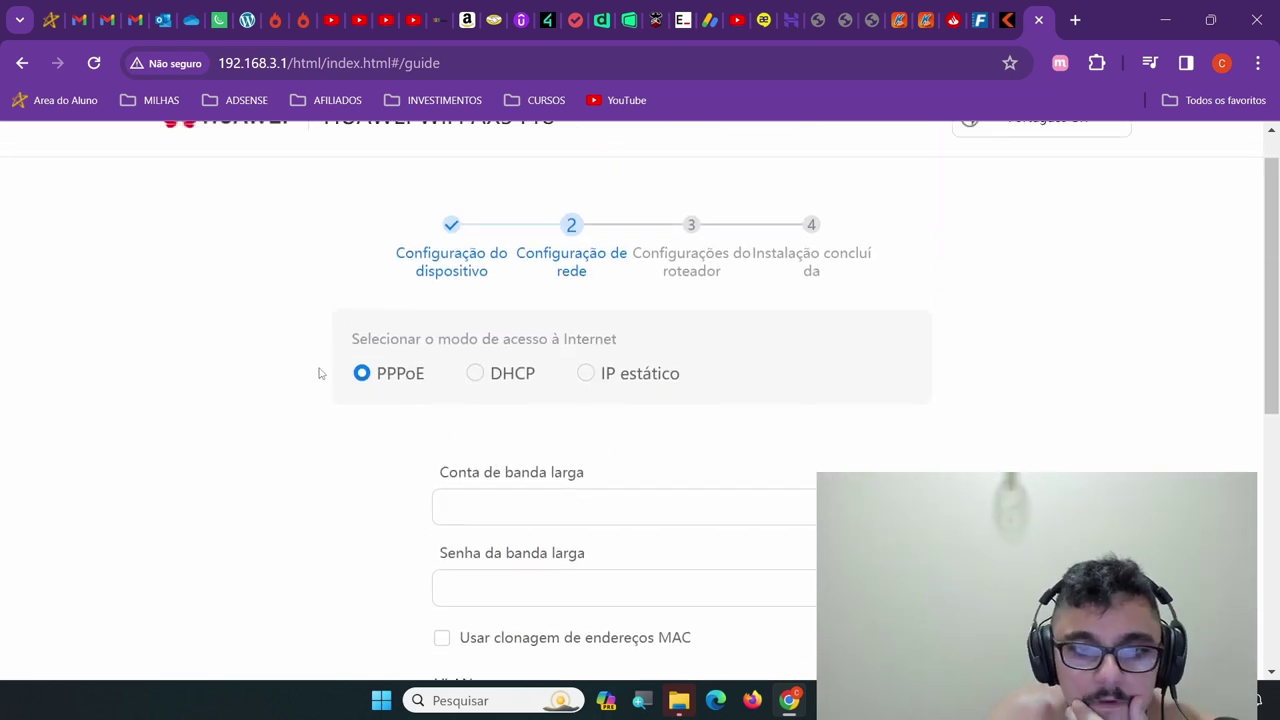
{"action": "left_click", "coordinate": [474, 373]}
{"action": "scroll", "coordinate": [783, 400], "scroll_direction": "up", "scroll_amount": 1}
{"action": "scroll", "coordinate": [720, 385], "scroll_direction": "down", "scroll_amount": 2}
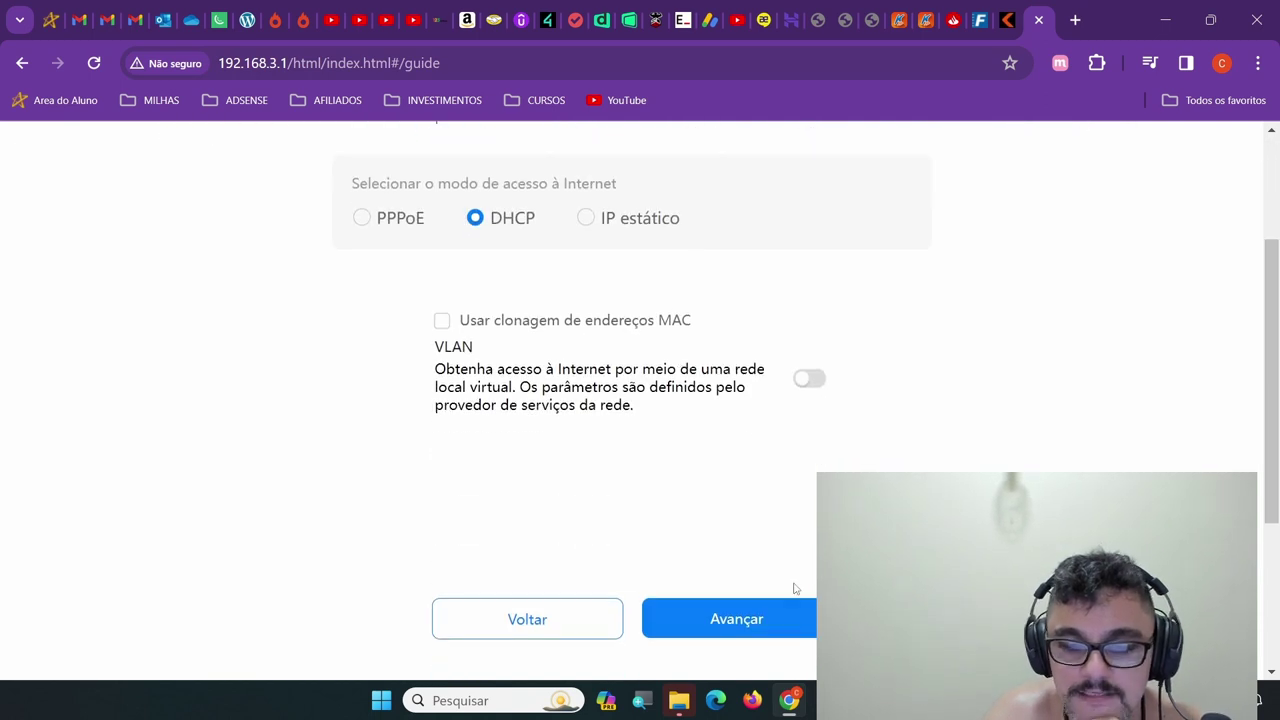
{"action": "left_click", "coordinate": [751, 620]}
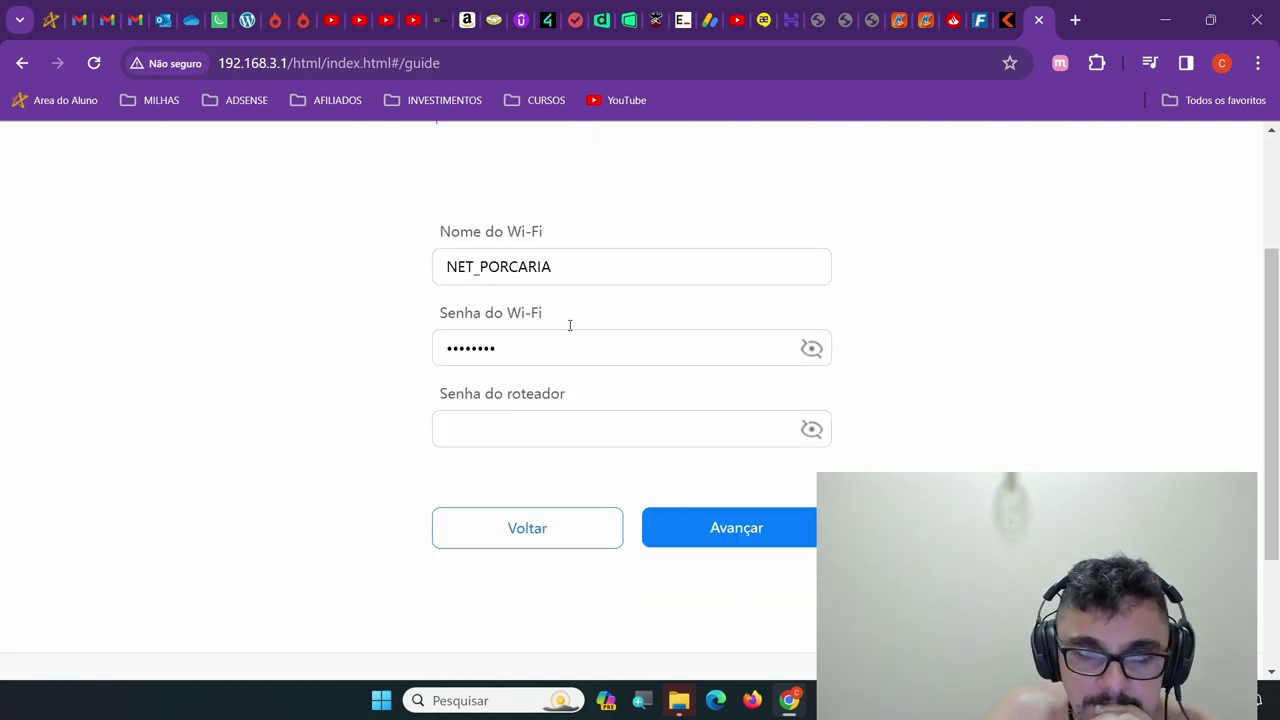
Replace the existing Wi-Fi password with a new one rated Média
{"action": "scroll", "coordinate": [634, 234], "scroll_direction": "up", "scroll_amount": 1}
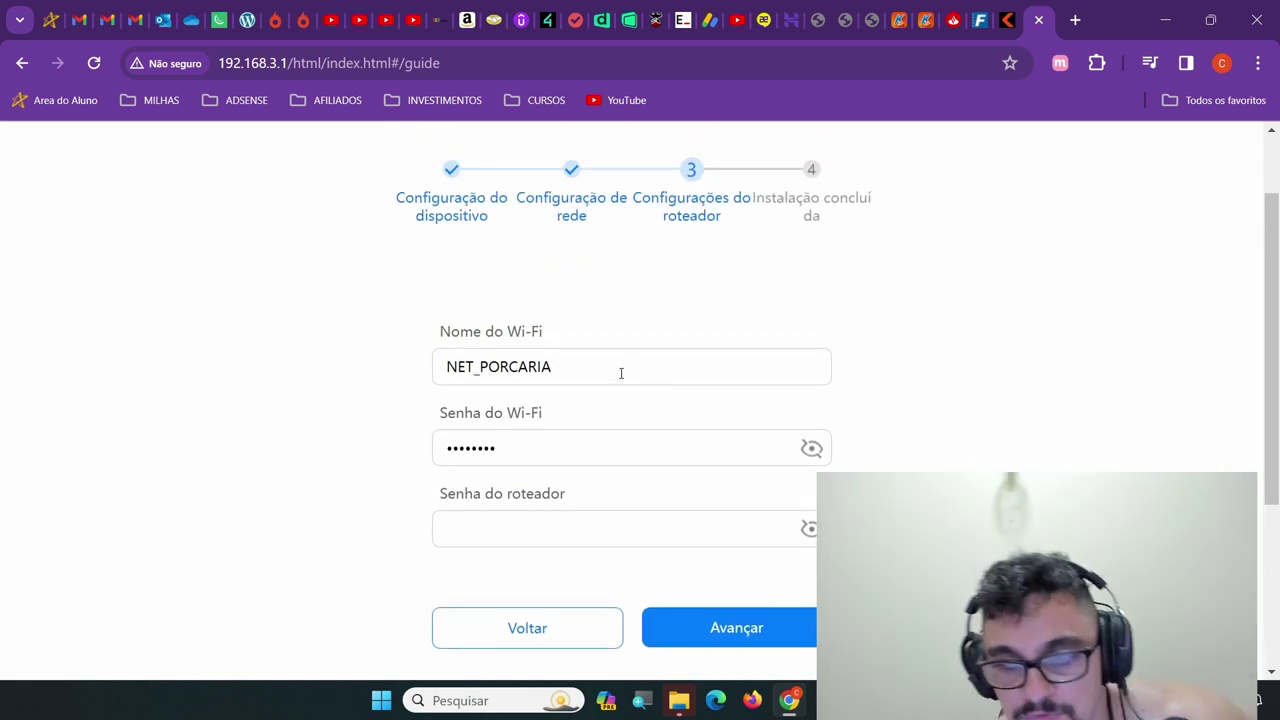
{"action": "scroll", "coordinate": [622, 375], "scroll_direction": "up", "scroll_amount": 1}
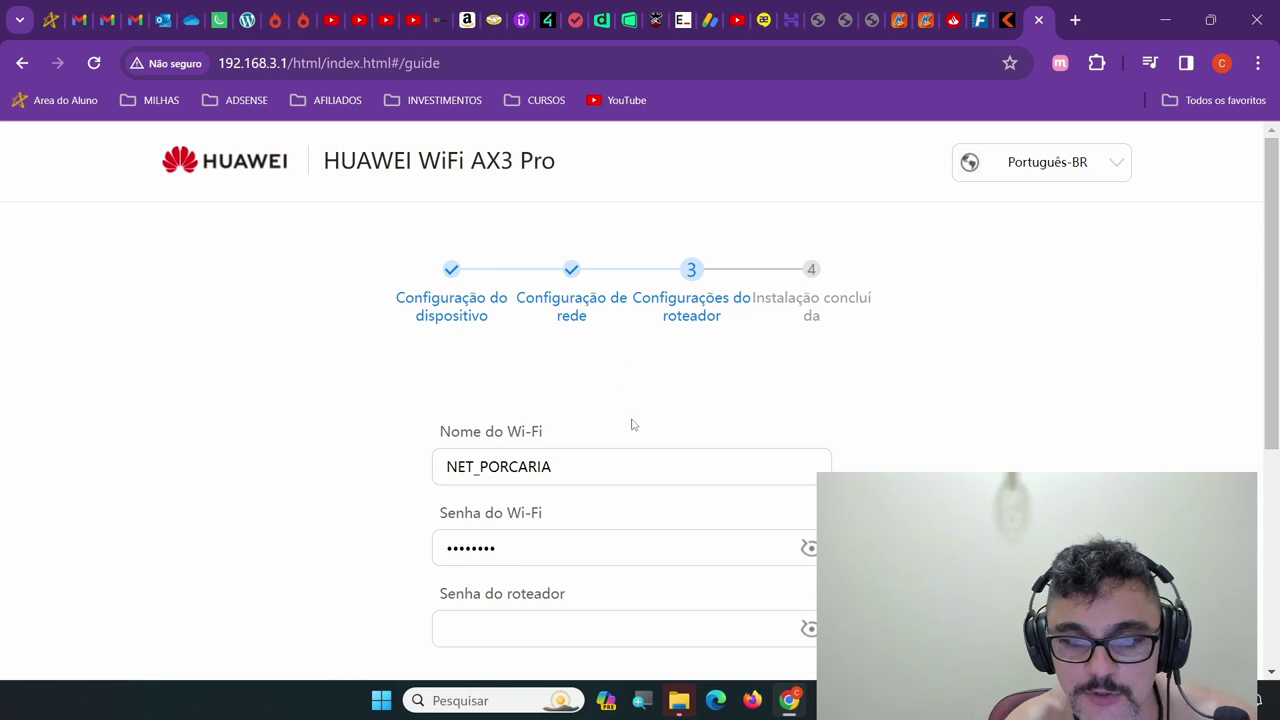
{"action": "scroll", "coordinate": [634, 424], "scroll_direction": "down", "scroll_amount": 1}
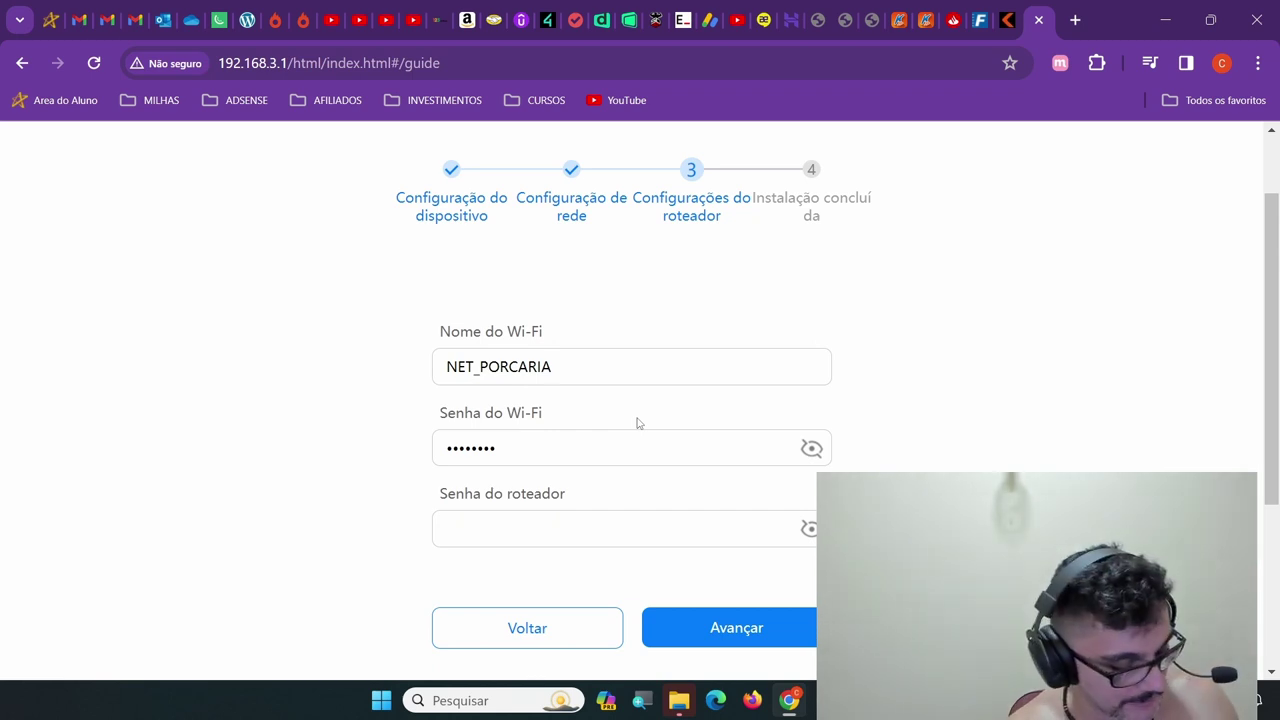
{"action": "key", "text": "Tab"}
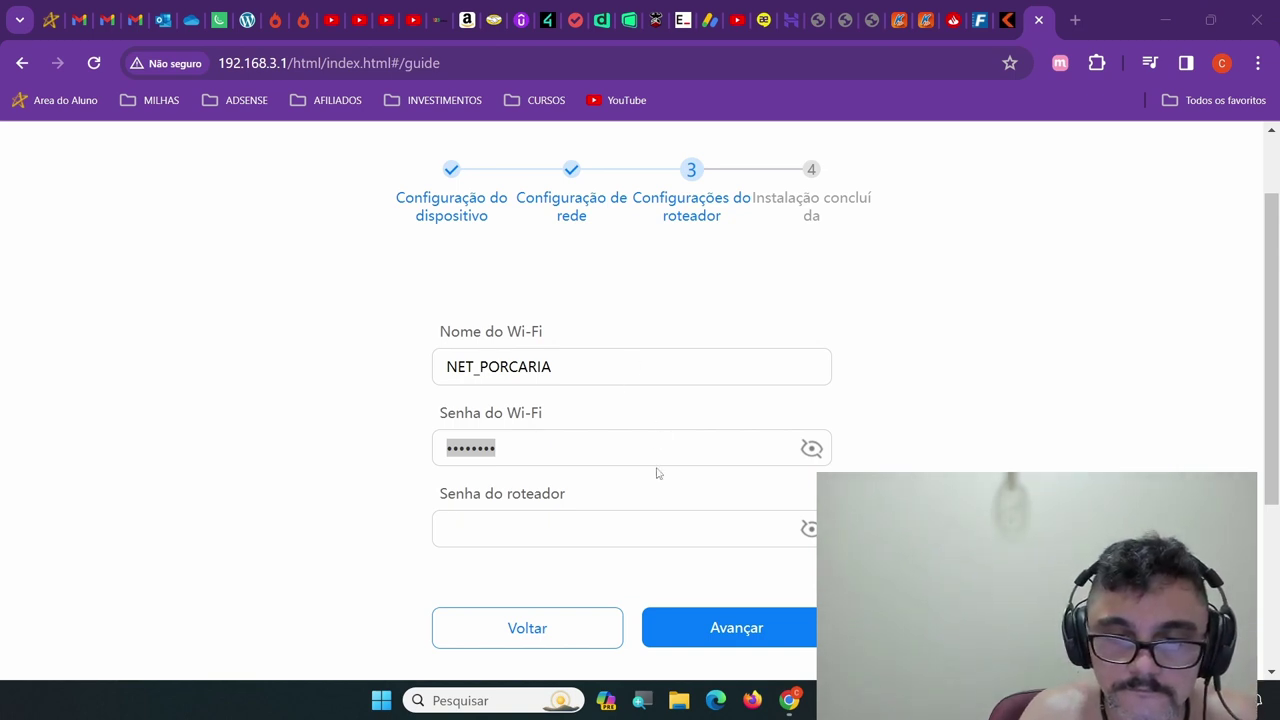
{"action": "key", "text": "alt+Tab"}
{"action": "key", "text": "BackSpace"}
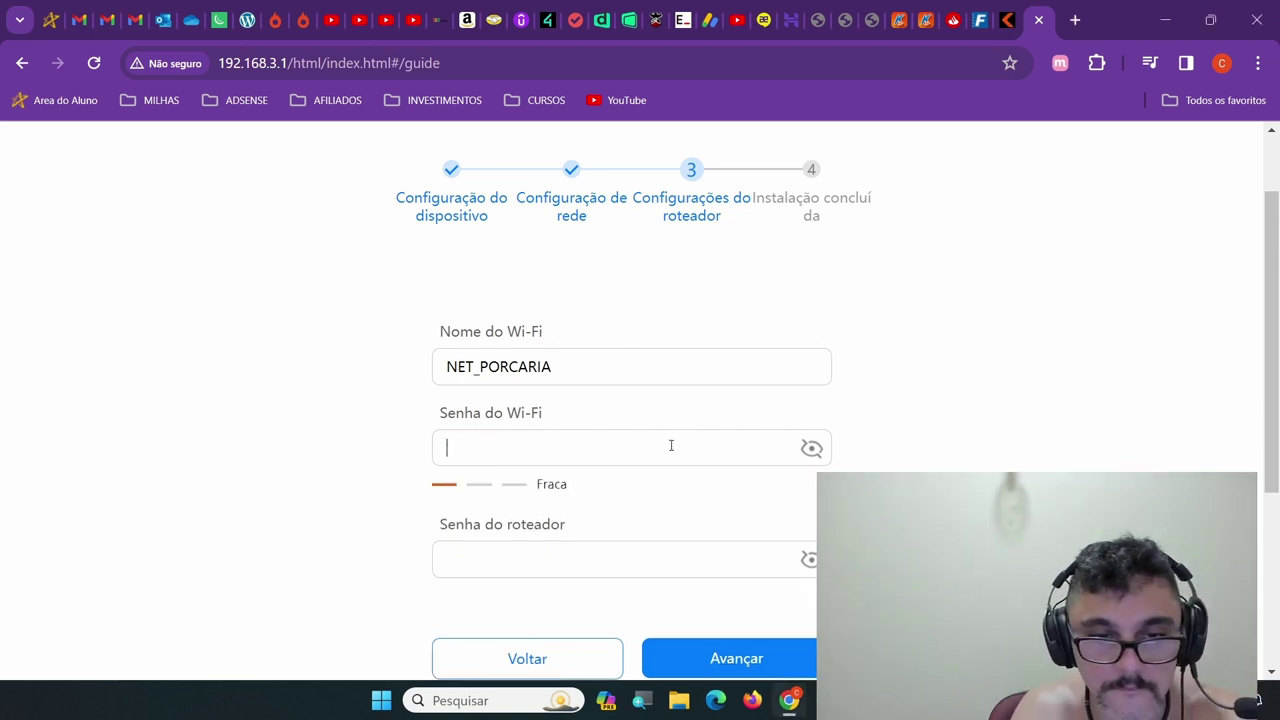
{"action": "type", "text": "•"}
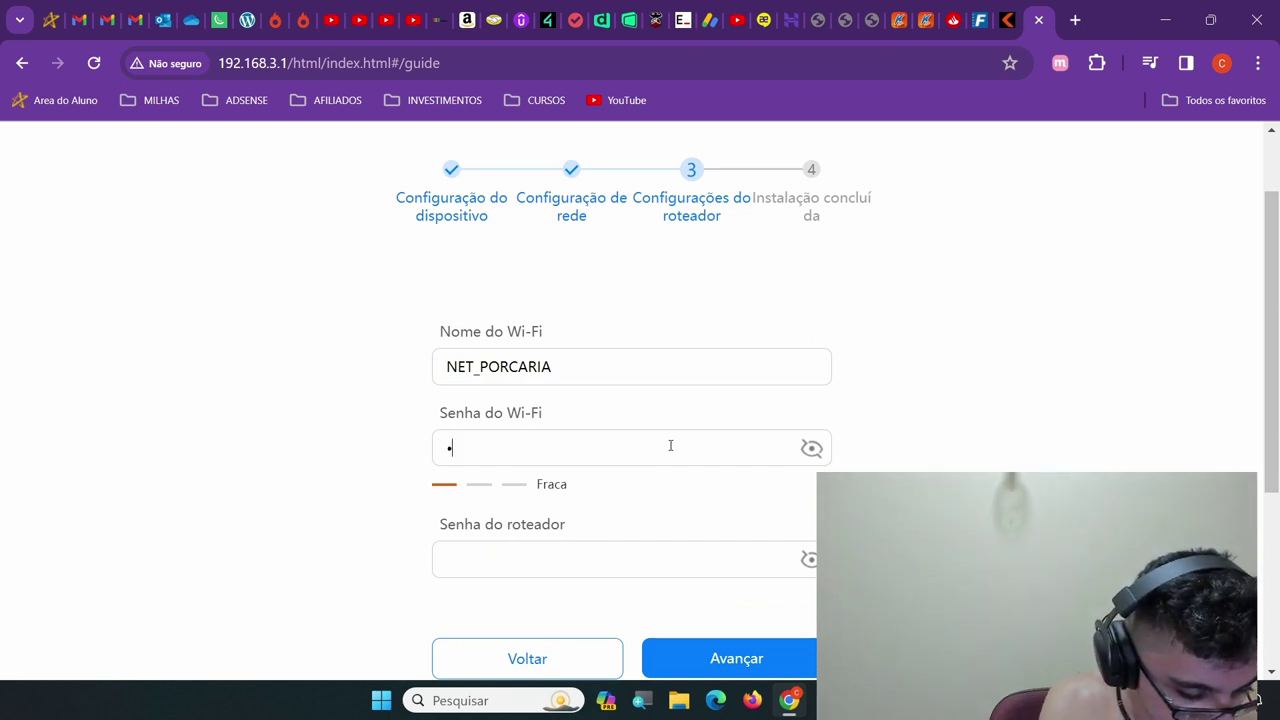
{"action": "type", "text": "•"}
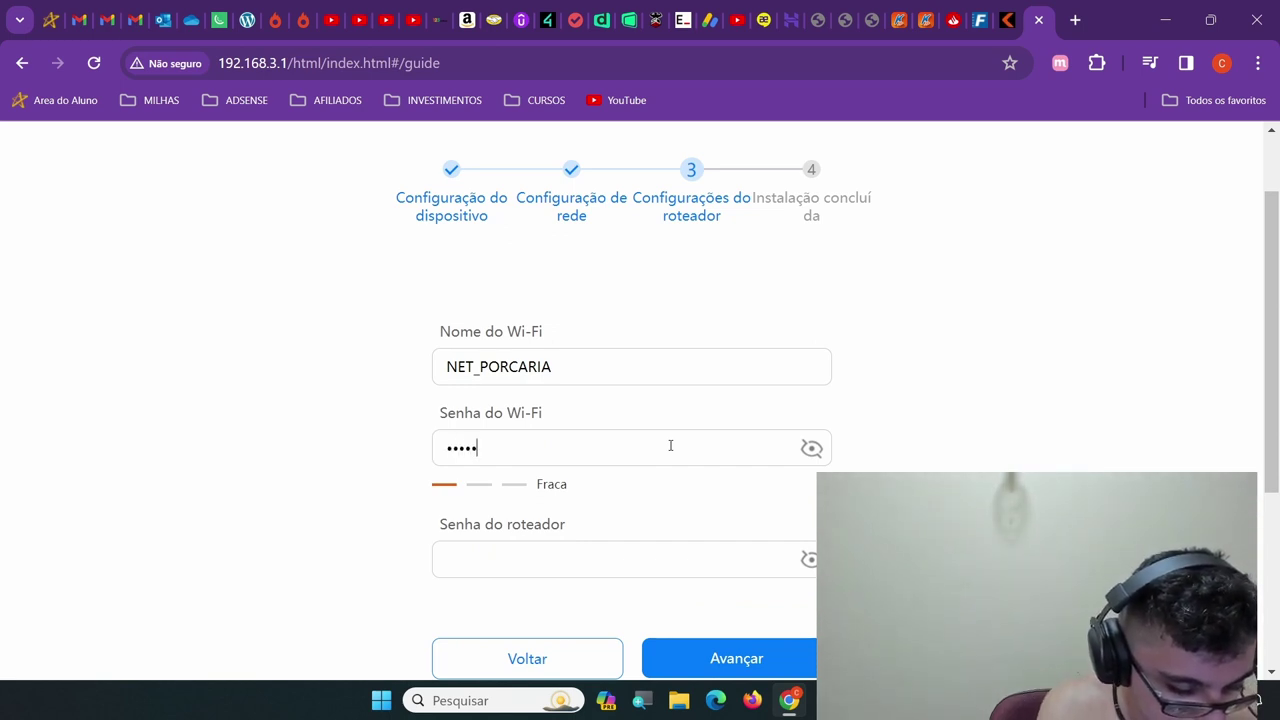
{"action": "type", "text": "•••"}
{"action": "type", "text": "1"}
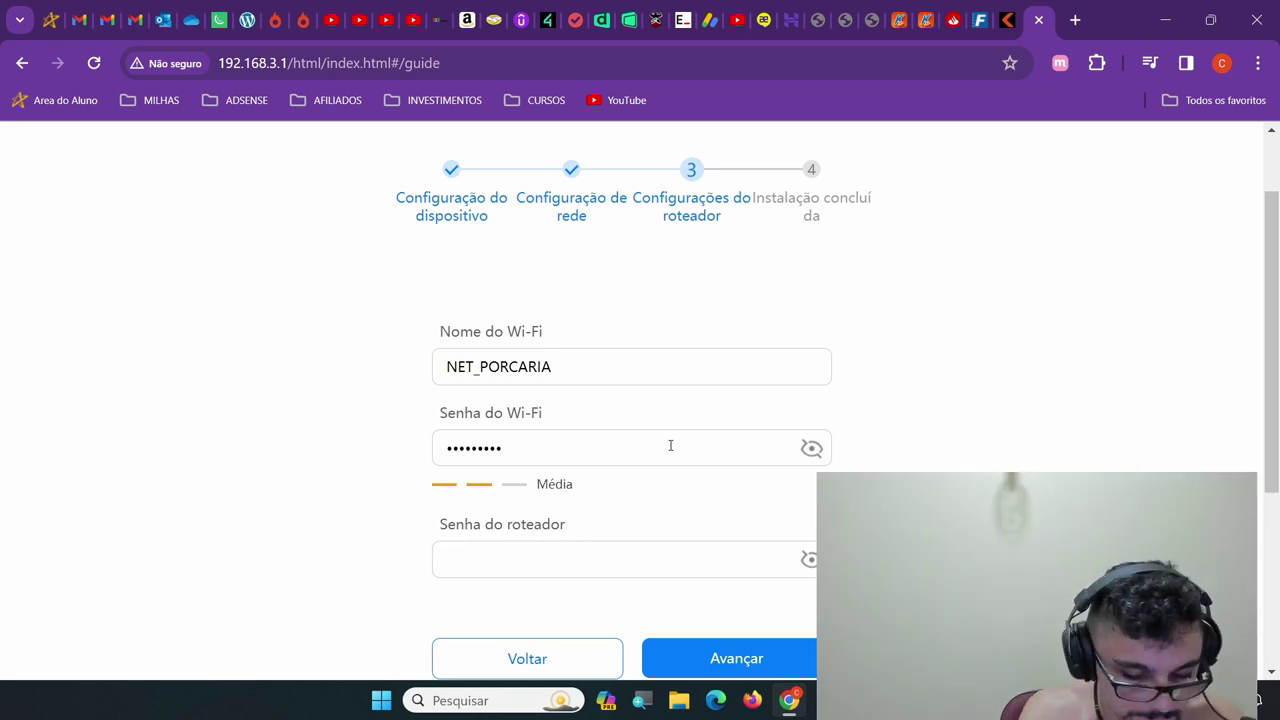
{"action": "double_click", "coordinate": [670, 445]}
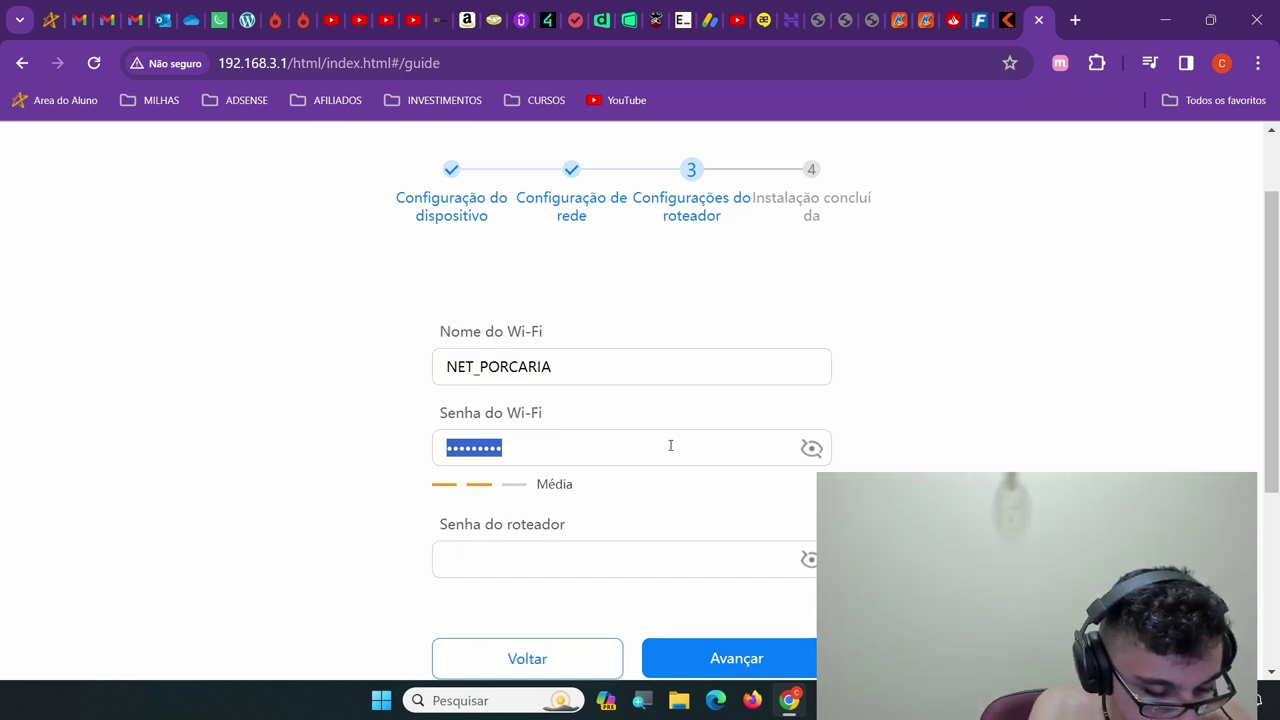
{"action": "type", "text": "abcd"}
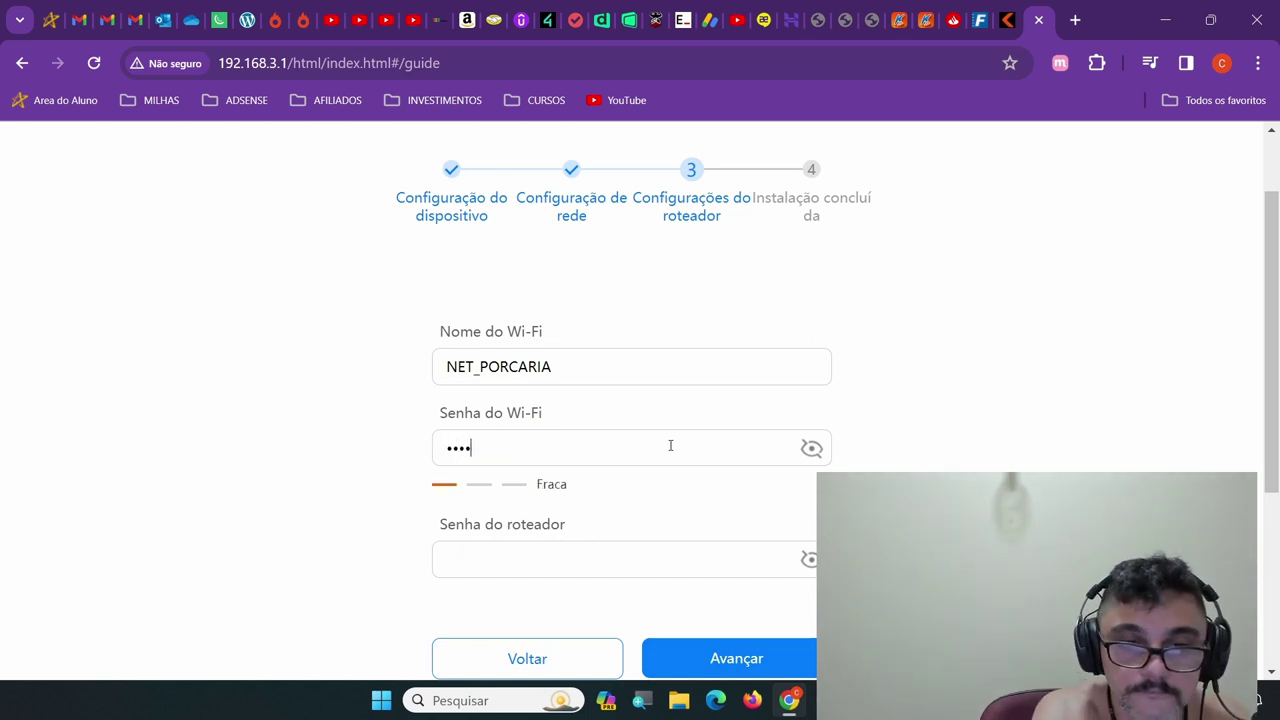
{"action": "type", "text": "efgh"}
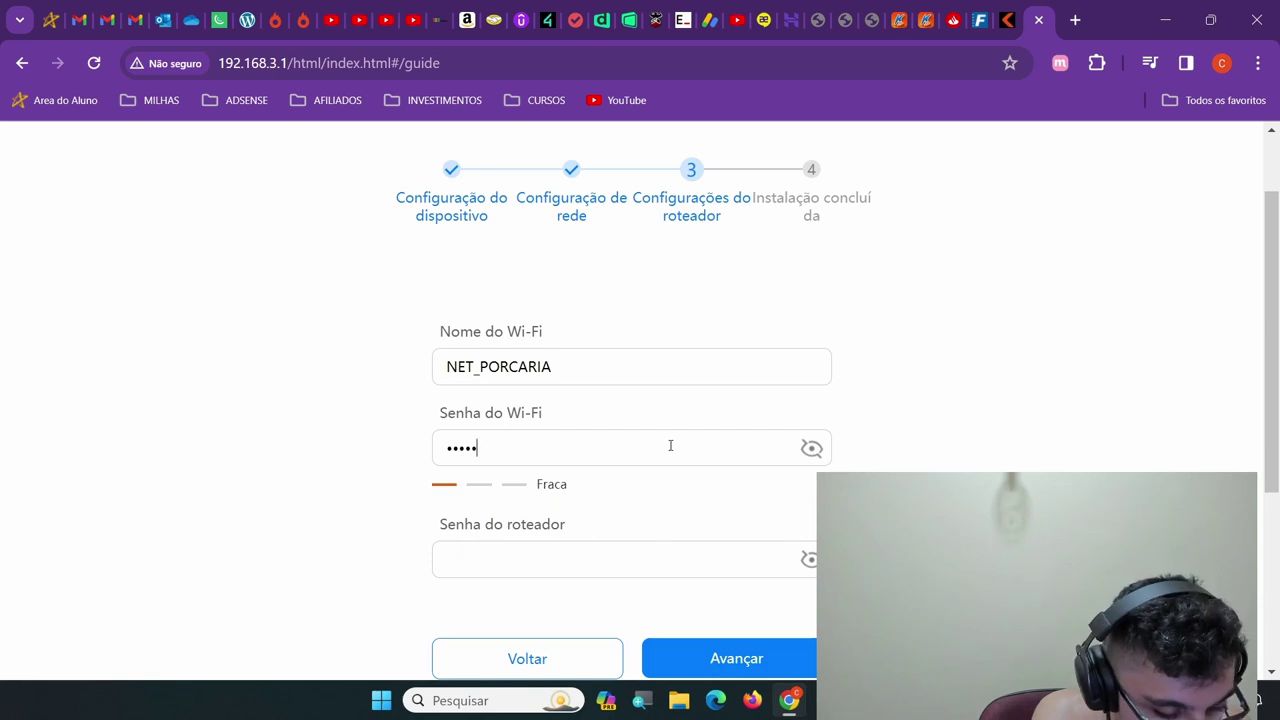
{"action": "type", "text": "i"}
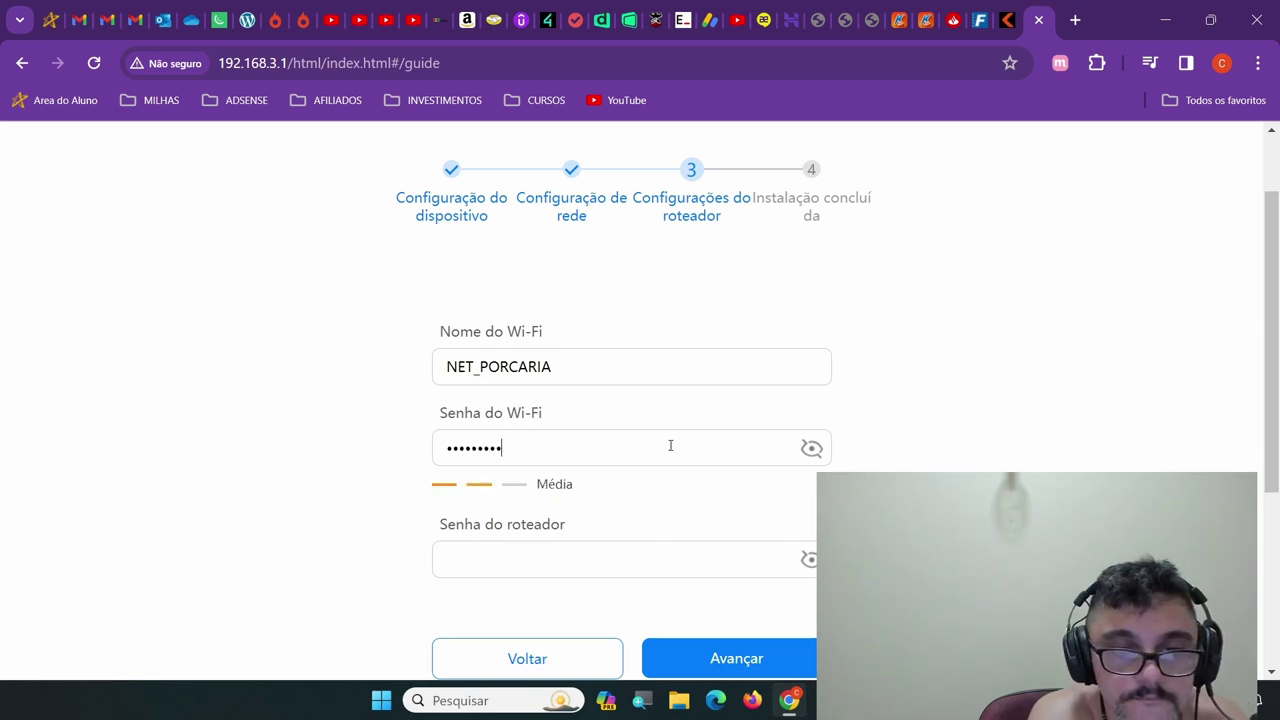
{"action": "key", "text": "Tab"}
Set a new twelve-character router password, retyping it after the disallowed-character rejection
{"action": "type", "text": "abc"}
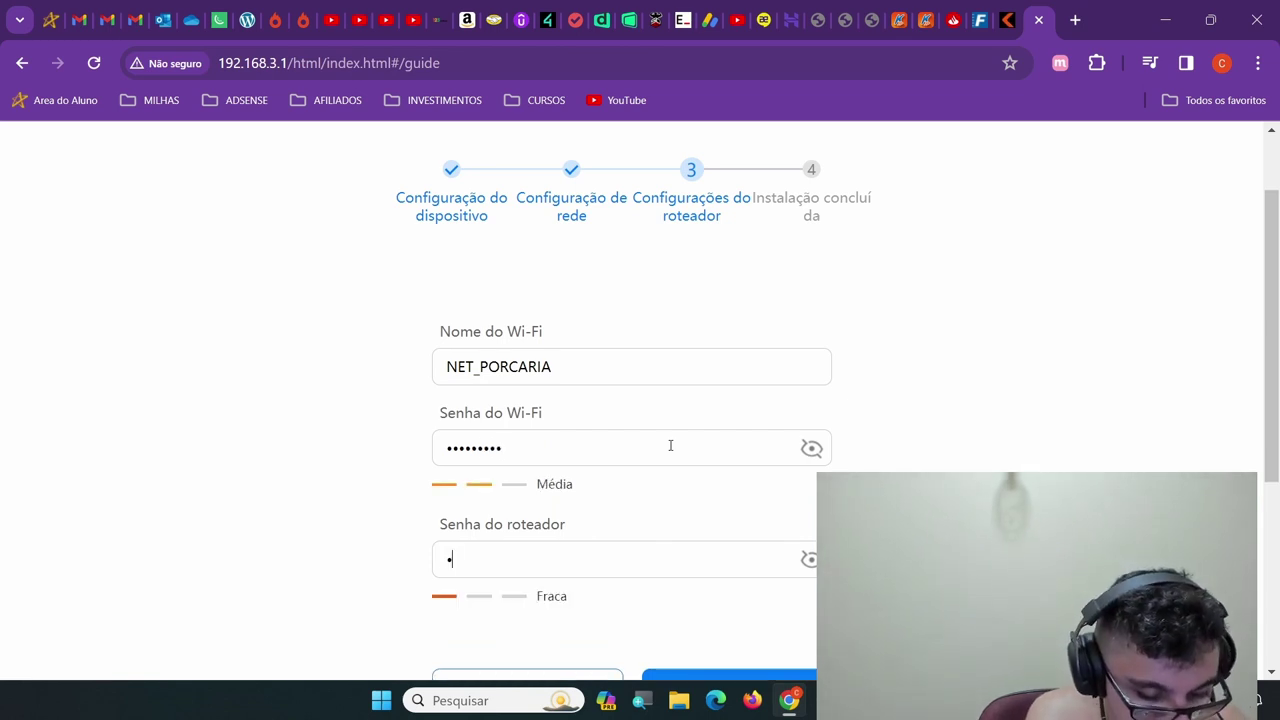
{"action": "type", "text": "defgh"}
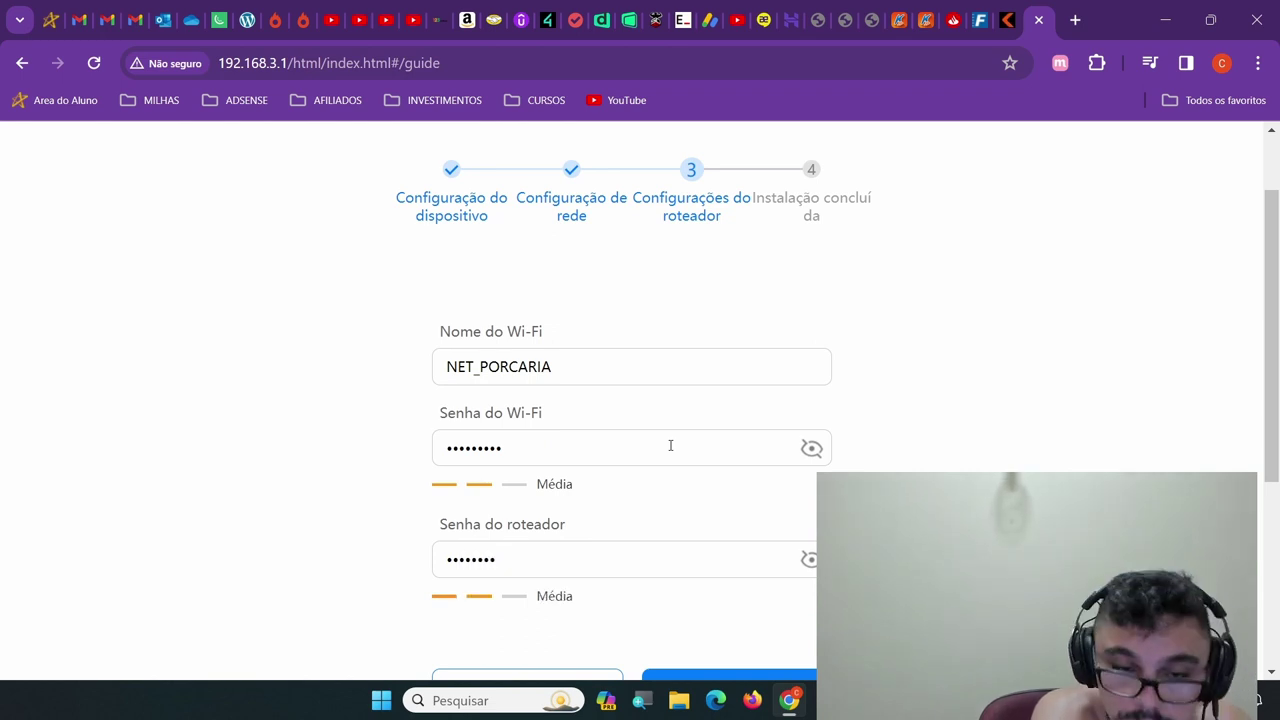
{"action": "type", "text": "i"}
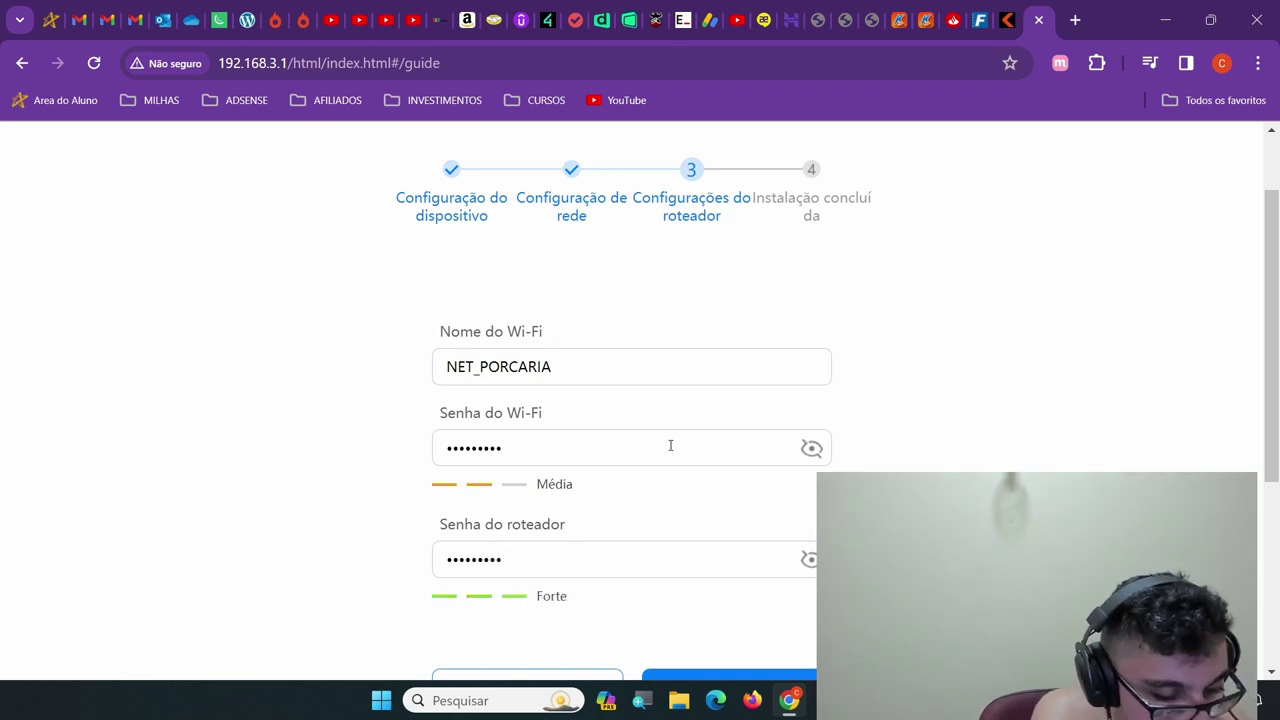
{"action": "type", "text": "jkl"}
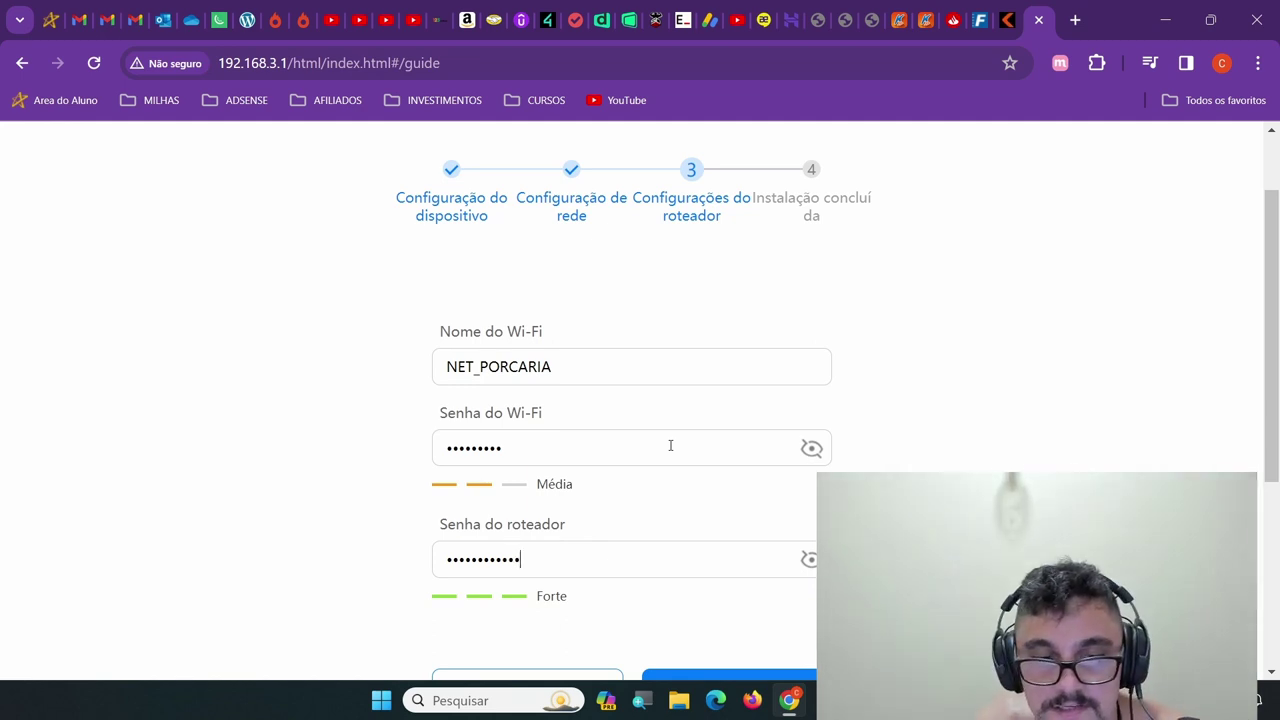
{"action": "scroll", "coordinate": [670, 445], "scroll_direction": "down", "scroll_amount": 2}
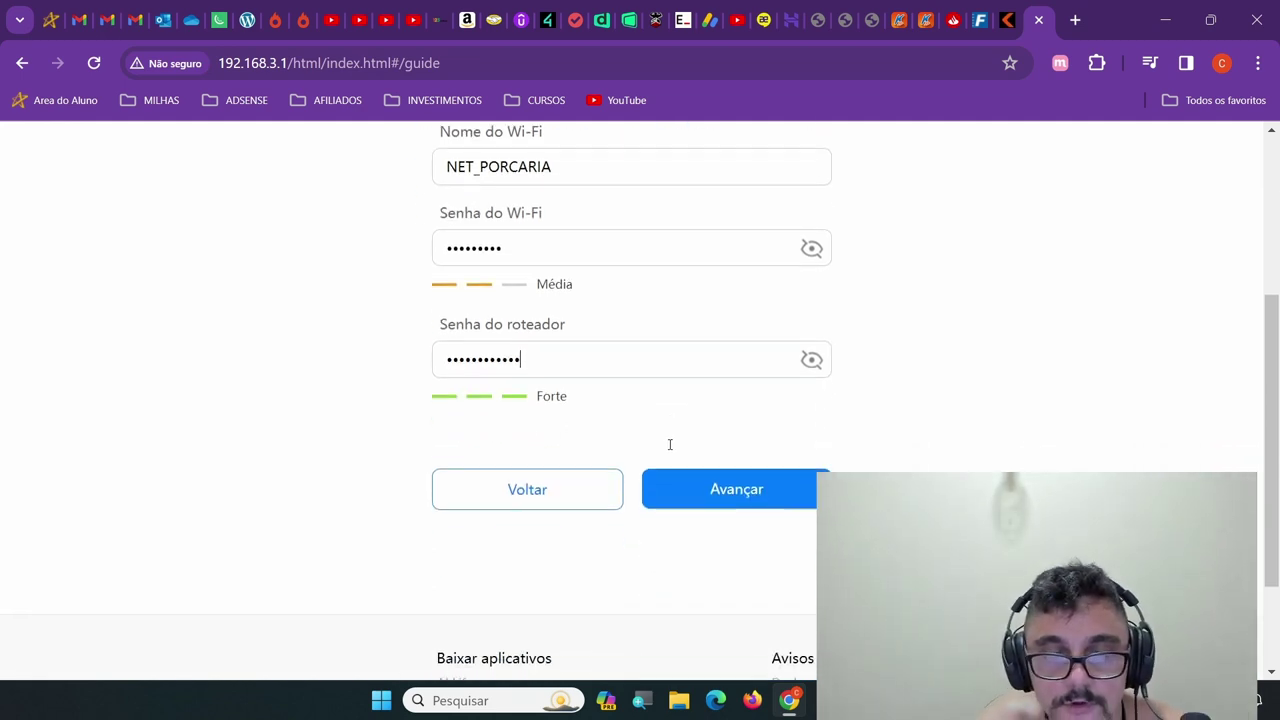
{"action": "left_click", "coordinate": [730, 495]}
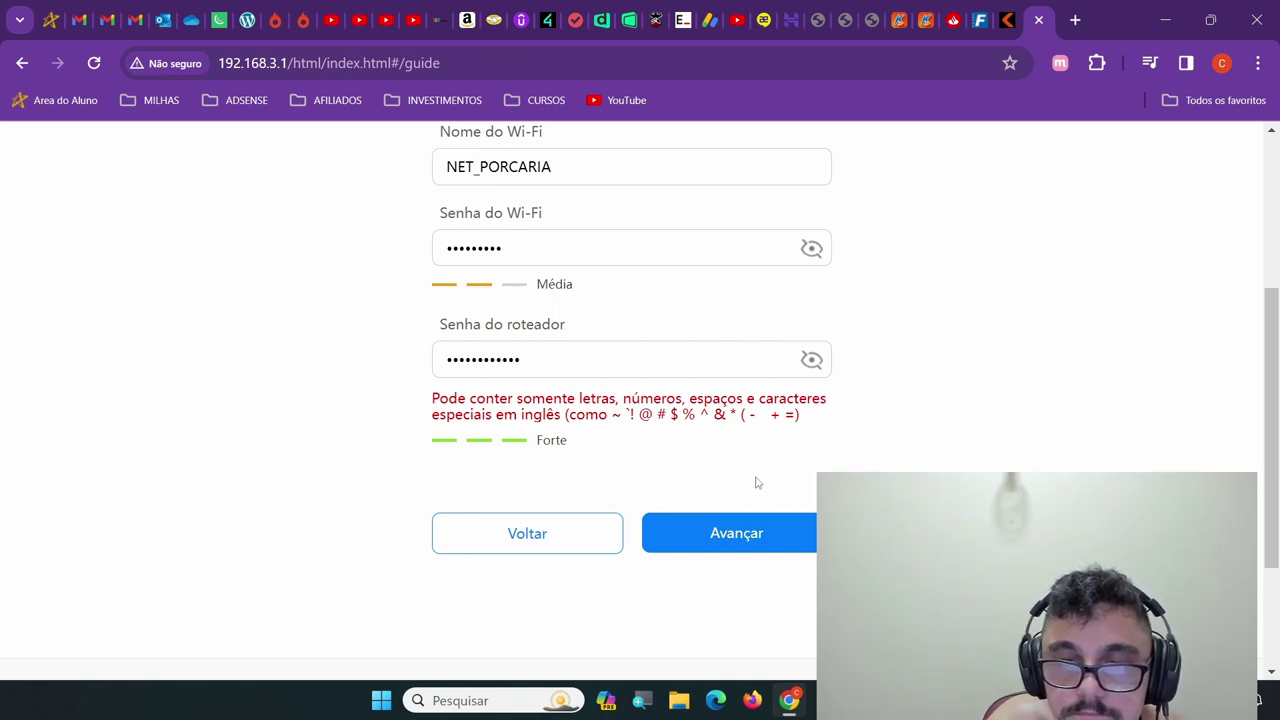
{"action": "double_click", "coordinate": [603, 357]}
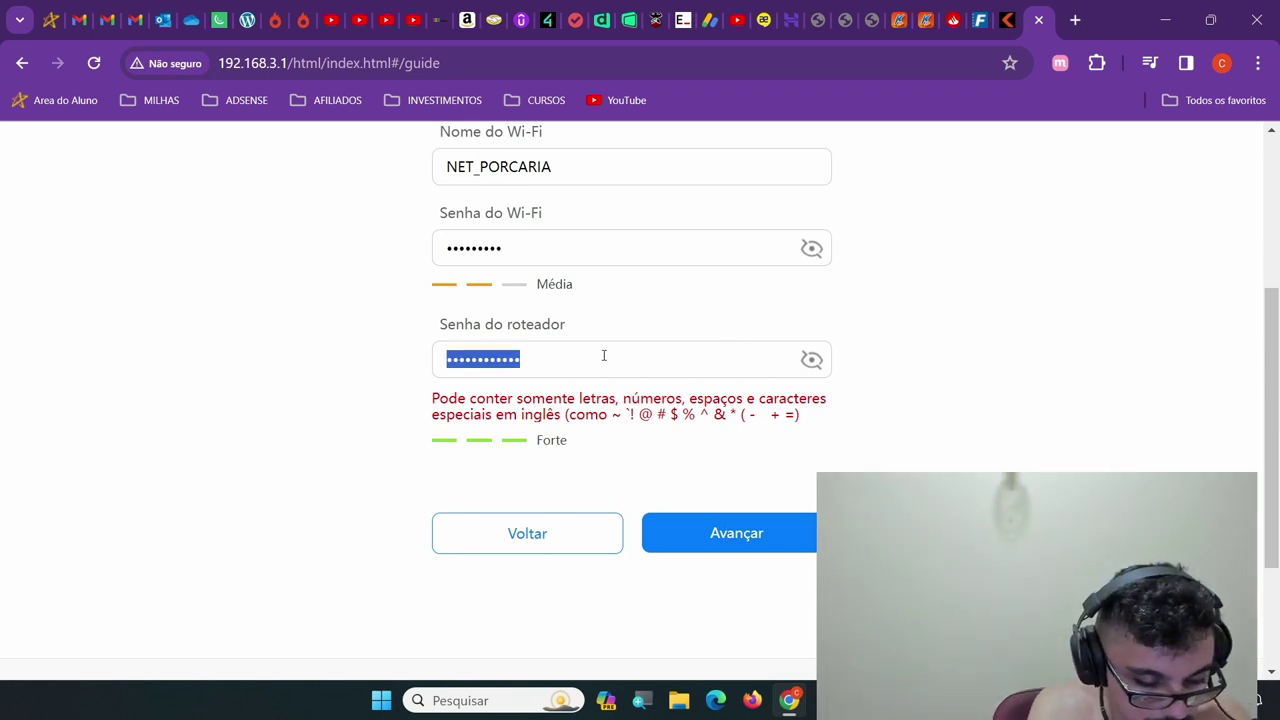
{"action": "type", "text": "adm"}
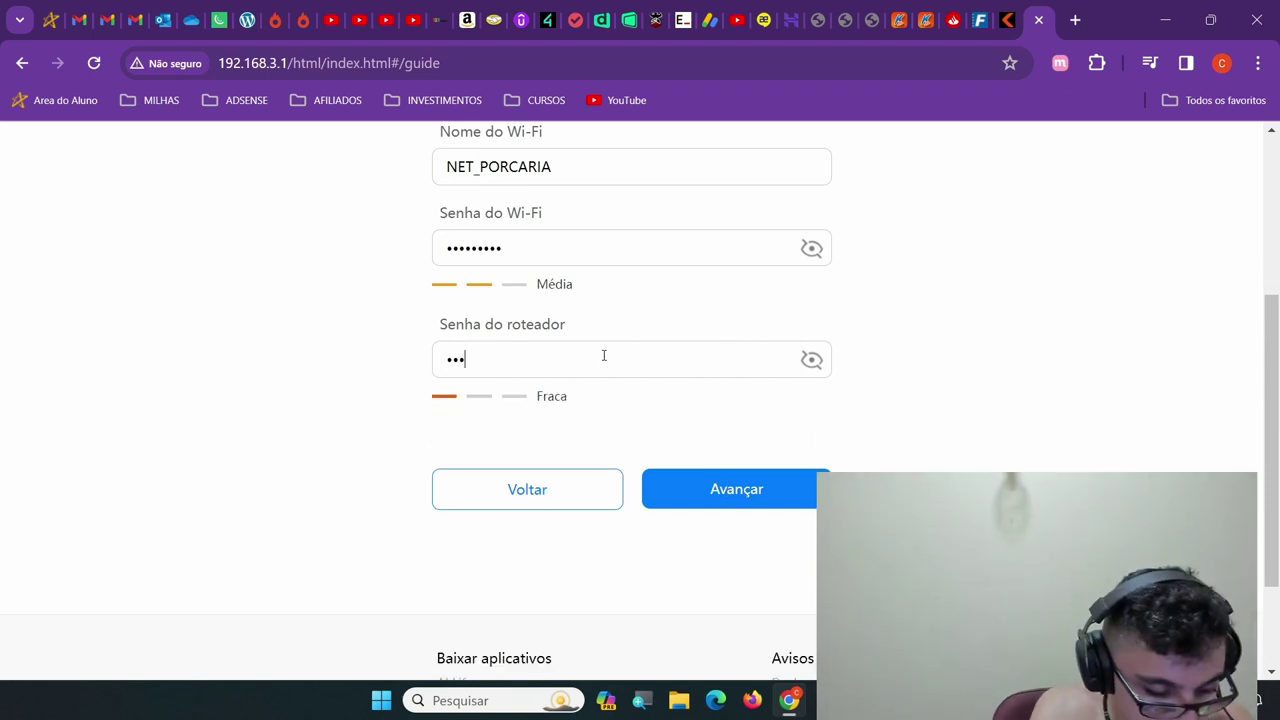
{"action": "type", "text": "in123"}
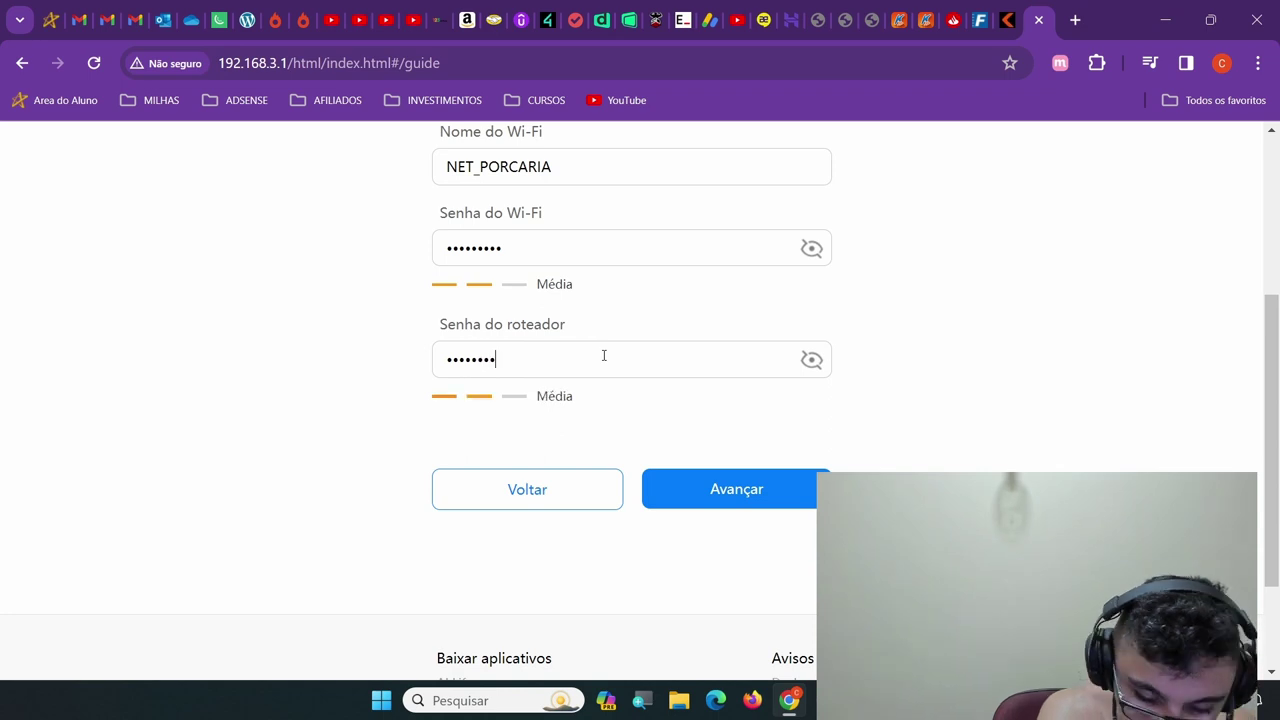
{"action": "type", "text": "!@#$"}
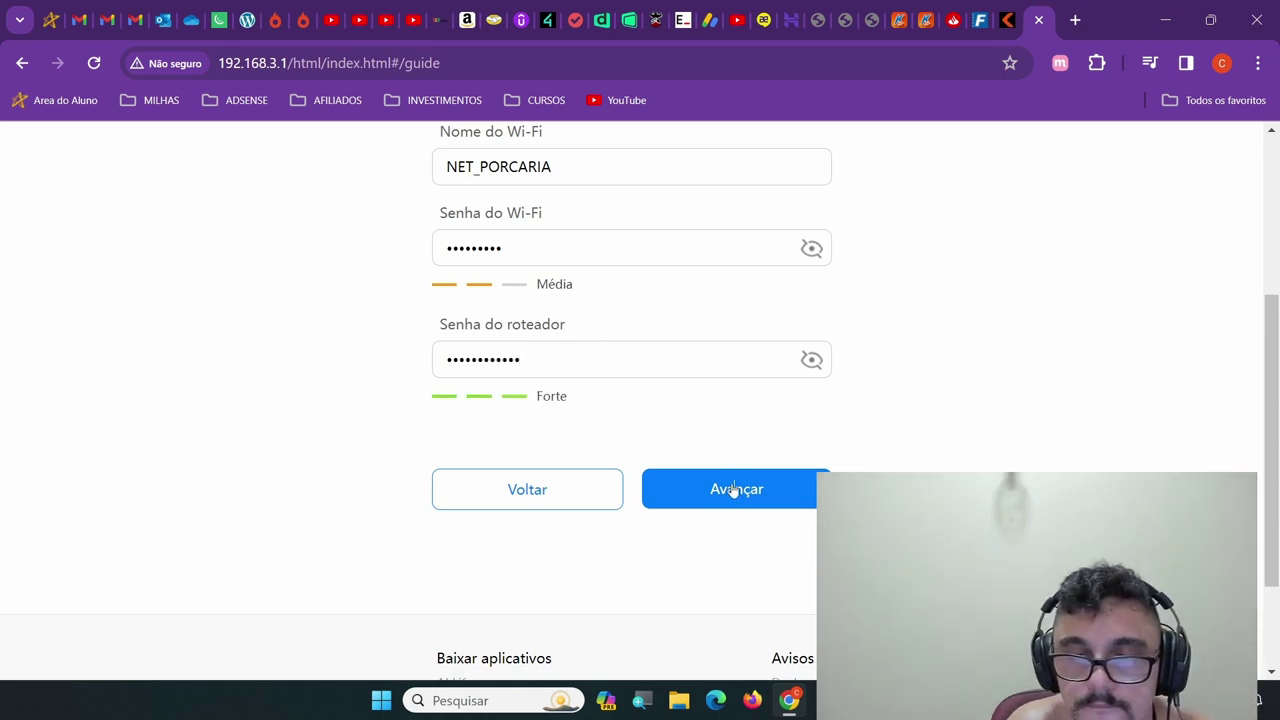
{"action": "left_click", "coordinate": [731, 489]}
{"action": "double_click", "coordinate": [555, 361]}
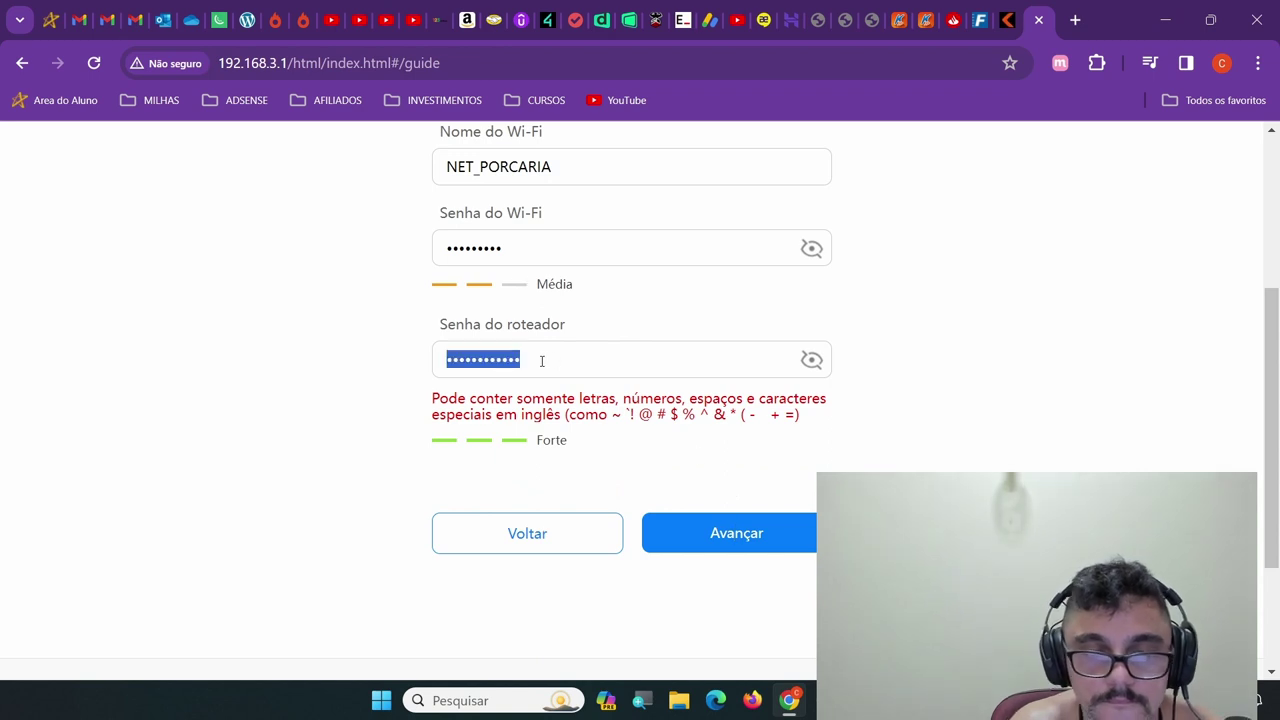
{"action": "type", "text": "a"}
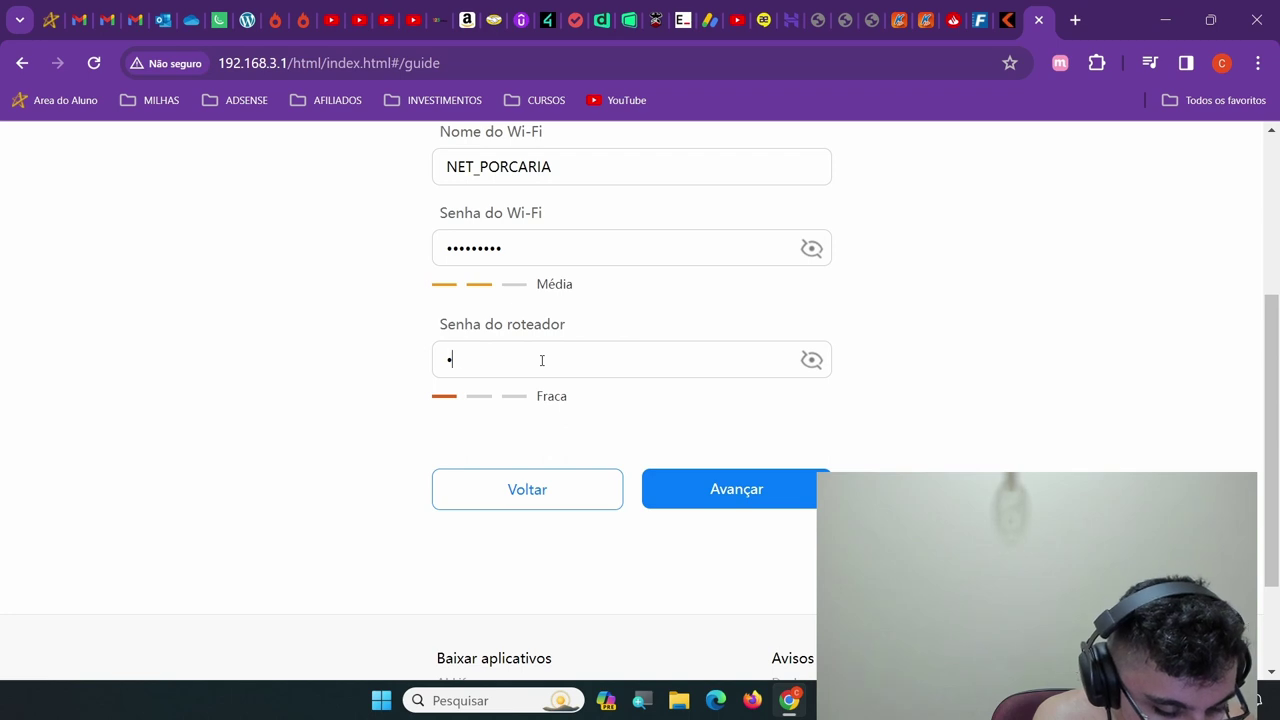
{"action": "type", "text": "dmin1"}
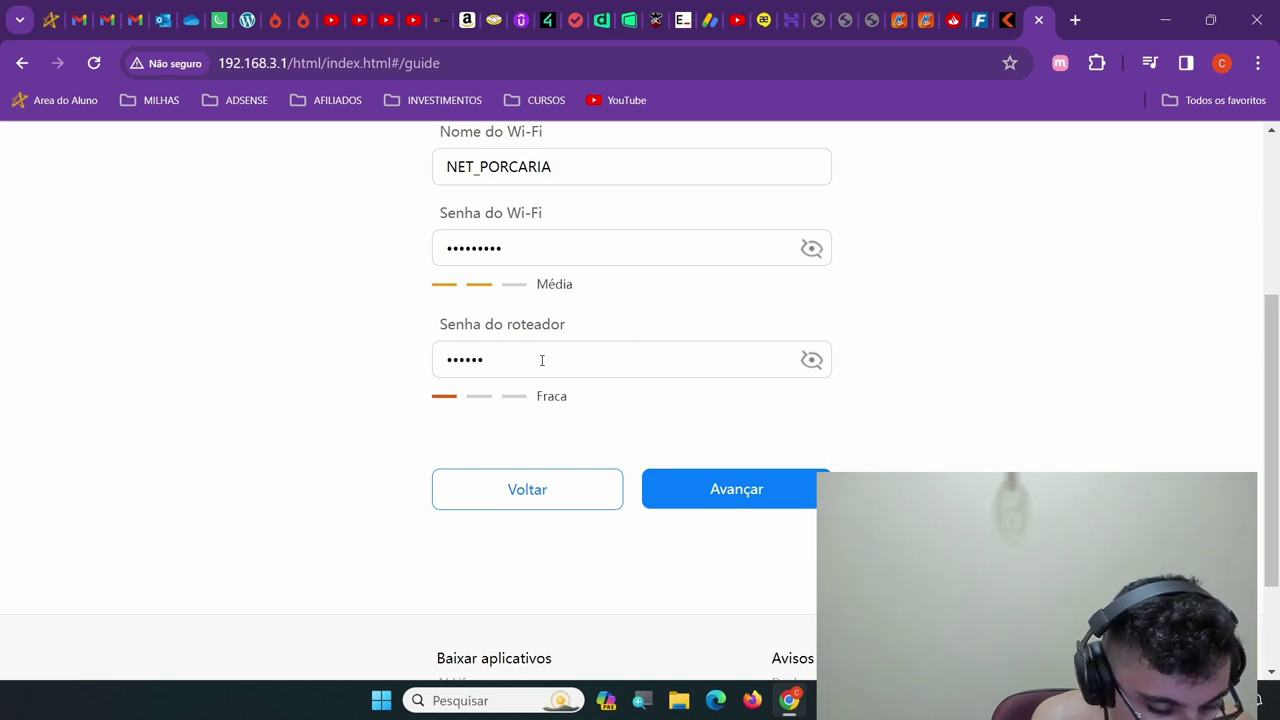
{"action": "type", "text": "234"}
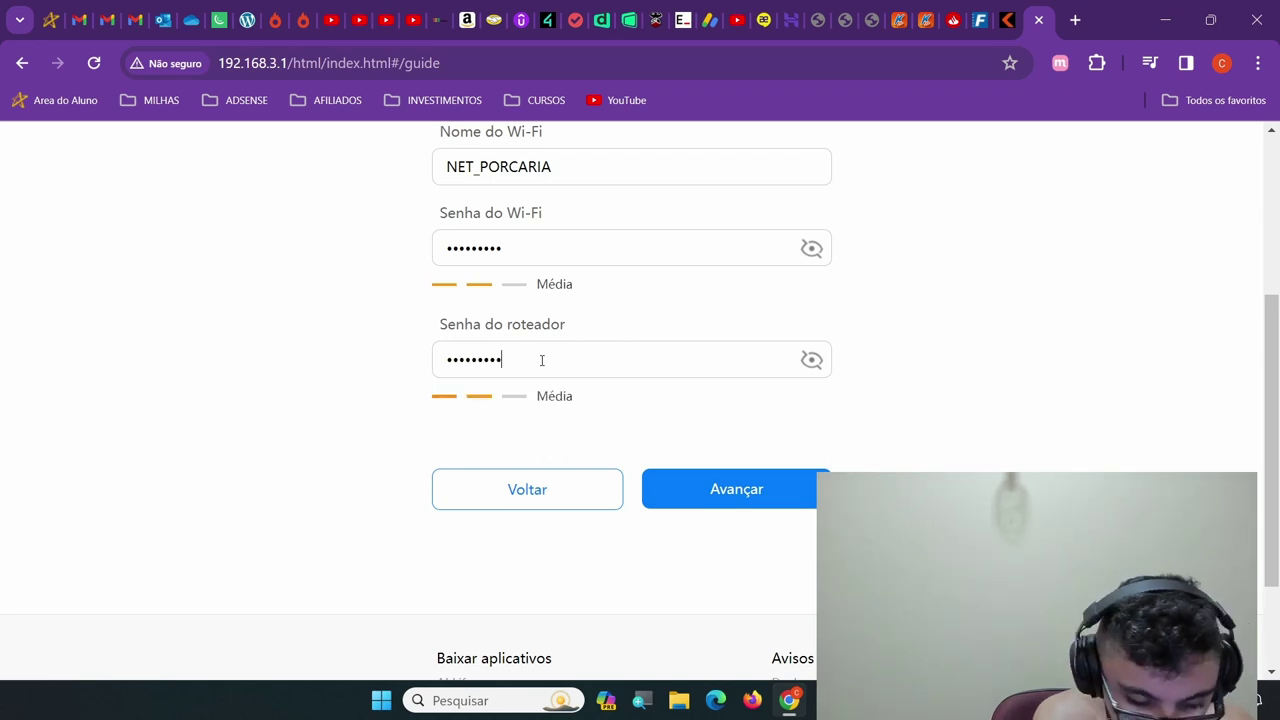
{"action": "type", "text": "567"}
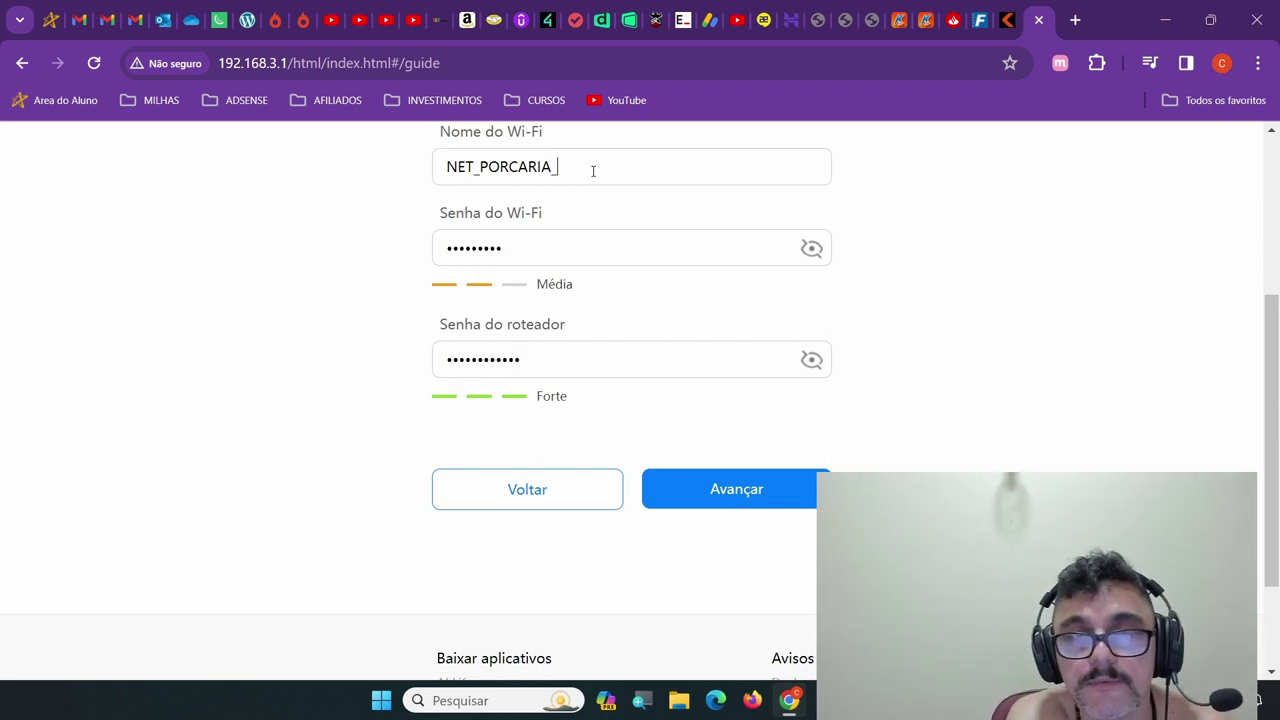
Append 'HAWEI' to the Wi-Fi name so it reads NET_PORCARIA_HAWEI
{"action": "type", "text": "HA"}
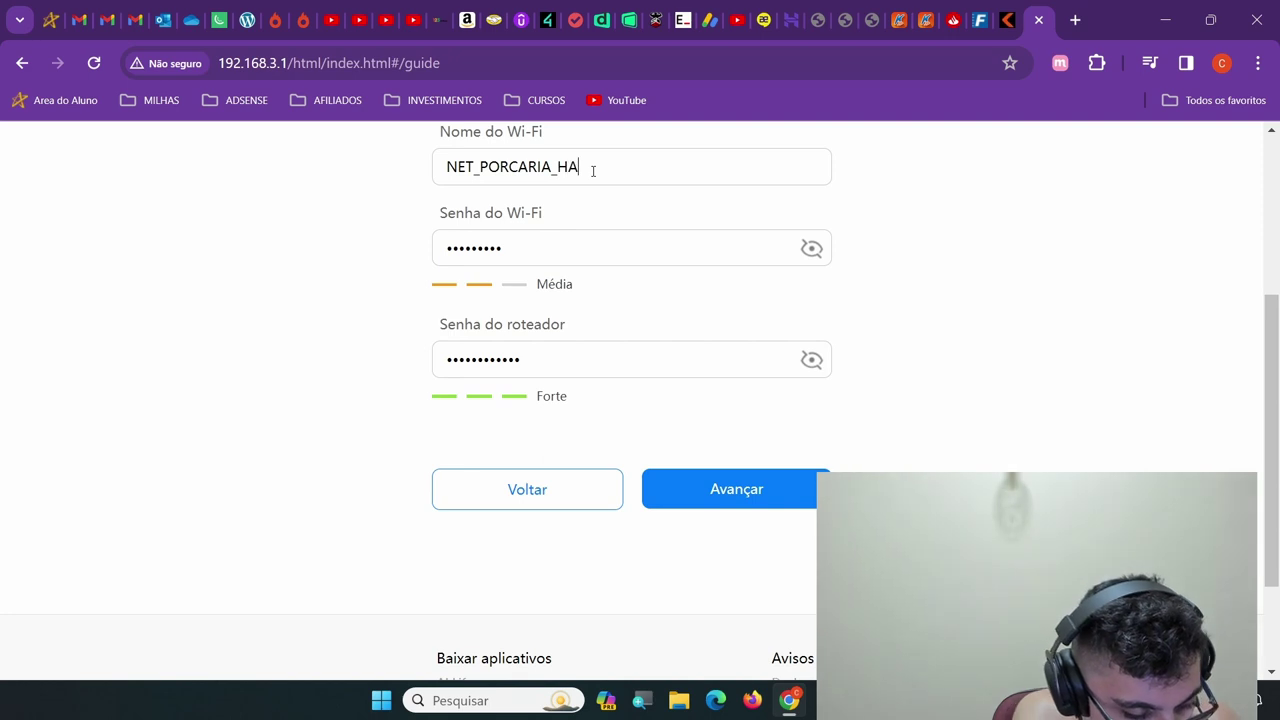
{"action": "type", "text": "WEI"}
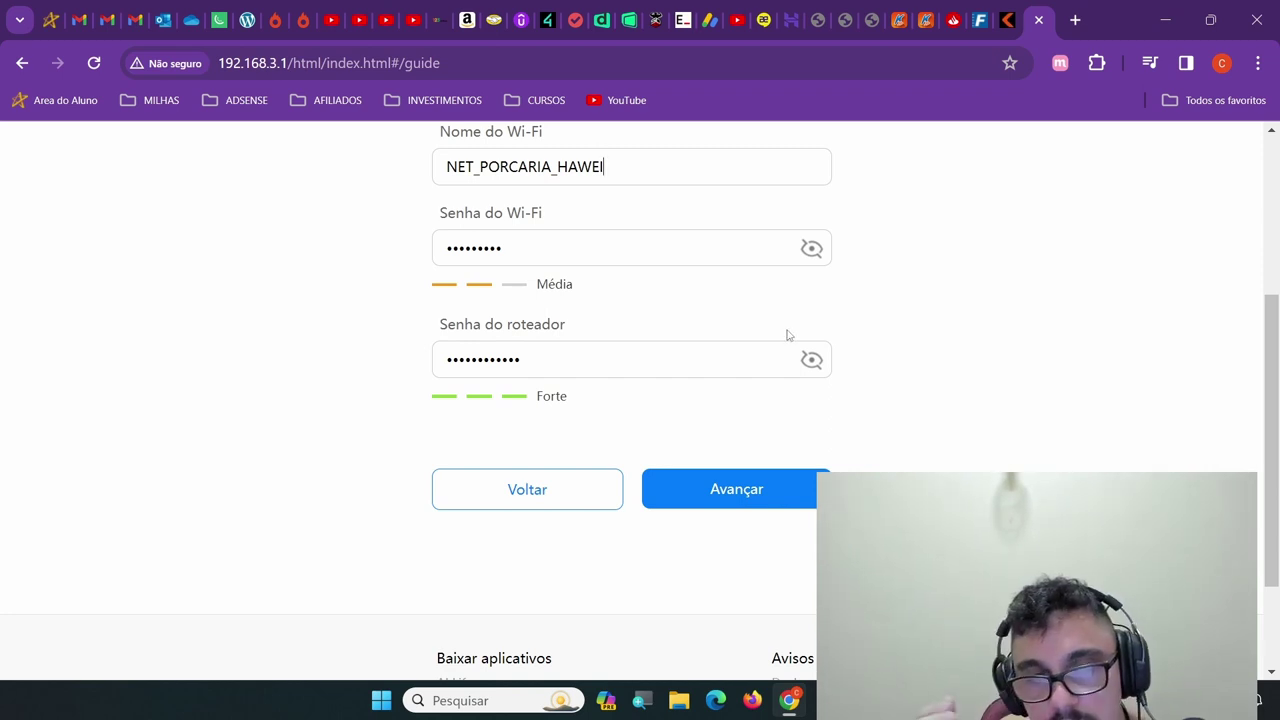
{"action": "scroll", "coordinate": [1005, 382], "scroll_direction": "up", "scroll_amount": 1}
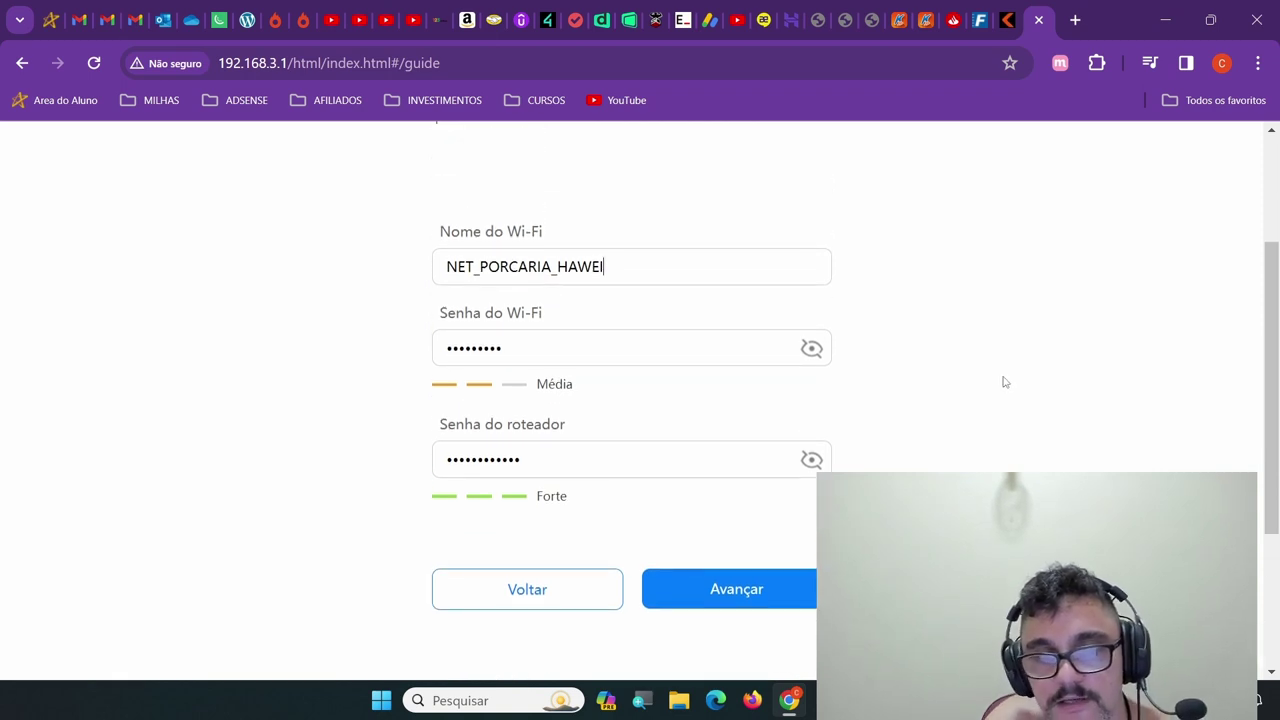
{"action": "scroll", "coordinate": [1005, 382], "scroll_direction": "down", "scroll_amount": 1}
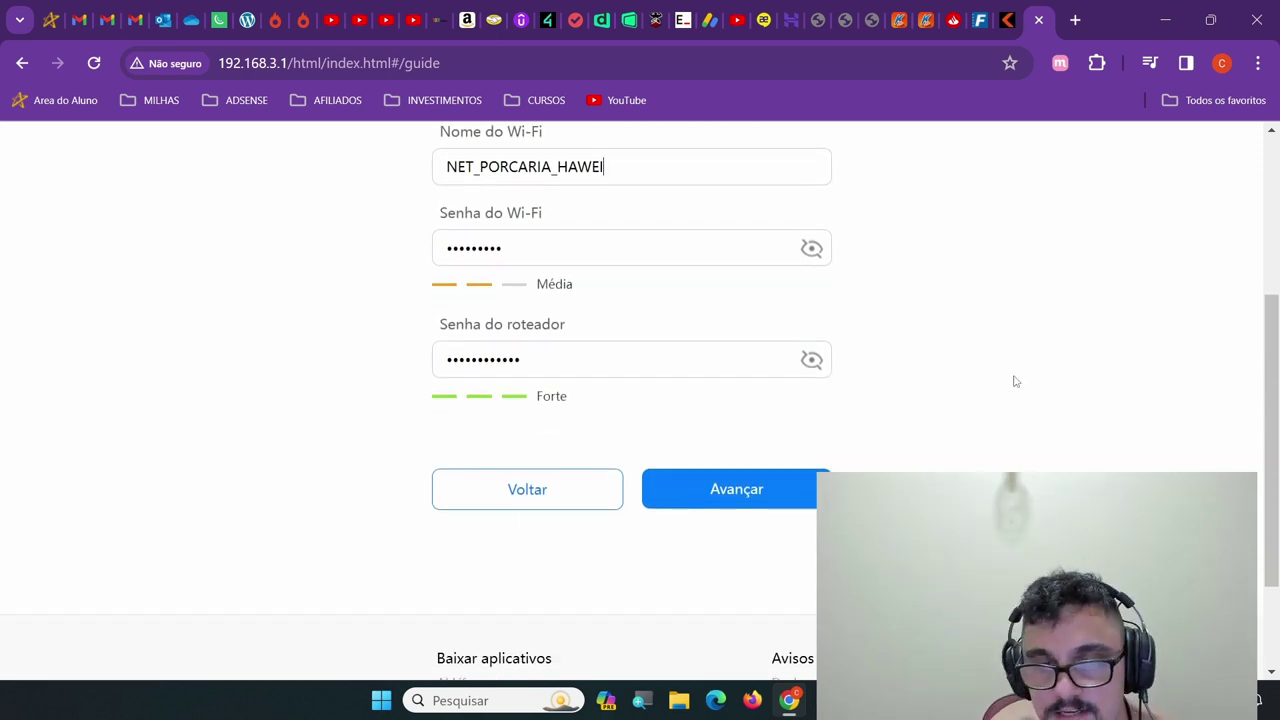
Set the WAN access mode to IPv4 e IPv6 and switch on the backup Wi-Fi 5 network
{"action": "left_click", "coordinate": [743, 502]}
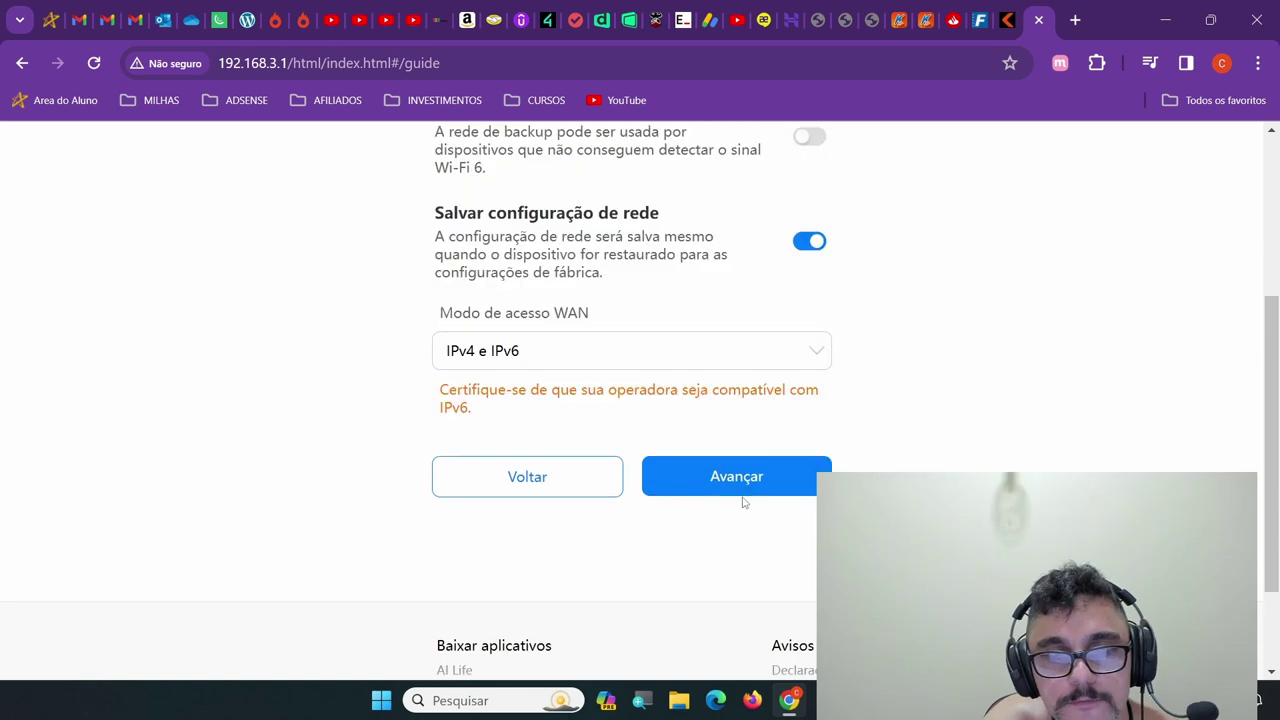
{"action": "scroll", "coordinate": [788, 480], "scroll_direction": "up", "scroll_amount": 1}
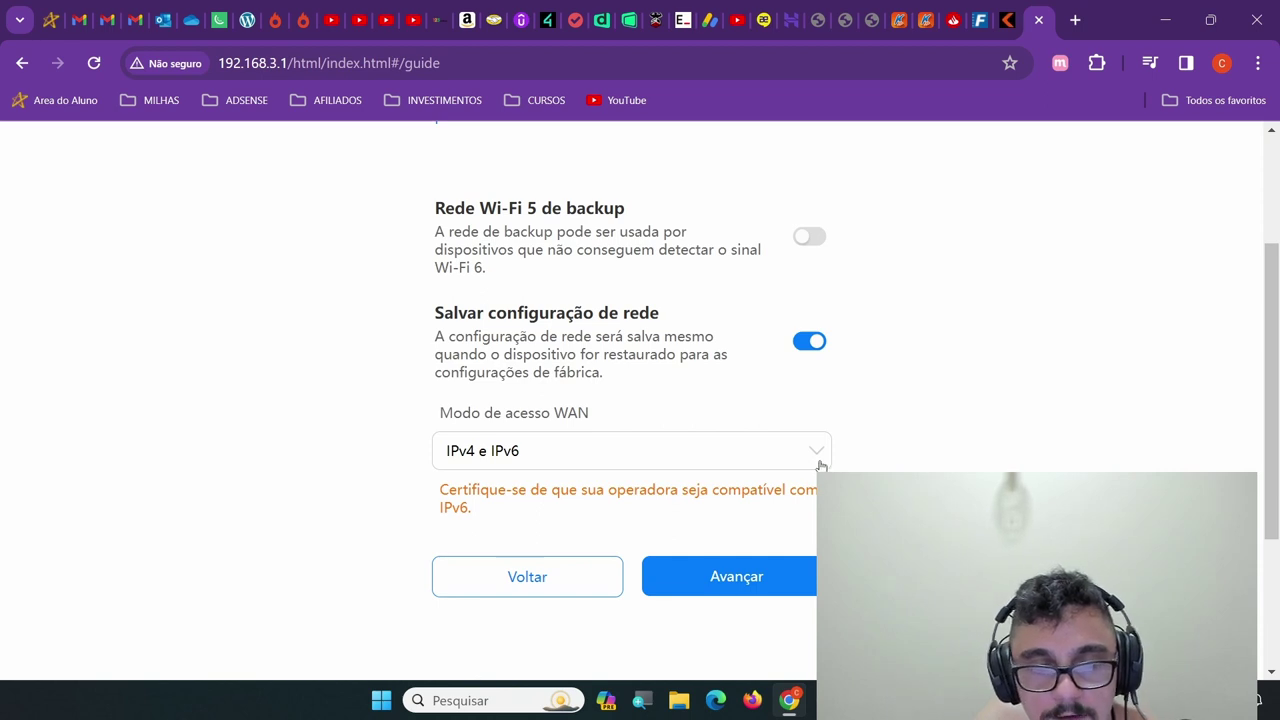
{"action": "left_click", "coordinate": [820, 465]}
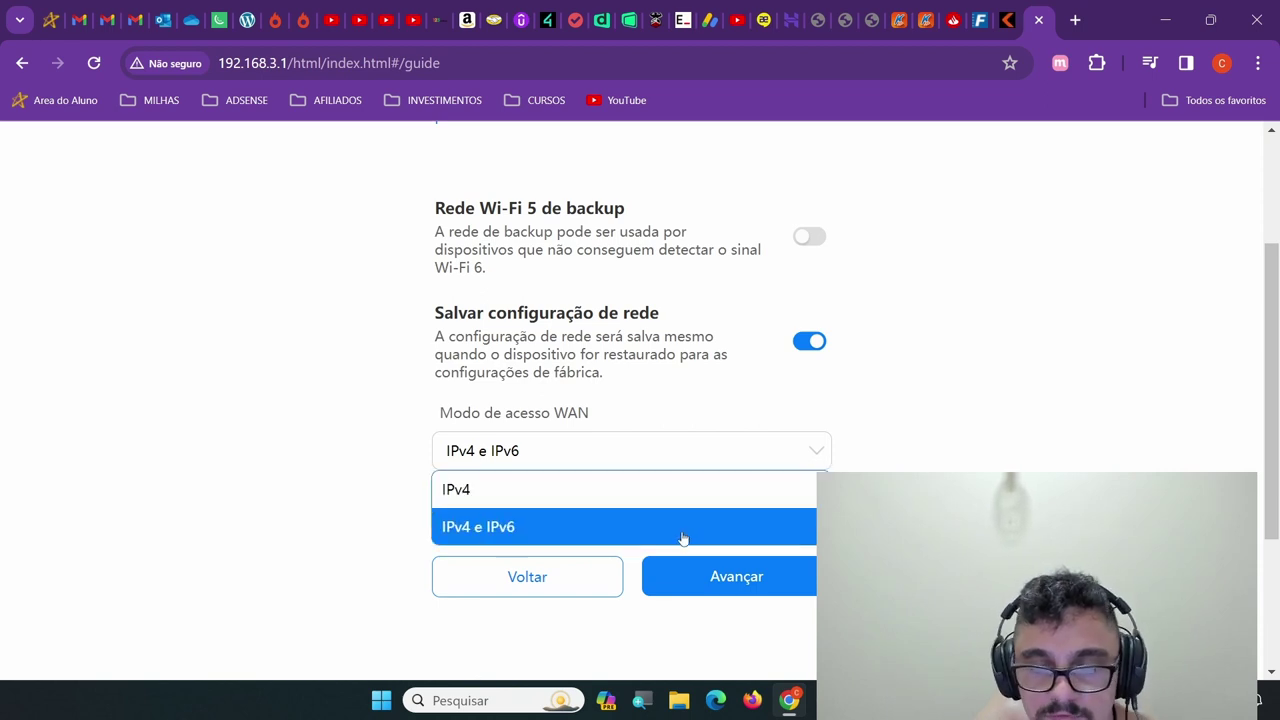
{"action": "left_click", "coordinate": [686, 528]}
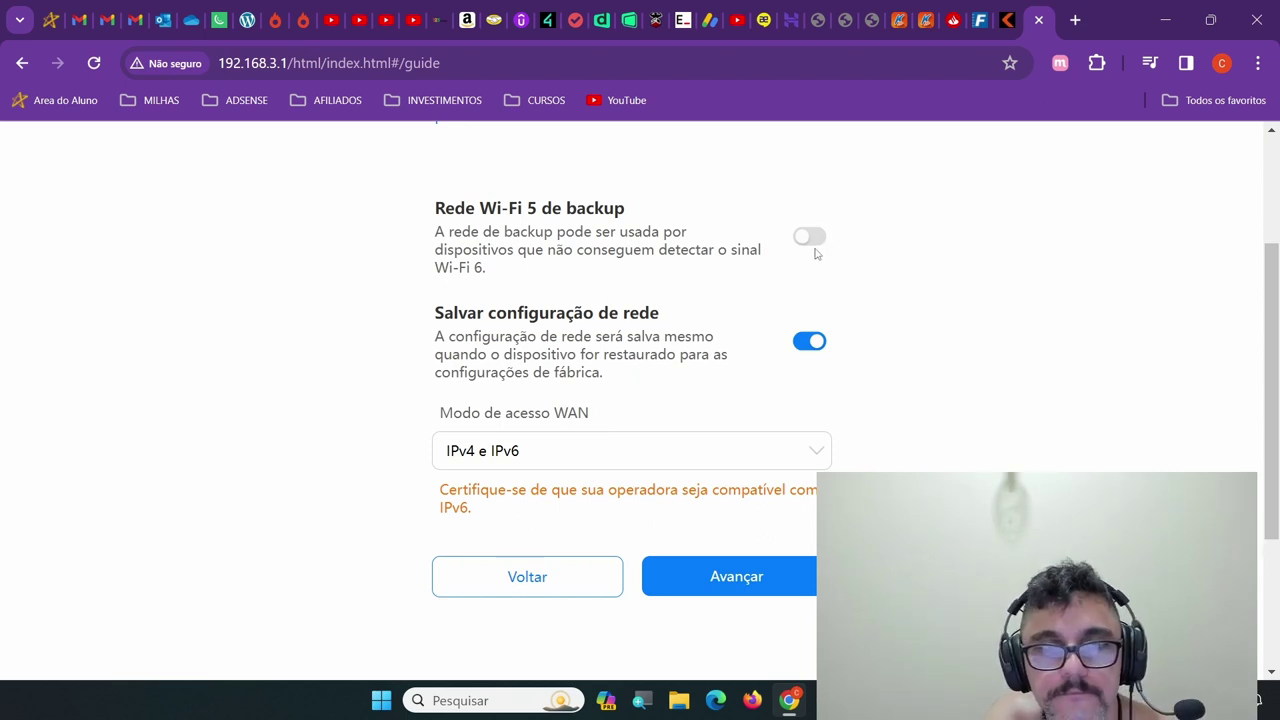
{"action": "left_click", "coordinate": [821, 240]}
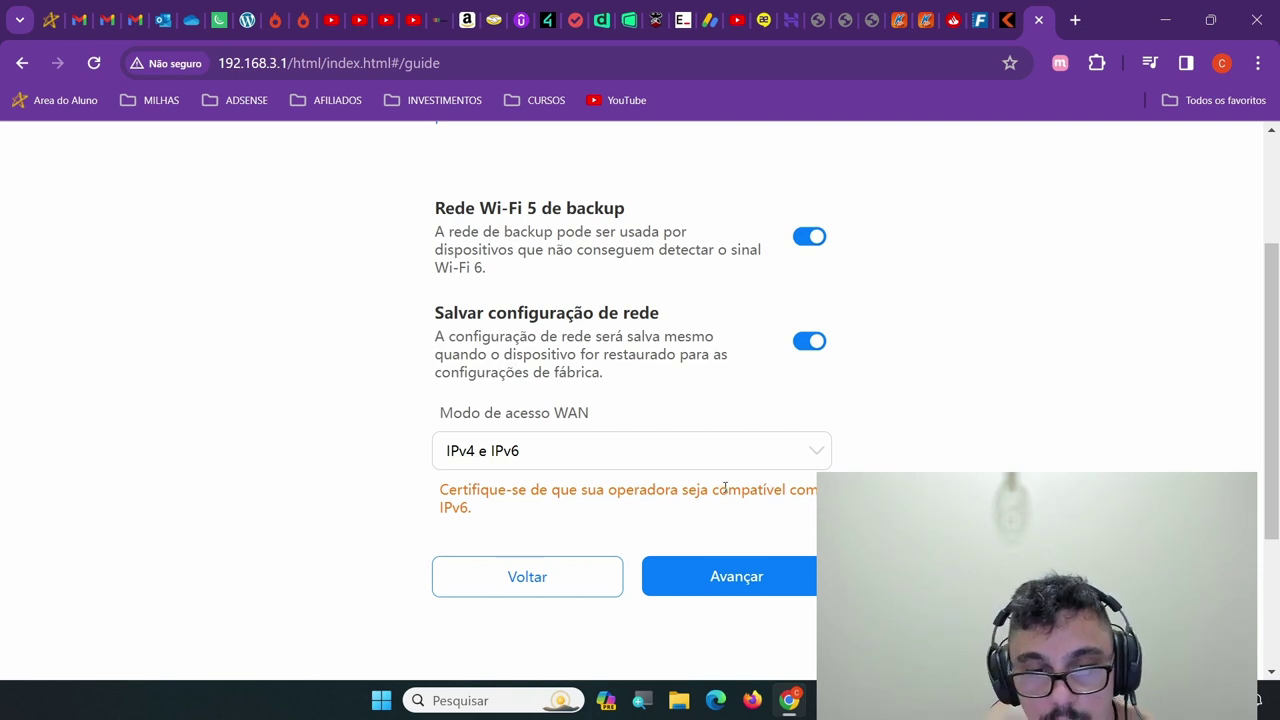
{"action": "left_click", "coordinate": [736, 578]}
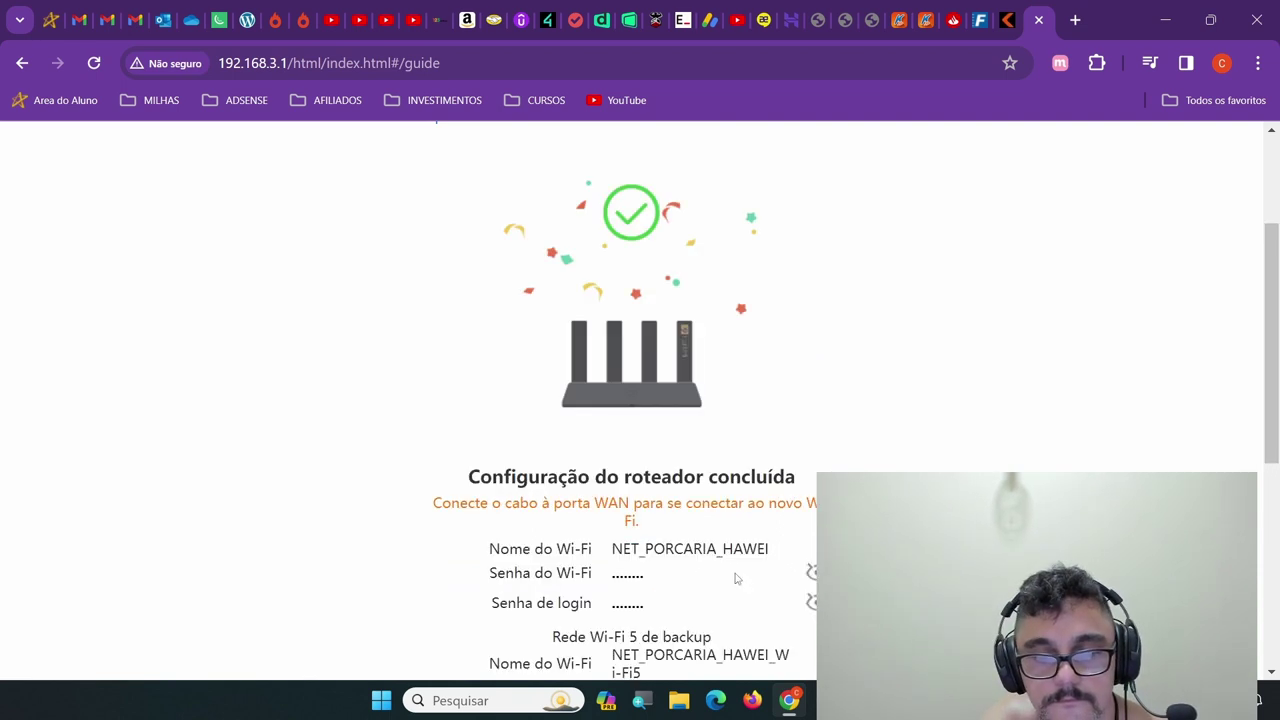
{"action": "scroll", "coordinate": [858, 353], "scroll_direction": "down", "scroll_amount": 2}
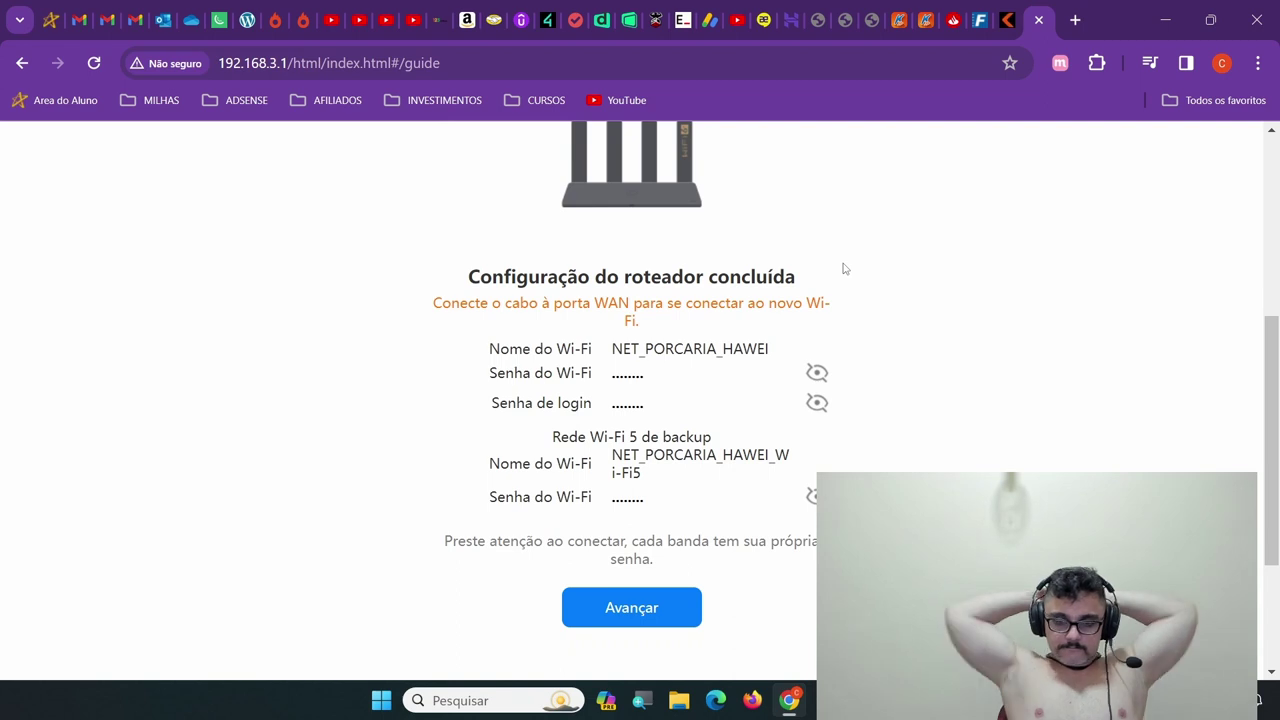
Leave the setup summary to reach the router login page at 192.168.3.1
{"action": "left_click", "coordinate": [664, 611]}
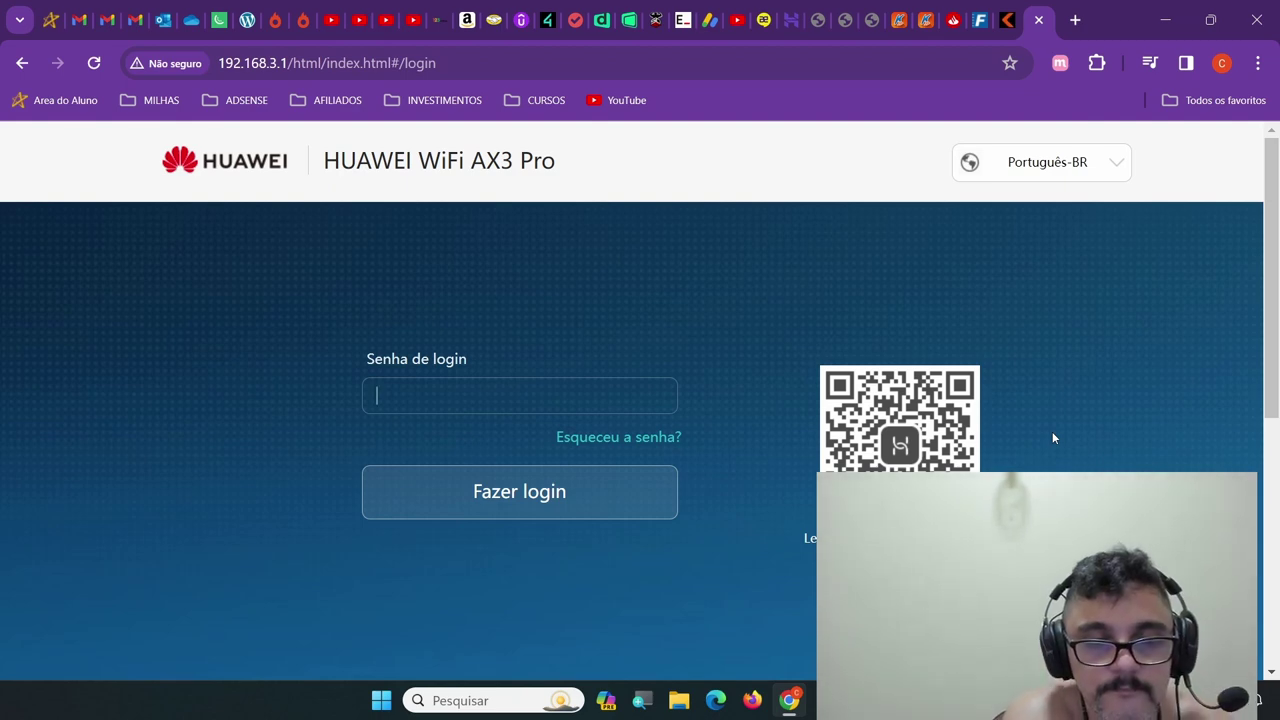
Enter the router login password in the Senha de login field, correcting one mistyped character
{"action": "type", "text": "••••••"}
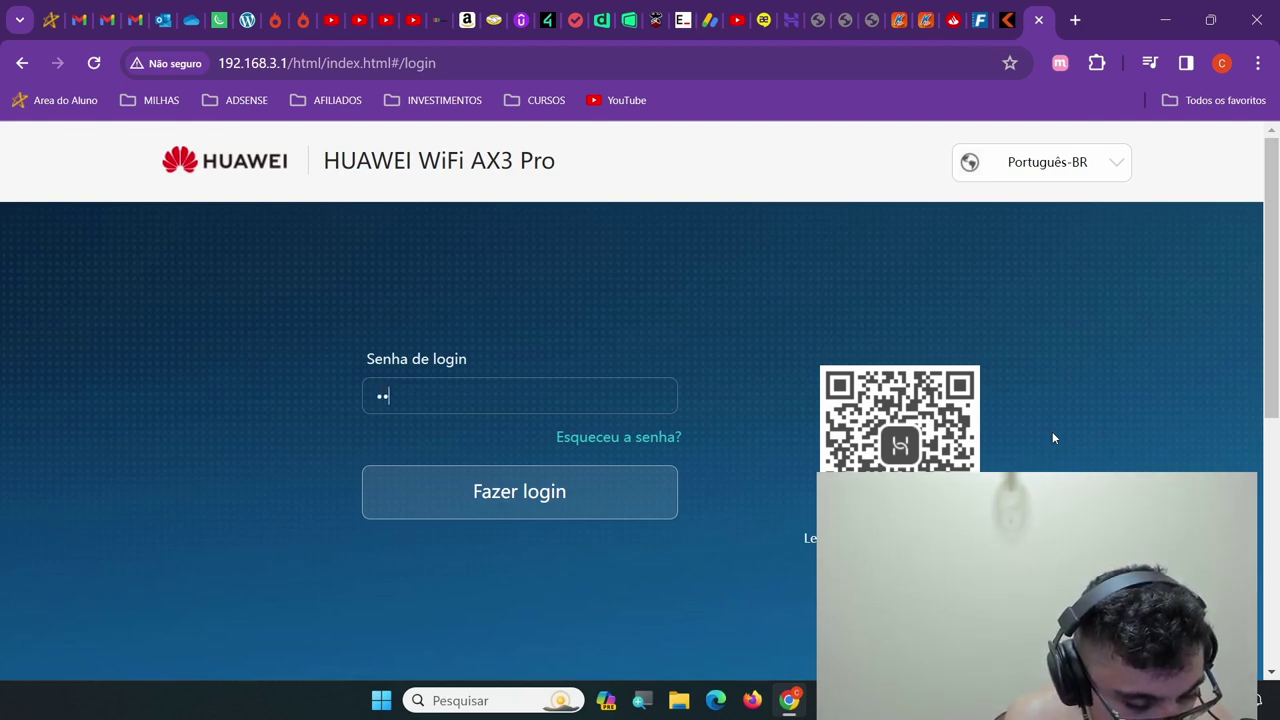
{"action": "type", "text": "•••"}
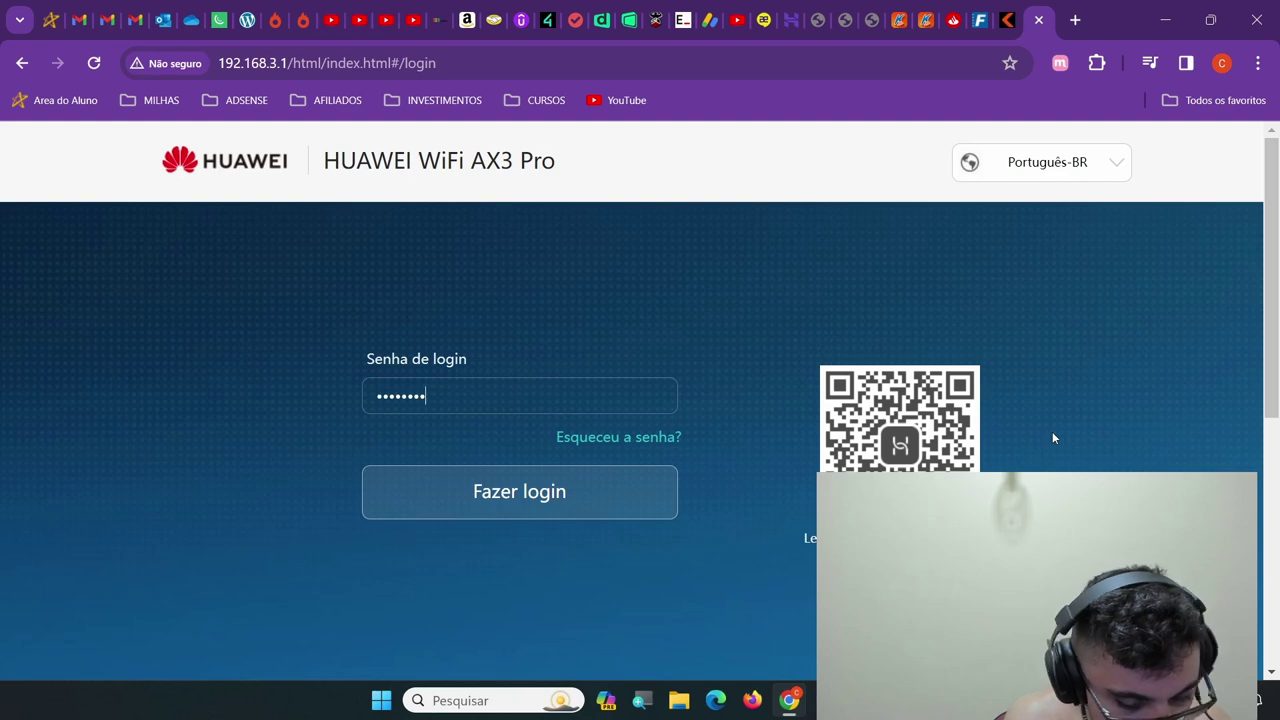
{"action": "type", "text": "•"}
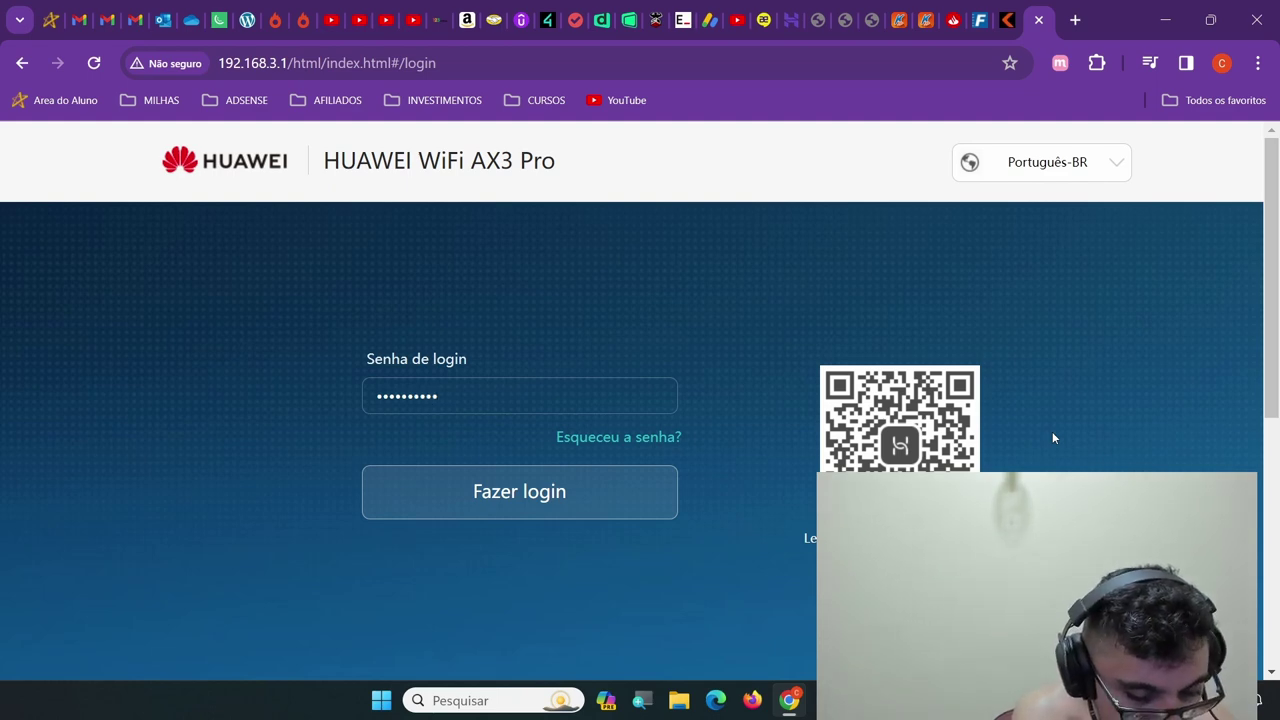
{"action": "key", "text": "BackSpace"}
{"action": "type", "text": "•••"}
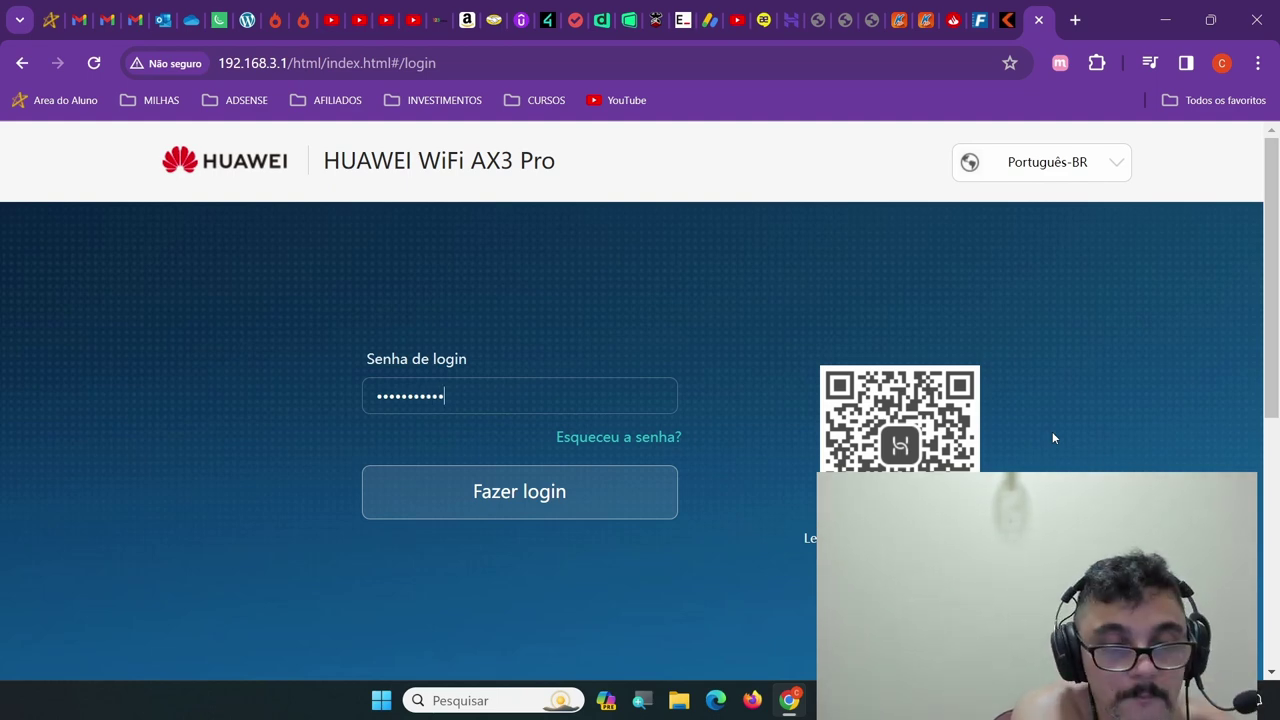
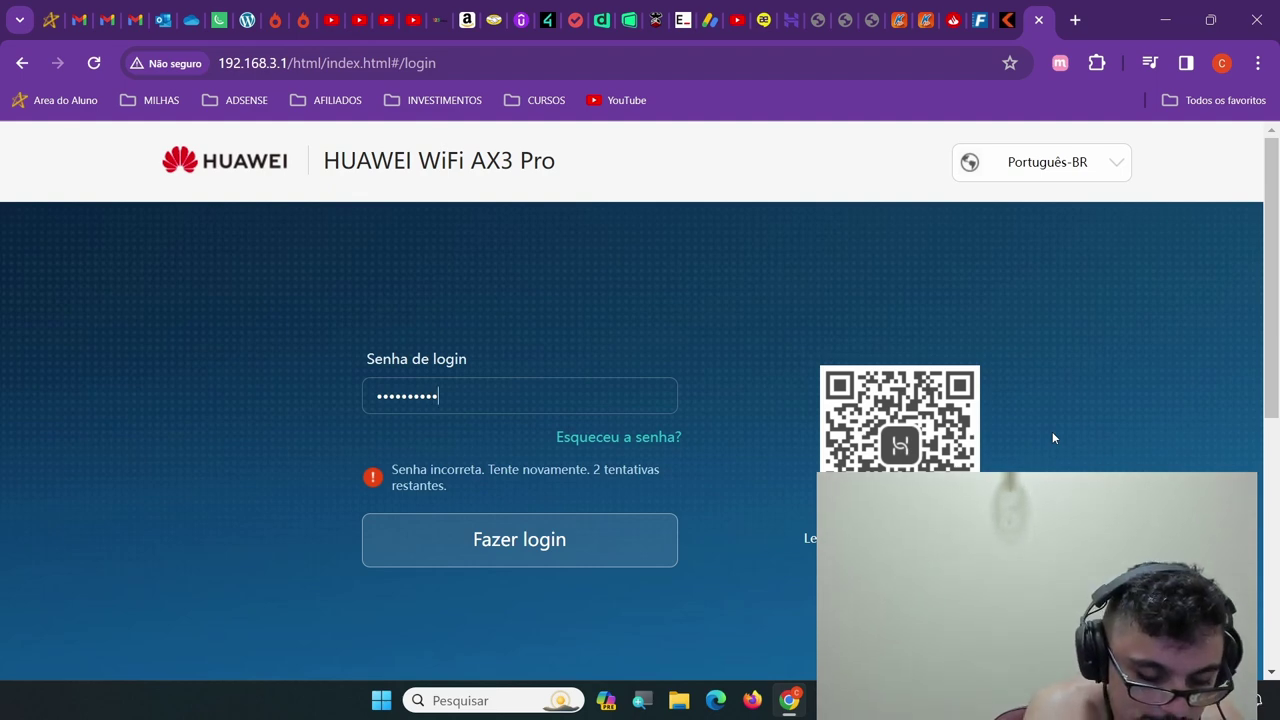
Enter the router password in 'Senha de login' and log in with 'Fazer login'
{"action": "type", "text": "••"}
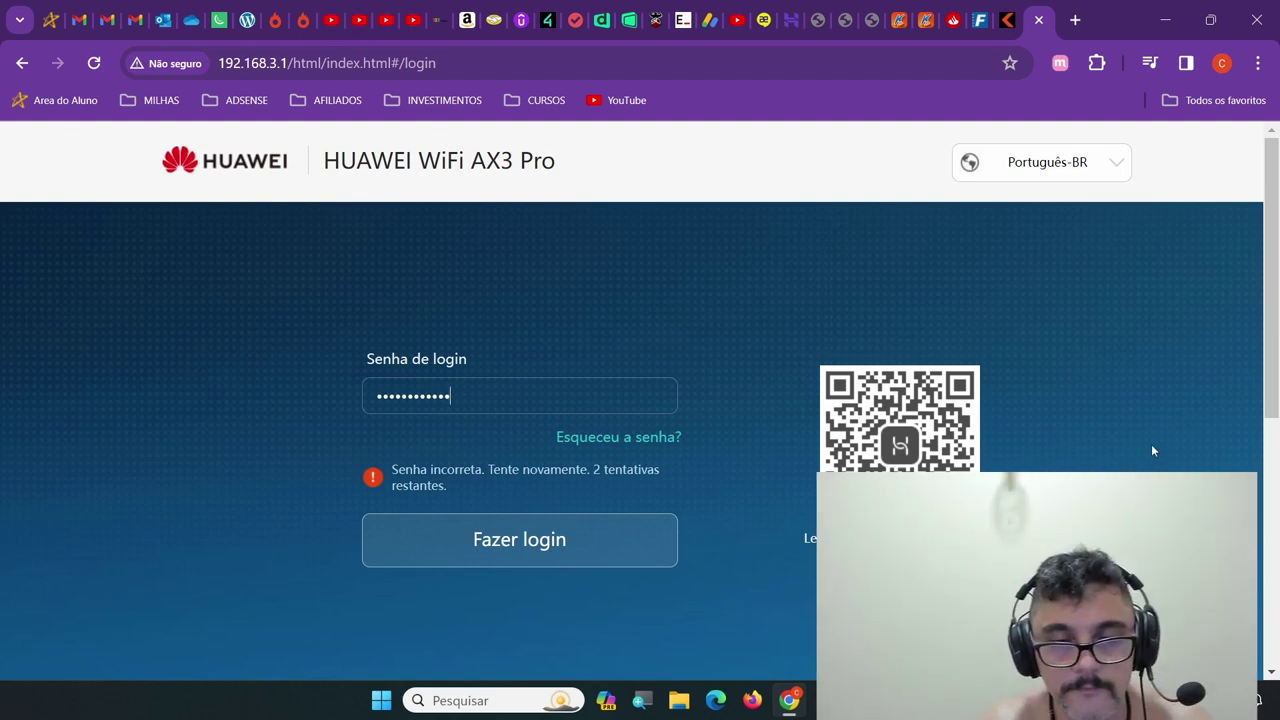
{"action": "left_click", "coordinate": [551, 549]}
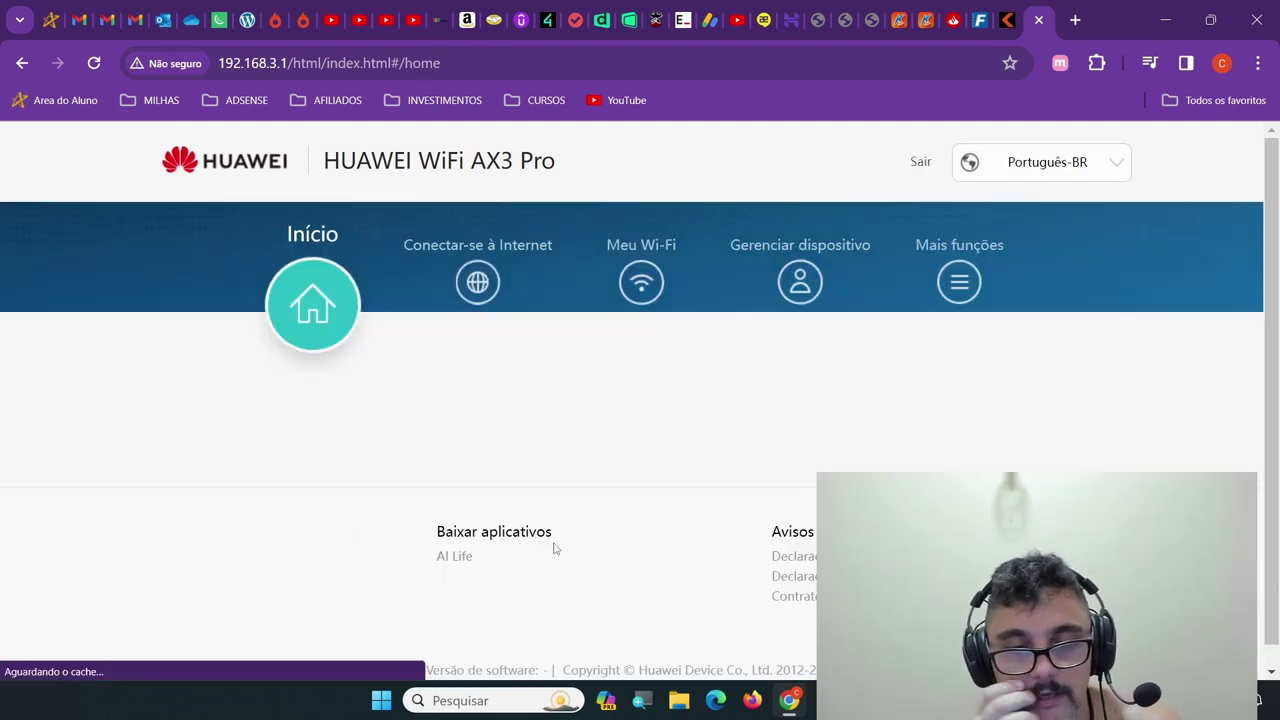
{"action": "scroll", "coordinate": [594, 549], "scroll_direction": "down", "scroll_amount": 1}
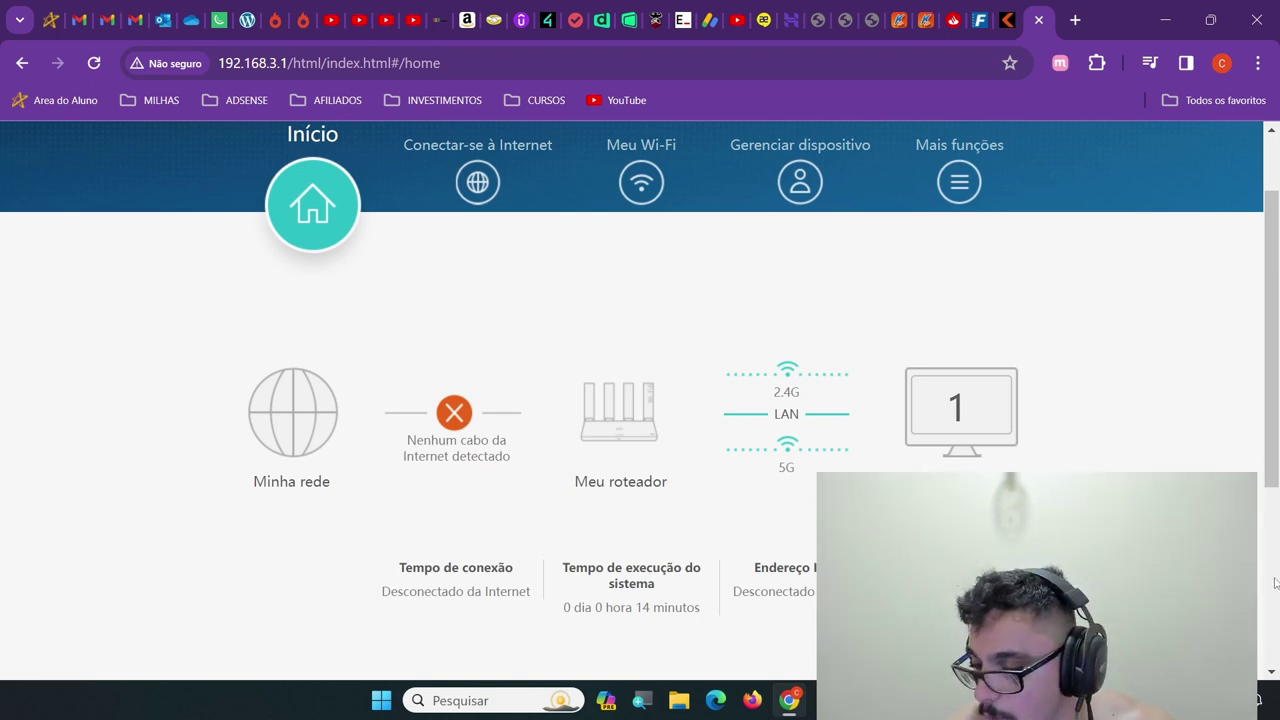
{"action": "scroll", "coordinate": [1276, 582], "scroll_direction": "up", "scroll_amount": 1}
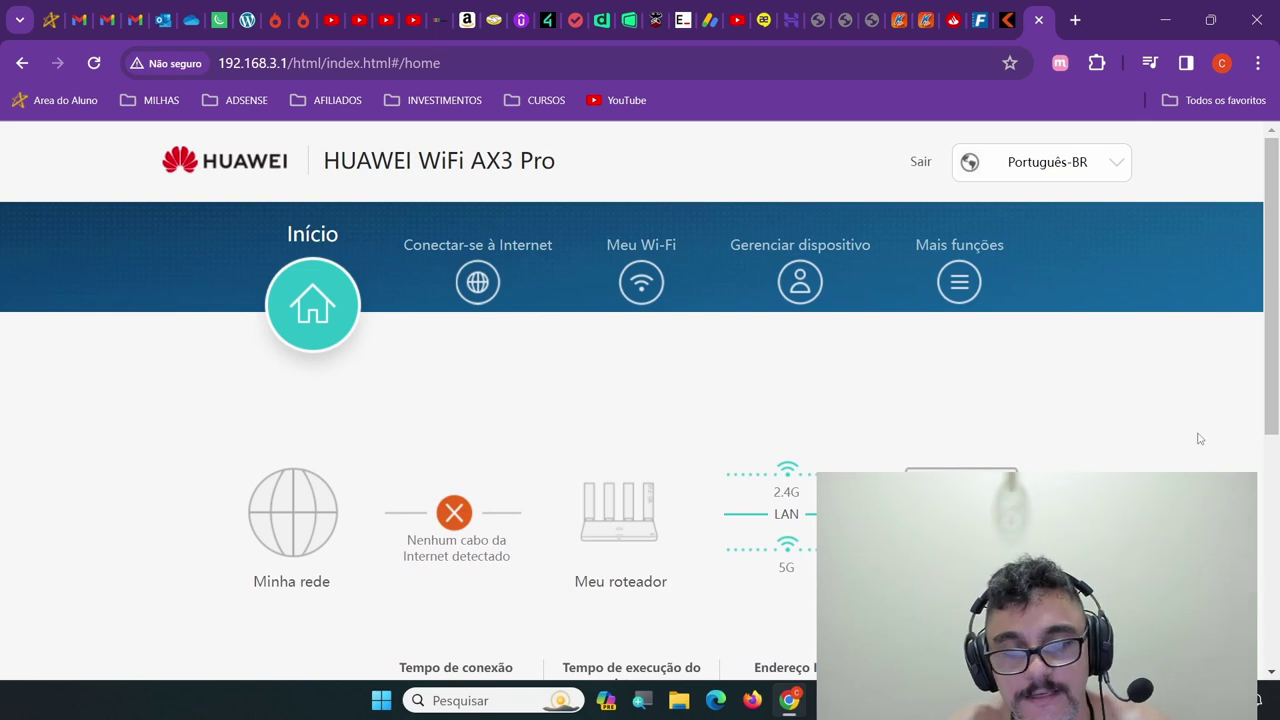
{"action": "mouse_move", "coordinate": [800, 556]}
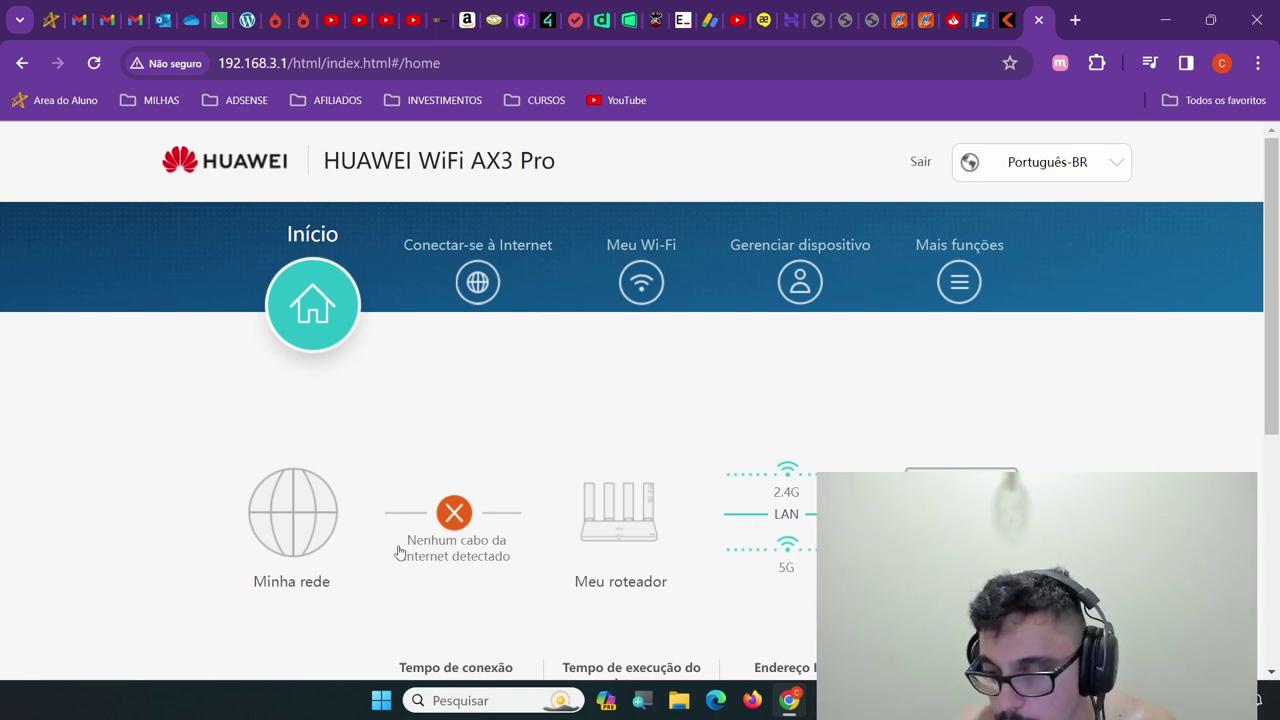
{"action": "scroll", "coordinate": [427, 531], "scroll_direction": "down", "scroll_amount": 2}
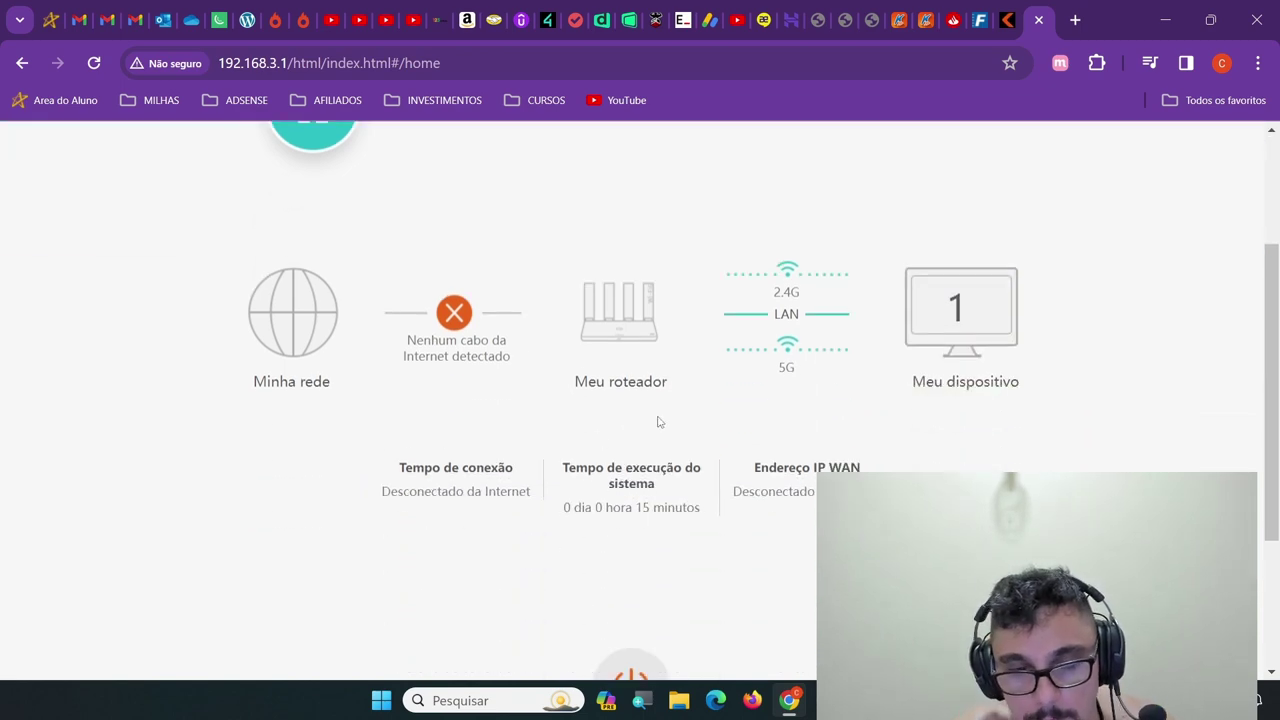
{"action": "scroll", "coordinate": [659, 410], "scroll_direction": "up", "scroll_amount": 2}
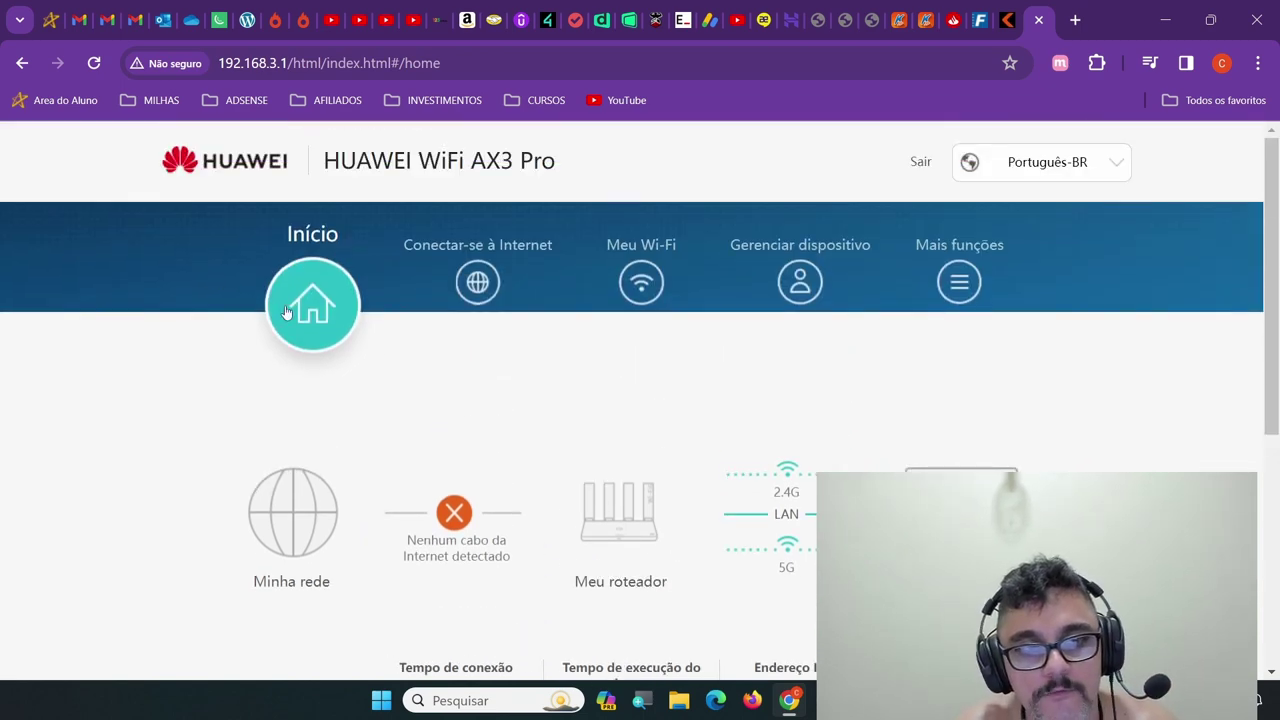
{"action": "scroll", "coordinate": [360, 318], "scroll_direction": "down", "scroll_amount": 4}
{"action": "scroll", "coordinate": [424, 311], "scroll_direction": "up", "scroll_amount": 4}
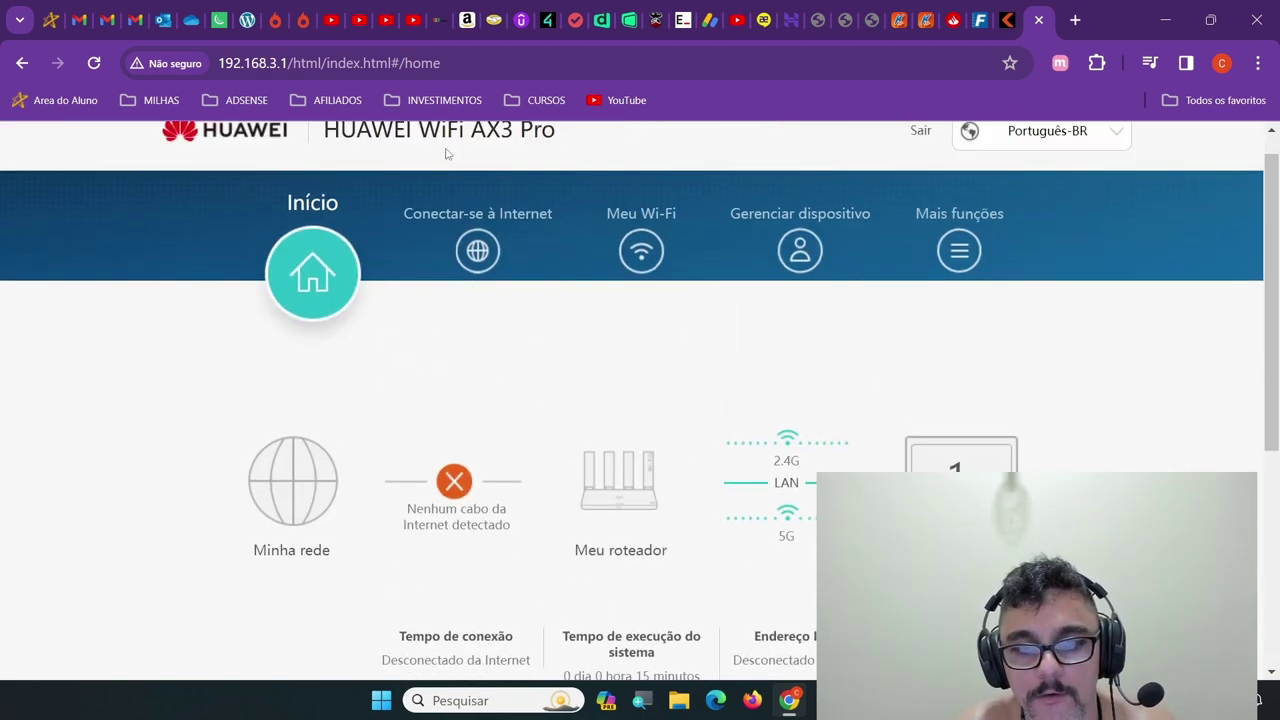
{"action": "scroll", "coordinate": [837, 409], "scroll_direction": "down", "scroll_amount": 3}
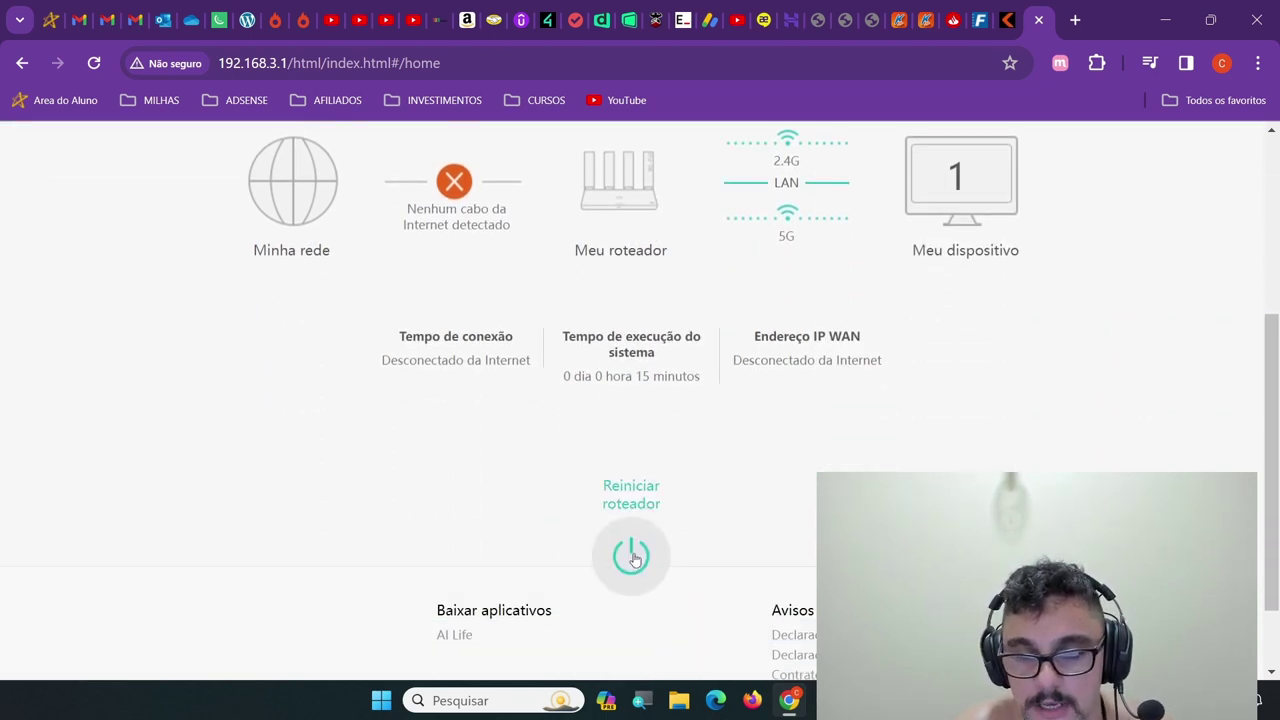
{"action": "scroll", "coordinate": [714, 414], "scroll_direction": "up", "scroll_amount": 3}
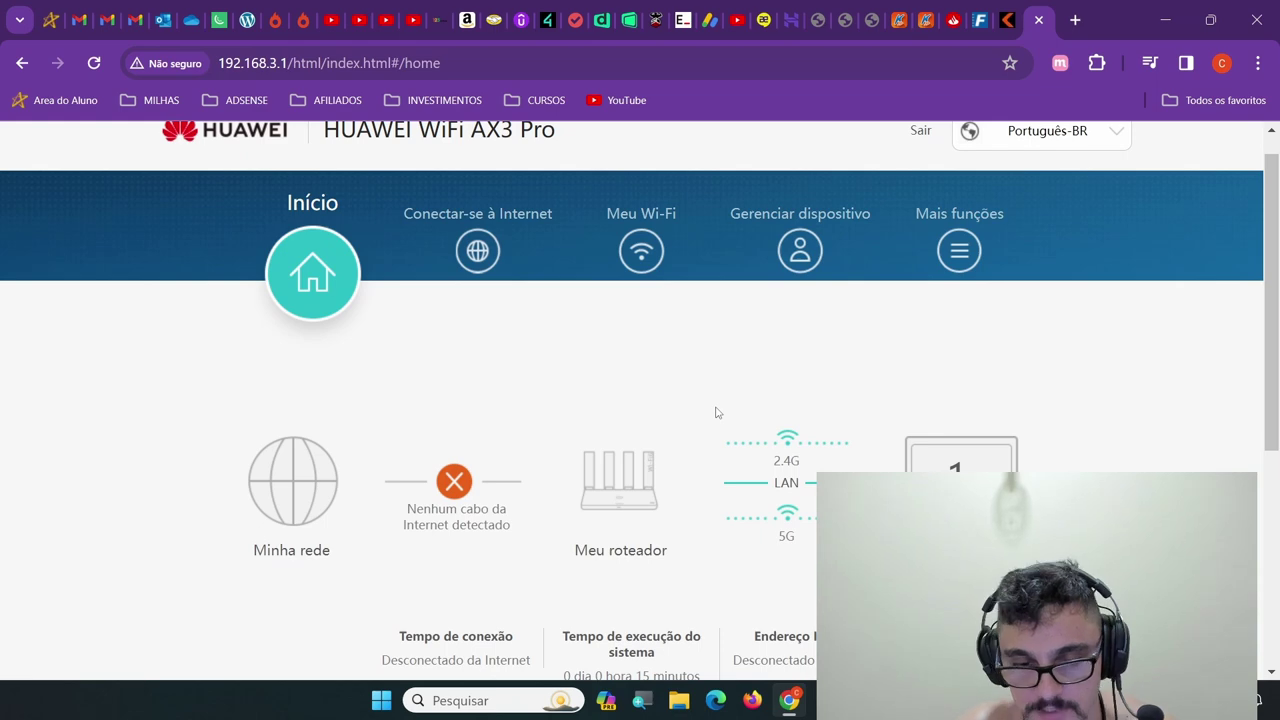
{"action": "scroll", "coordinate": [720, 420], "scroll_direction": "down", "scroll_amount": 1}
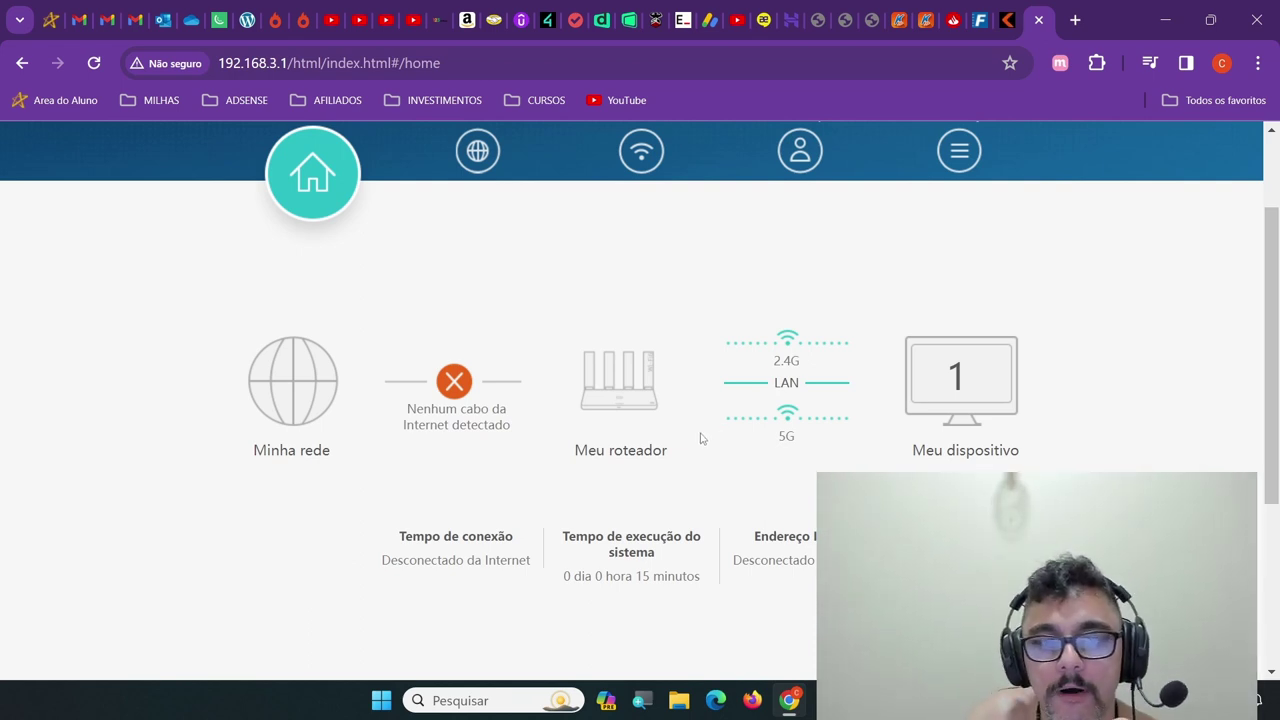
{"action": "scroll", "coordinate": [710, 435], "scroll_direction": "up", "scroll_amount": 2}
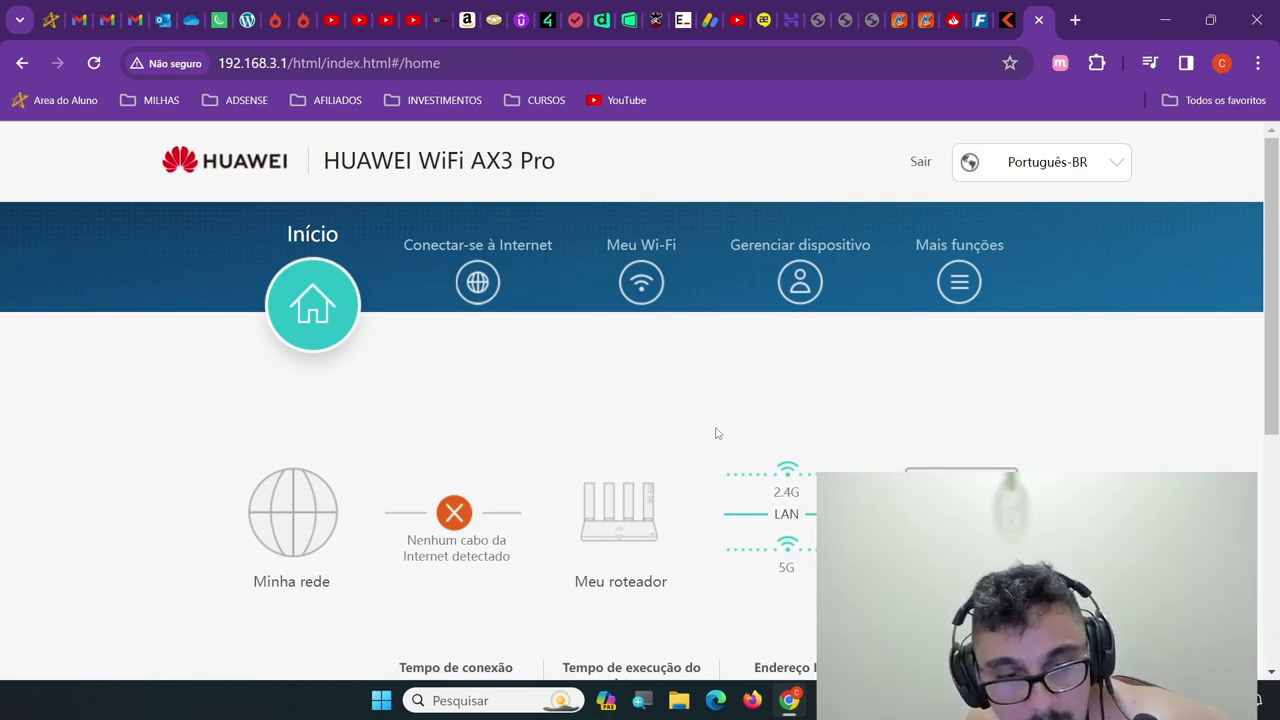
Scroll down the MSN start page in Microsoft Edge
{"action": "scroll", "coordinate": [716, 433], "scroll_direction": "down", "scroll_amount": 1}
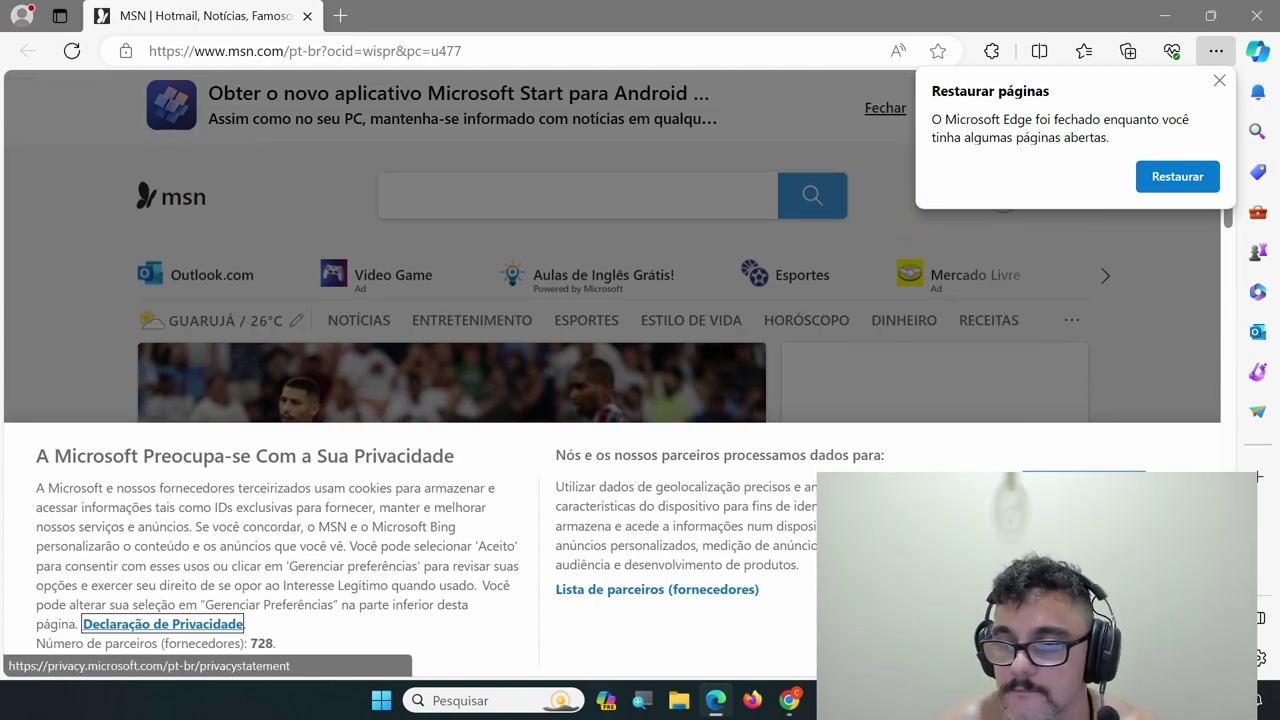
Restore the previous router admin tab in Edge and close the MSN tab
{"action": "scroll", "coordinate": [558, 345], "scroll_direction": "down", "scroll_amount": 1}
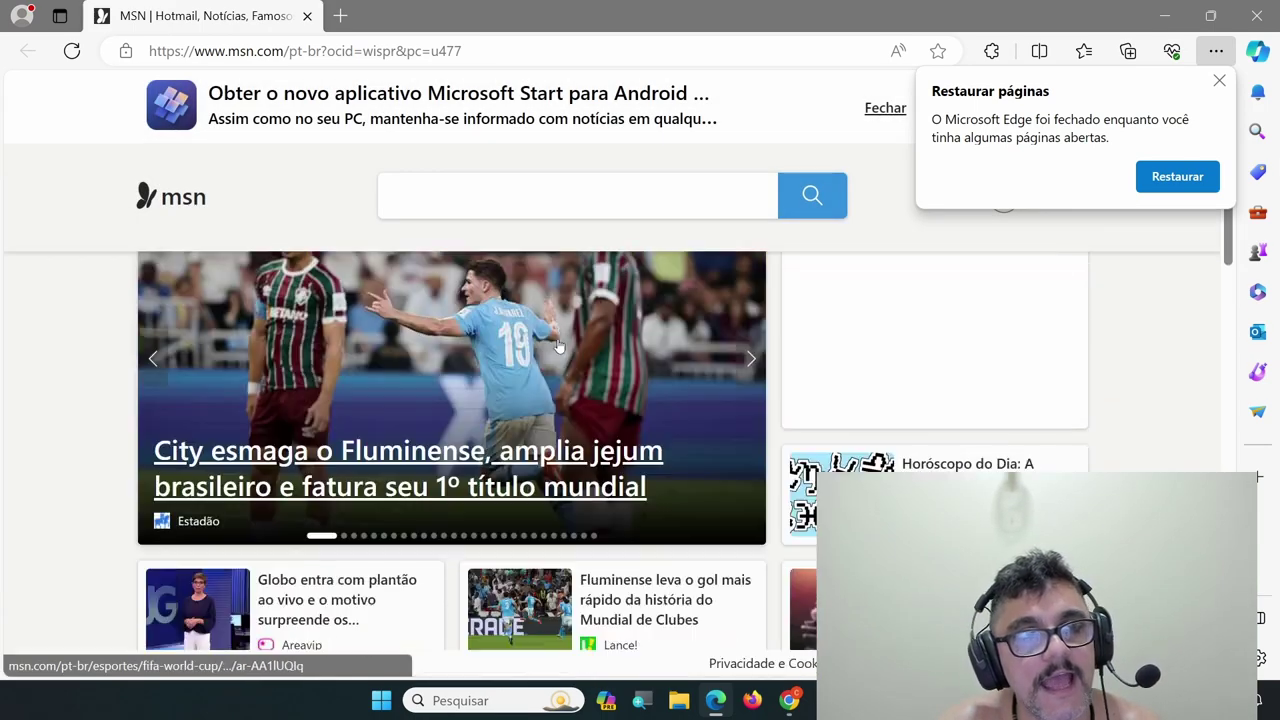
{"action": "scroll", "coordinate": [558, 345], "scroll_direction": "up", "scroll_amount": 1}
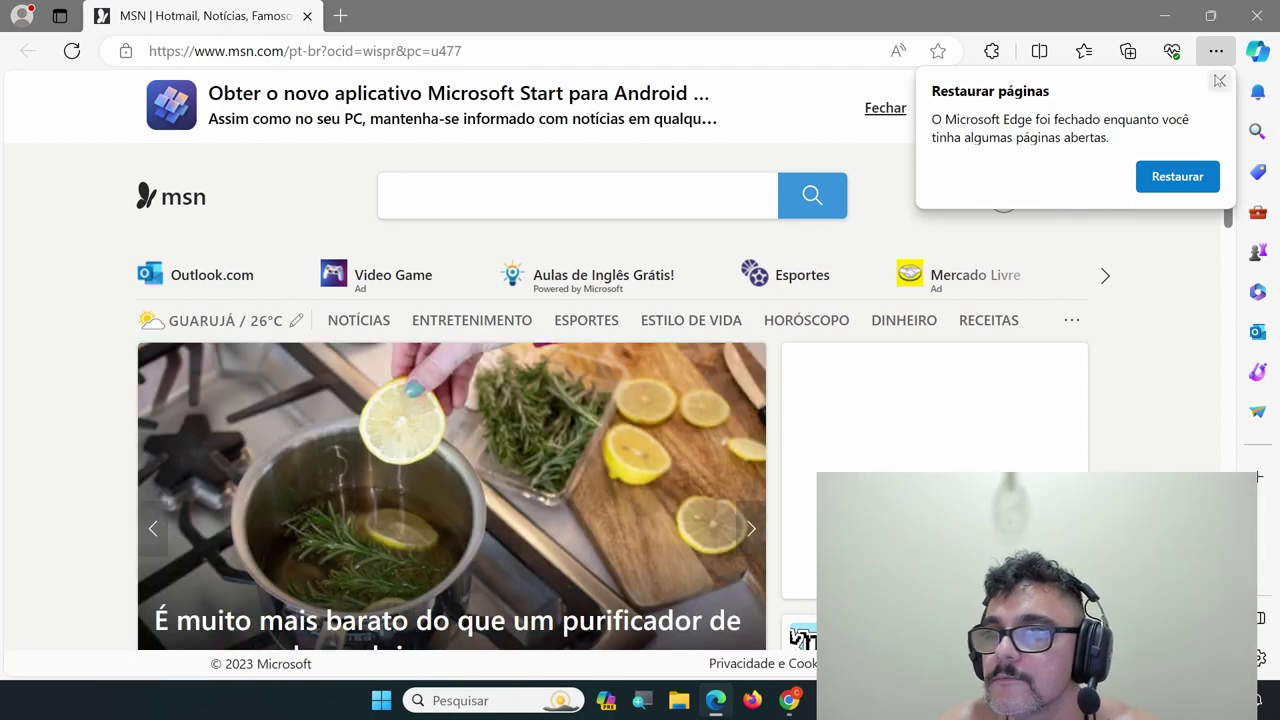
{"action": "left_click", "coordinate": [1178, 176]}
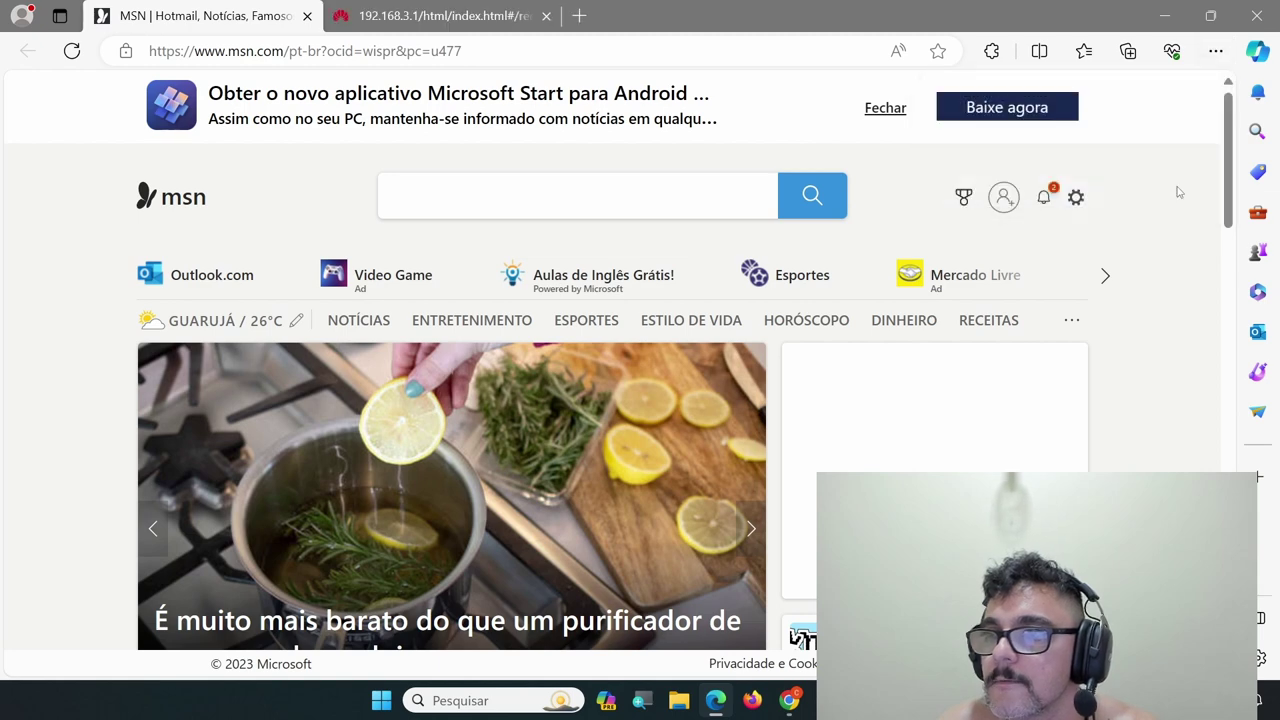
{"action": "left_click", "coordinate": [307, 16]}
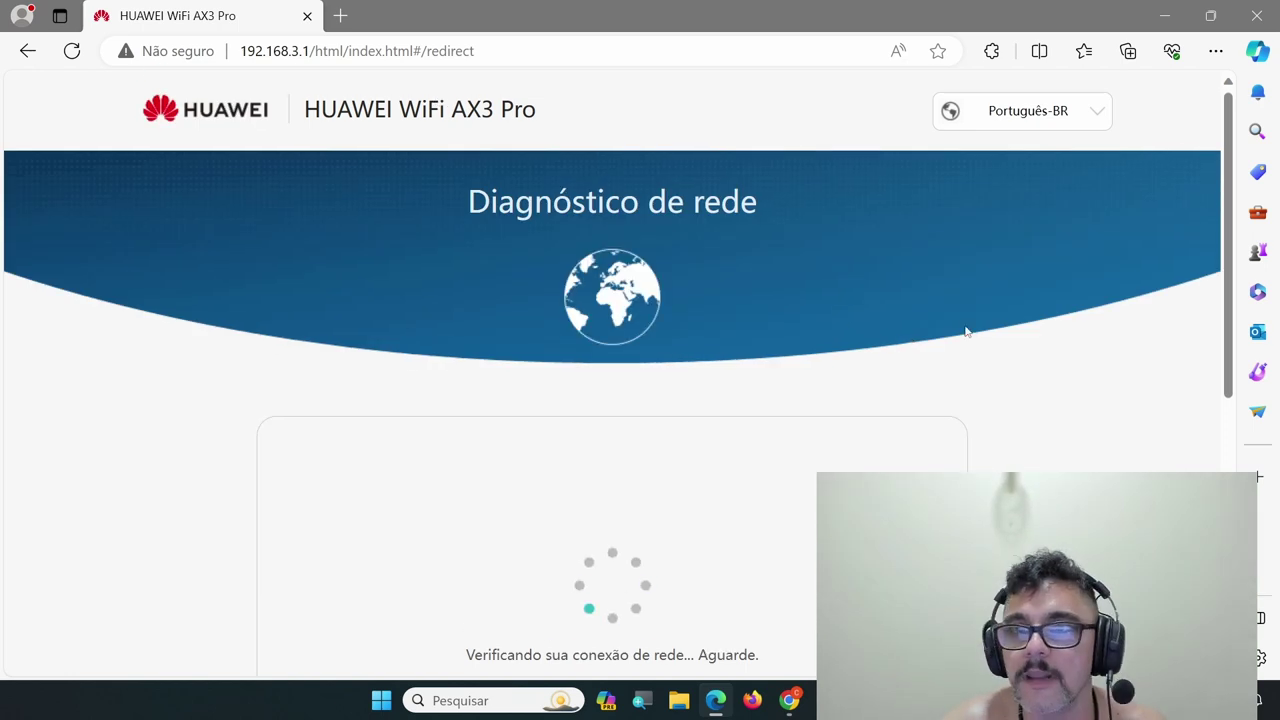
Hide Edge's webcam-use notification while the diagnosis reaches 'Conexão de rede estabelecida'
{"action": "scroll", "coordinate": [951, 320], "scroll_direction": "down", "scroll_amount": 3}
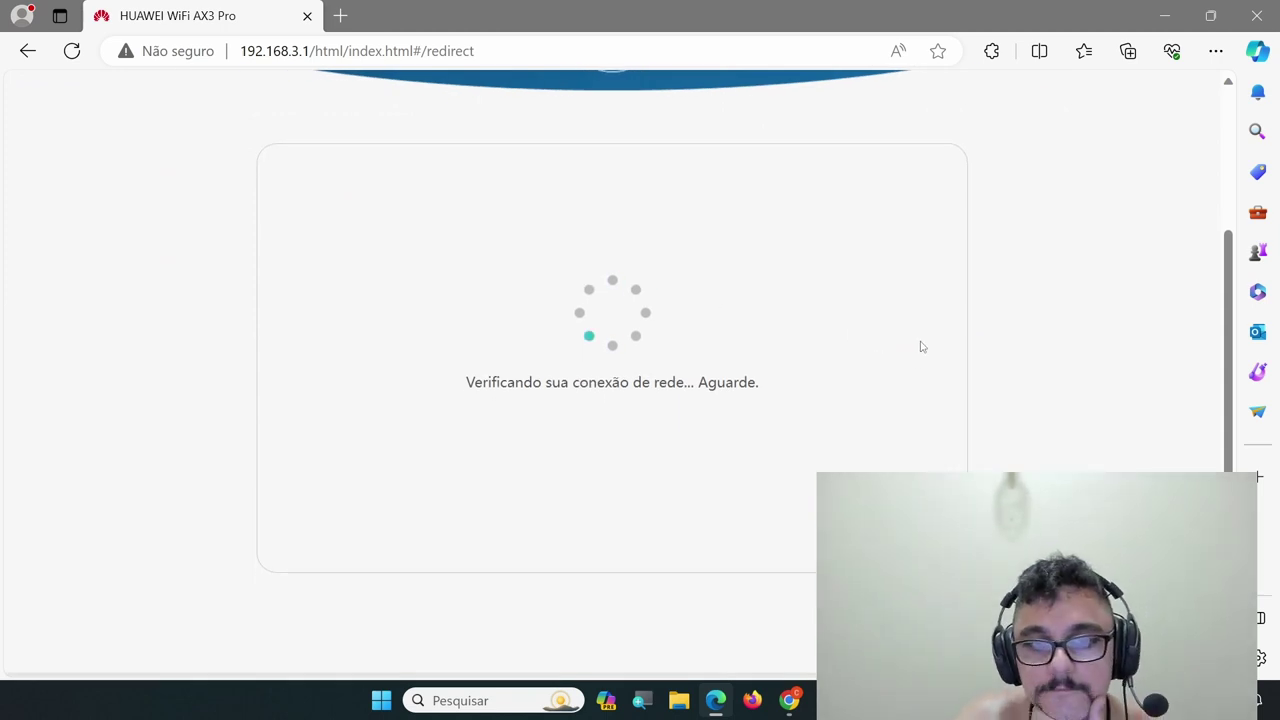
{"action": "scroll", "coordinate": [877, 354], "scroll_direction": "up", "scroll_amount": 3}
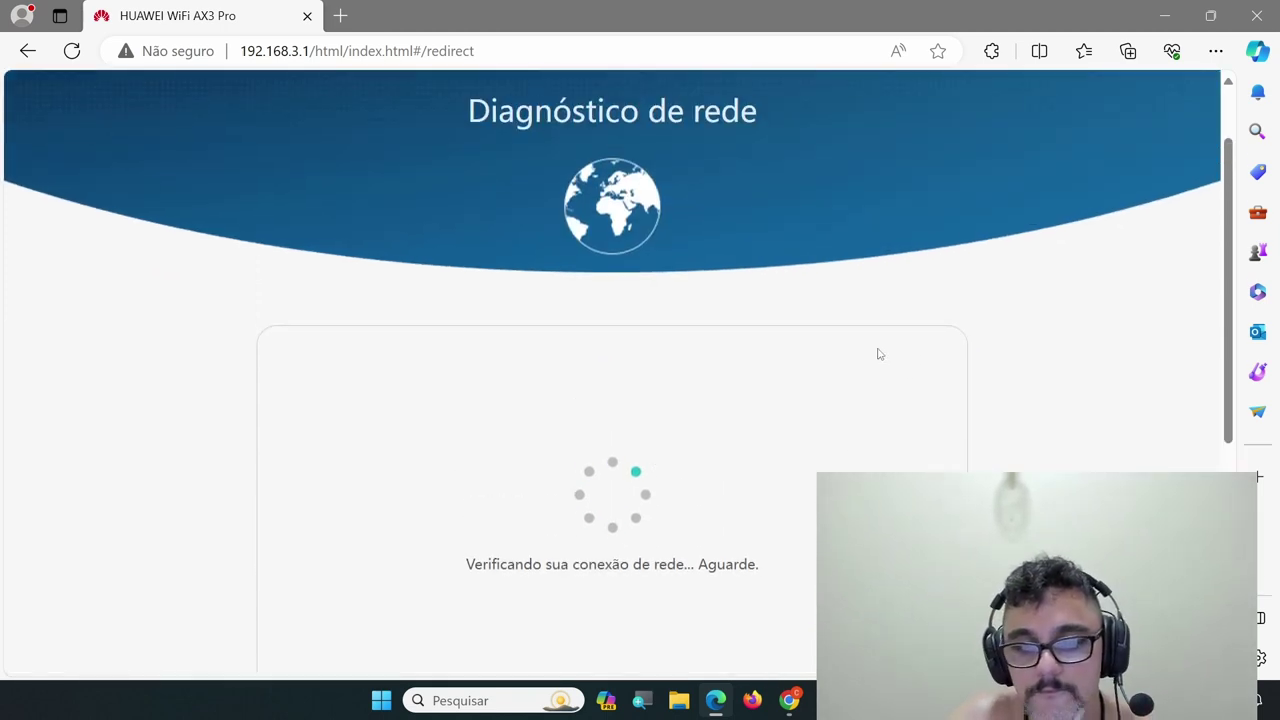
{"action": "scroll", "coordinate": [879, 354], "scroll_direction": "down", "scroll_amount": 1}
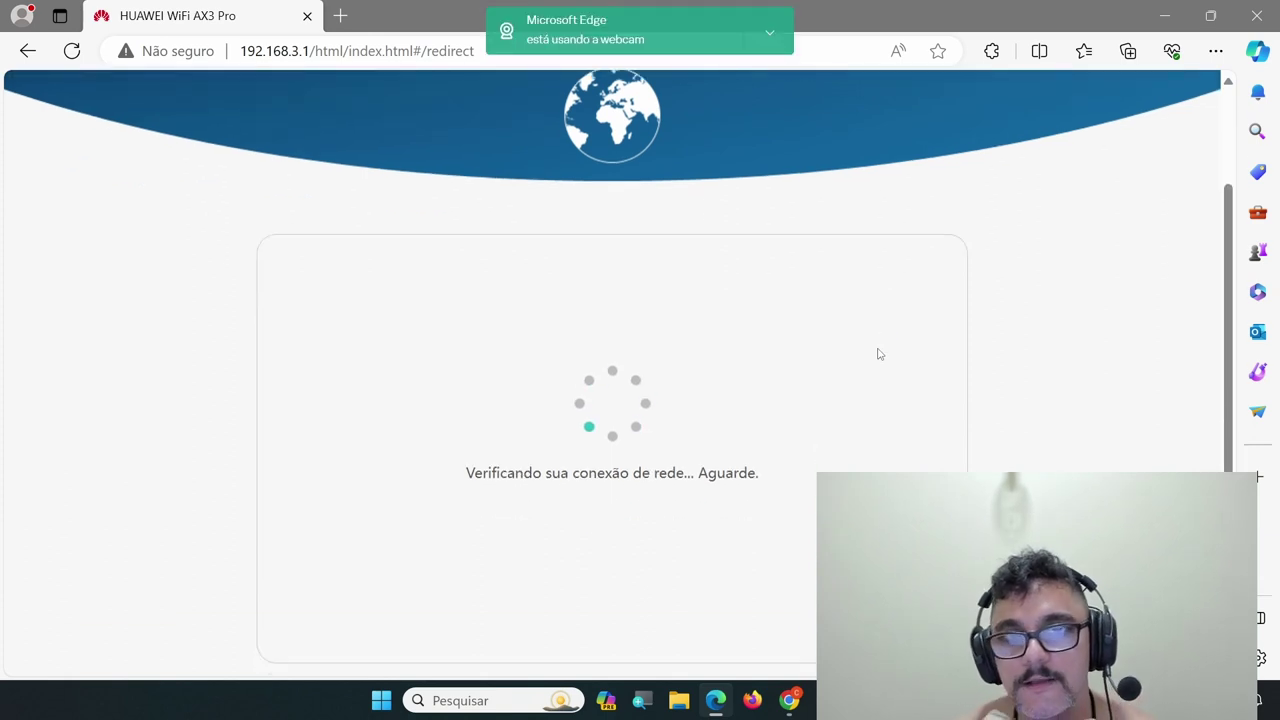
{"action": "left_click", "coordinate": [770, 33]}
{"action": "left_click", "coordinate": [718, 88]}
{"action": "scroll", "coordinate": [726, 82], "scroll_direction": "up", "scroll_amount": 2}
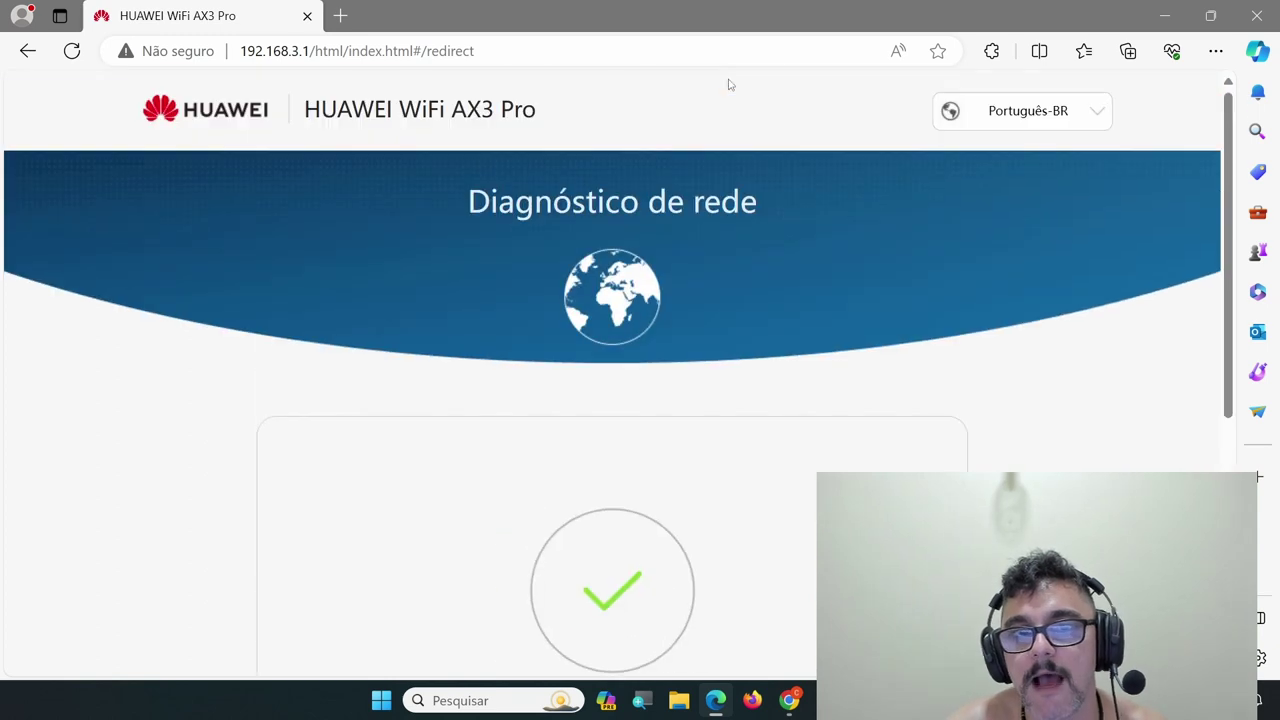
{"action": "scroll", "coordinate": [832, 436], "scroll_direction": "down", "scroll_amount": 4}
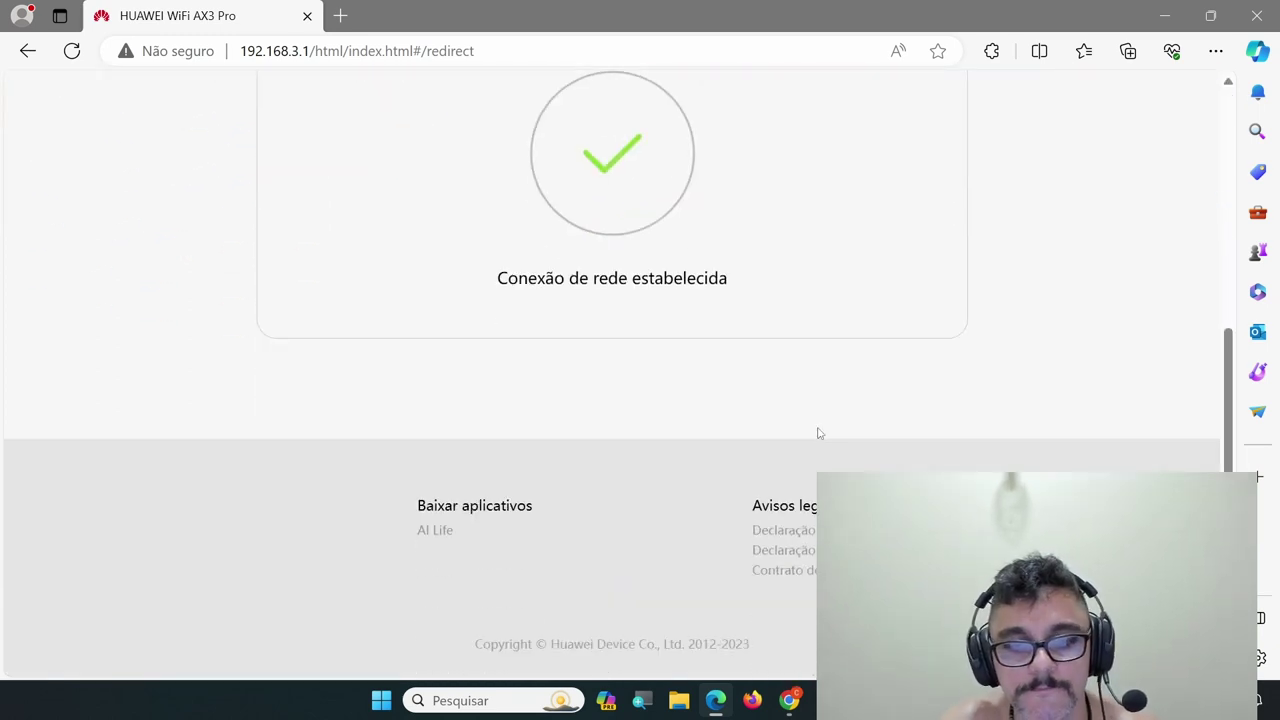
{"action": "scroll", "coordinate": [513, 338], "scroll_direction": "up", "scroll_amount": 2}
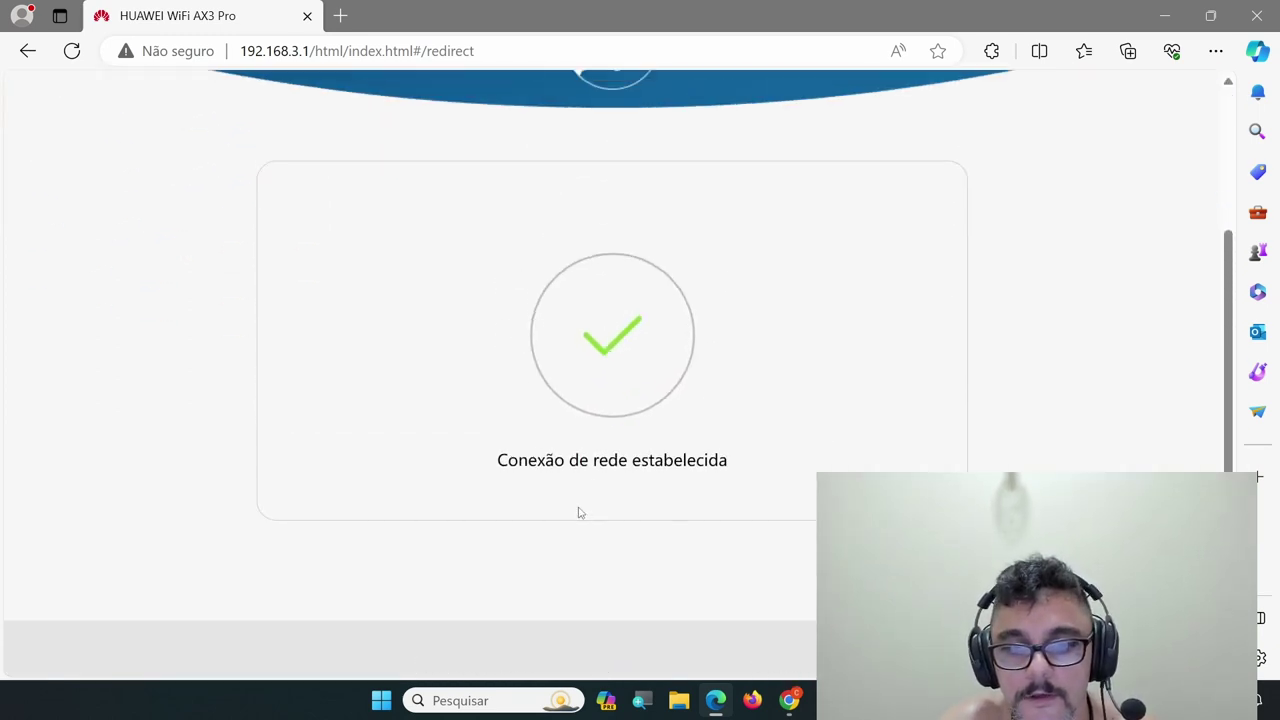
{"action": "scroll", "coordinate": [597, 450], "scroll_direction": "up", "scroll_amount": 3}
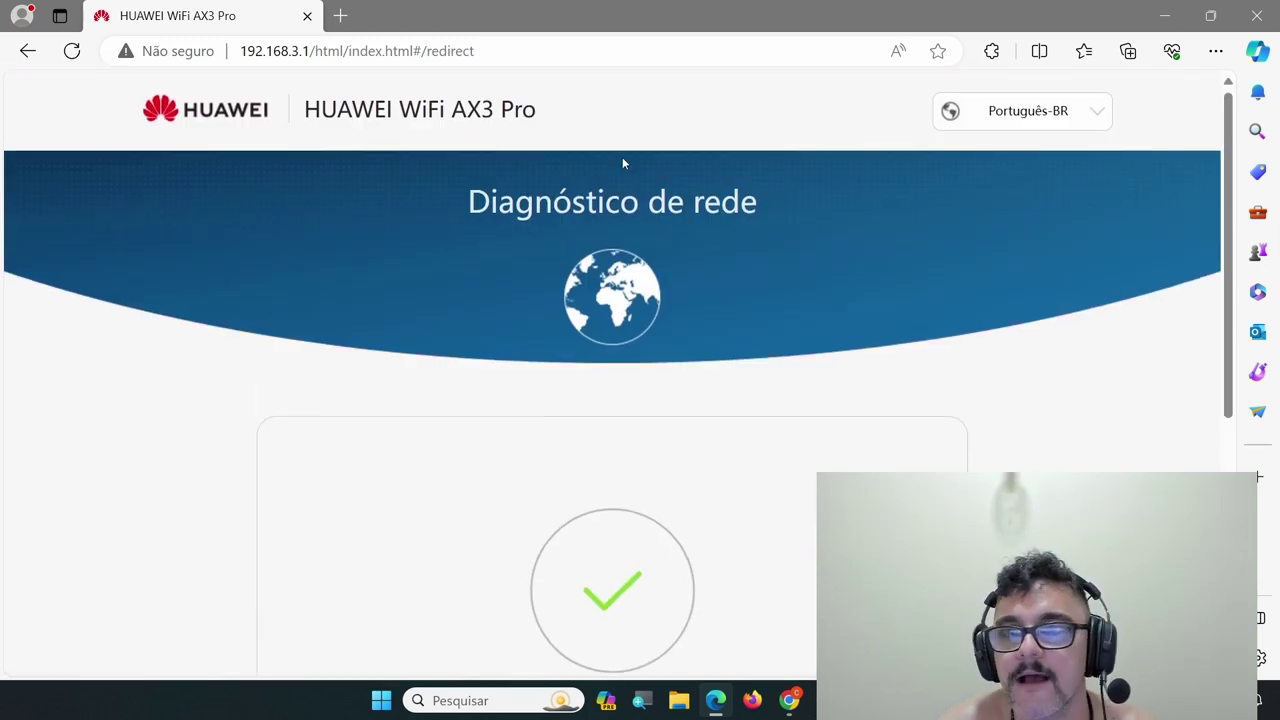
{"action": "scroll", "coordinate": [1074, 180], "scroll_direction": "down", "scroll_amount": 5}
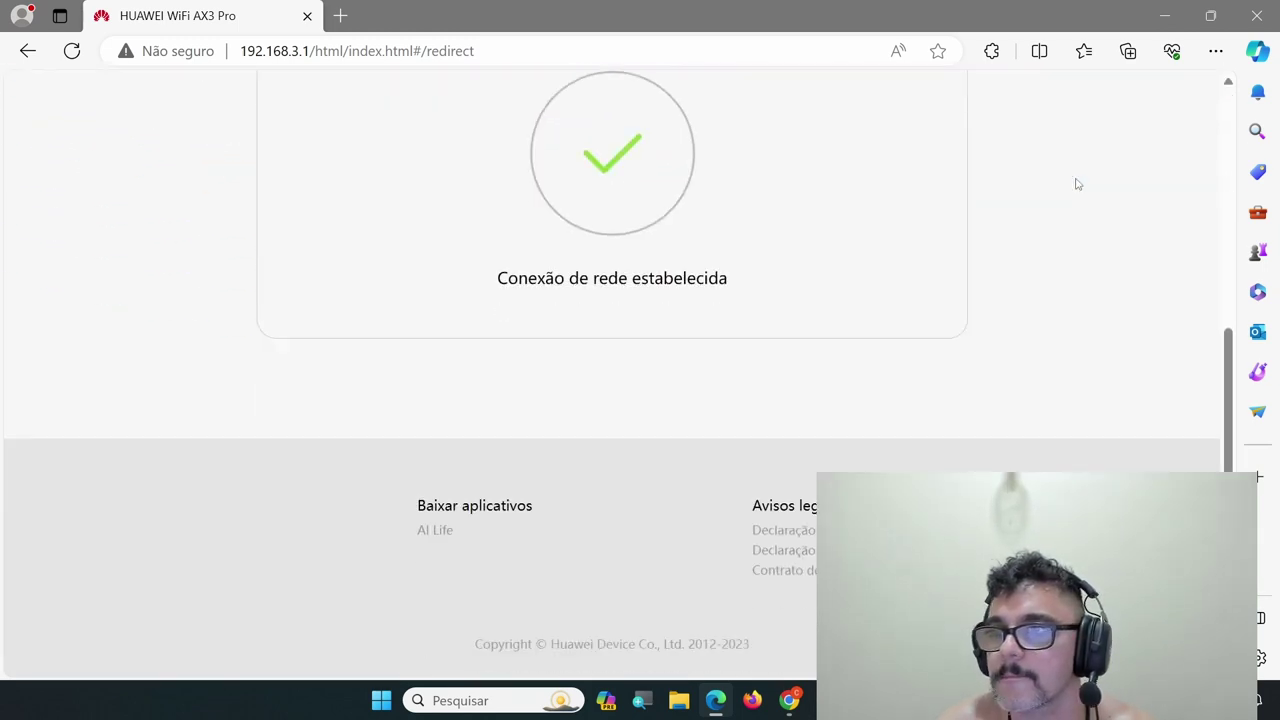
{"action": "scroll", "coordinate": [1074, 180], "scroll_direction": "up", "scroll_amount": 5}
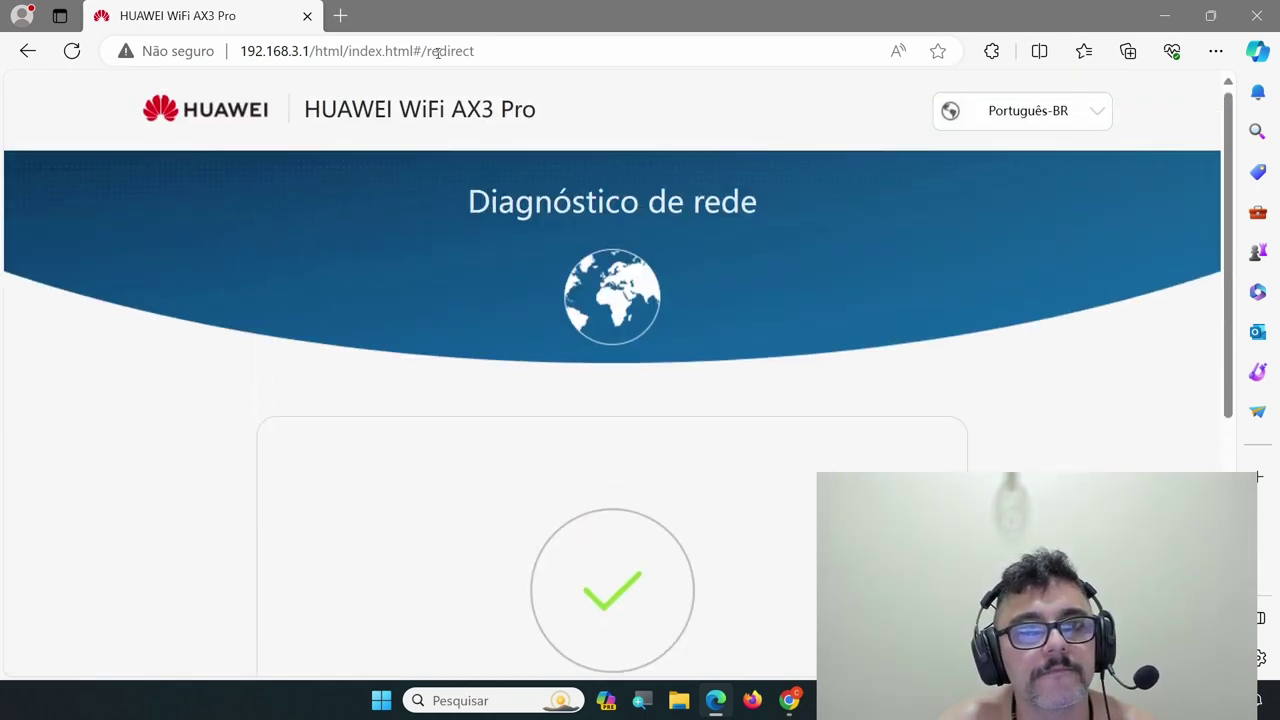
Correct the address bar to the router's base address 192.168.3.1 and load it
{"action": "left_click_drag", "start_coordinate": [437, 52], "coordinate": [614, 54]}
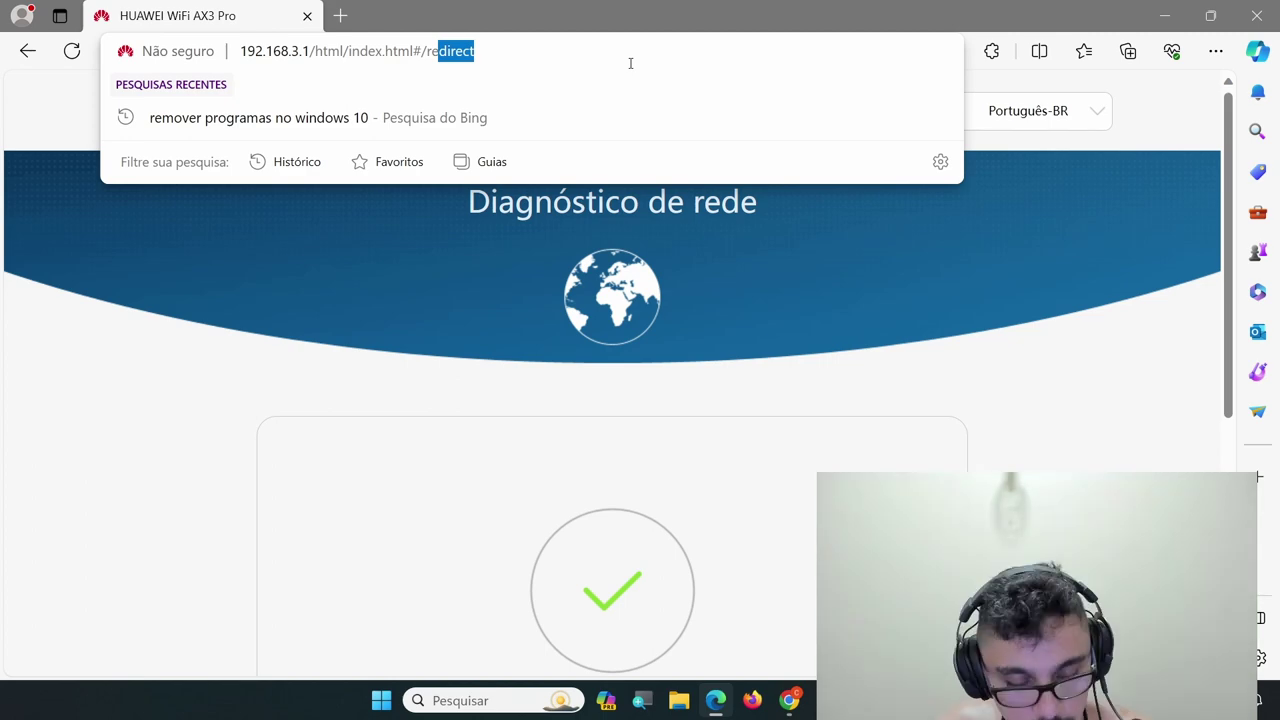
{"action": "key", "text": "BackSpace"}
{"action": "key", "text": "BackSpace"}
{"action": "key", "text": "BackSpace"}
{"action": "key", "text": "BackSpace"}
{"action": "key", "text": "BackSpace"}
{"action": "key", "text": "BackSpace"}
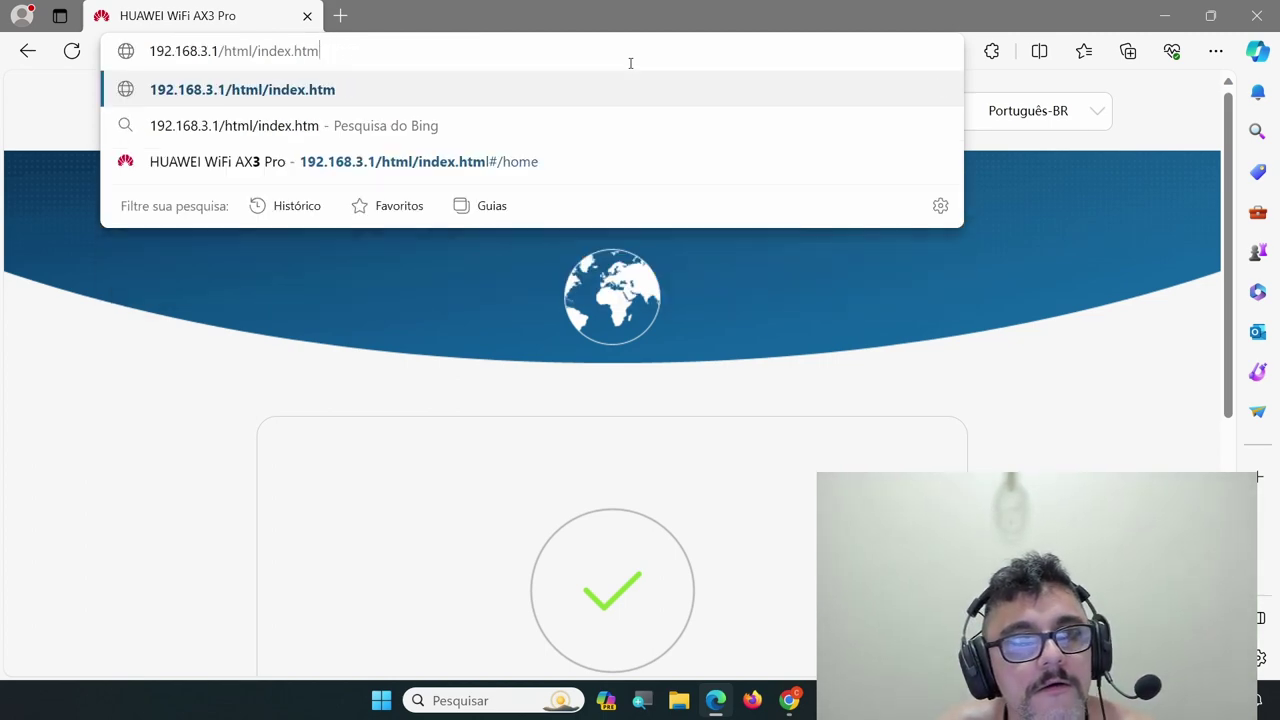
{"action": "key", "text": "BackSpace"}
{"action": "key", "text": "BackSpace"}
{"action": "key", "text": "BackSpace"}
{"action": "key", "text": "BackSpace"}
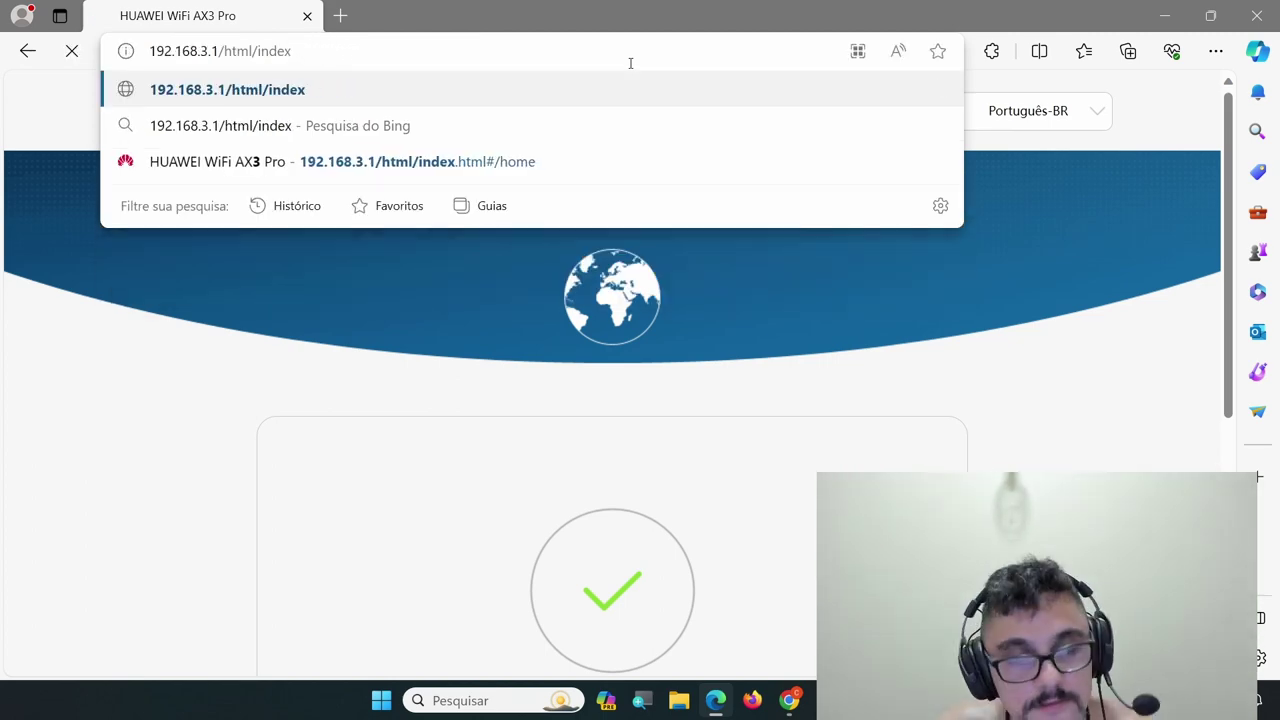
{"action": "key", "text": "Return"}
{"action": "left_click", "coordinate": [324, 46]}
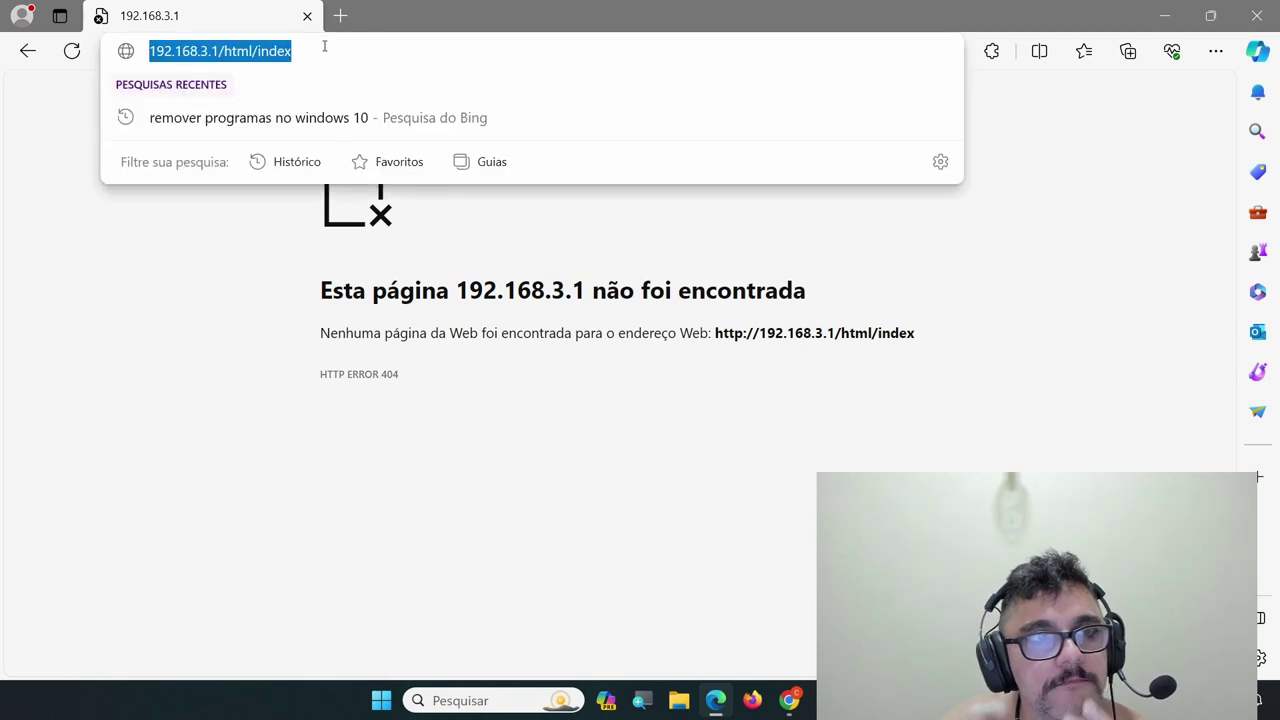
{"action": "left_click", "coordinate": [324, 46]}
{"action": "key", "text": "BackSpace"}
{"action": "key", "text": "BackSpace"}
{"action": "key", "text": "BackSpace"}
{"action": "key", "text": "BackSpace"}
{"action": "key", "text": "BackSpace"}
{"action": "key", "text": "BackSpace"}
{"action": "key", "text": "BackSpace"}
{"action": "key", "text": "BackSpace"}
{"action": "key", "text": "BackSpace"}
{"action": "key", "text": "BackSpace"}
{"action": "key", "text": "BackSpace"}
{"action": "key", "text": "BackSpace"}
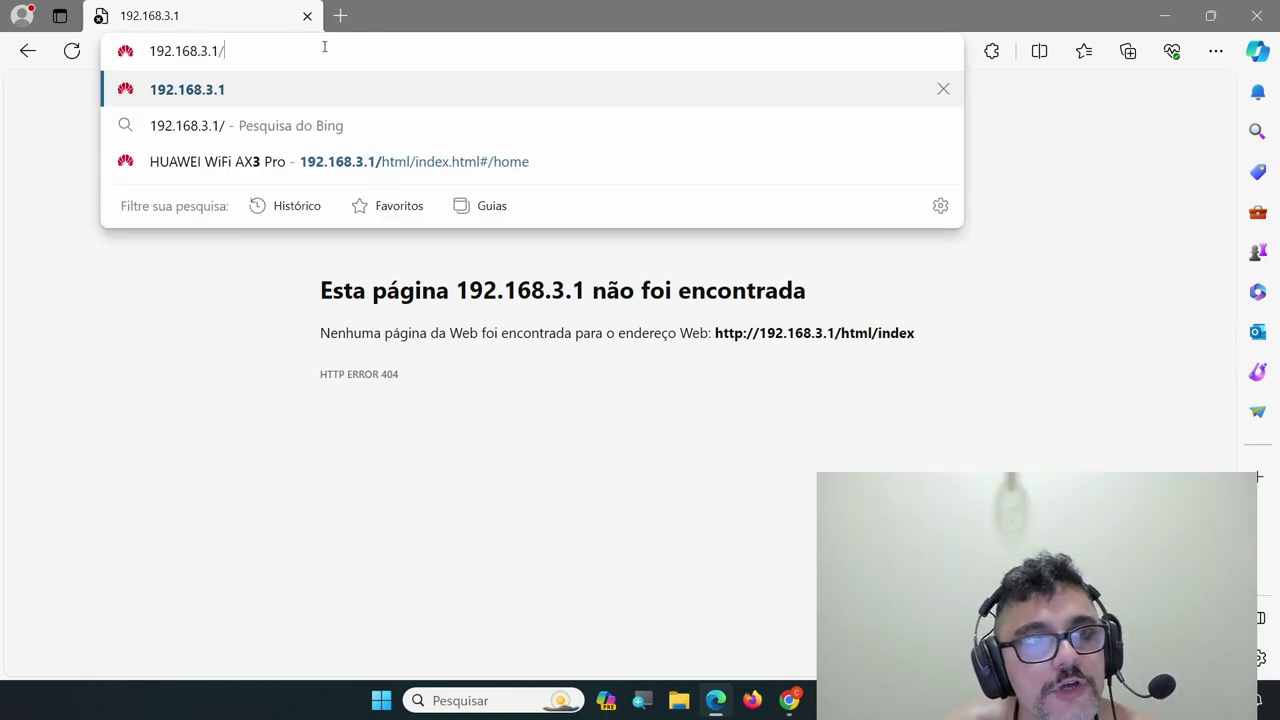
{"action": "key", "text": "Return"}
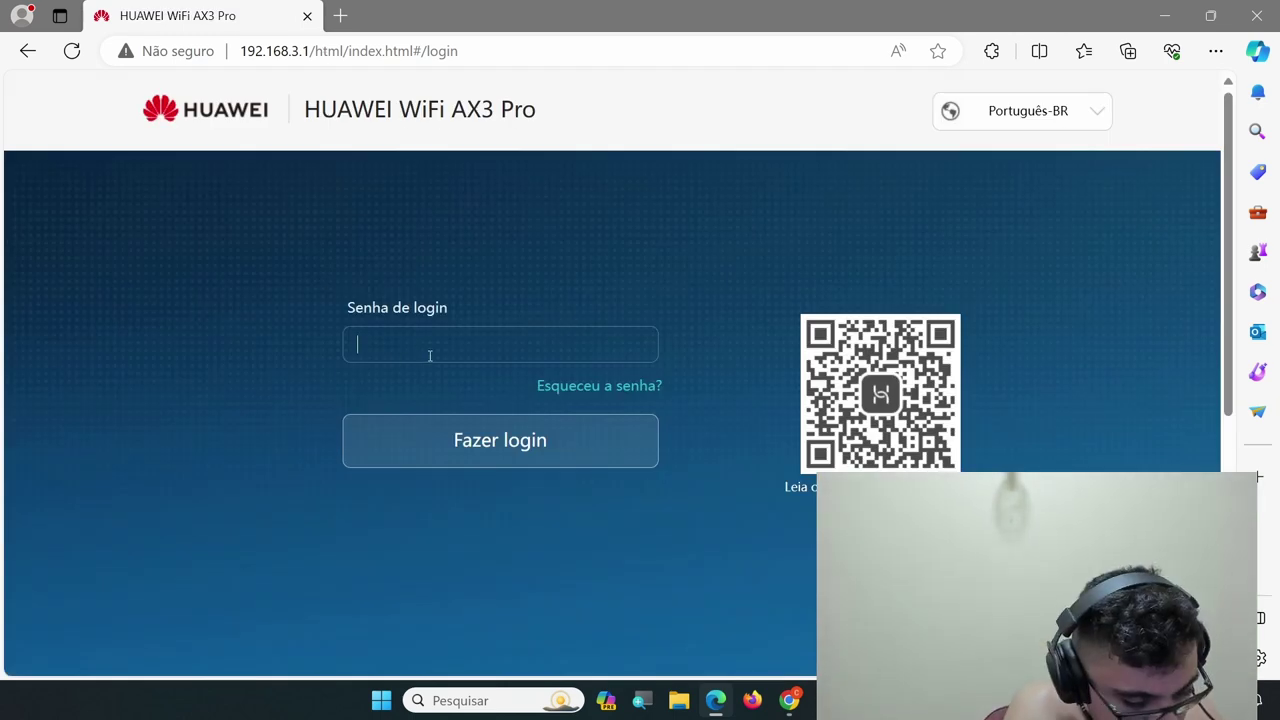
Log in with the router password and decline saving it with 'Nunca'
{"action": "type", "text": "•••••••••"}
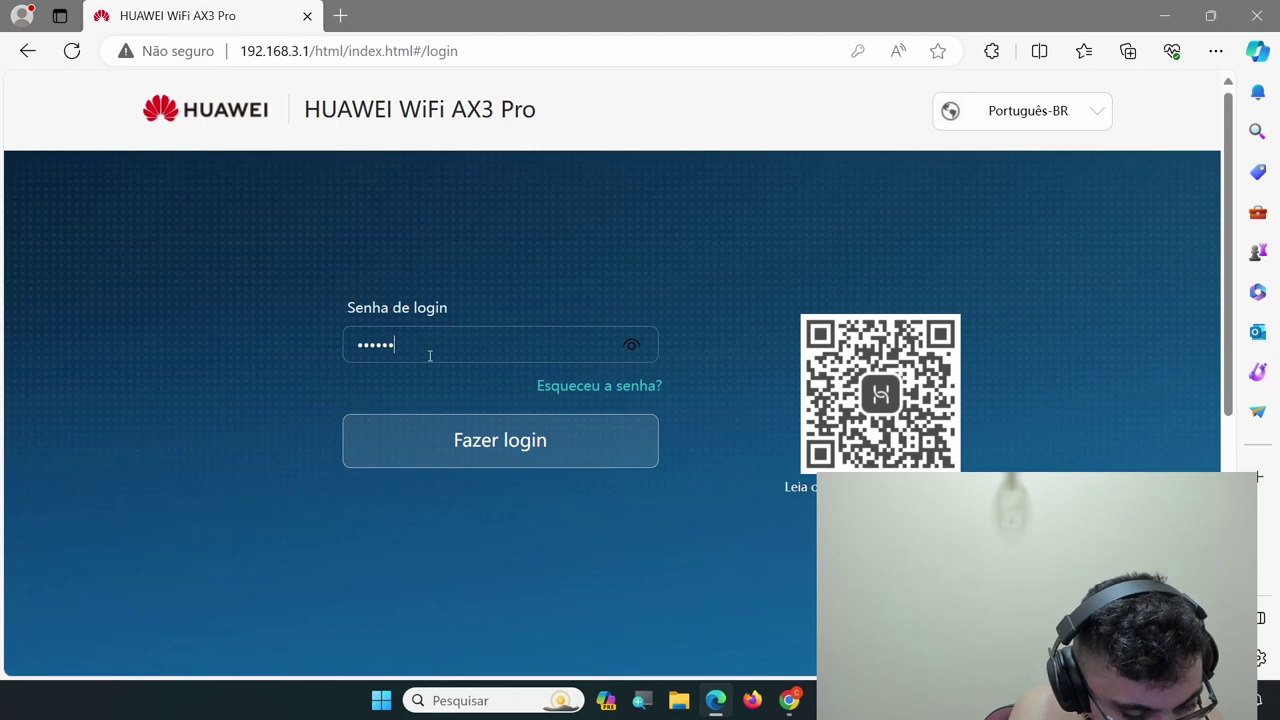
{"action": "type", "text": "•••"}
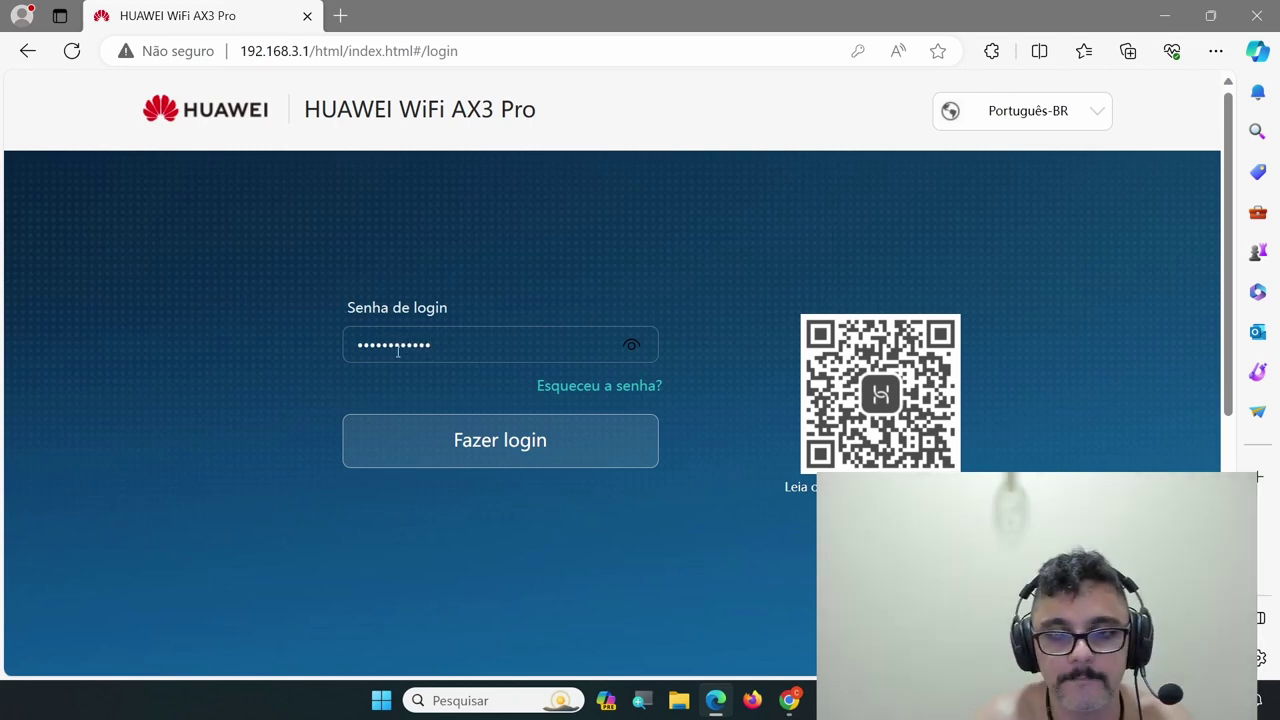
{"action": "left_click", "coordinate": [500, 437]}
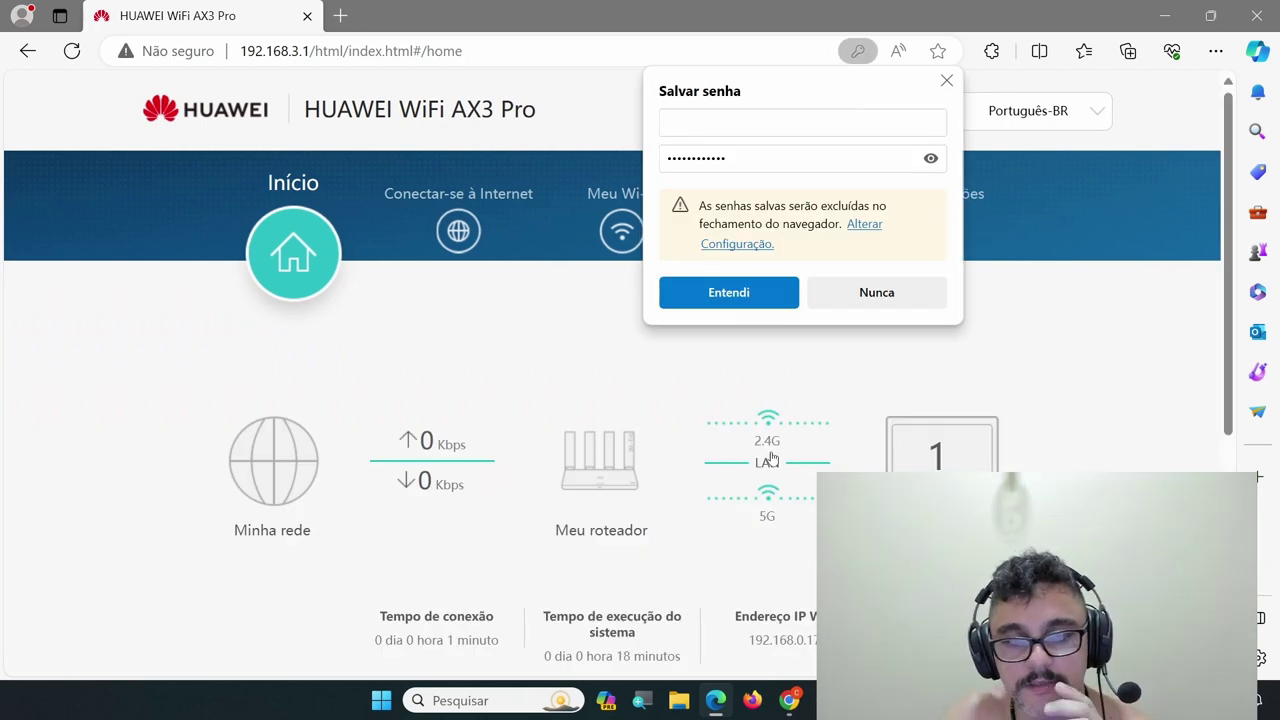
{"action": "left_click", "coordinate": [906, 291]}
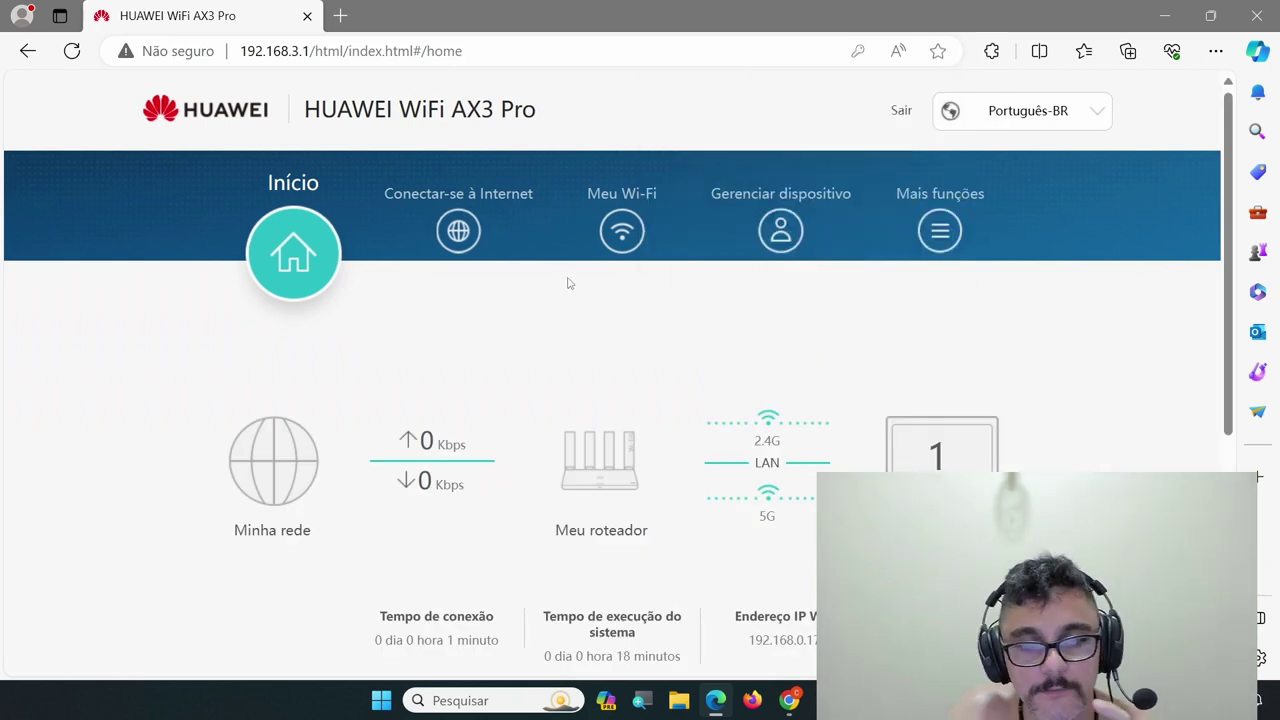
Check DHCP mode with MTU 1500, toggling DNS estático on to view it, then off
{"action": "left_click", "coordinate": [463, 229]}
{"action": "scroll", "coordinate": [463, 229], "scroll_direction": "down", "scroll_amount": 1}
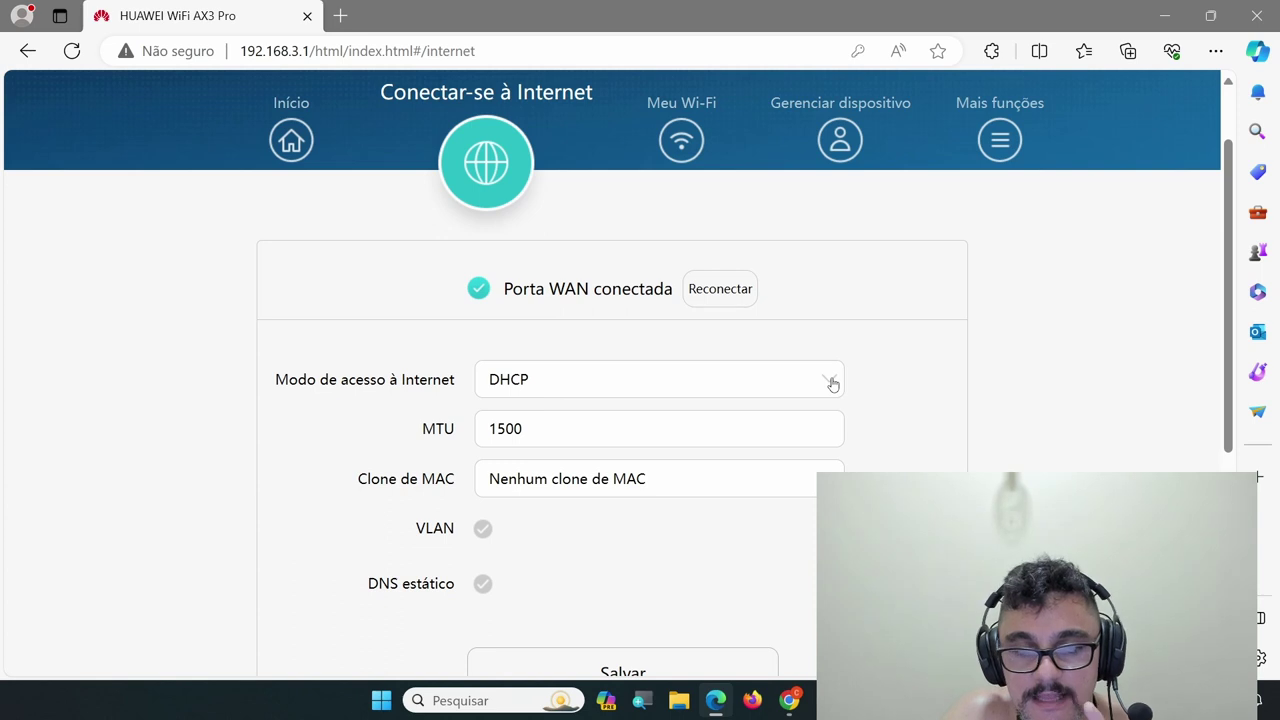
{"action": "scroll", "coordinate": [832, 383], "scroll_direction": "down", "scroll_amount": 1}
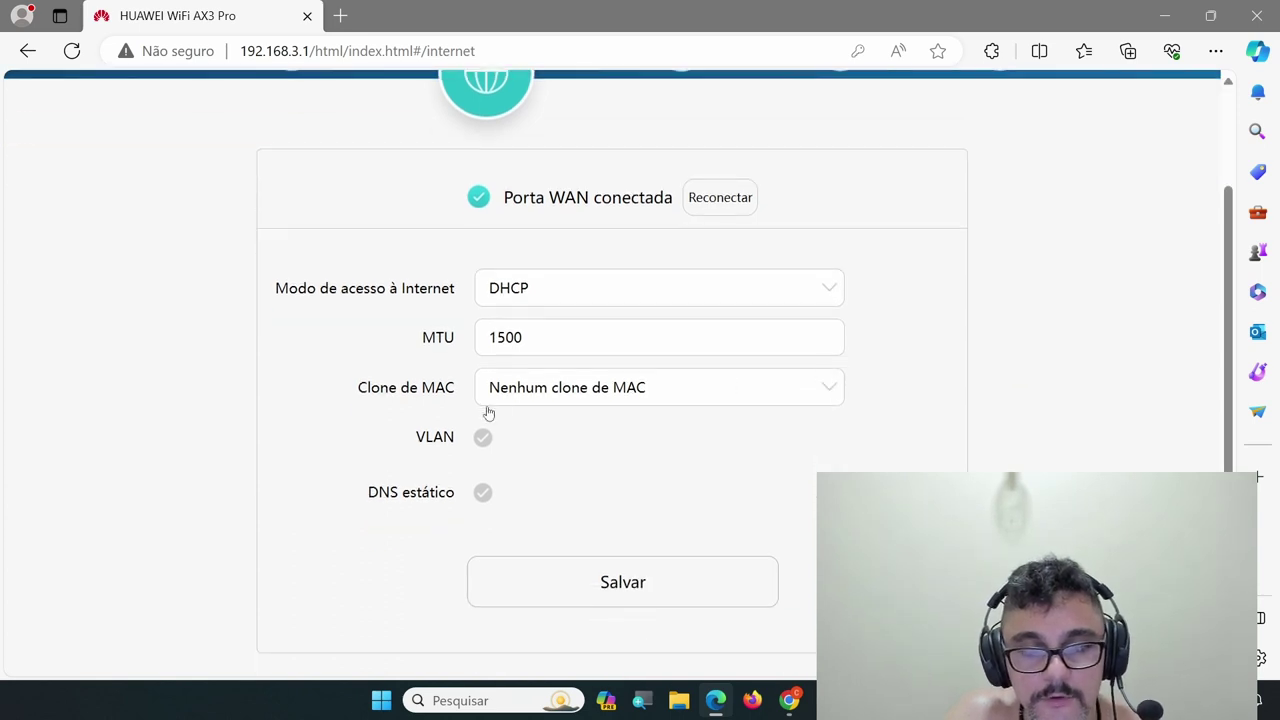
{"action": "scroll", "coordinate": [652, 581], "scroll_direction": "down", "scroll_amount": 3}
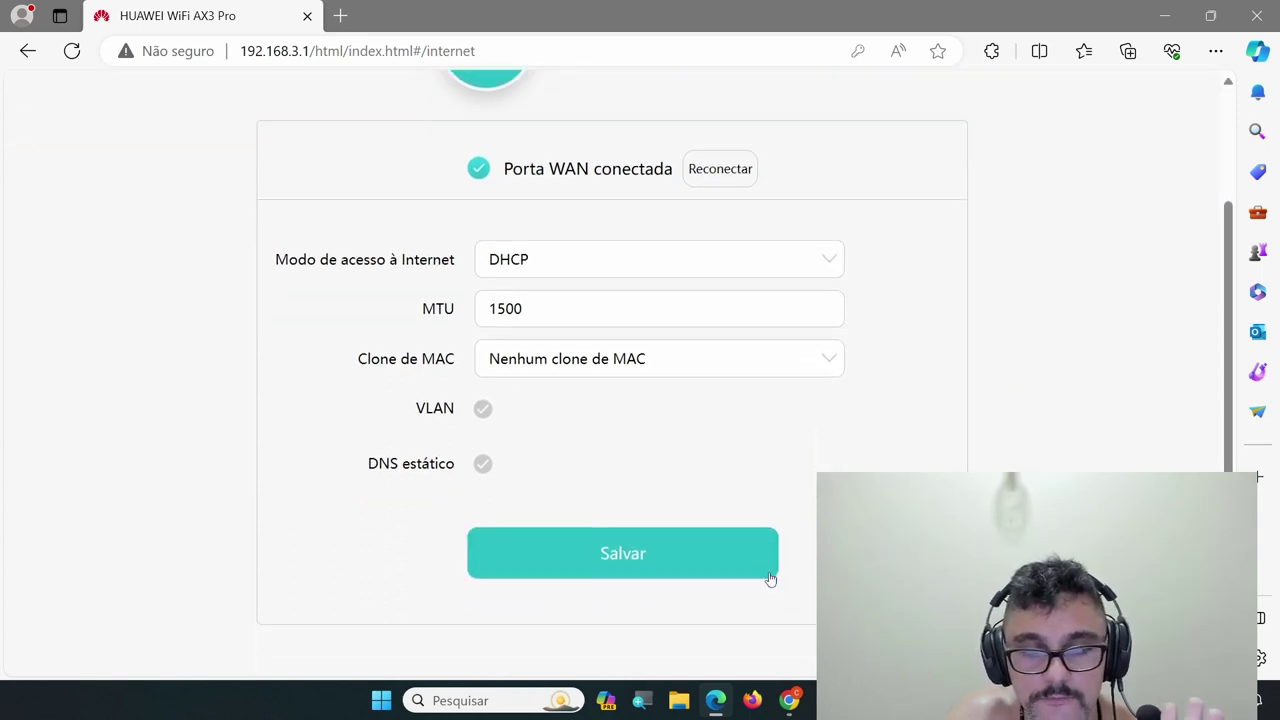
{"action": "scroll", "coordinate": [771, 571], "scroll_direction": "up", "scroll_amount": 3}
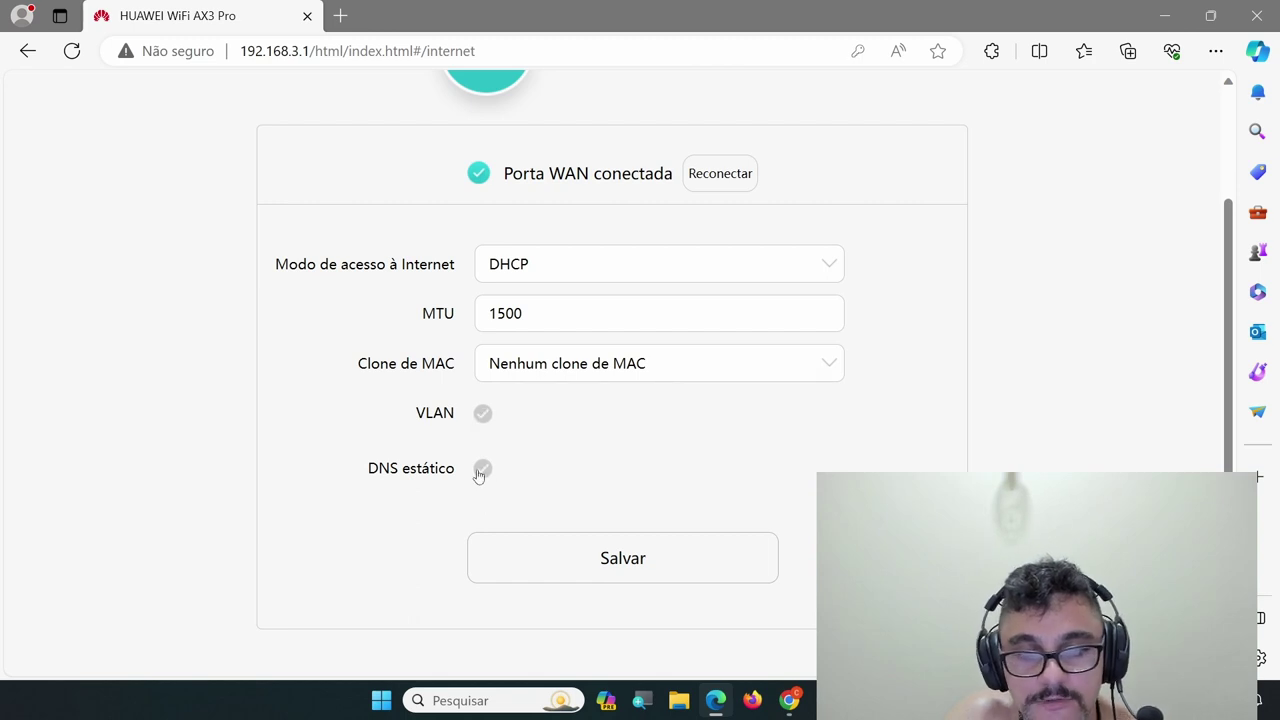
{"action": "left_click", "coordinate": [481, 470]}
{"action": "scroll", "coordinate": [806, 466], "scroll_direction": "down", "scroll_amount": 1}
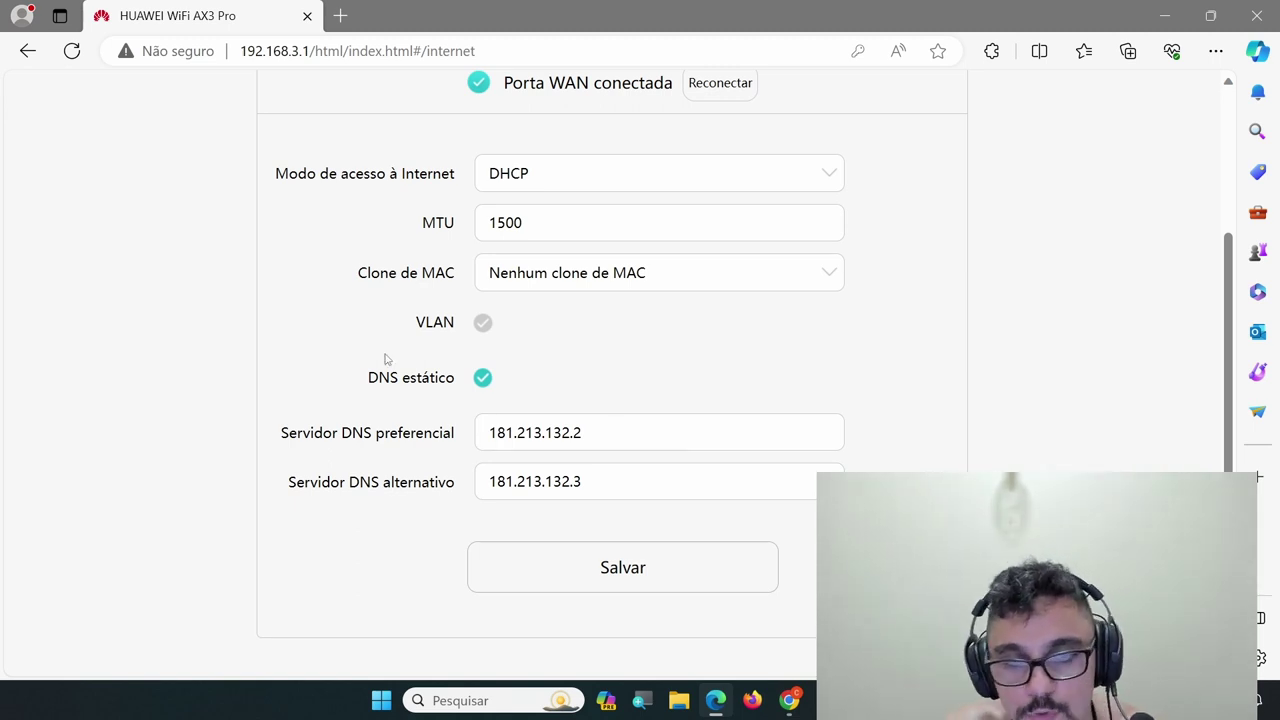
{"action": "left_click", "coordinate": [482, 382]}
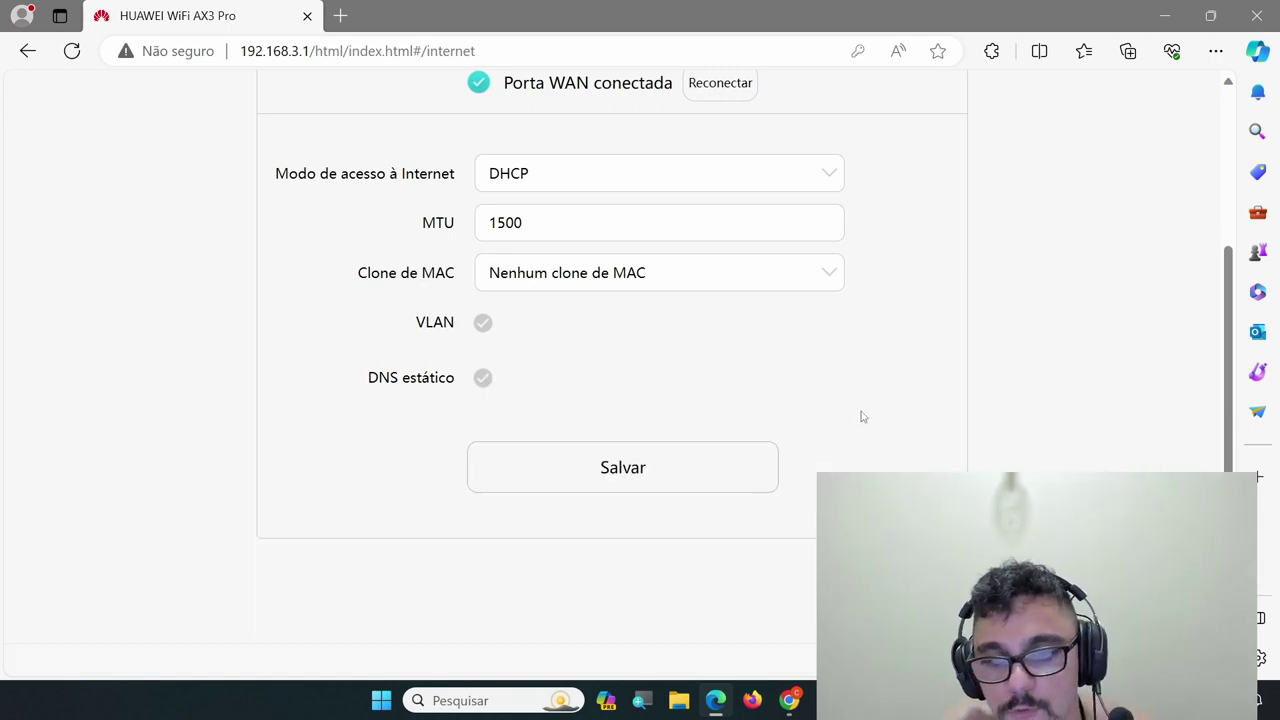
{"action": "scroll", "coordinate": [778, 408], "scroll_direction": "up", "scroll_amount": 3}
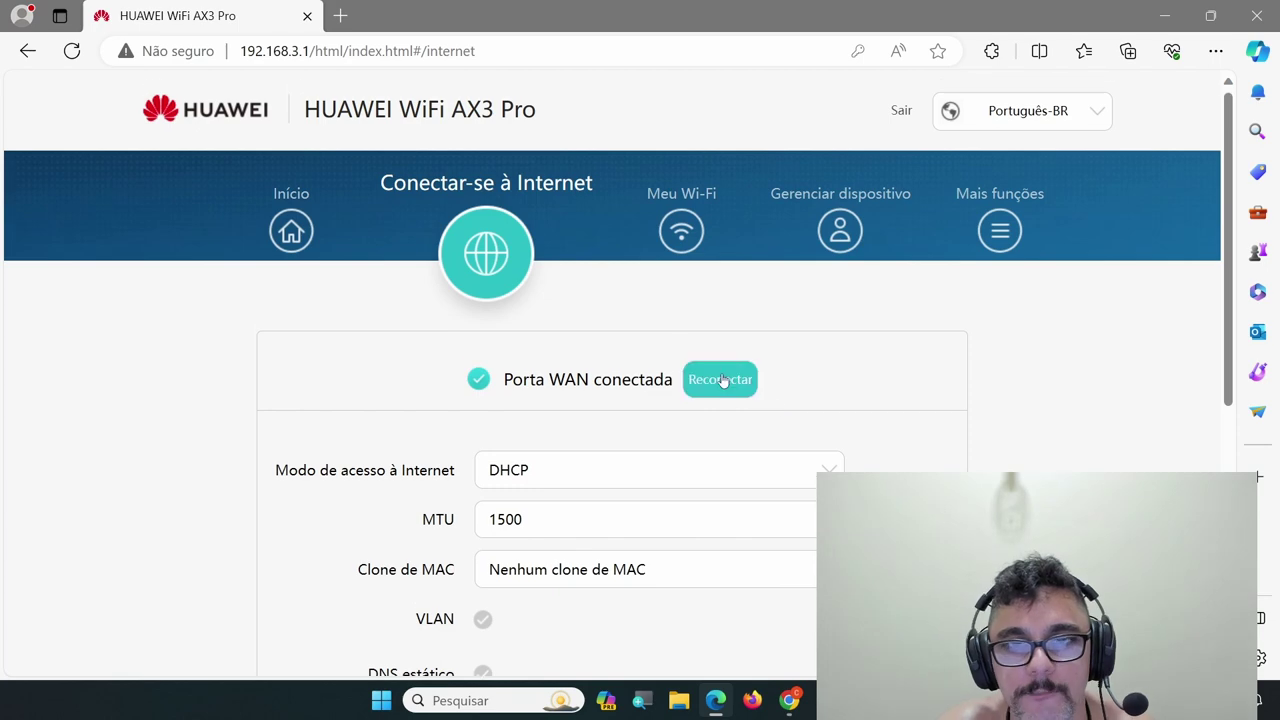
Turn off Priorizar 5 GHz on the Meu Wi-Fi page to split the bands
{"action": "left_click", "coordinate": [680, 233]}
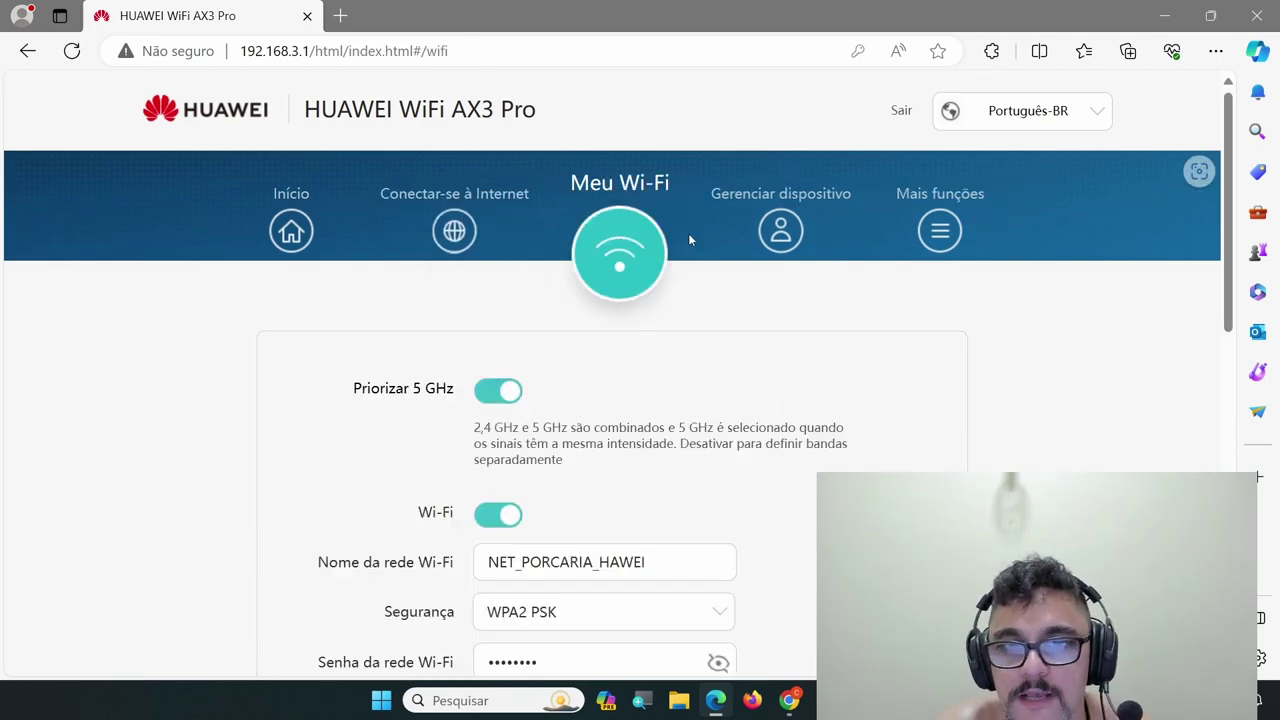
{"action": "scroll", "coordinate": [798, 412], "scroll_direction": "down", "scroll_amount": 2}
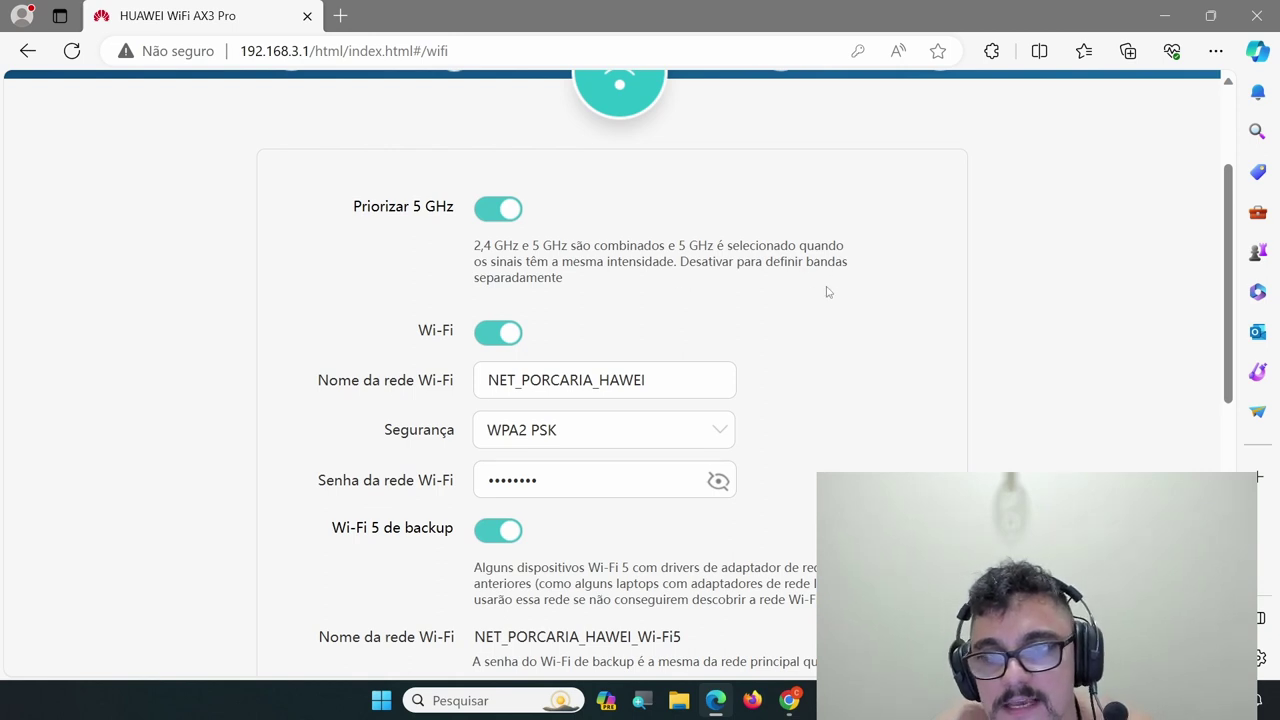
{"action": "left_click", "coordinate": [500, 218]}
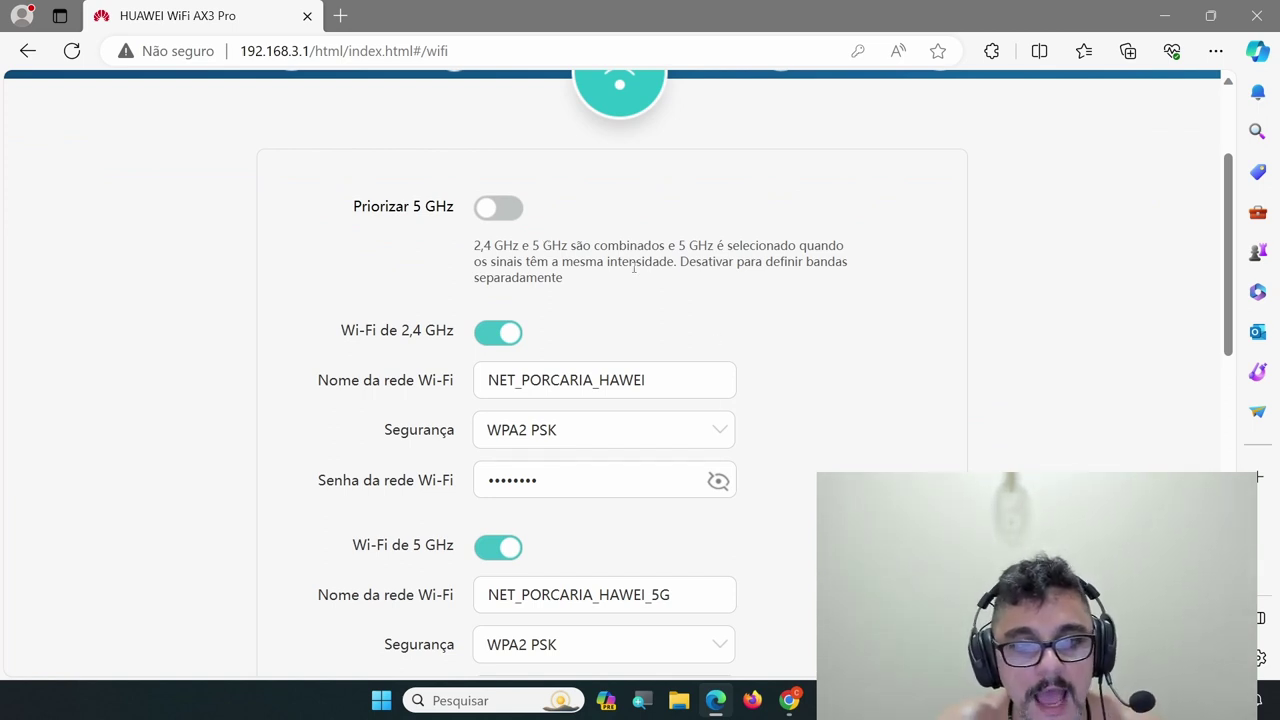
{"action": "scroll", "coordinate": [811, 378], "scroll_direction": "down", "scroll_amount": 2}
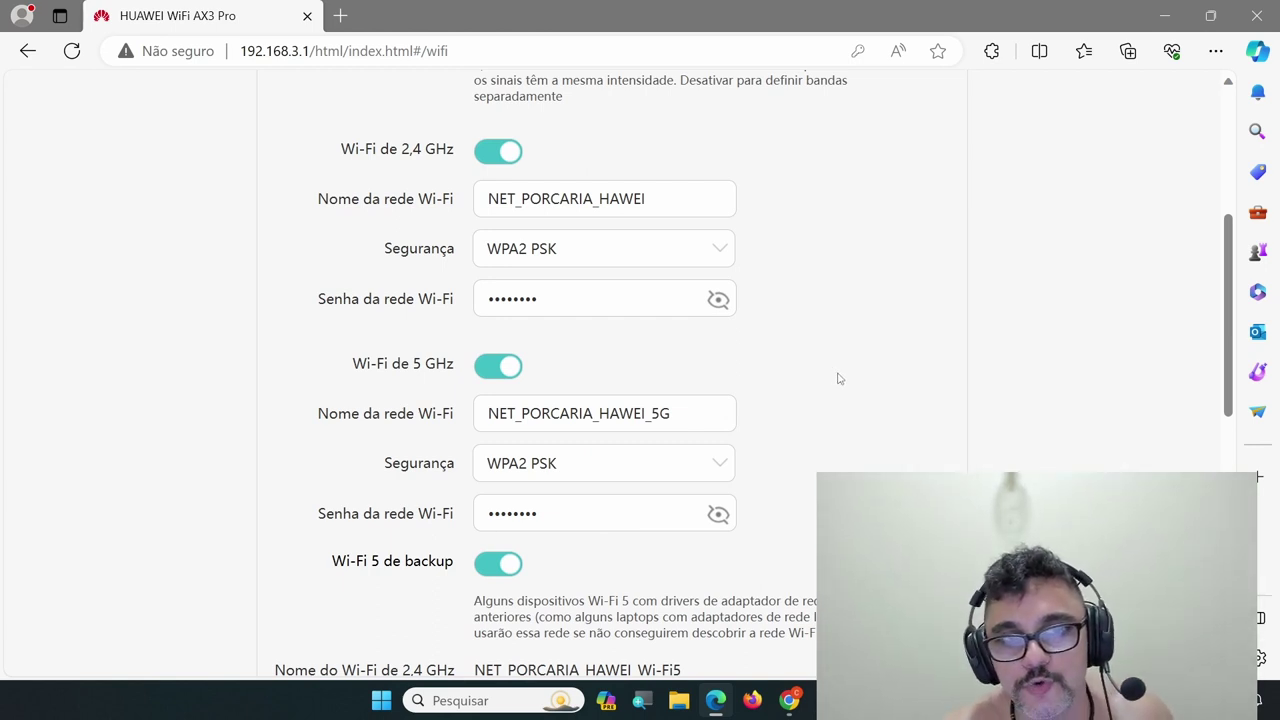
{"action": "scroll", "coordinate": [839, 378], "scroll_direction": "up", "scroll_amount": 1}
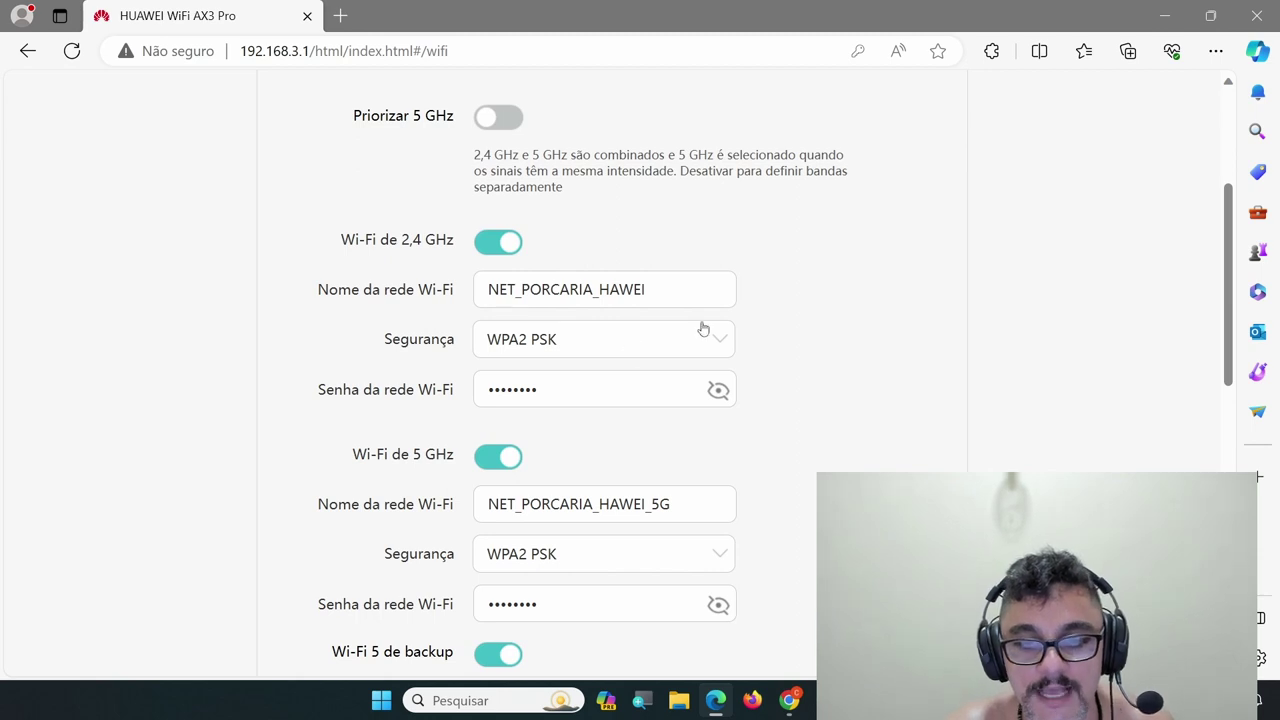
Append an underscore to rename the 2.4 GHz network NET_PORCARIA_HAWEI_
{"action": "scroll", "coordinate": [645, 330], "scroll_direction": "down", "scroll_amount": 1}
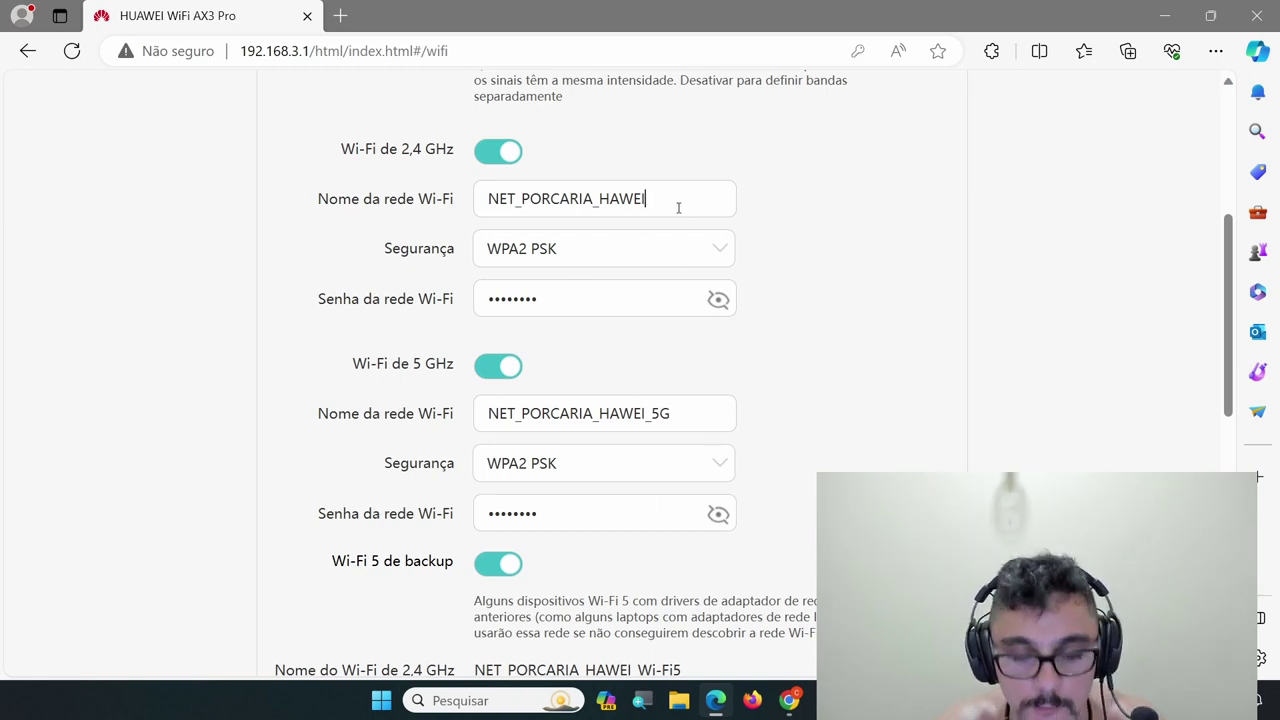
{"action": "type", "text": "_"}
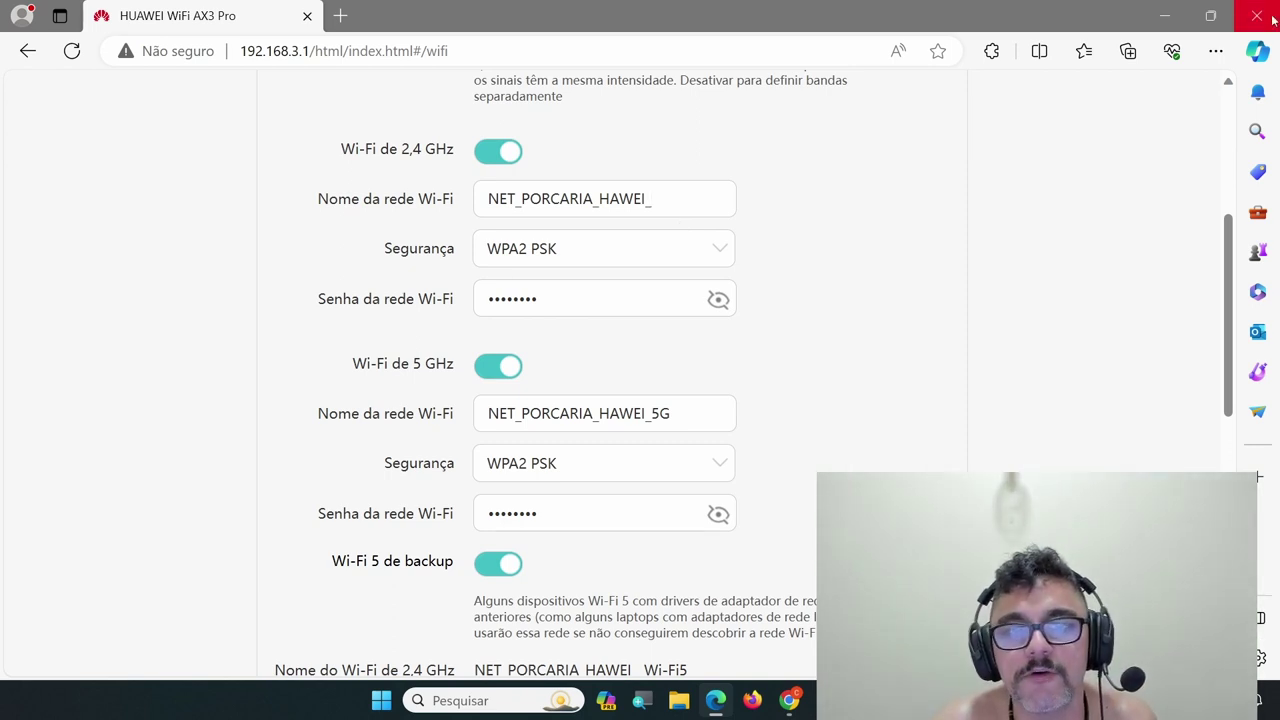
{"action": "scroll", "coordinate": [1025, 294], "scroll_direction": "up", "scroll_amount": 3}
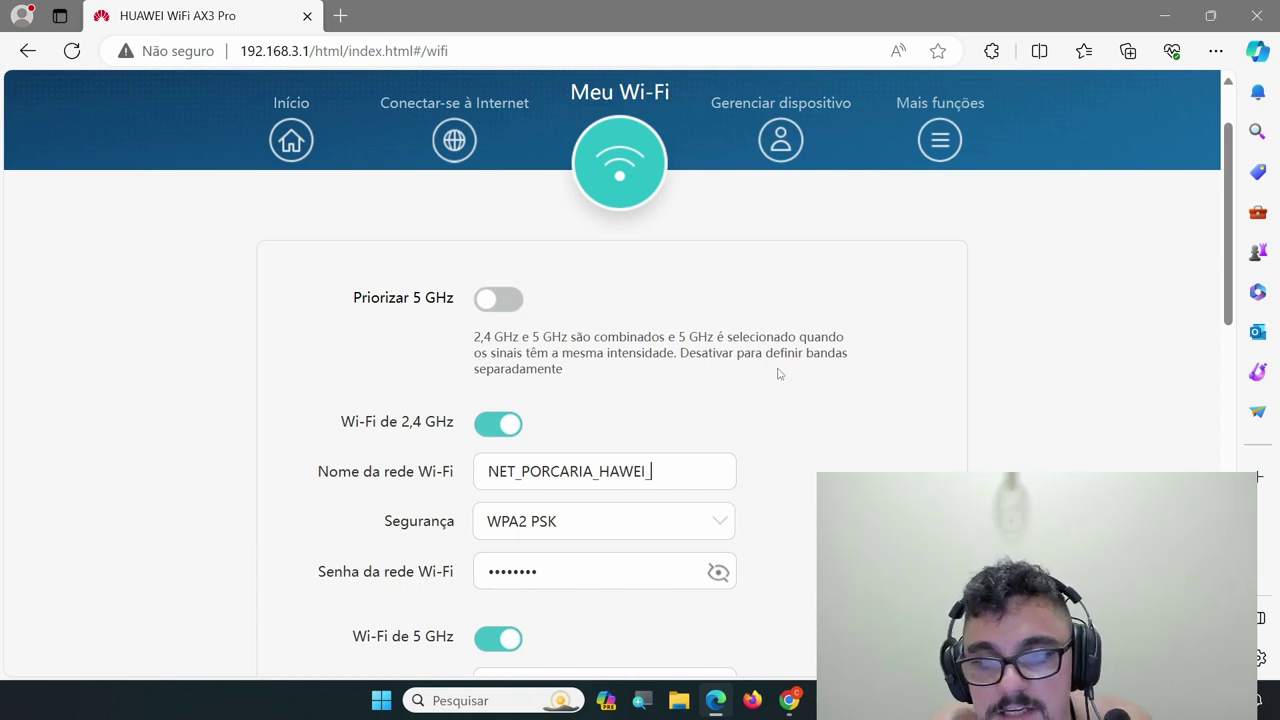
{"action": "scroll", "coordinate": [603, 346], "scroll_direction": "down", "scroll_amount": 1}
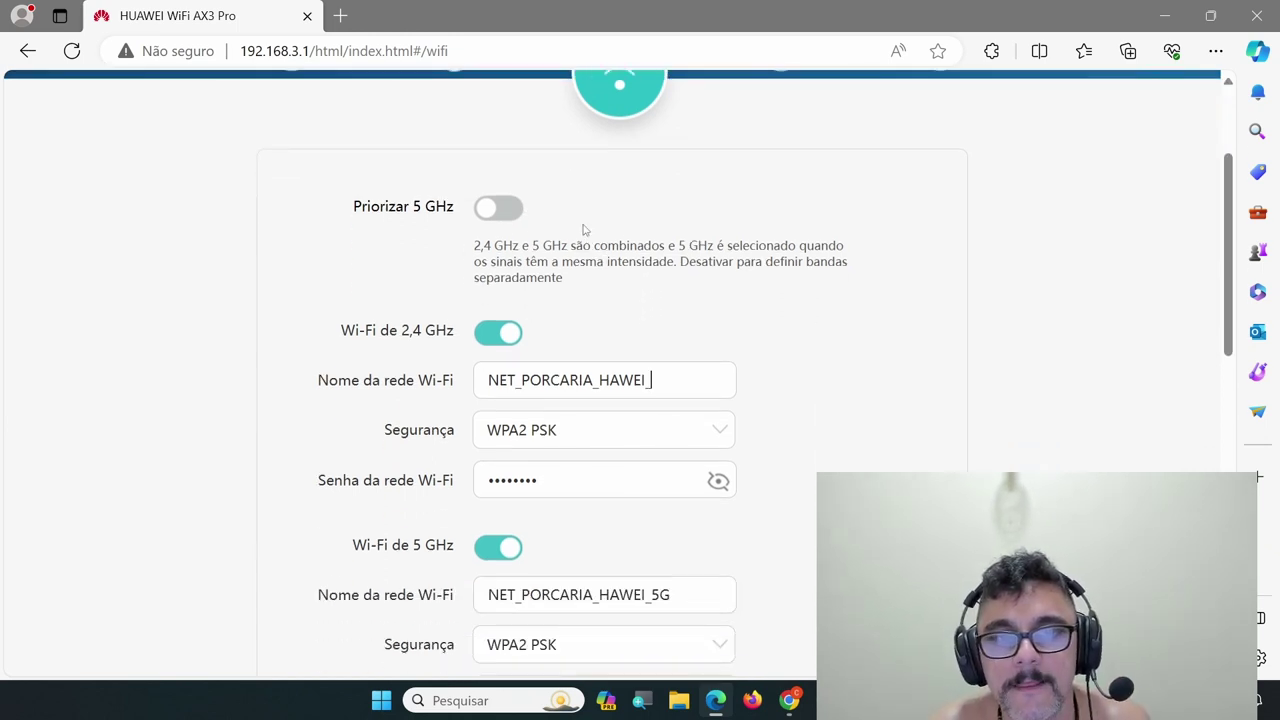
Turn Priorizar 5 GHz back on and confirm merging into NET_PORCARIA_HAWEI
{"action": "left_click", "coordinate": [511, 205]}
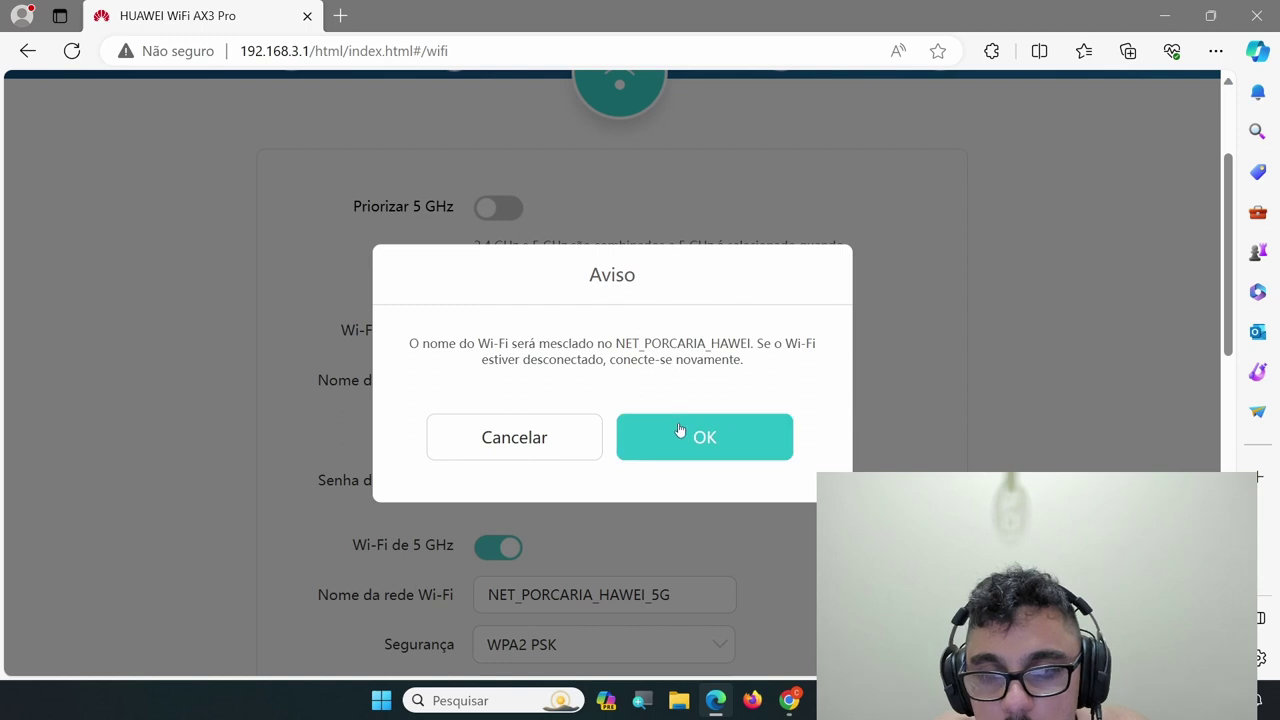
{"action": "left_click", "coordinate": [715, 442]}
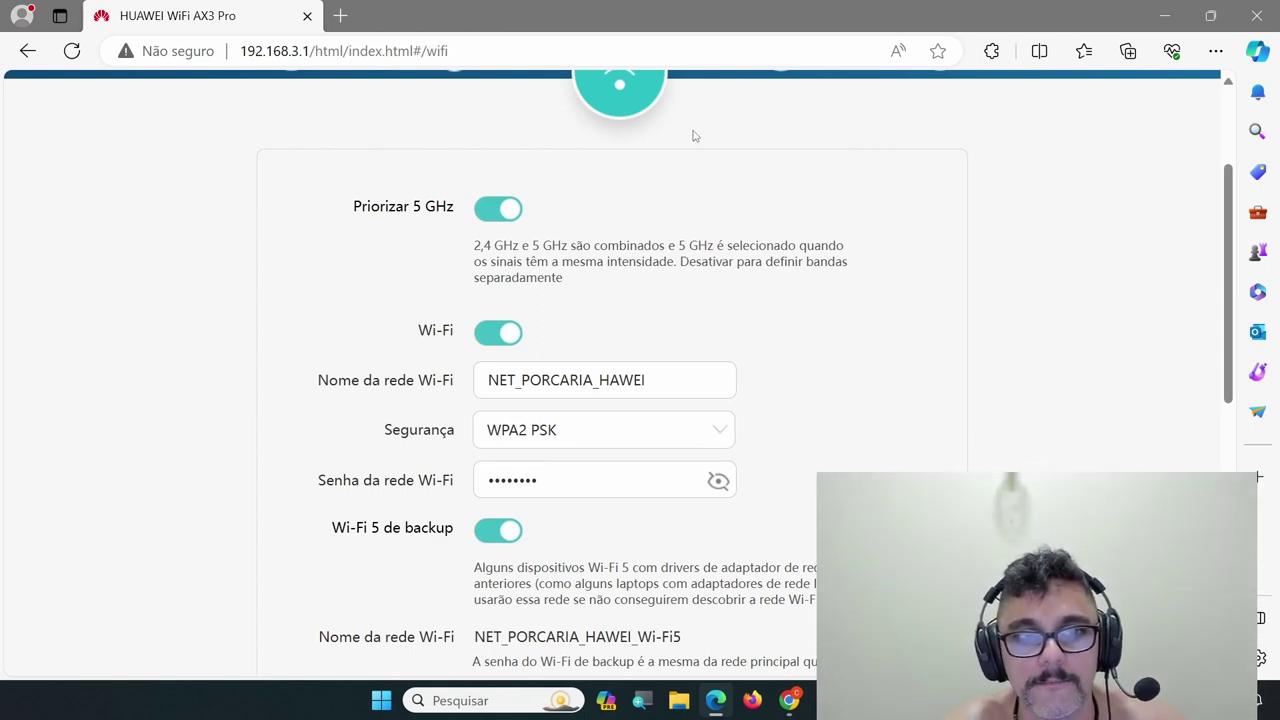
{"action": "scroll", "coordinate": [668, 213], "scroll_direction": "down", "scroll_amount": 1}
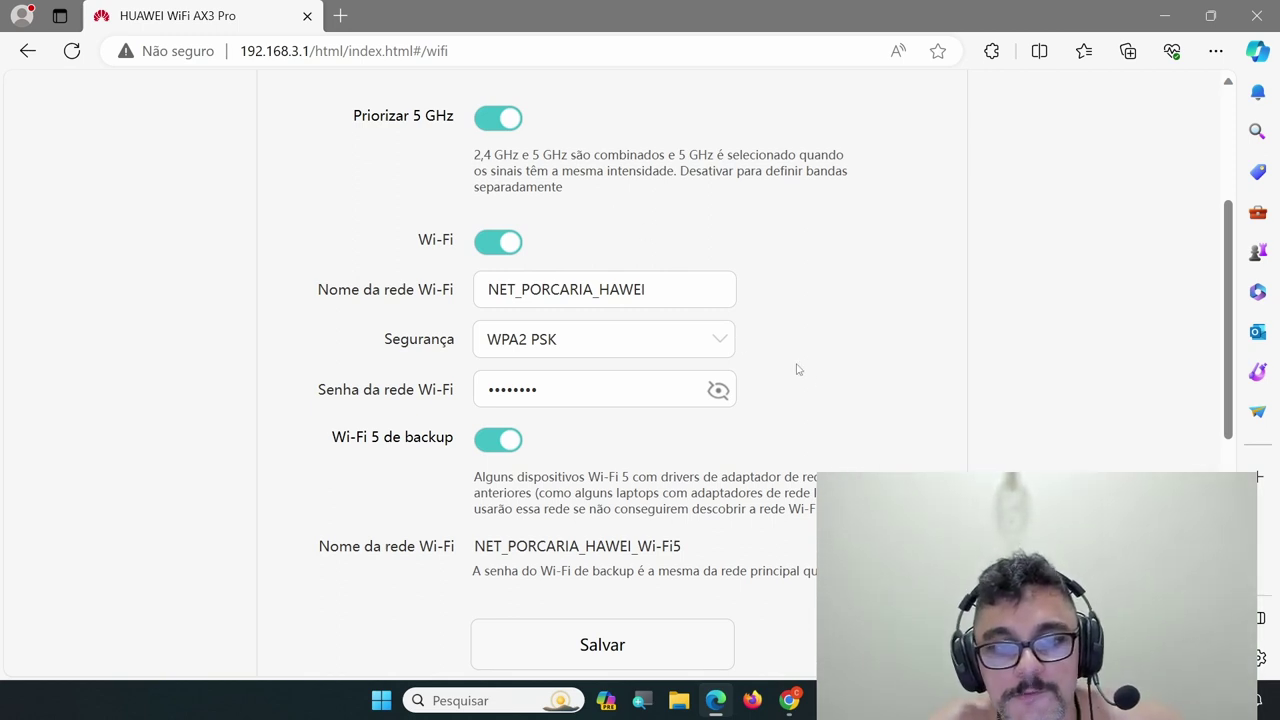
{"action": "scroll", "coordinate": [644, 300], "scroll_direction": "down", "scroll_amount": 1}
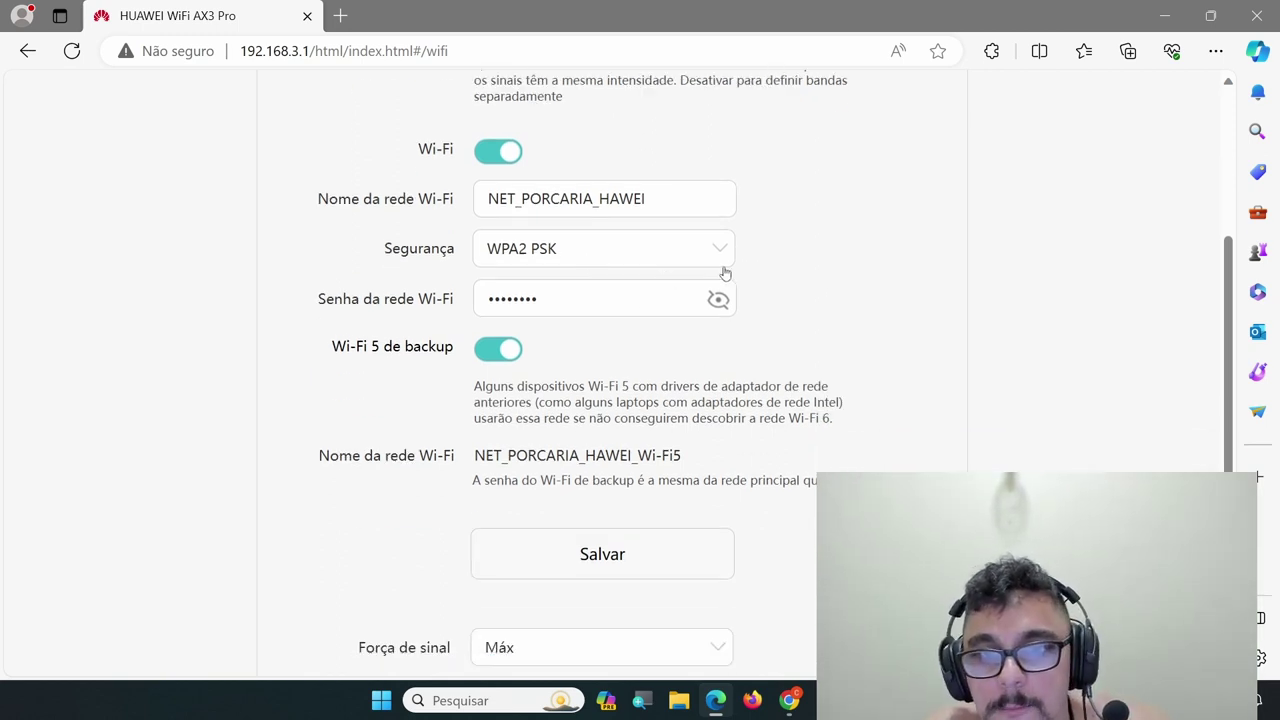
{"action": "left_click", "coordinate": [727, 252]}
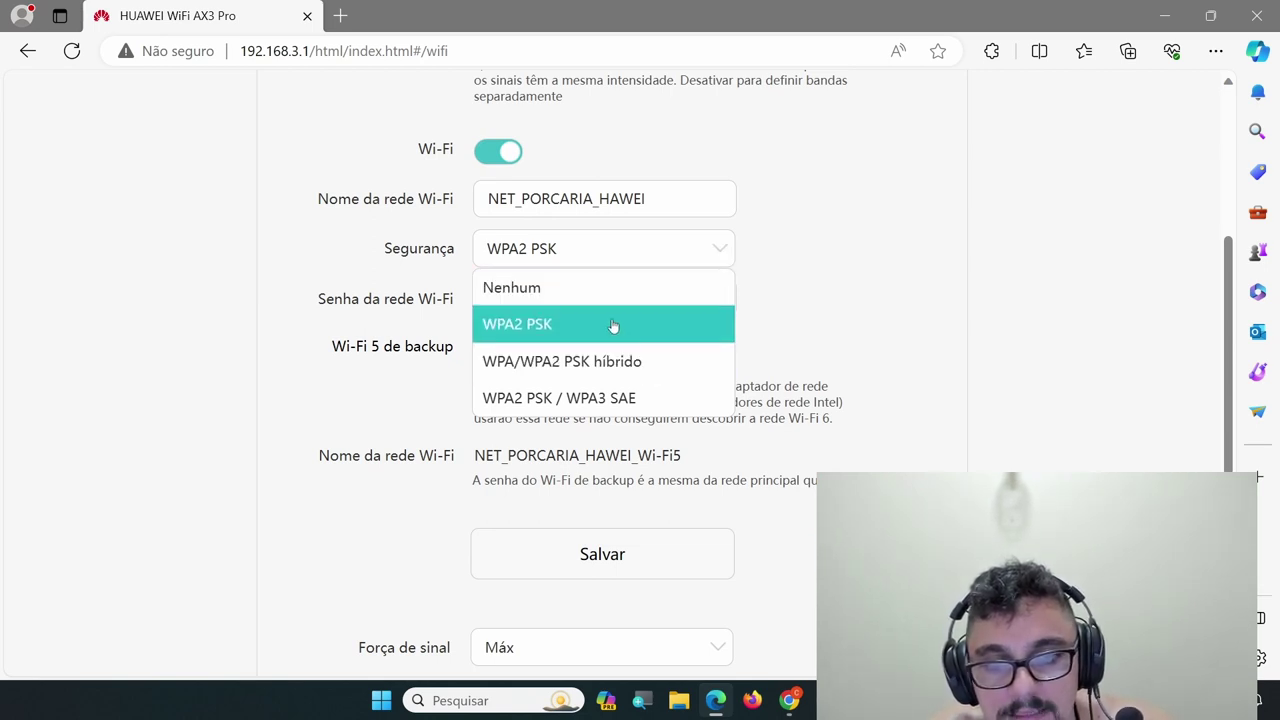
{"action": "left_click", "coordinate": [659, 399]}
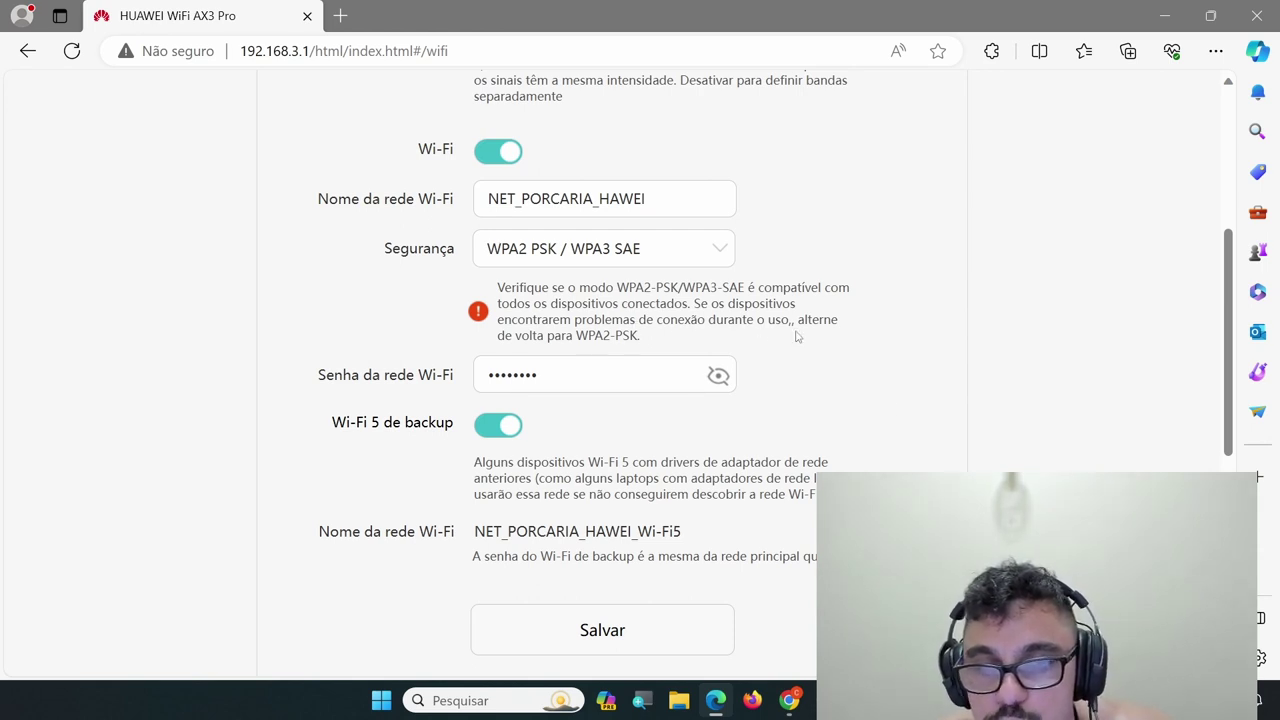
{"action": "left_click", "coordinate": [720, 250]}
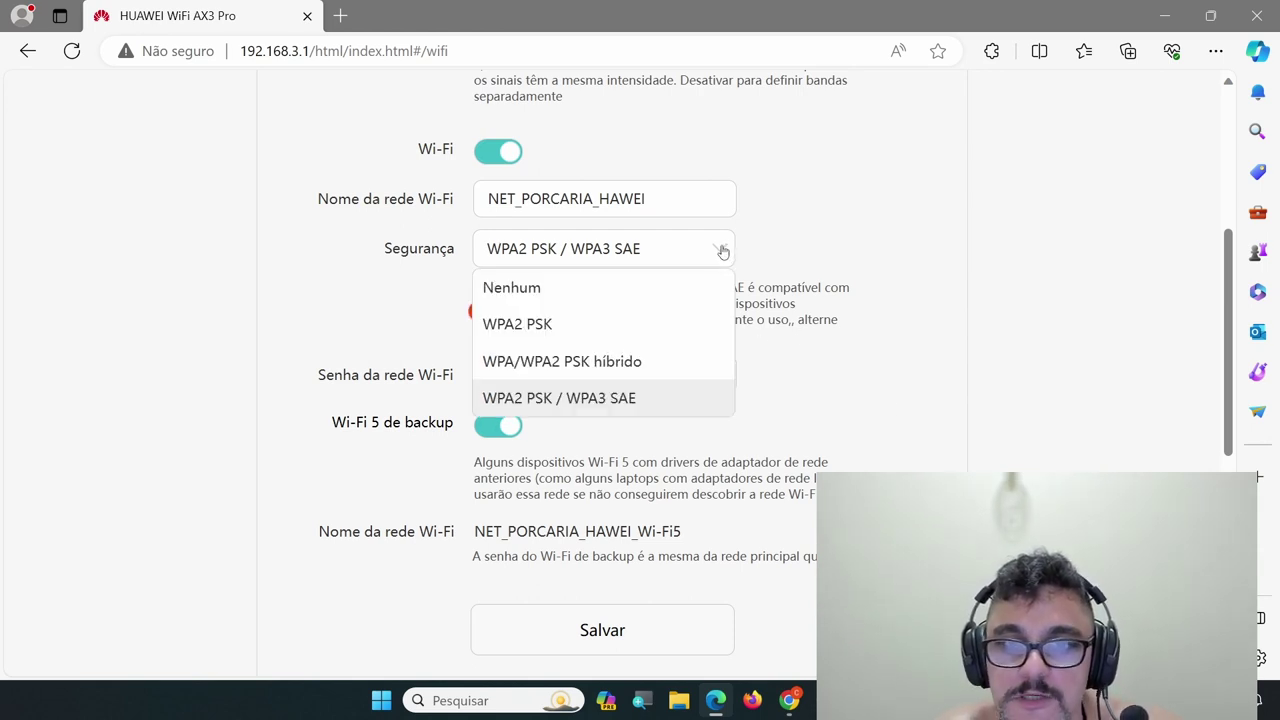
{"action": "left_click", "coordinate": [613, 337]}
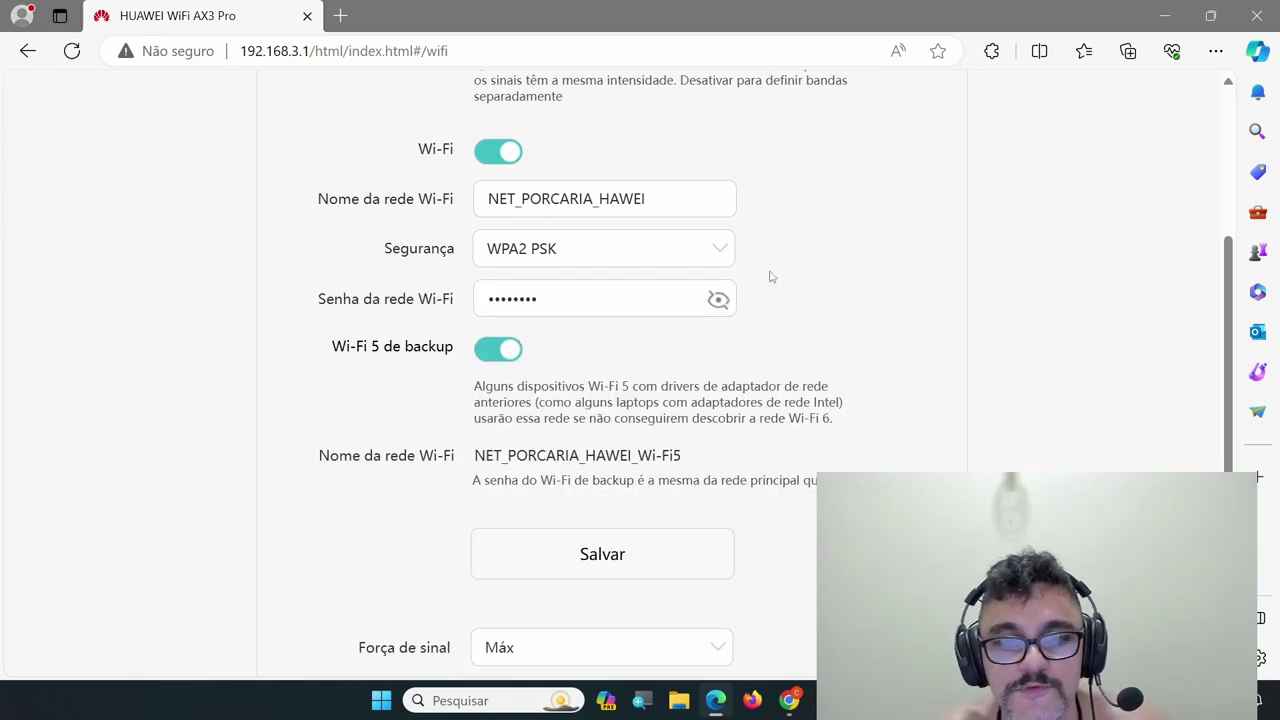
{"action": "scroll", "coordinate": [770, 277], "scroll_direction": "down", "scroll_amount": 1}
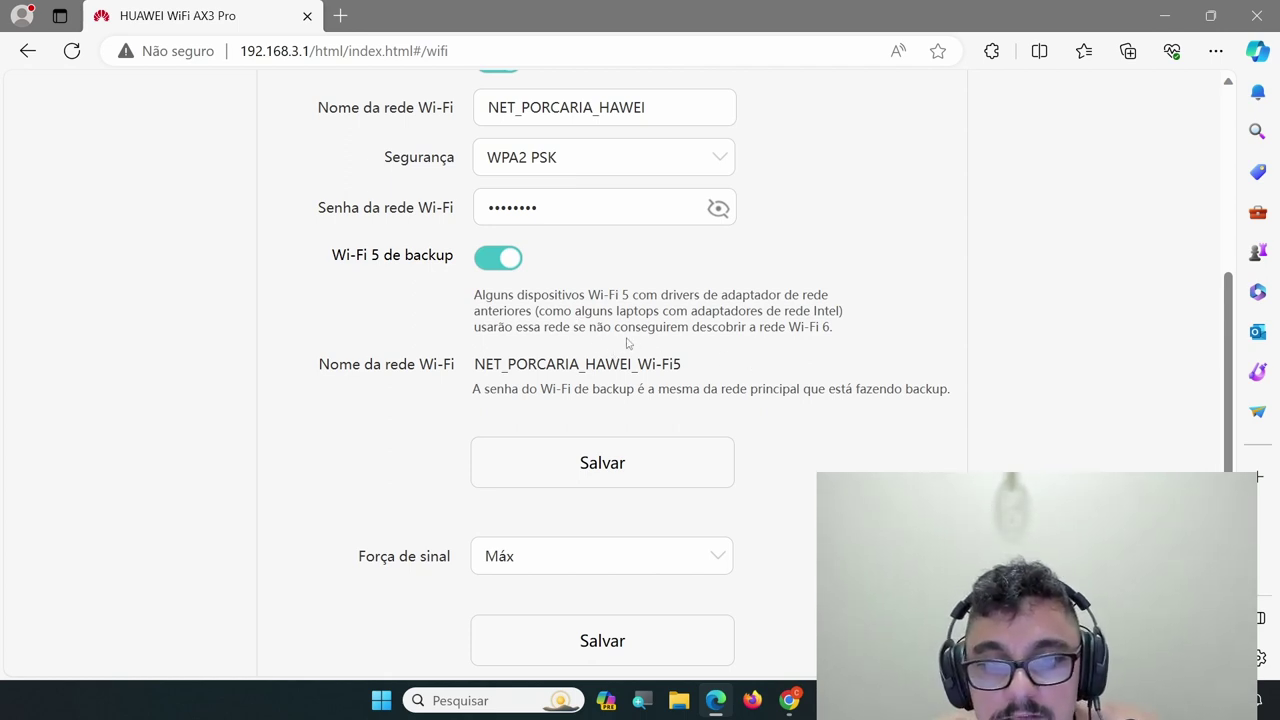
Set Força de sinal to Máx and save the Wi-Fi settings
{"action": "scroll", "coordinate": [752, 290], "scroll_direction": "down", "scroll_amount": 1}
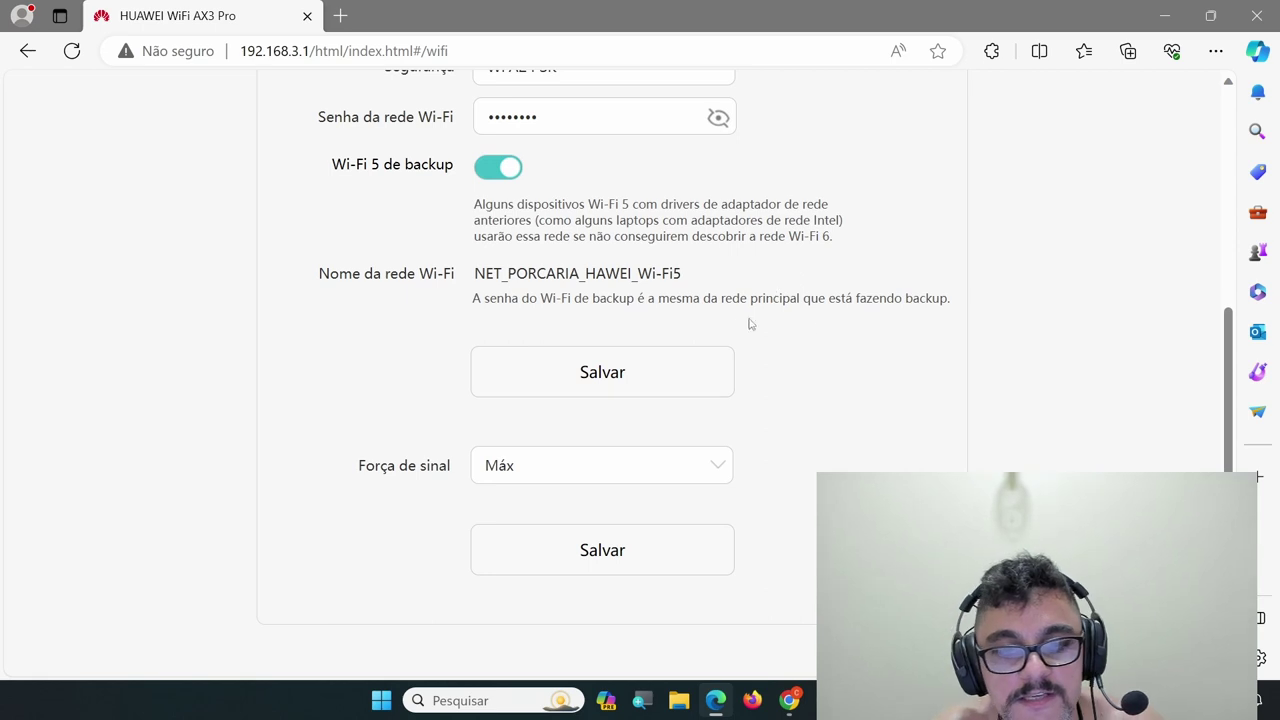
{"action": "scroll", "coordinate": [752, 325], "scroll_direction": "down", "scroll_amount": 1}
{"action": "left_click", "coordinate": [722, 375]}
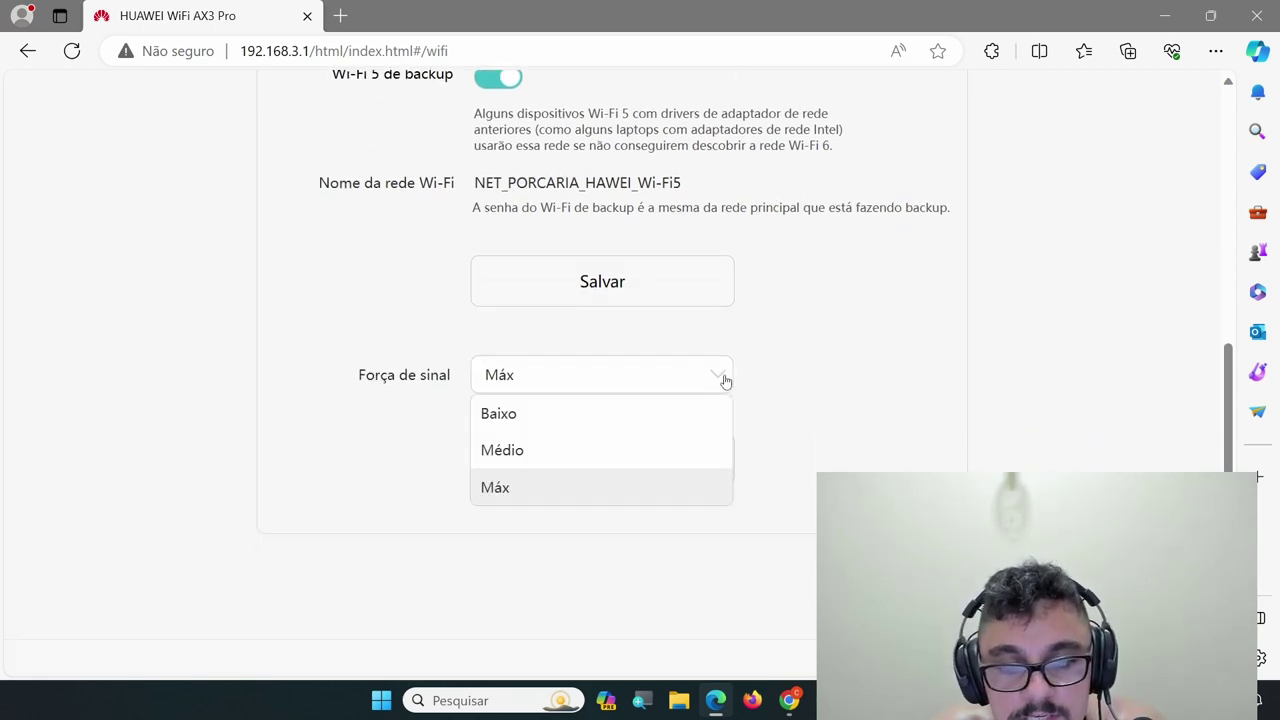
{"action": "left_click", "coordinate": [494, 500]}
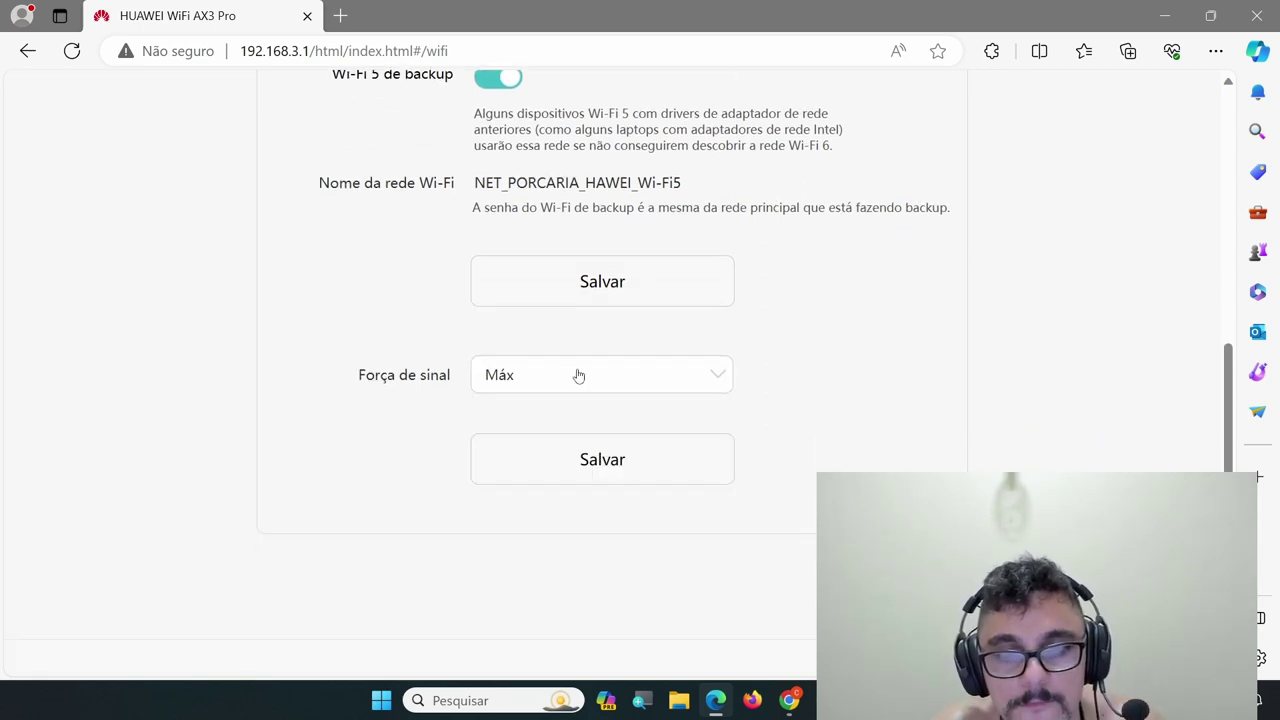
{"action": "left_click", "coordinate": [628, 278]}
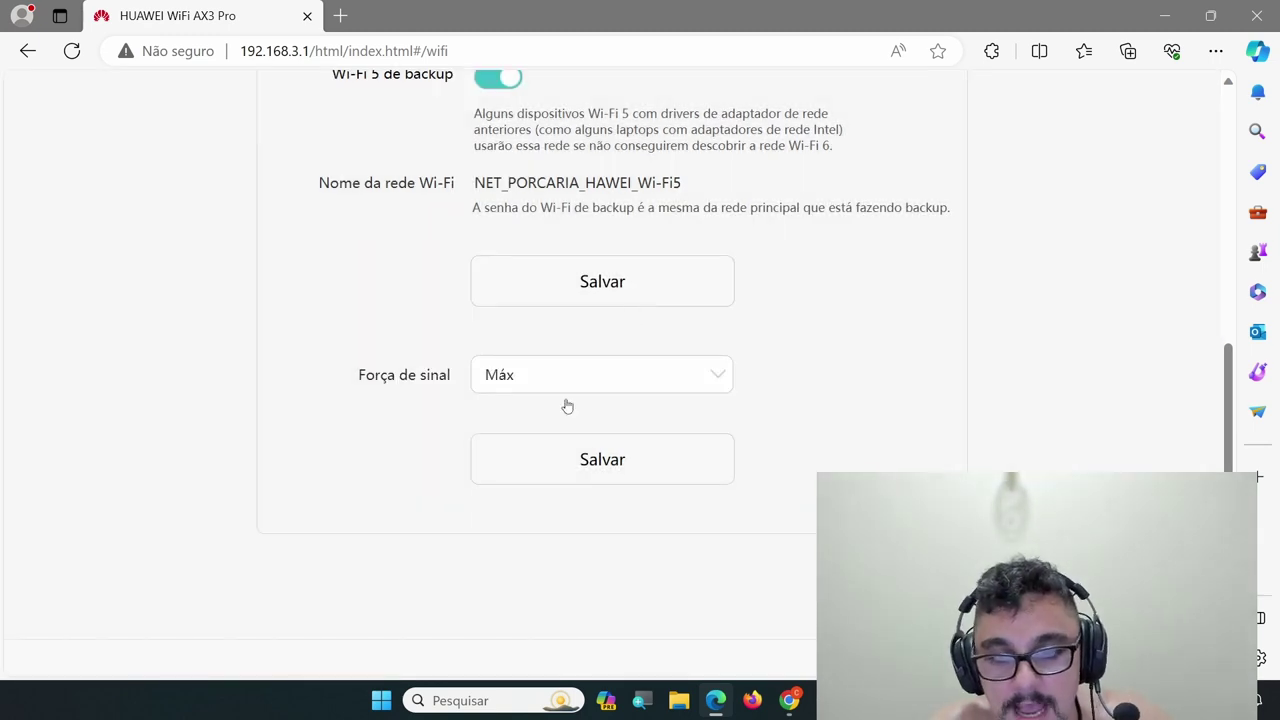
{"action": "left_click", "coordinate": [659, 470]}
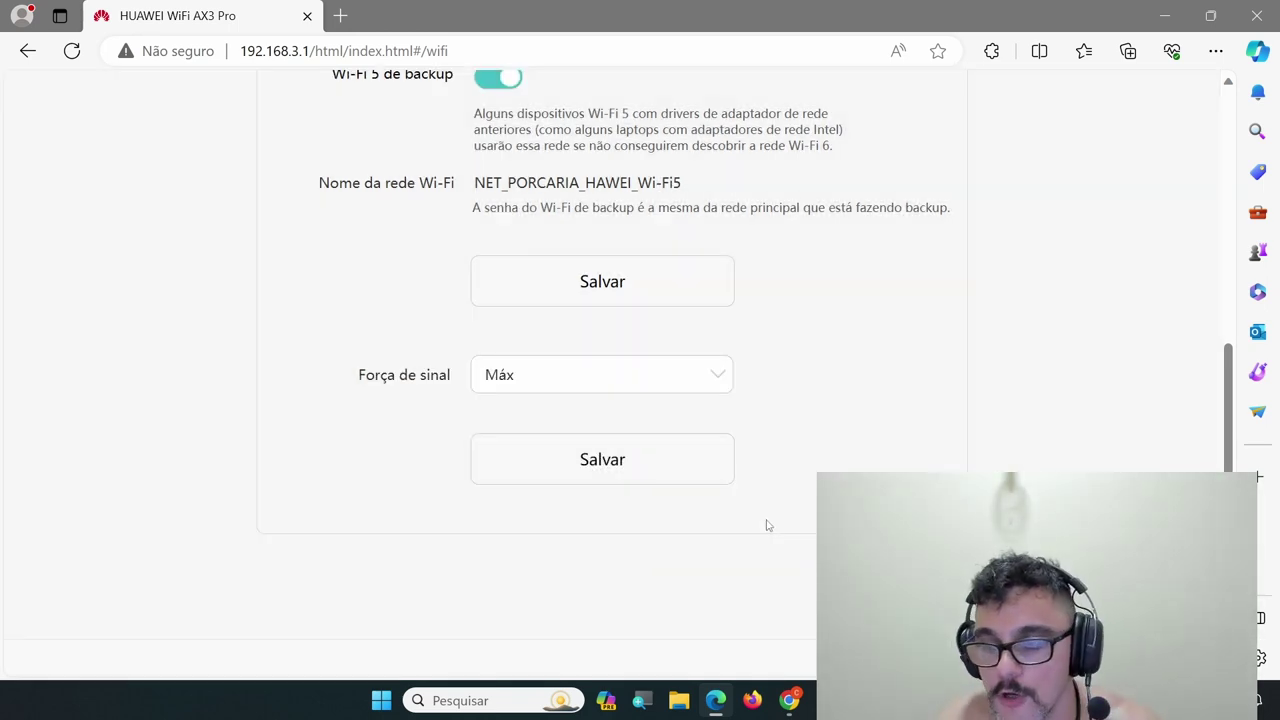
{"action": "scroll", "coordinate": [770, 530], "scroll_direction": "down", "scroll_amount": 2}
{"action": "scroll", "coordinate": [879, 413], "scroll_direction": "up", "scroll_amount": 8}
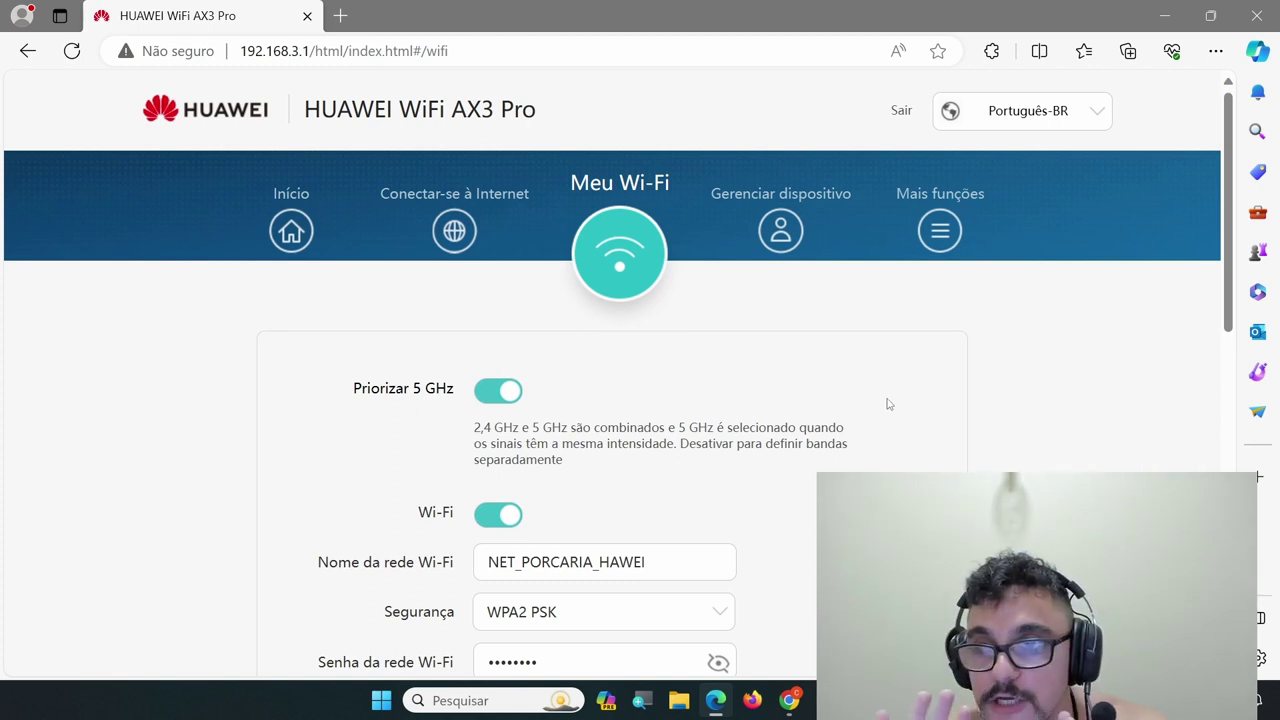
Cancel Edge's 'Ativar a navegação por cursor?' prompt to view the Gerenciar dispositivo list
{"action": "key", "text": "F7"}
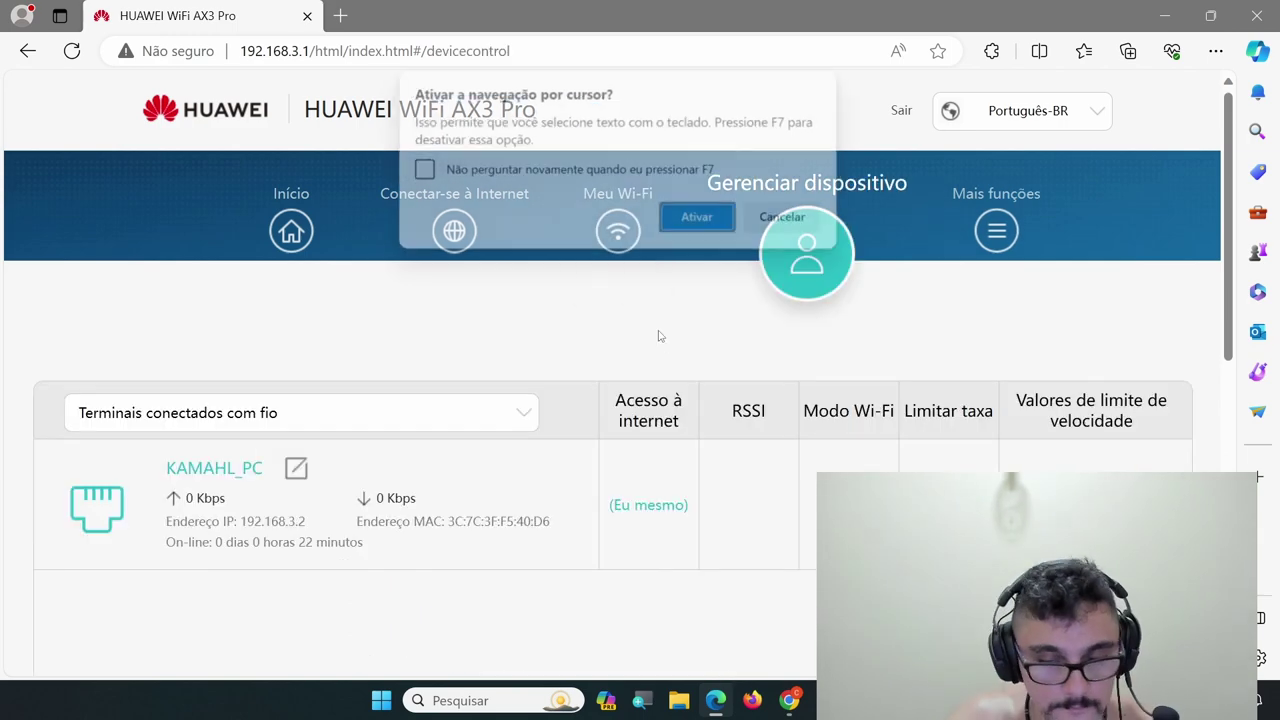
{"action": "left_click", "coordinate": [797, 216]}
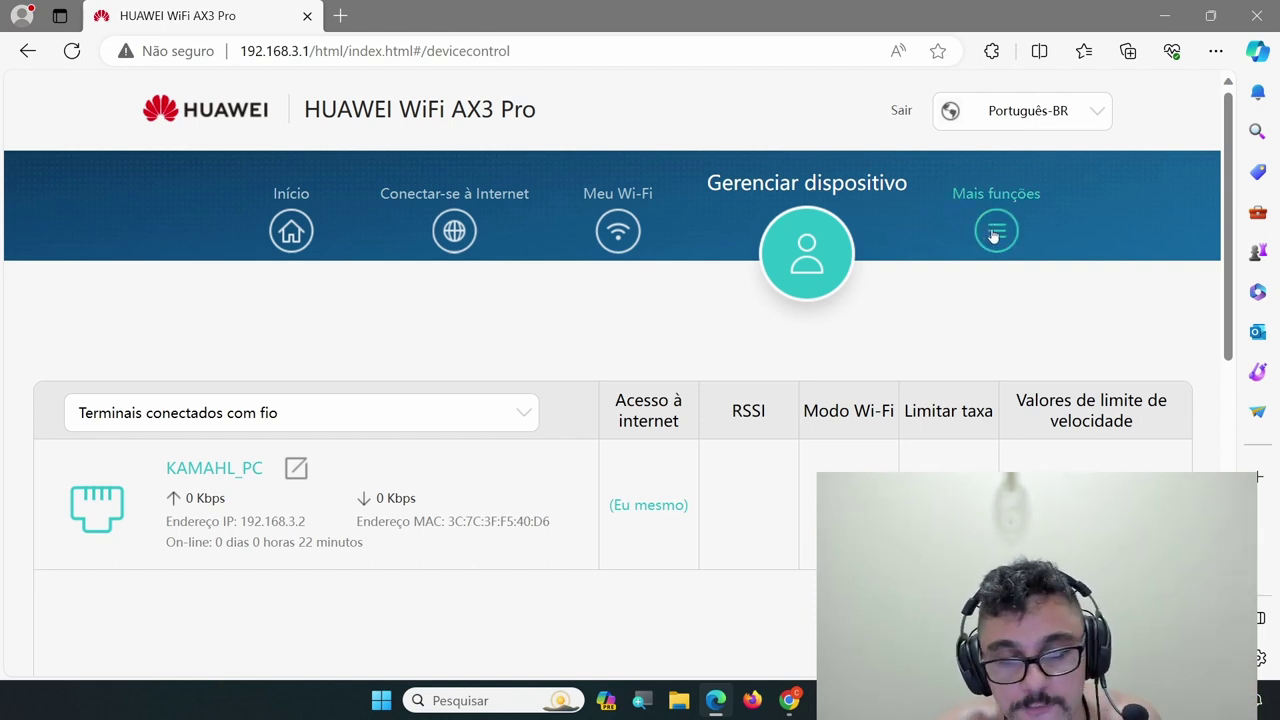
Open Mais funções and review the Sobre o roteador router information
{"action": "left_click", "coordinate": [993, 235]}
{"action": "scroll", "coordinate": [78, 440], "scroll_direction": "down", "scroll_amount": 2}
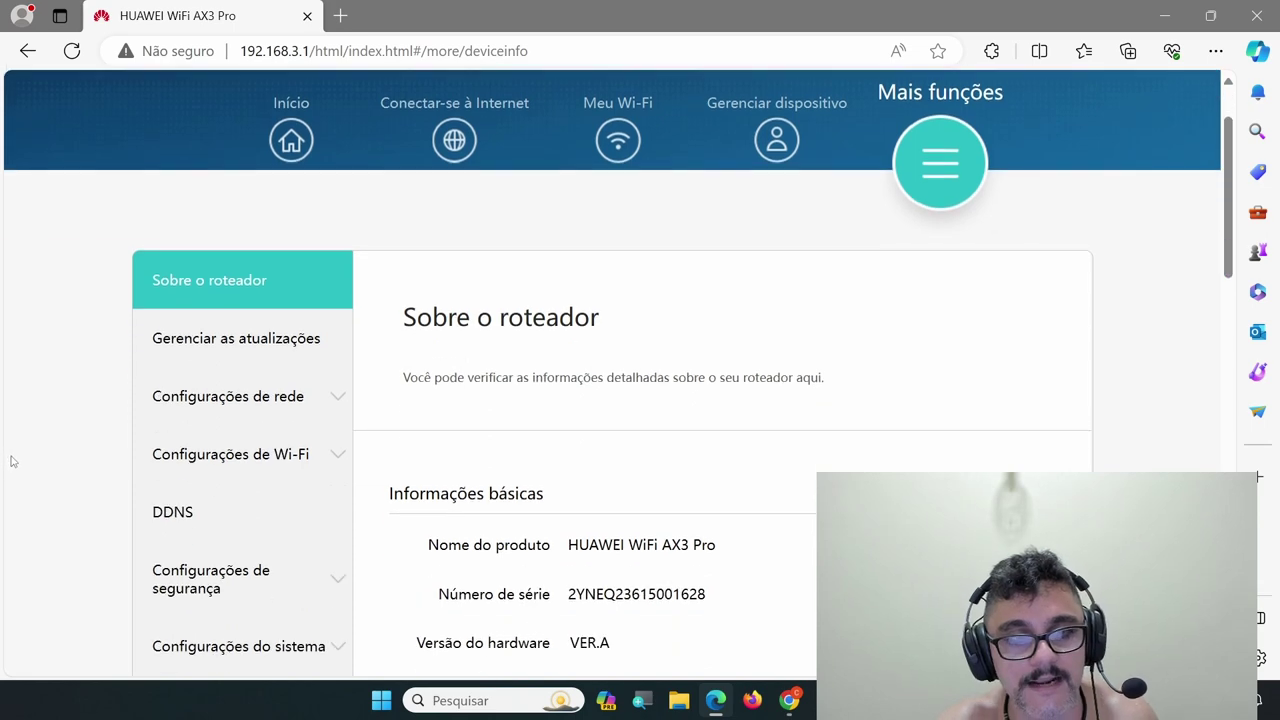
{"action": "scroll", "coordinate": [622, 407], "scroll_direction": "down", "scroll_amount": 5}
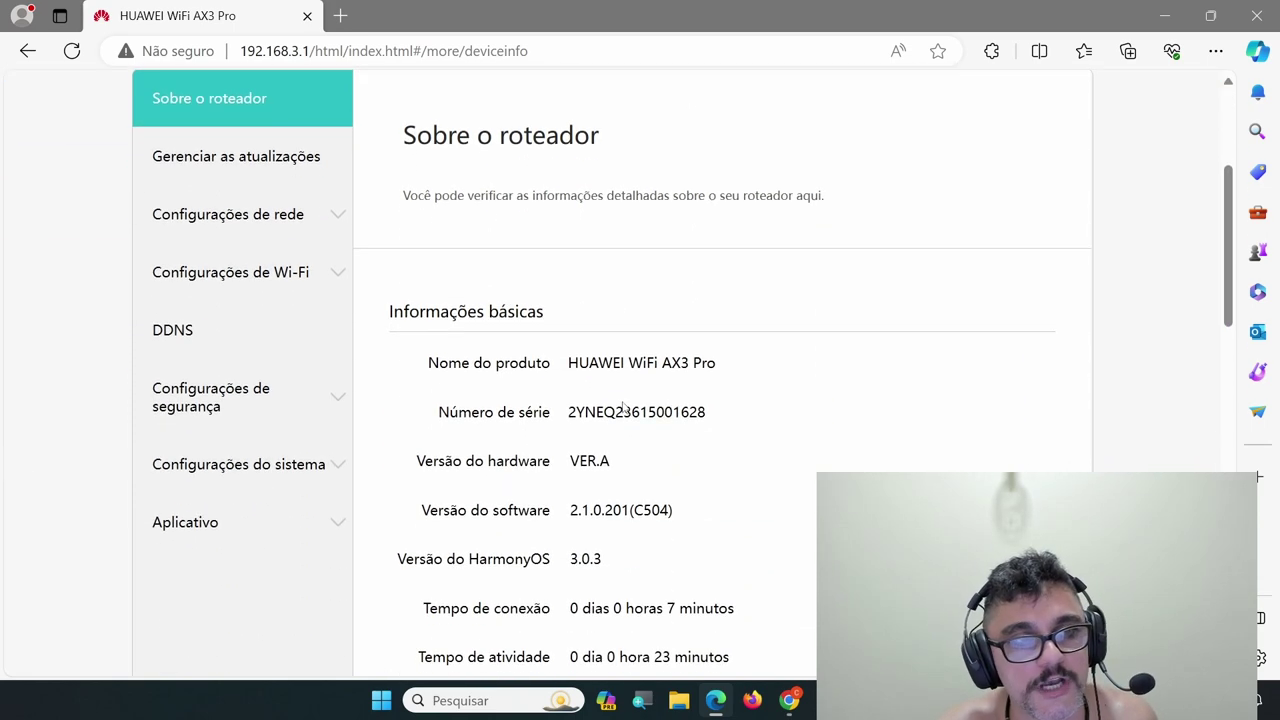
{"action": "scroll", "coordinate": [672, 303], "scroll_direction": "down", "scroll_amount": 3}
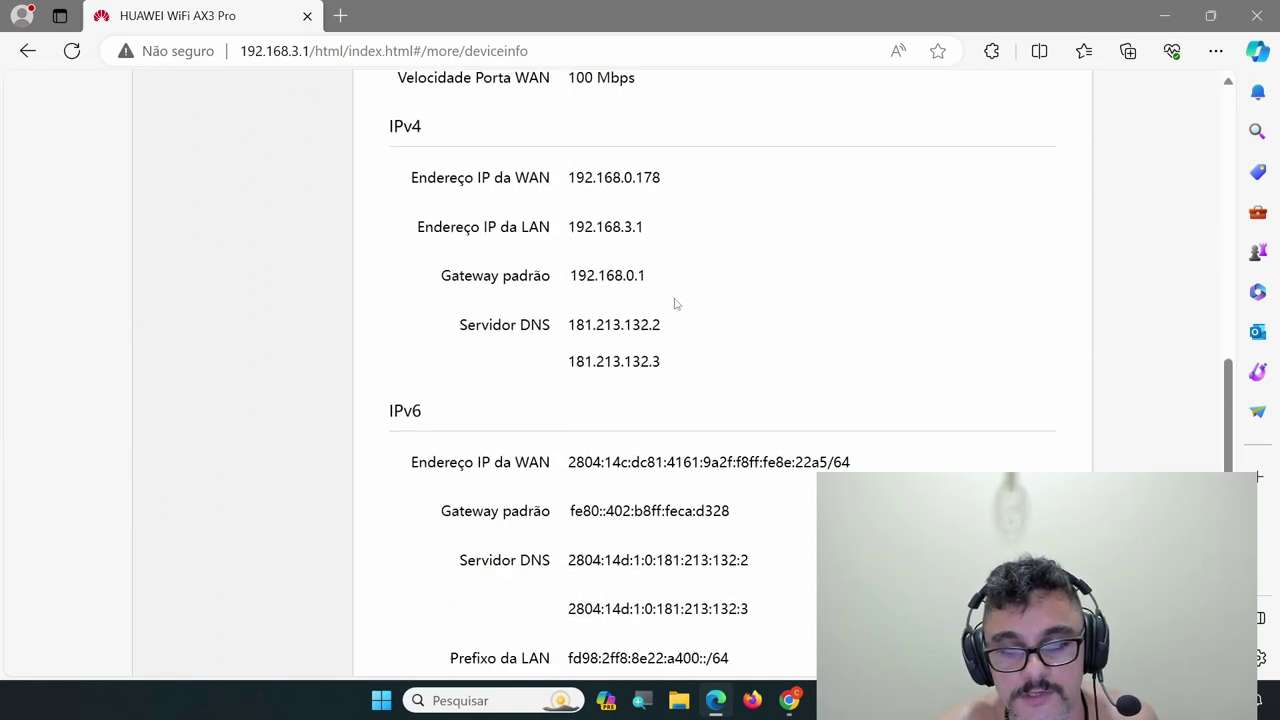
{"action": "scroll", "coordinate": [674, 304], "scroll_direction": "down", "scroll_amount": 3}
{"action": "scroll", "coordinate": [676, 307], "scroll_direction": "up", "scroll_amount": 4}
{"action": "scroll", "coordinate": [675, 306], "scroll_direction": "up", "scroll_amount": 10}
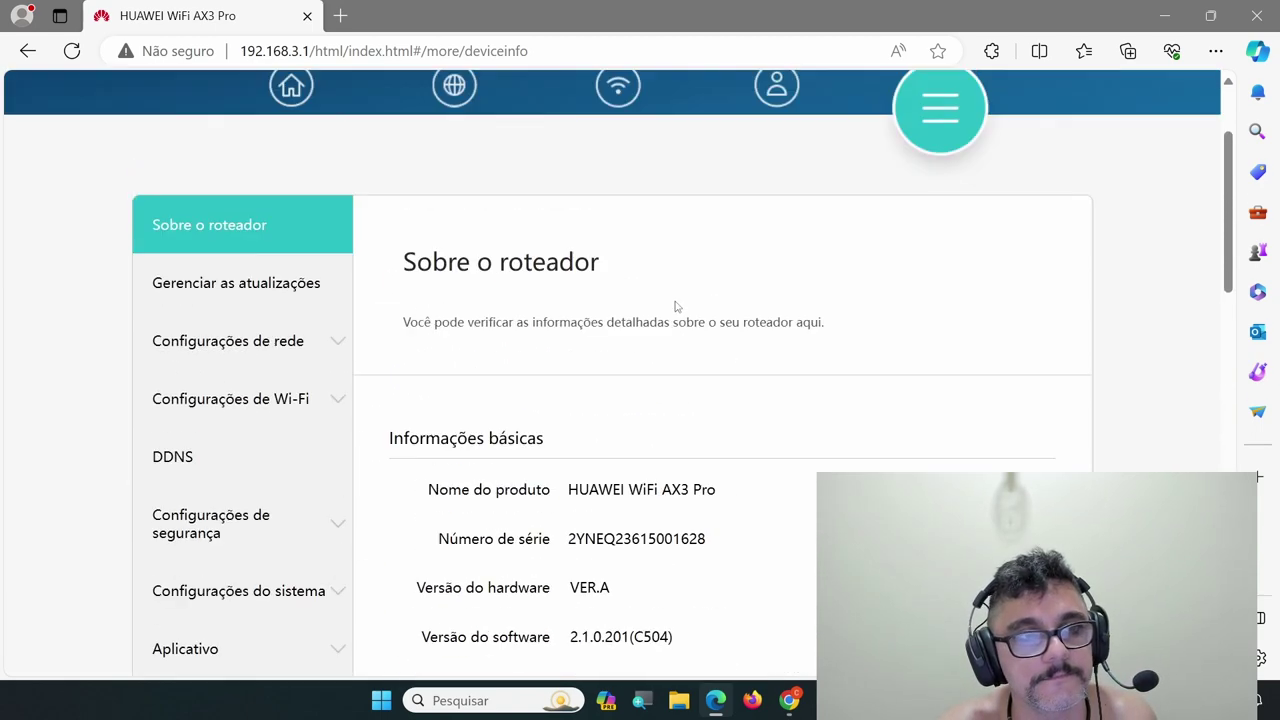
Review Gerenciar atualizações: firmware 2.1.0.201(C504), update 2.1.0.202(C504) available, auto-update on
{"action": "left_click", "coordinate": [270, 334]}
{"action": "scroll", "coordinate": [594, 403], "scroll_direction": "down", "scroll_amount": 1}
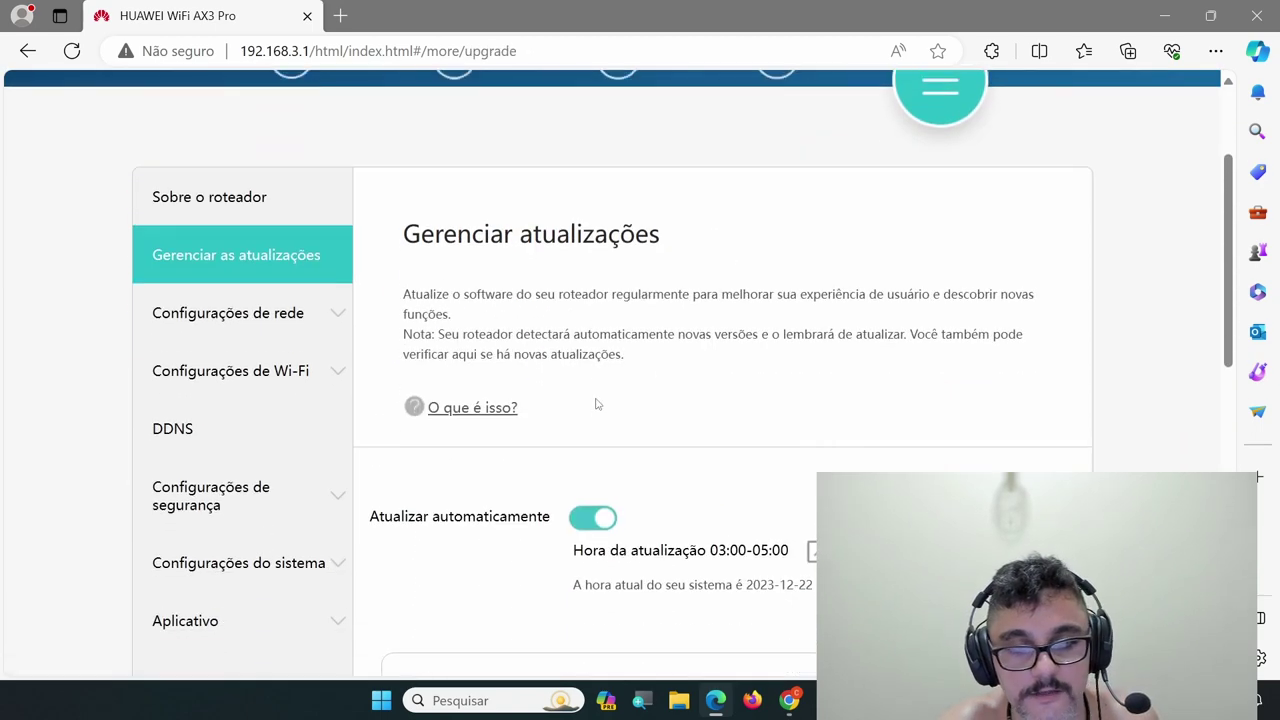
{"action": "scroll", "coordinate": [829, 463], "scroll_direction": "down", "scroll_amount": 1}
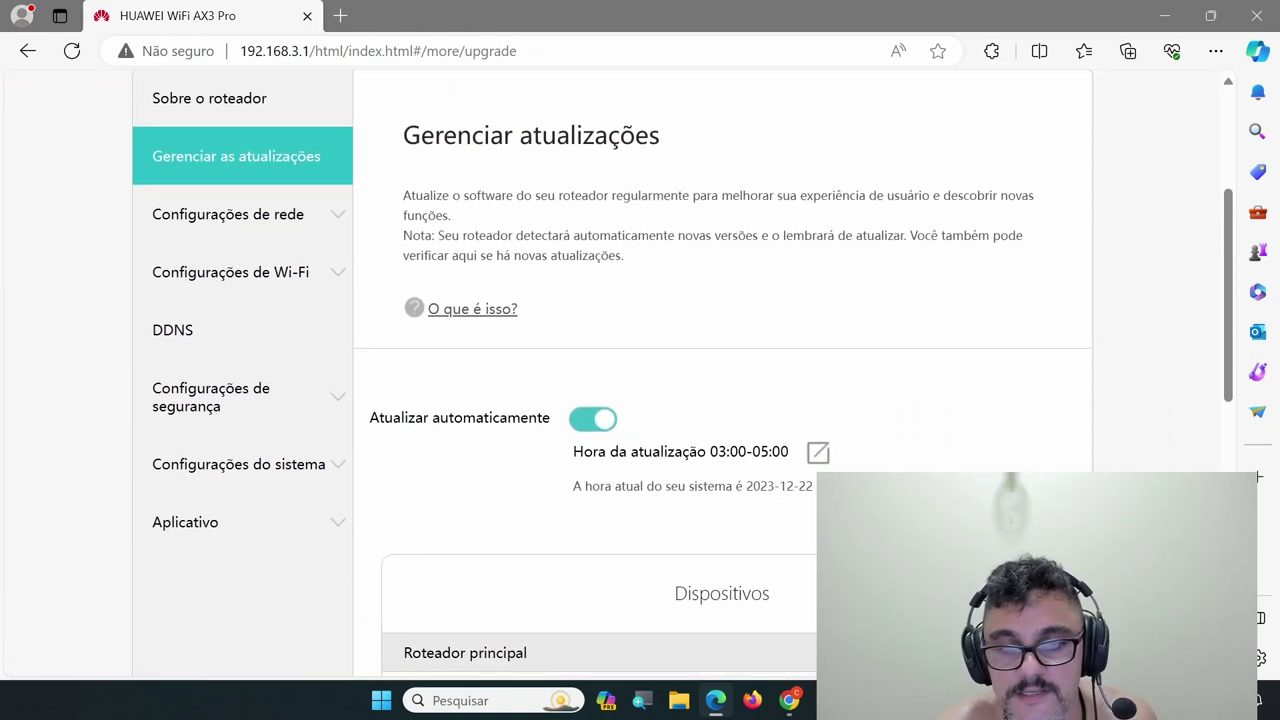
{"action": "scroll", "coordinate": [837, 457], "scroll_direction": "down", "scroll_amount": 2}
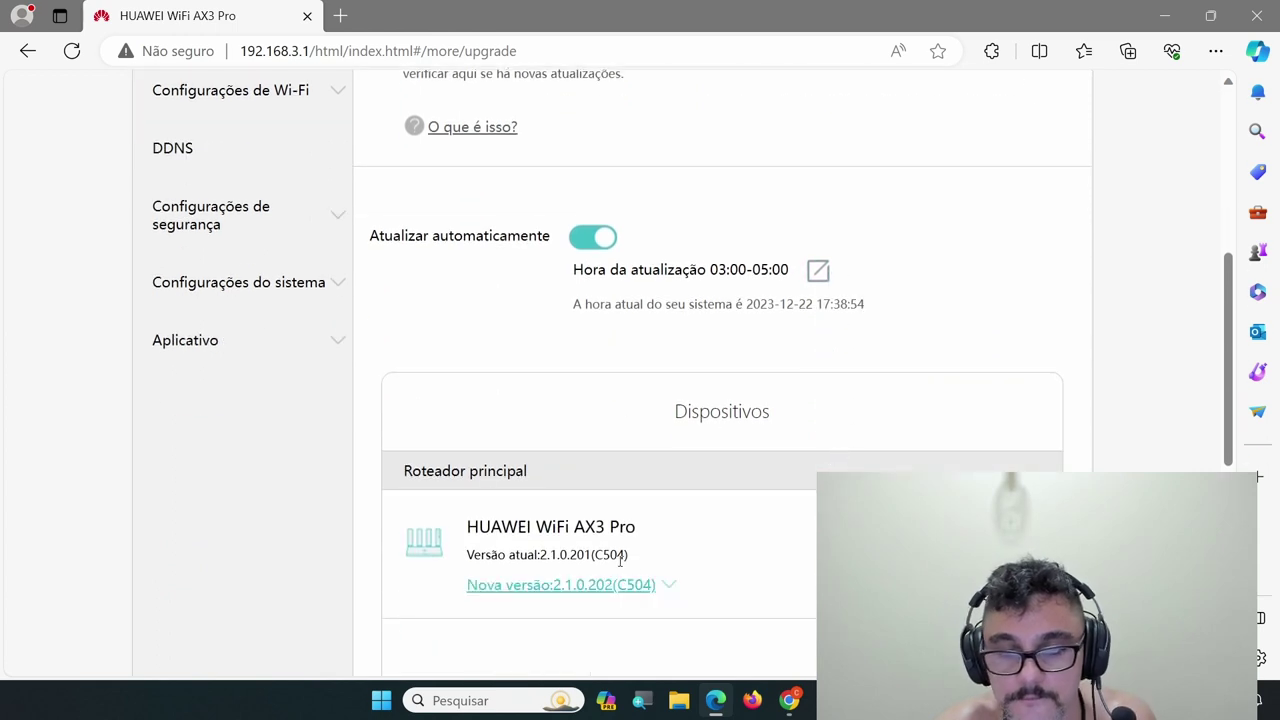
{"action": "scroll", "coordinate": [872, 378], "scroll_direction": "down", "scroll_amount": 2}
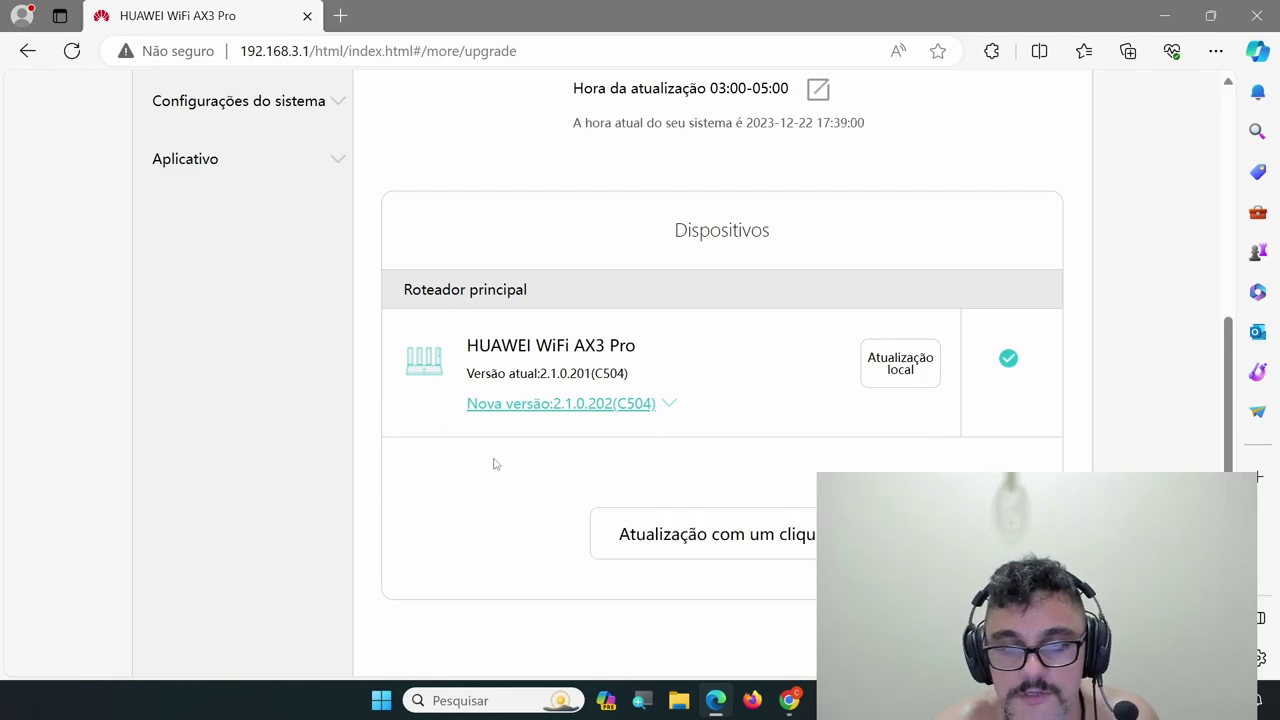
{"action": "scroll", "coordinate": [606, 407], "scroll_direction": "up", "scroll_amount": 4}
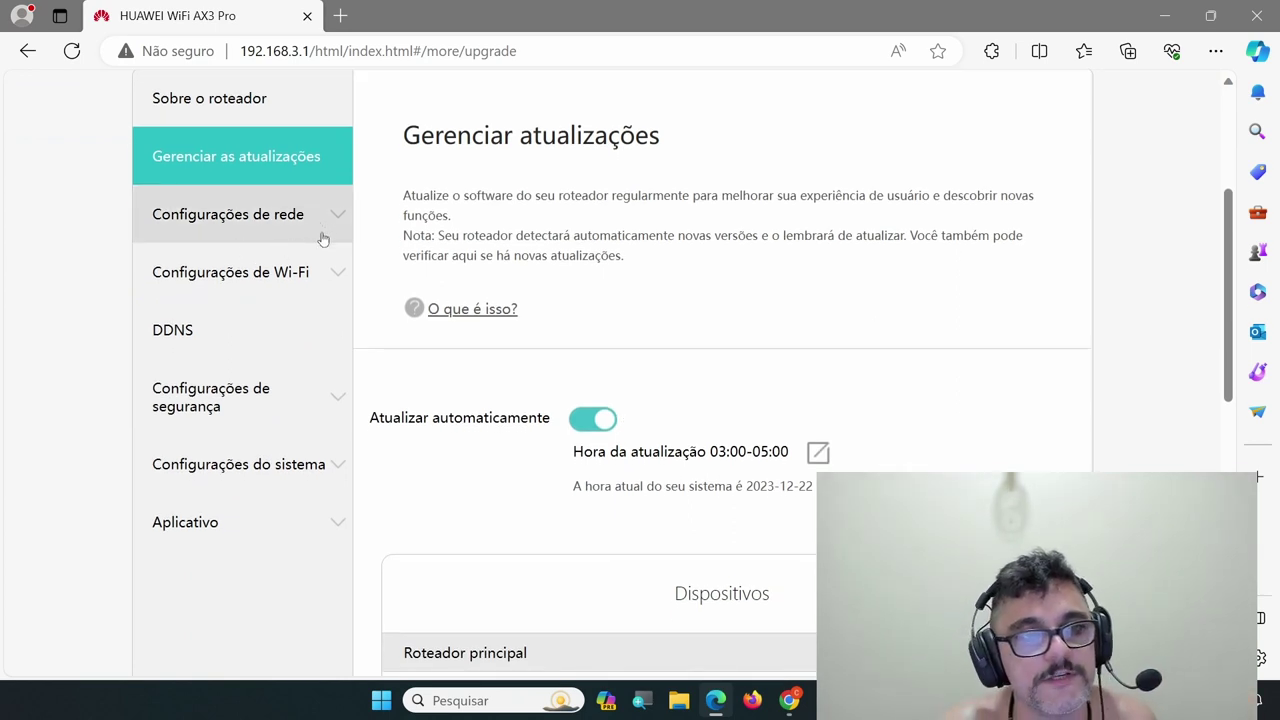
Open the LAN network settings page and scroll through its options
{"action": "left_click", "coordinate": [268, 238]}
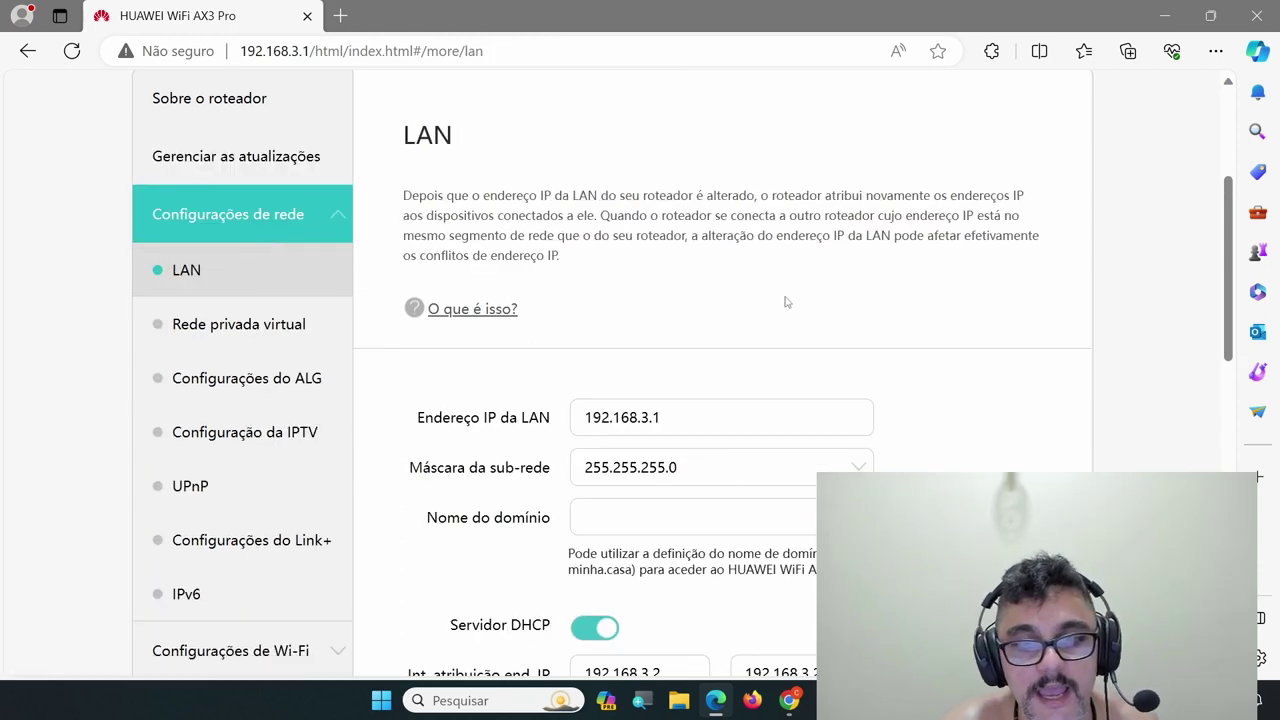
{"action": "scroll", "coordinate": [760, 325], "scroll_direction": "down", "scroll_amount": 1}
{"action": "scroll", "coordinate": [640, 330], "scroll_direction": "up", "scroll_amount": 1}
{"action": "scroll", "coordinate": [268, 222], "scroll_direction": "down", "scroll_amount": 1}
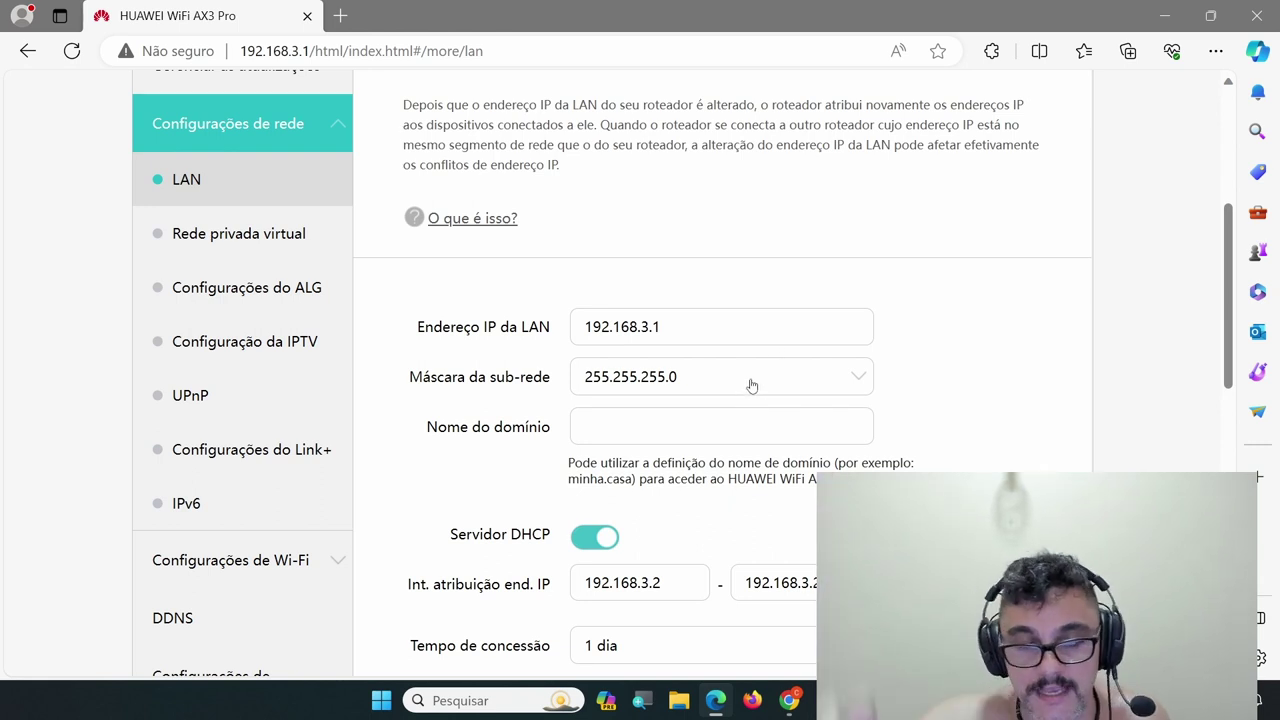
{"action": "scroll", "coordinate": [752, 385], "scroll_direction": "down", "scroll_amount": 1}
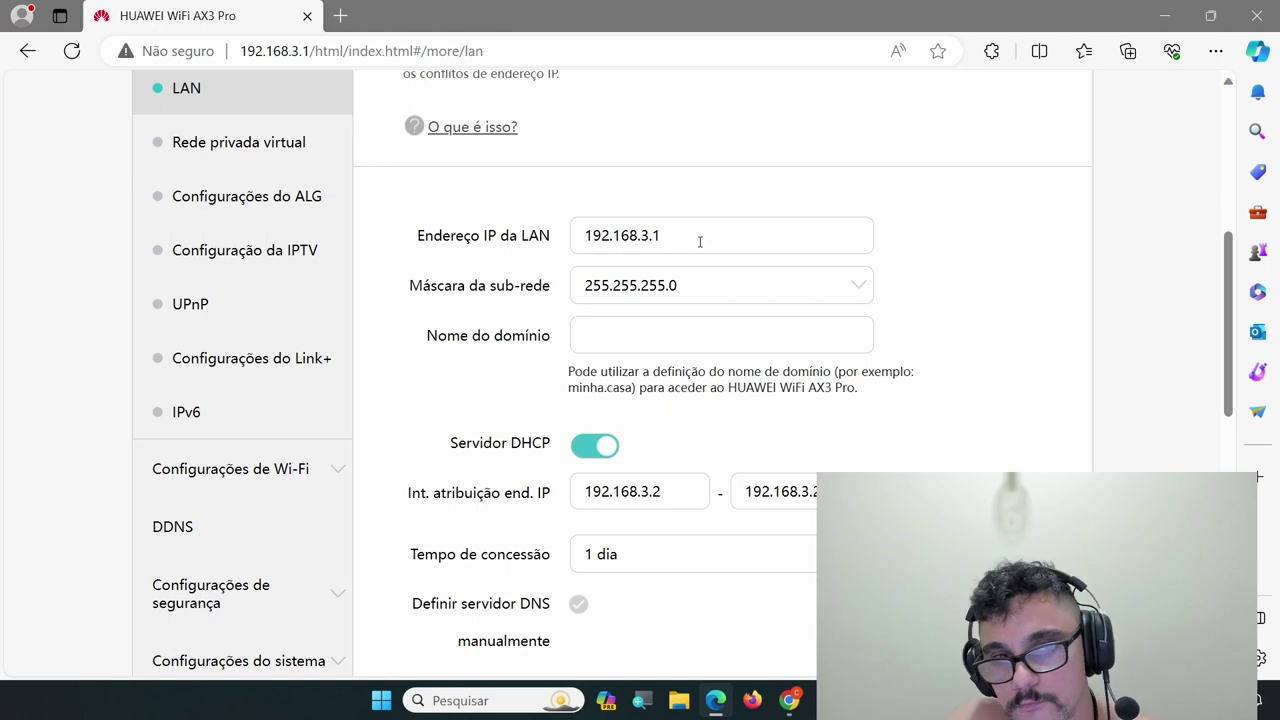
{"action": "scroll", "coordinate": [700, 286], "scroll_direction": "down", "scroll_amount": 2}
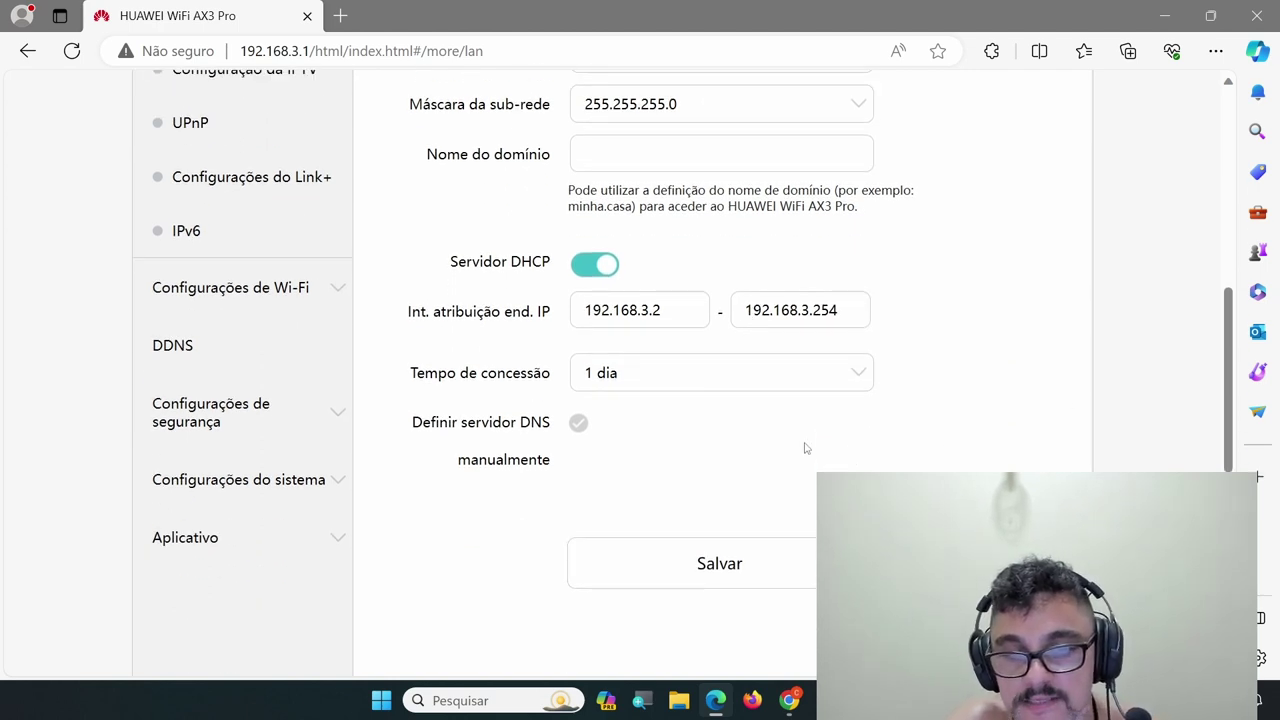
{"action": "scroll", "coordinate": [805, 448], "scroll_direction": "up", "scroll_amount": 3}
{"action": "scroll", "coordinate": [805, 446], "scroll_direction": "down", "scroll_amount": 1}
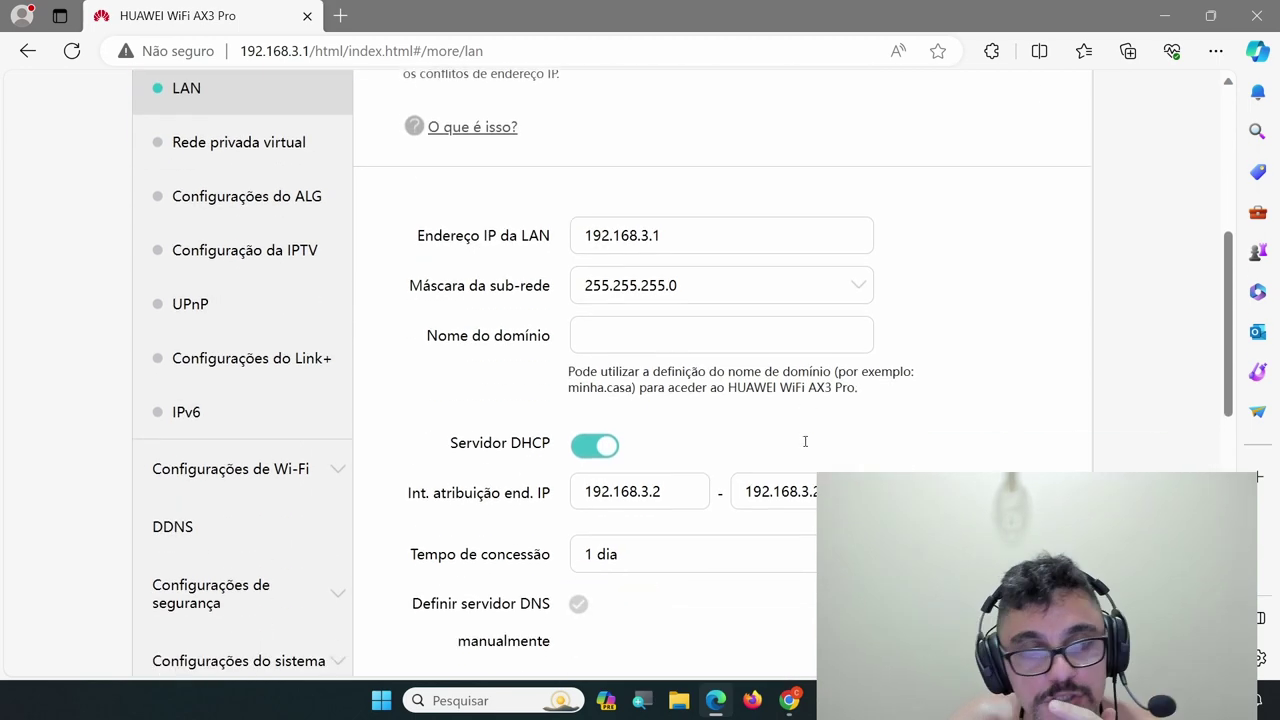
{"action": "scroll", "coordinate": [420, 388], "scroll_direction": "up", "scroll_amount": 2}
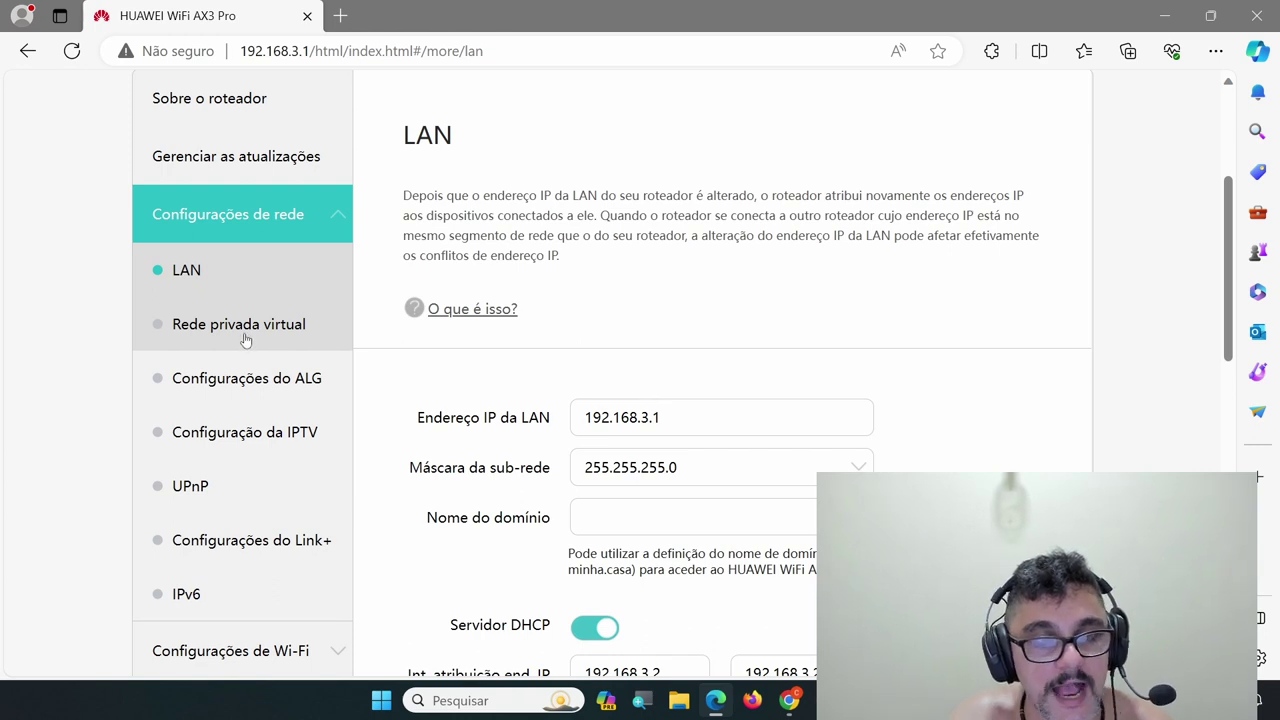
Check Configurações do Link+: Link+ enabled with a Wi-Fi password set
{"action": "scroll", "coordinate": [17, 352], "scroll_direction": "down", "scroll_amount": 1}
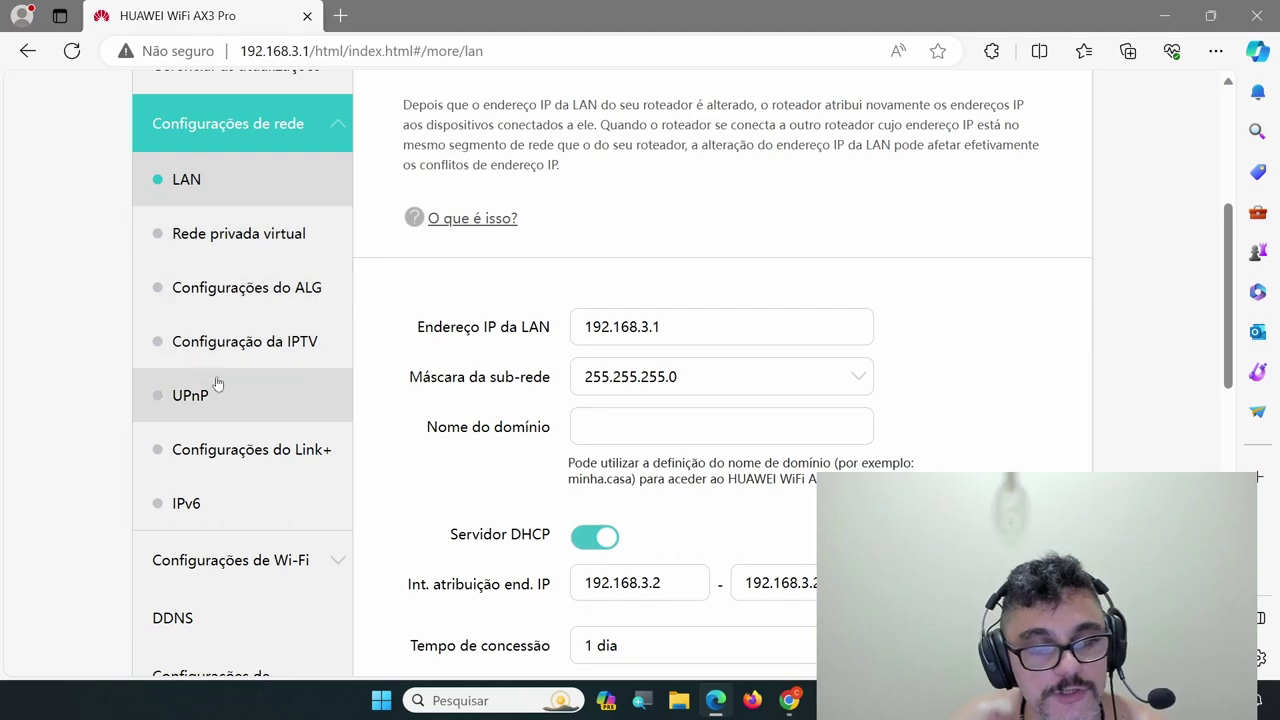
{"action": "left_click", "coordinate": [338, 459]}
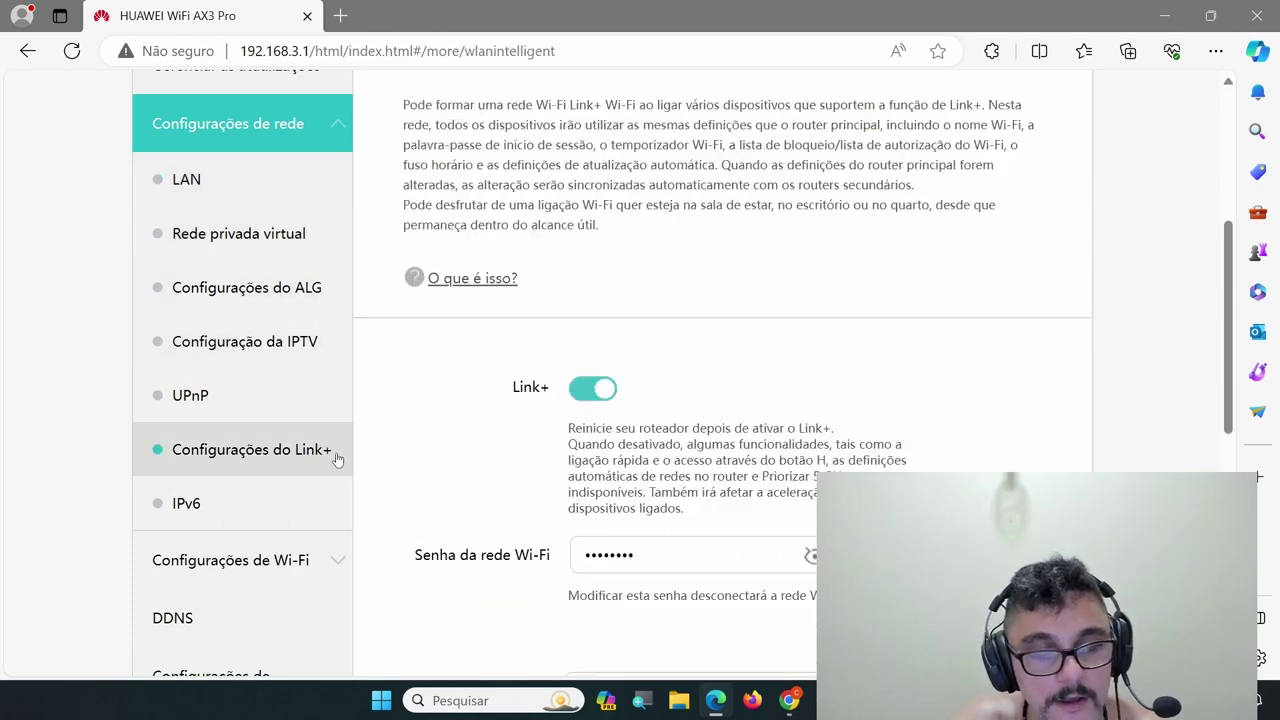
{"action": "scroll", "coordinate": [248, 446], "scroll_direction": "down", "scroll_amount": 1}
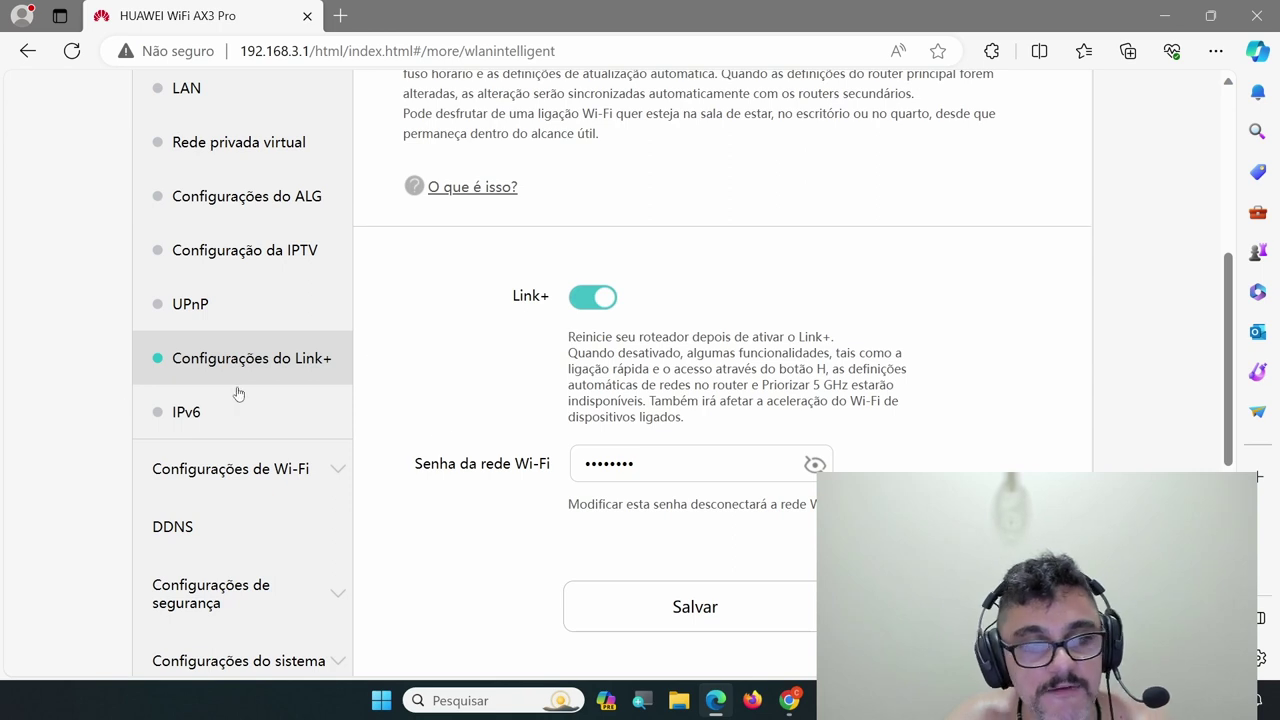
Collapse Configurações de rede, open advanced Wi-Fi settings, keep 5 GHz mode 802.11a/n/ac/ax
{"action": "scroll", "coordinate": [255, 138], "scroll_direction": "up", "scroll_amount": 2}
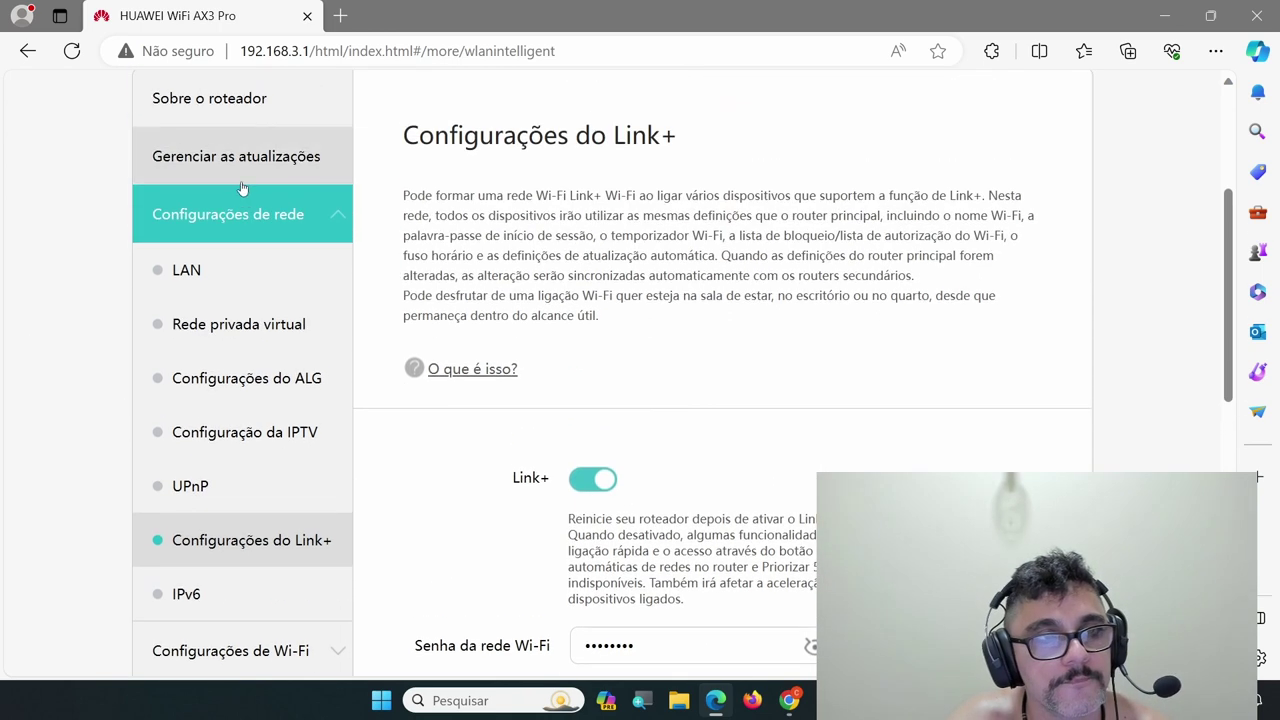
{"action": "left_click", "coordinate": [291, 224]}
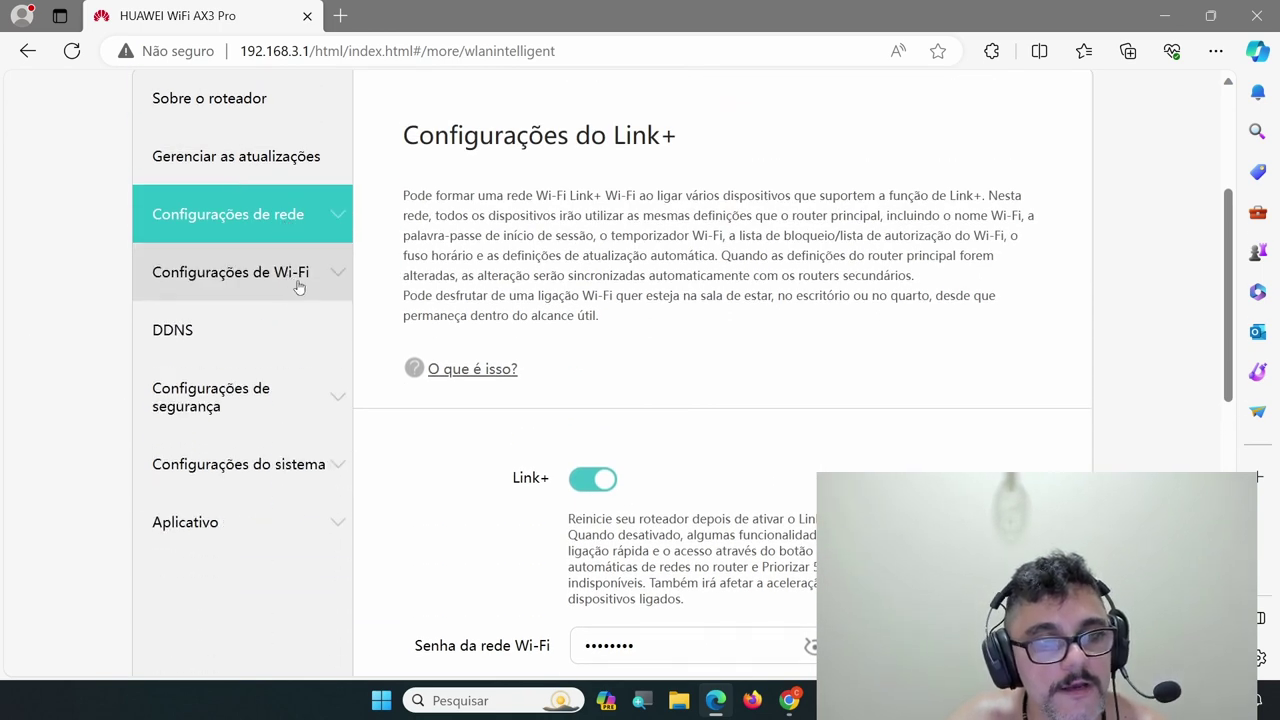
{"action": "left_click", "coordinate": [298, 286]}
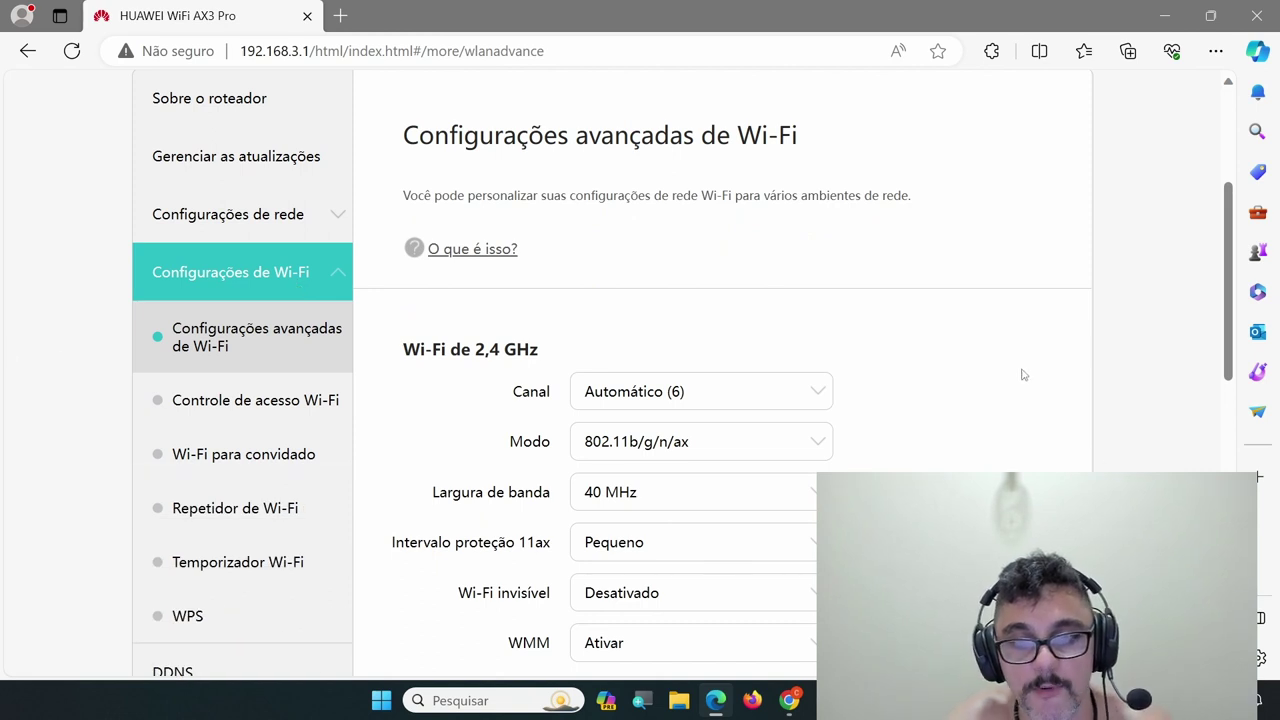
{"action": "scroll", "coordinate": [920, 370], "scroll_direction": "down", "scroll_amount": 1}
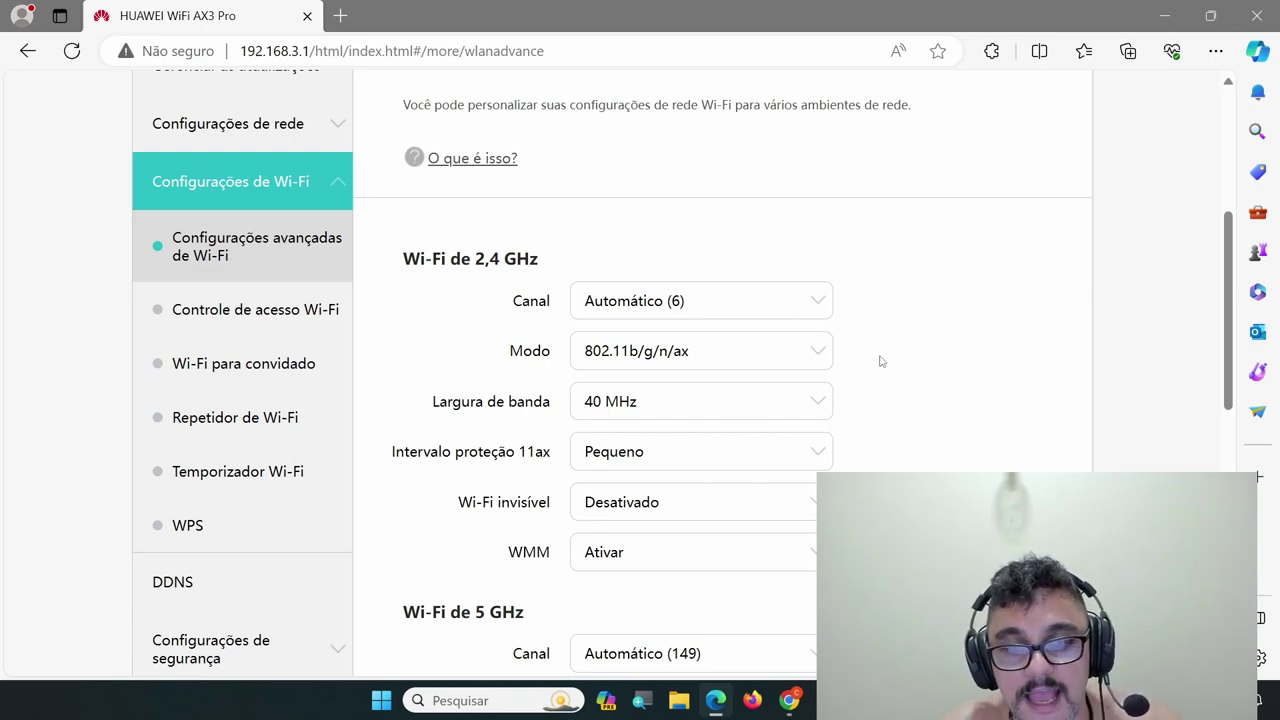
{"action": "scroll", "coordinate": [881, 361], "scroll_direction": "down", "scroll_amount": 3}
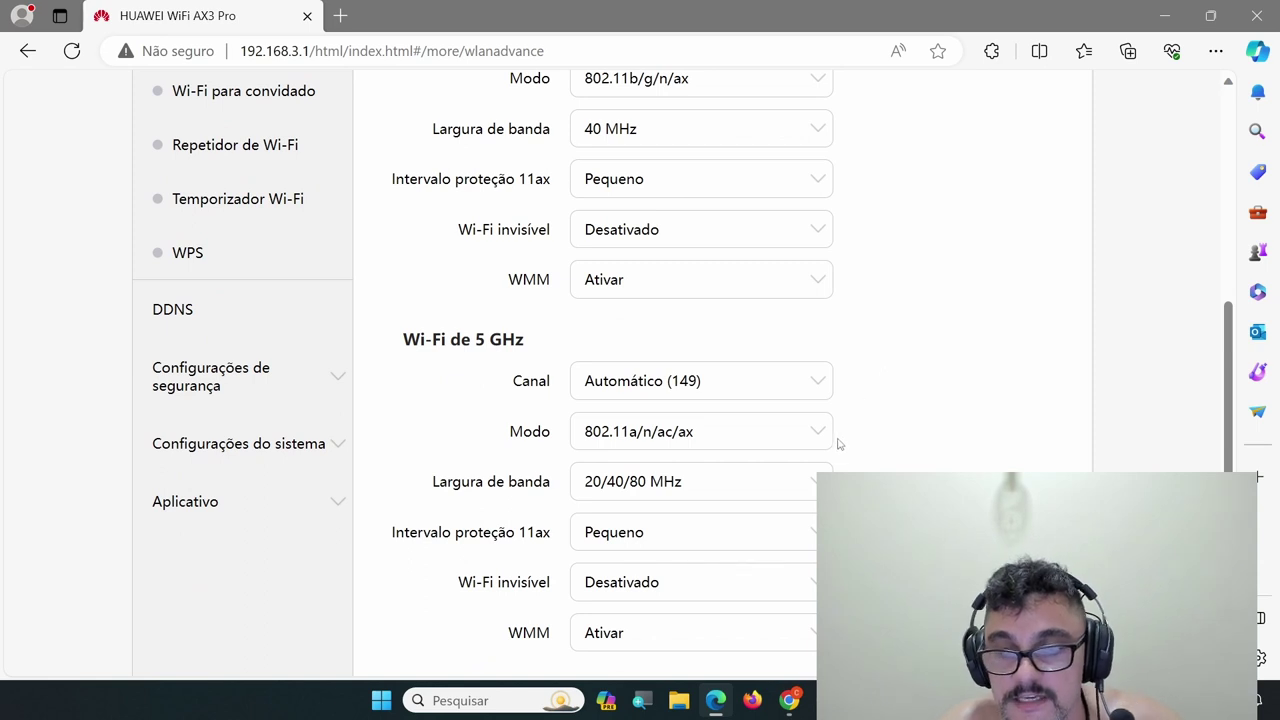
{"action": "left_click", "coordinate": [819, 441]}
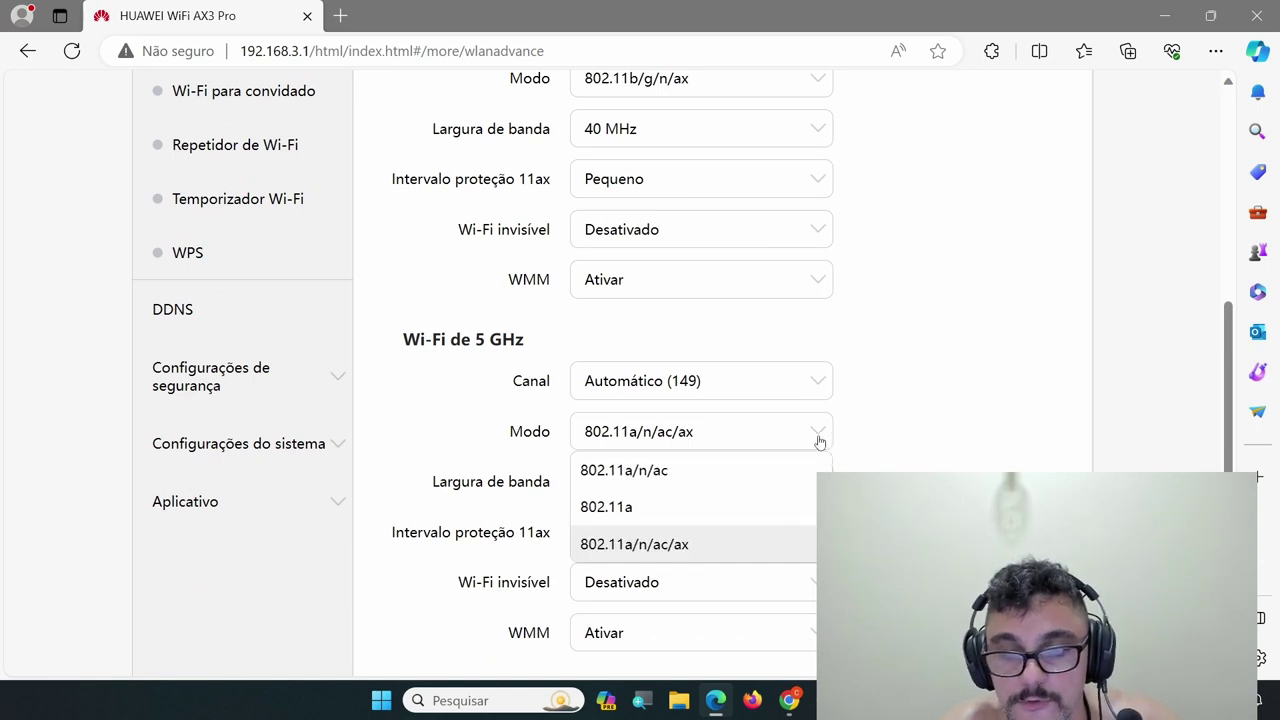
{"action": "left_click", "coordinate": [745, 556]}
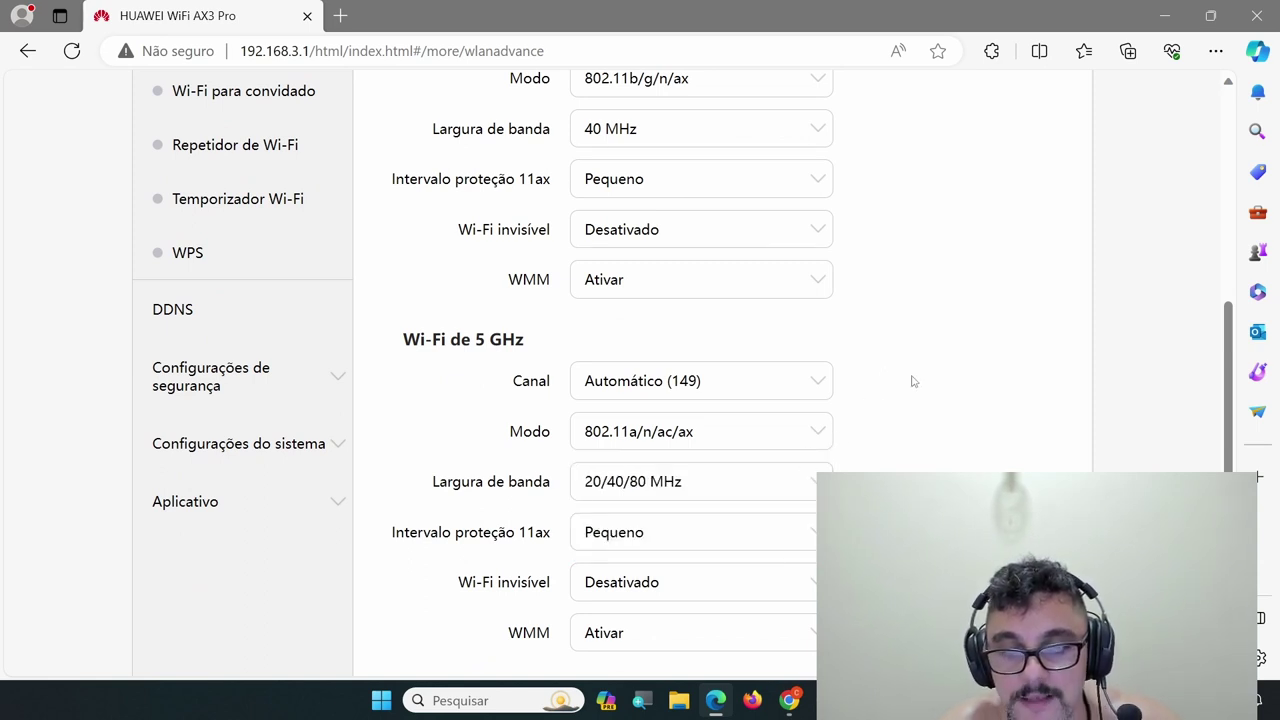
Try 20/40/80/160 MHz for 5 GHz bandwidth, then revert it to 20/40/80 MHz
{"action": "scroll", "coordinate": [912, 381], "scroll_direction": "down", "scroll_amount": 2}
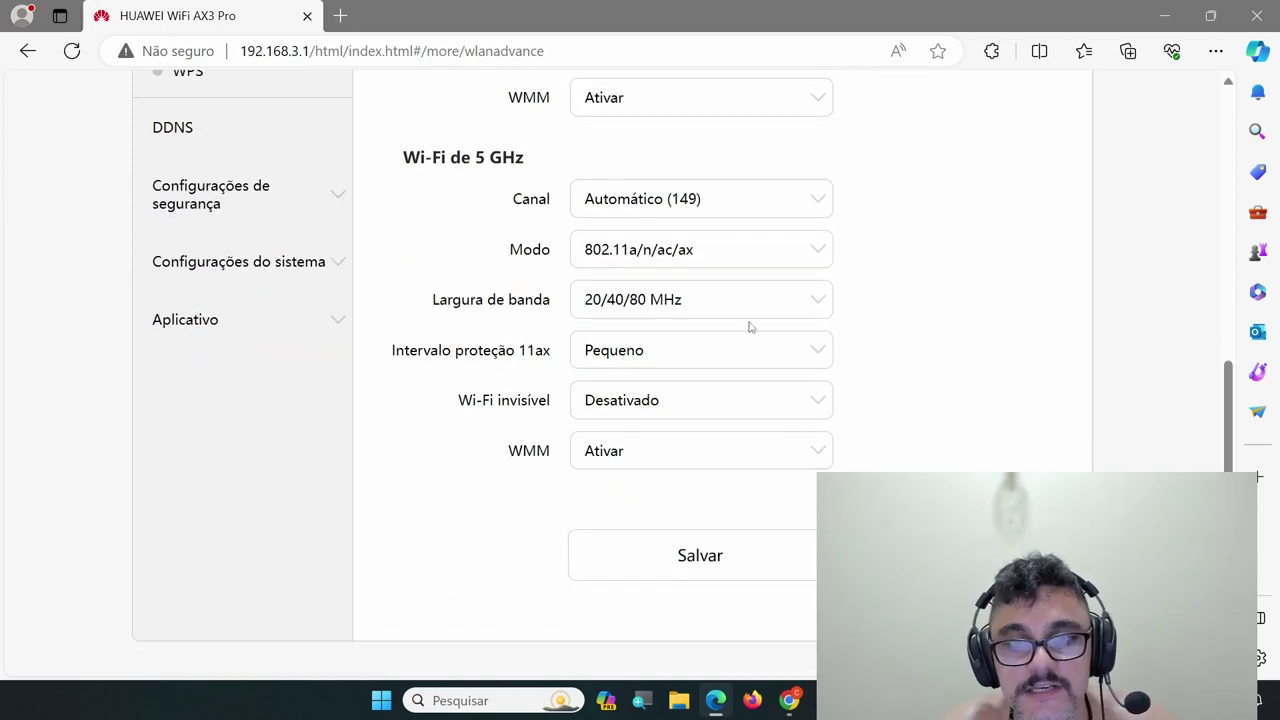
{"action": "left_click", "coordinate": [805, 298]}
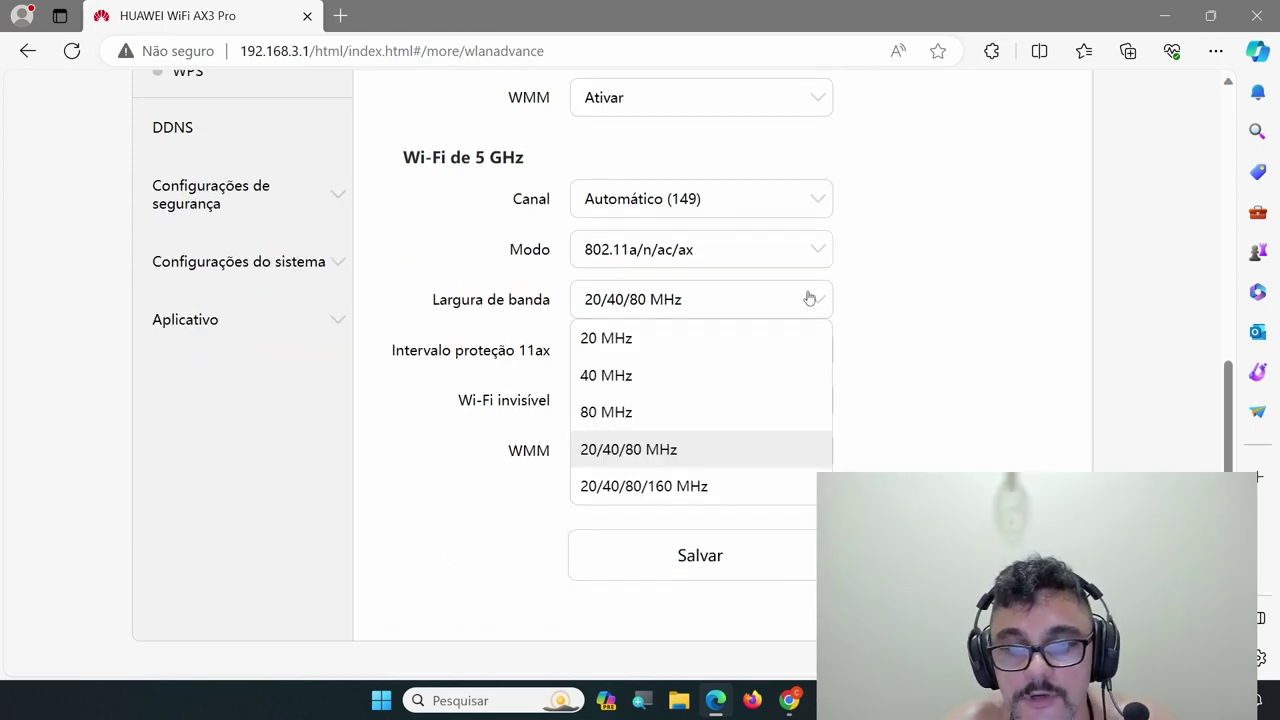
{"action": "left_click", "coordinate": [726, 487]}
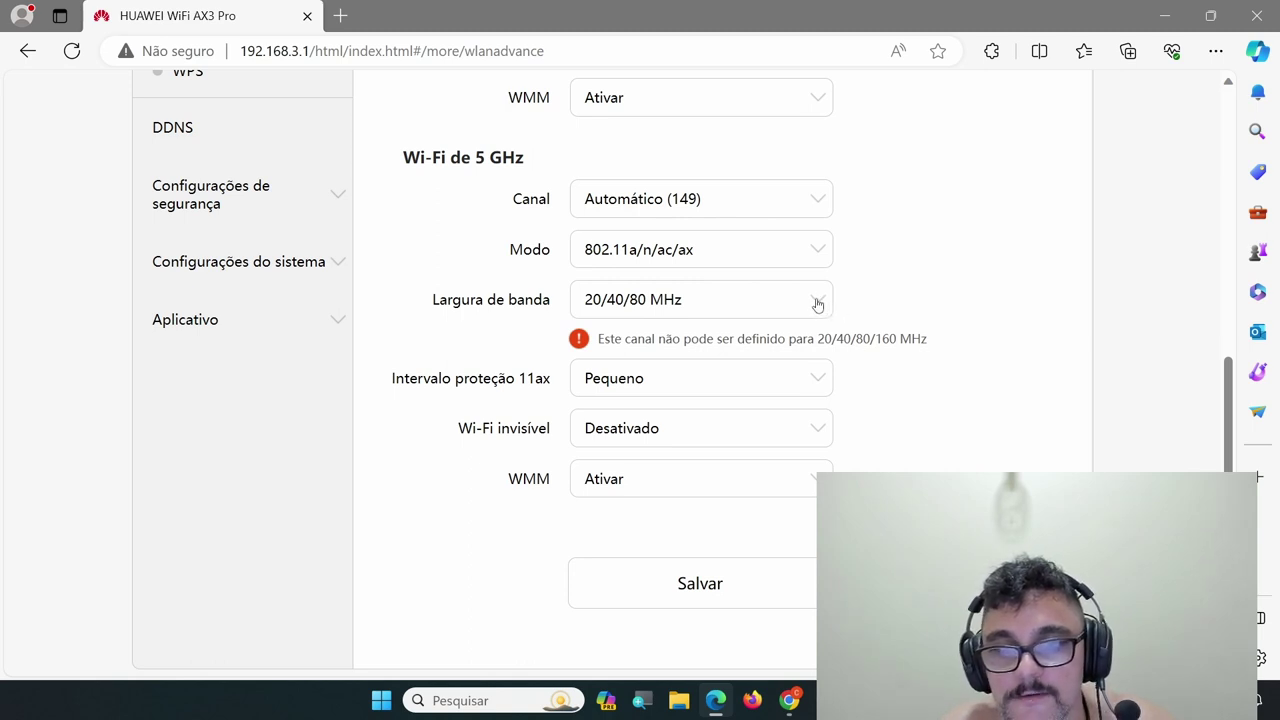
{"action": "left_click", "coordinate": [817, 302]}
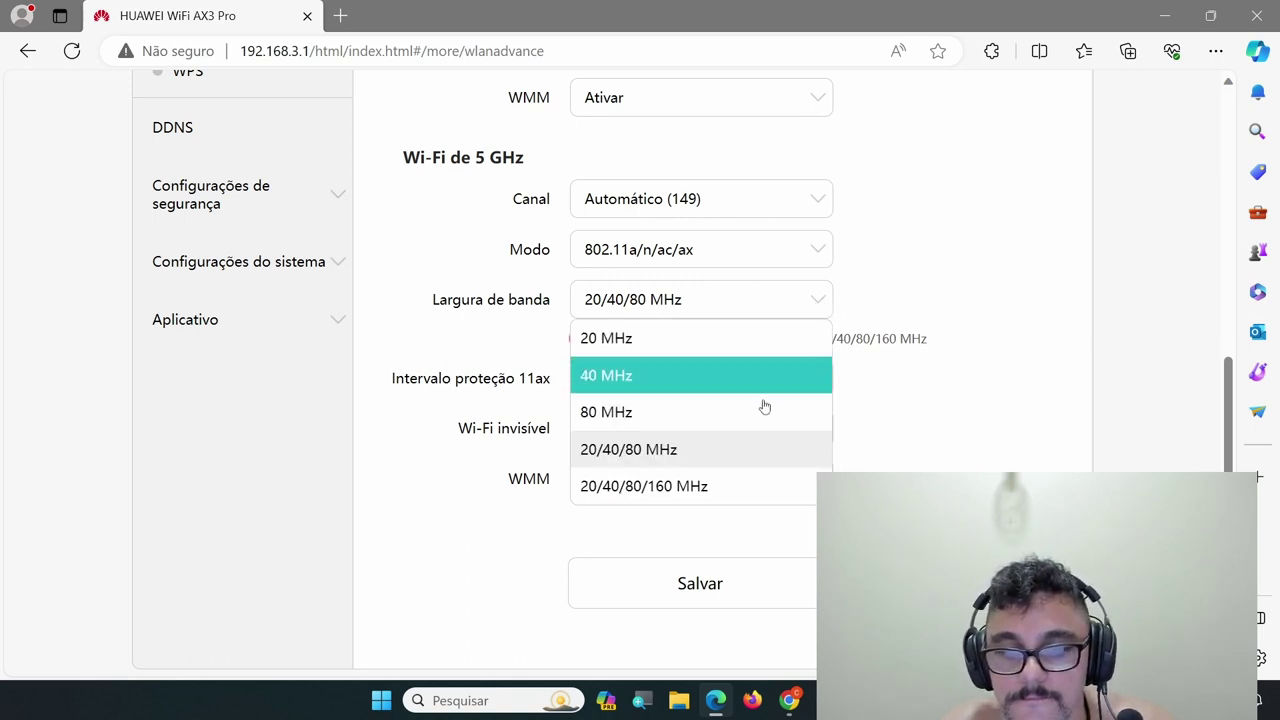
{"action": "left_click", "coordinate": [707, 461]}
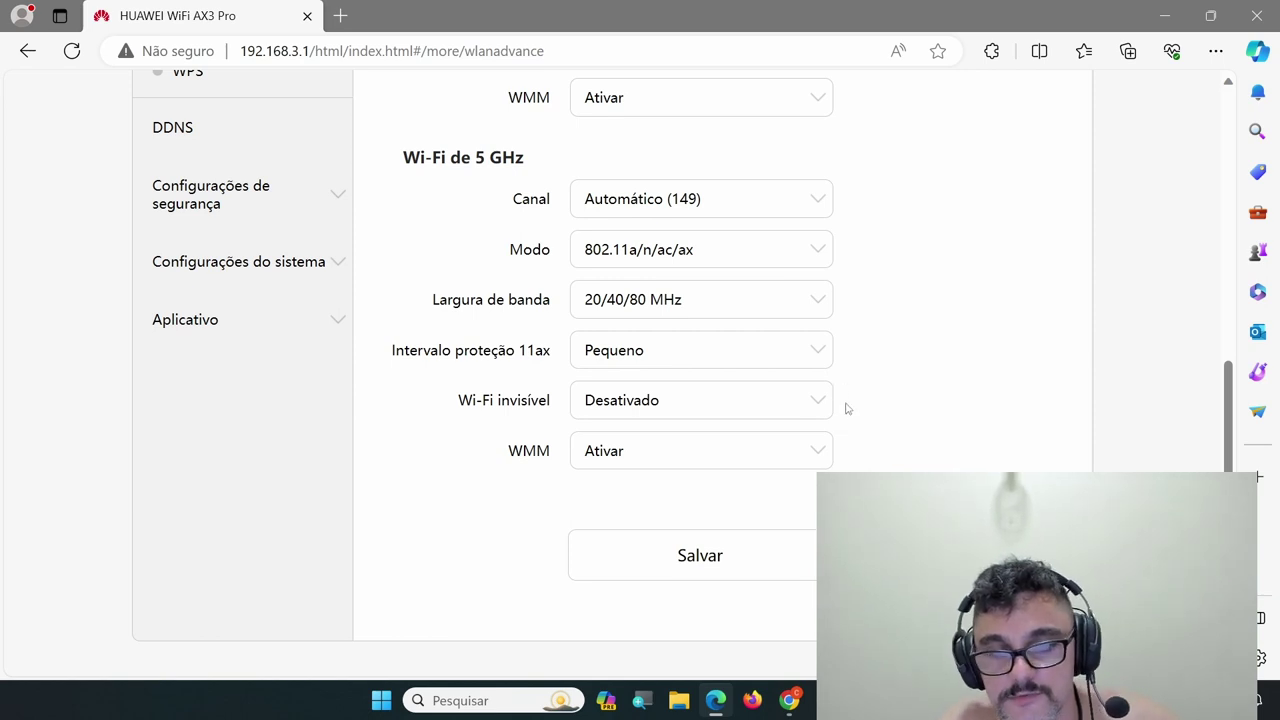
{"action": "scroll", "coordinate": [820, 425], "scroll_direction": "up", "scroll_amount": 3}
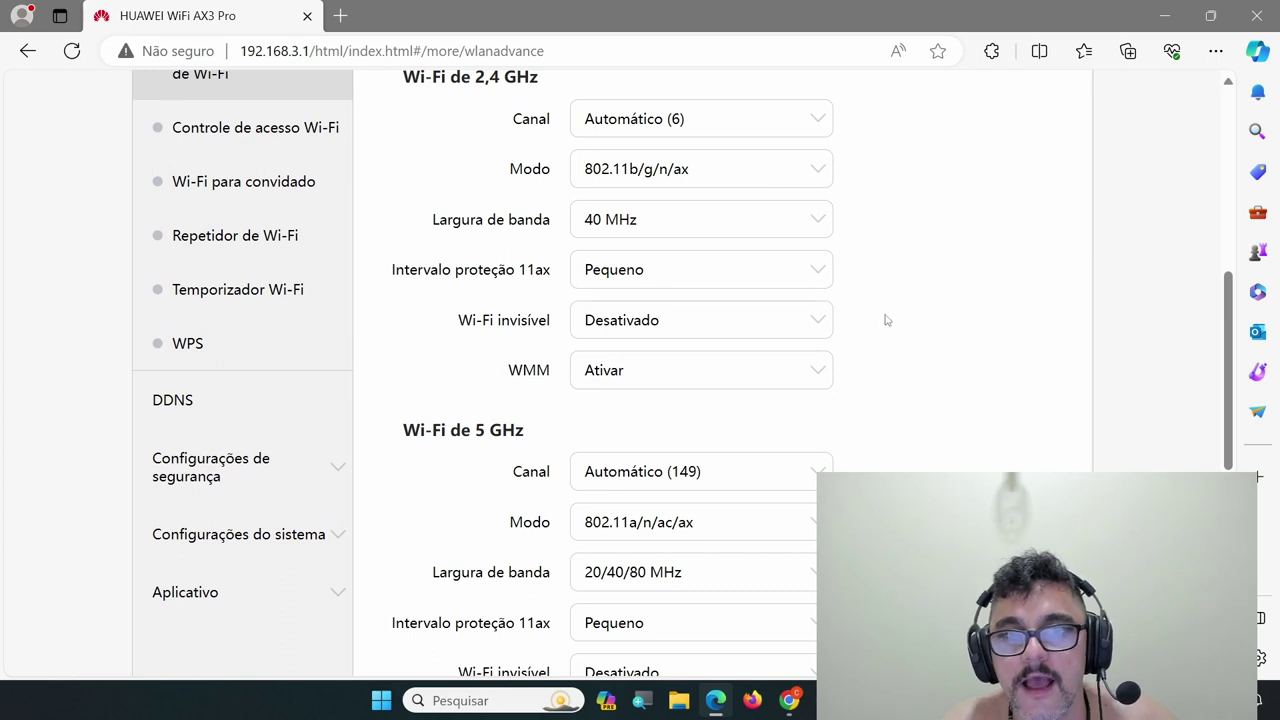
Keep the 2.4 GHz bandwidth at 40 MHz
{"action": "scroll", "coordinate": [883, 320], "scroll_direction": "up", "scroll_amount": 1}
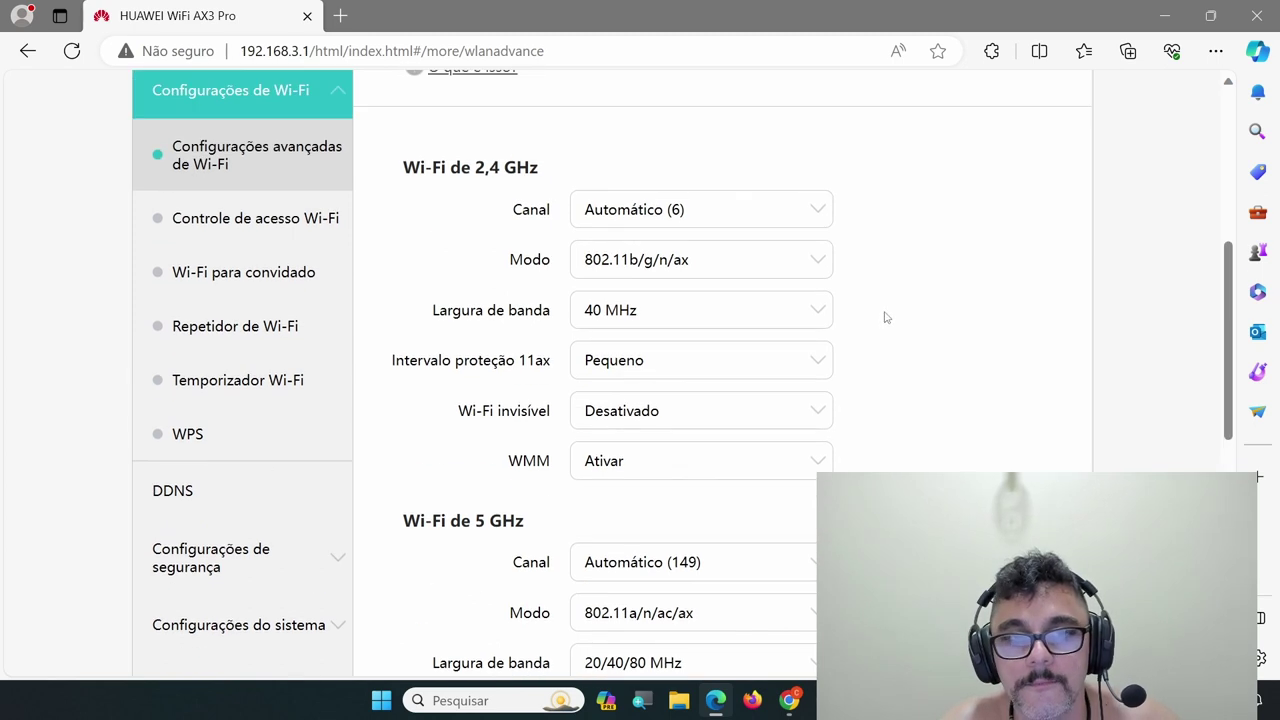
{"action": "left_click", "coordinate": [821, 319]}
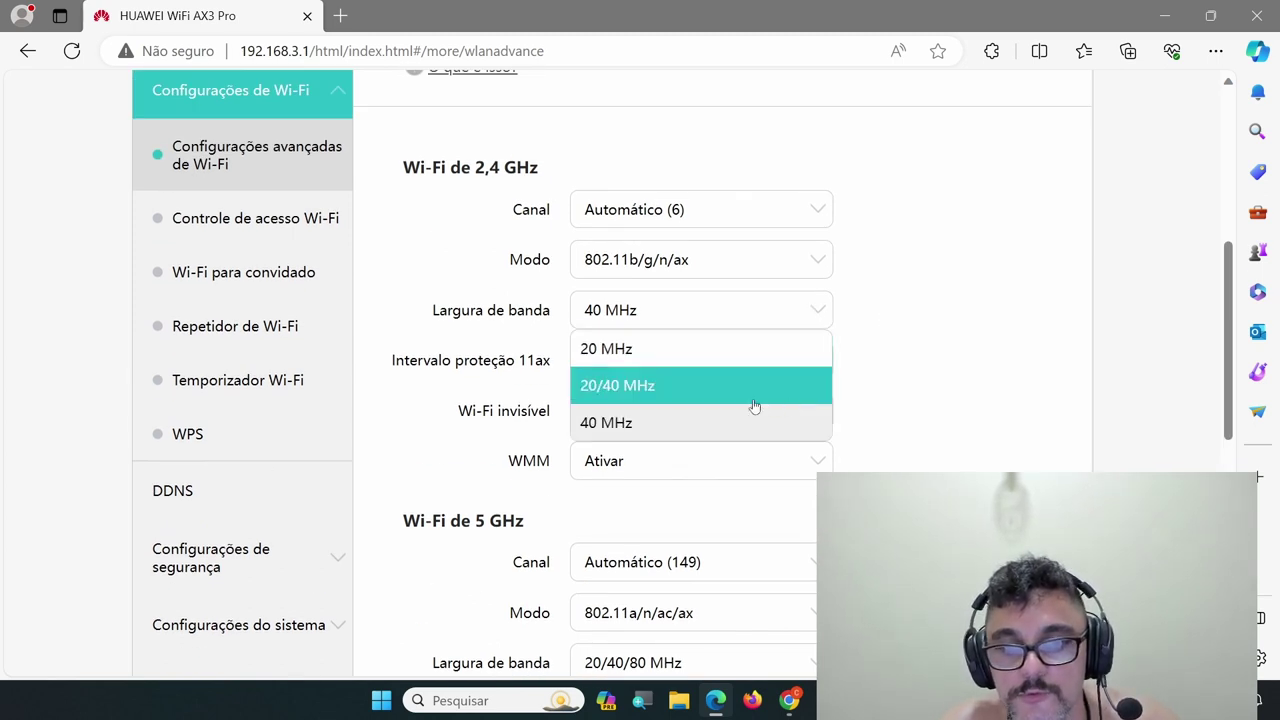
{"action": "left_click", "coordinate": [643, 435]}
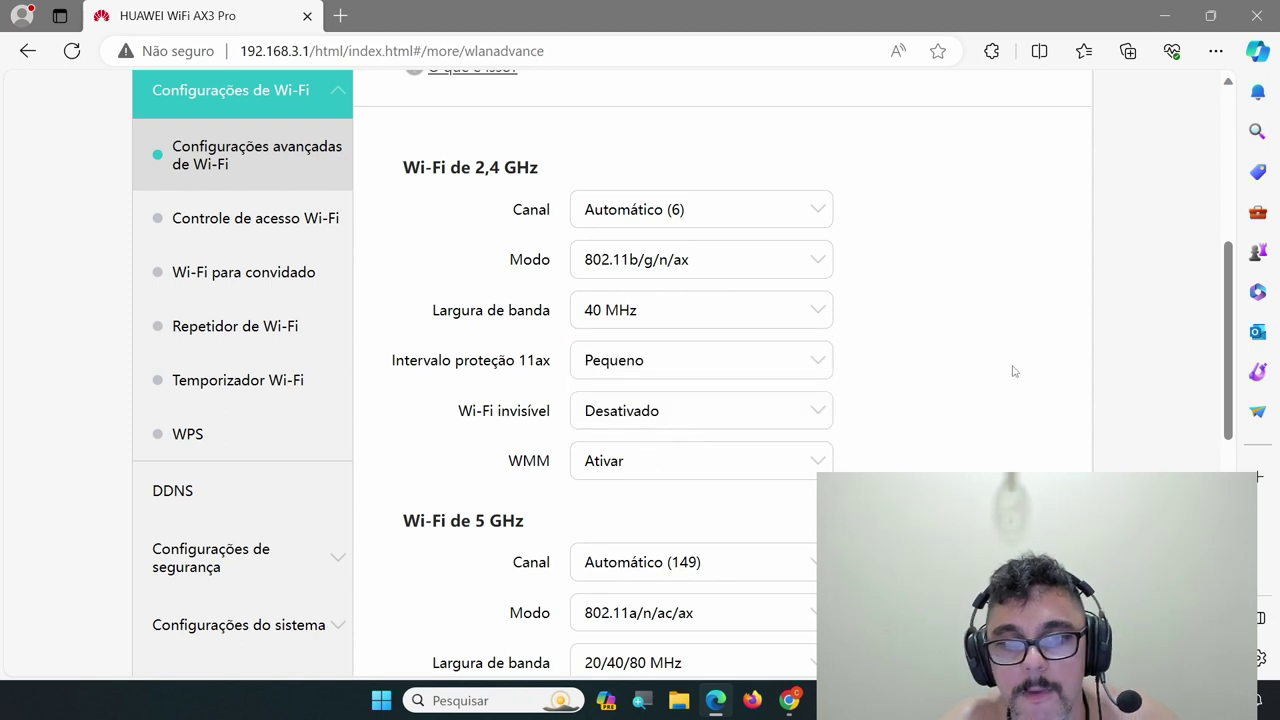
Review the 5 GHz channel list and keep the channel on Automático (149)
{"action": "scroll", "coordinate": [868, 361], "scroll_direction": "down", "scroll_amount": 4}
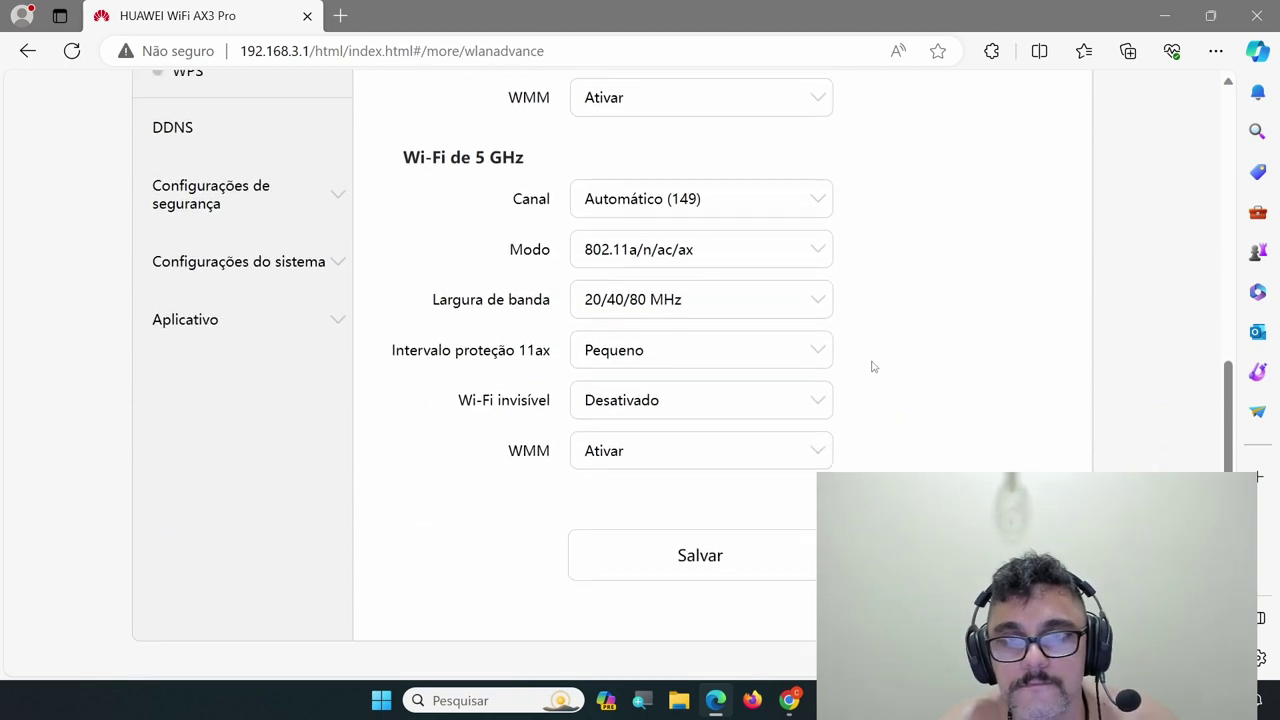
{"action": "left_click", "coordinate": [820, 207]}
{"action": "scroll", "coordinate": [760, 377], "scroll_direction": "down", "scroll_amount": 4}
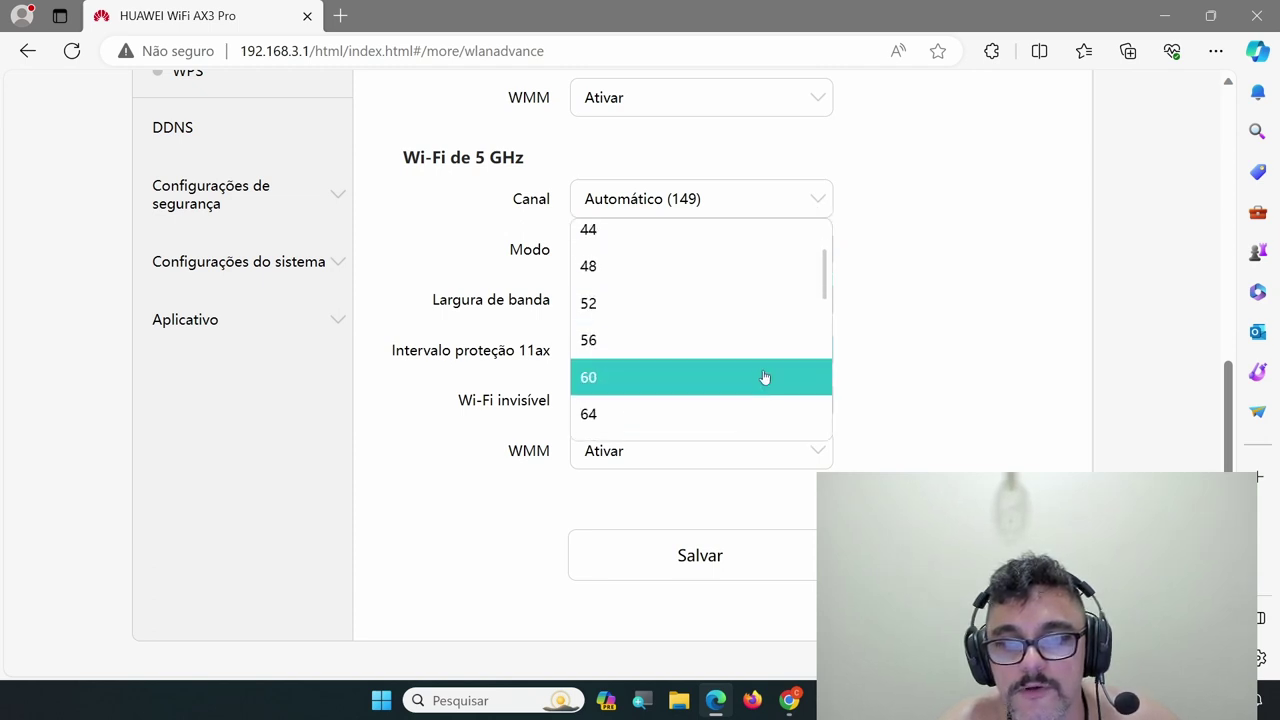
{"action": "scroll", "coordinate": [786, 382], "scroll_direction": "down", "scroll_amount": 4}
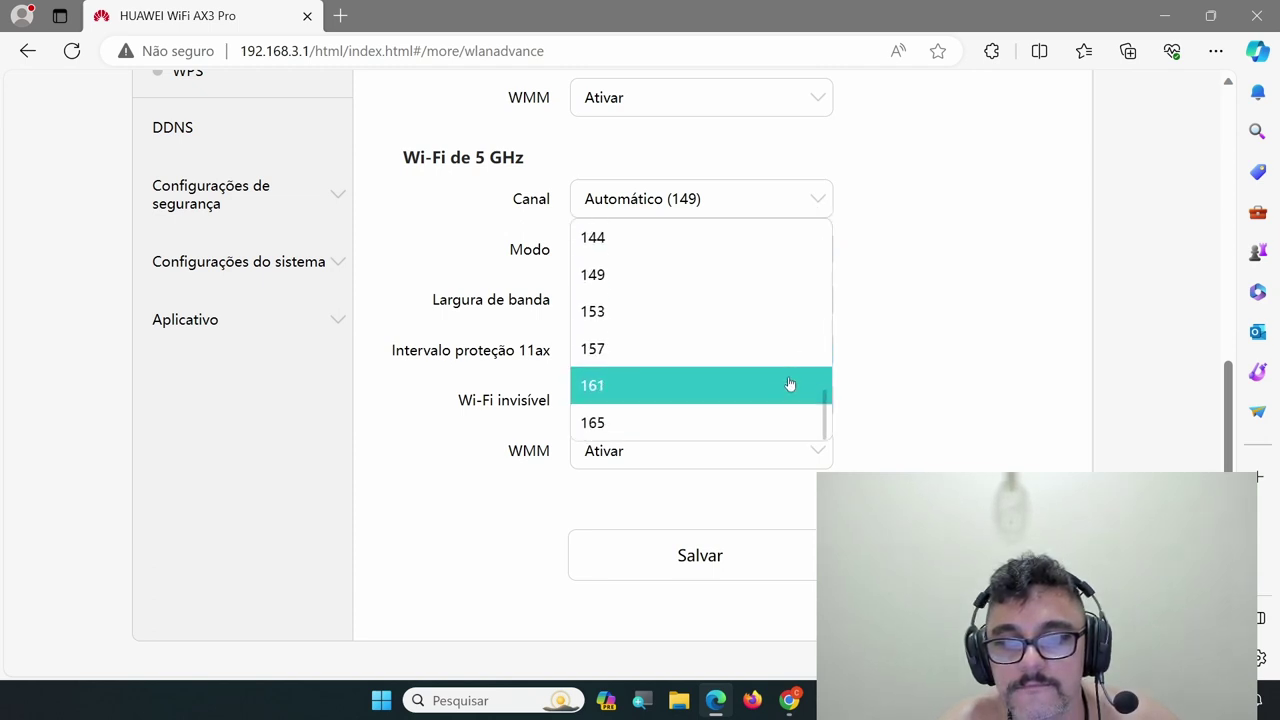
{"action": "scroll", "coordinate": [795, 382], "scroll_direction": "up", "scroll_amount": 2}
{"action": "scroll", "coordinate": [795, 382], "scroll_direction": "up", "scroll_amount": 5}
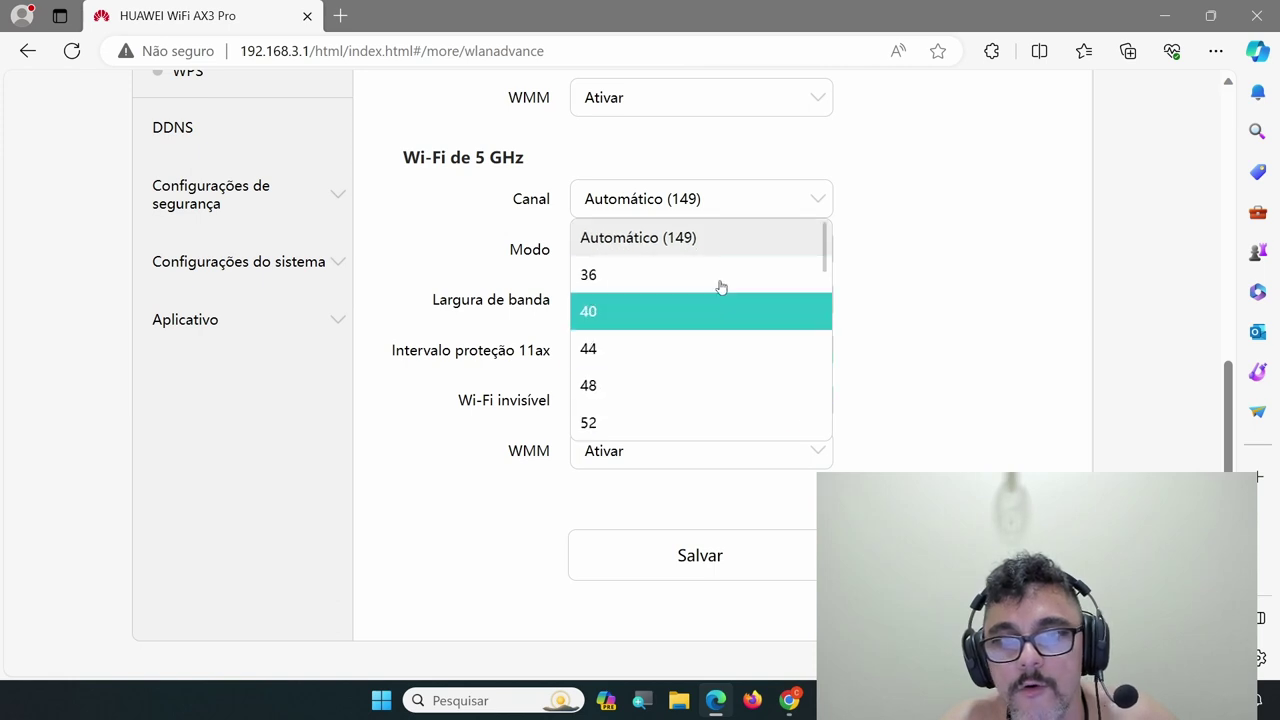
{"action": "left_click", "coordinate": [727, 243]}
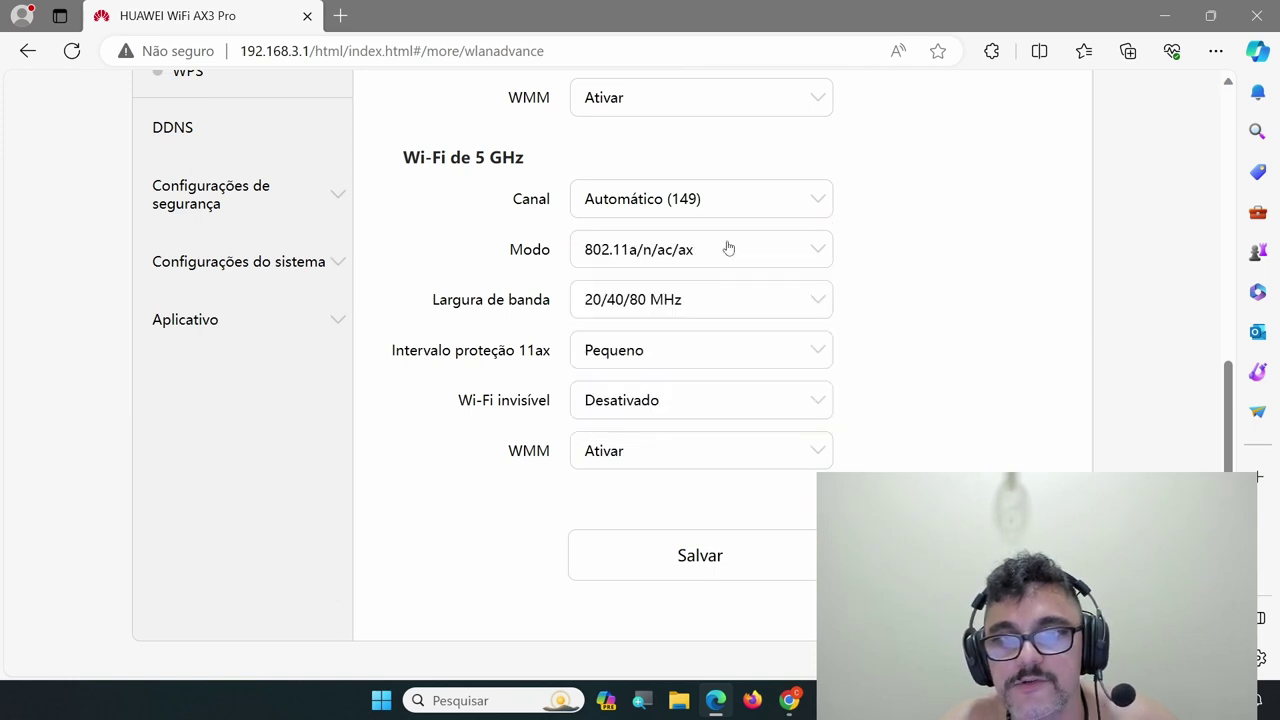
Keep 5 GHz mode 802.11a/n/ac/ax; 160 MHz attempt is rejected, bandwidth stays 20/40/80 MHz
{"action": "left_click", "coordinate": [795, 260]}
{"action": "left_click", "coordinate": [699, 364]}
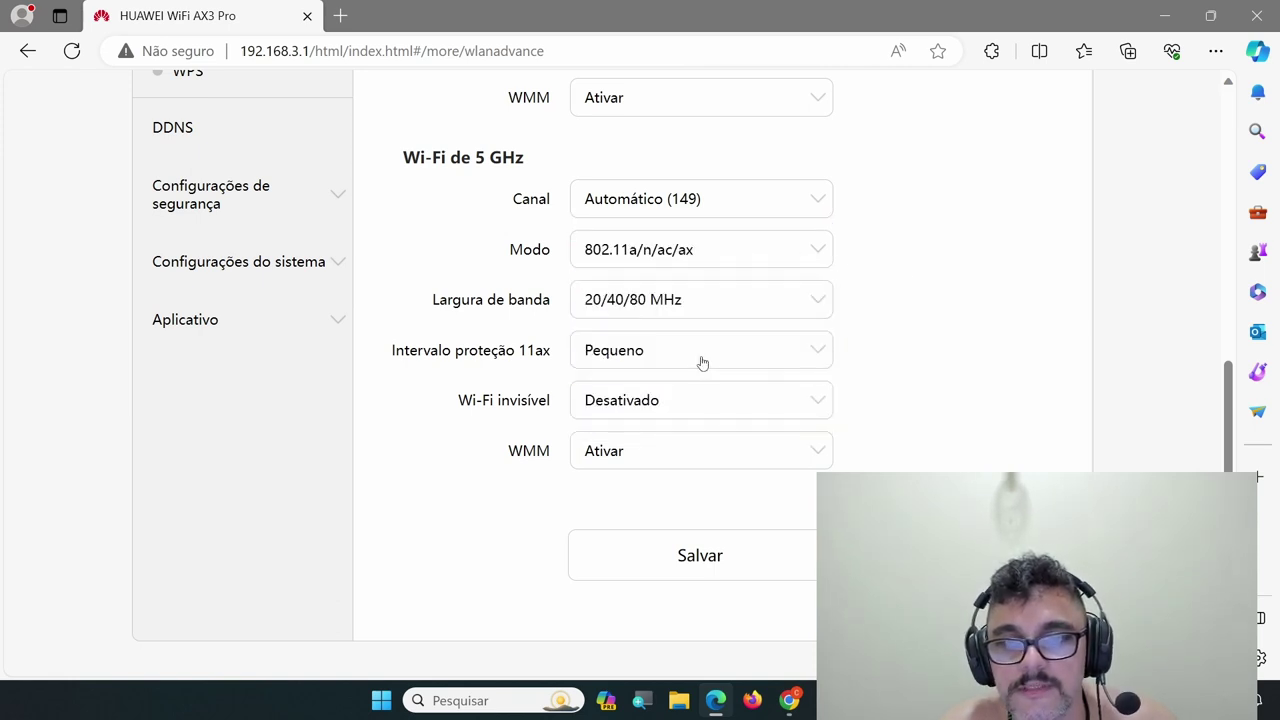
{"action": "left_click", "coordinate": [809, 298]}
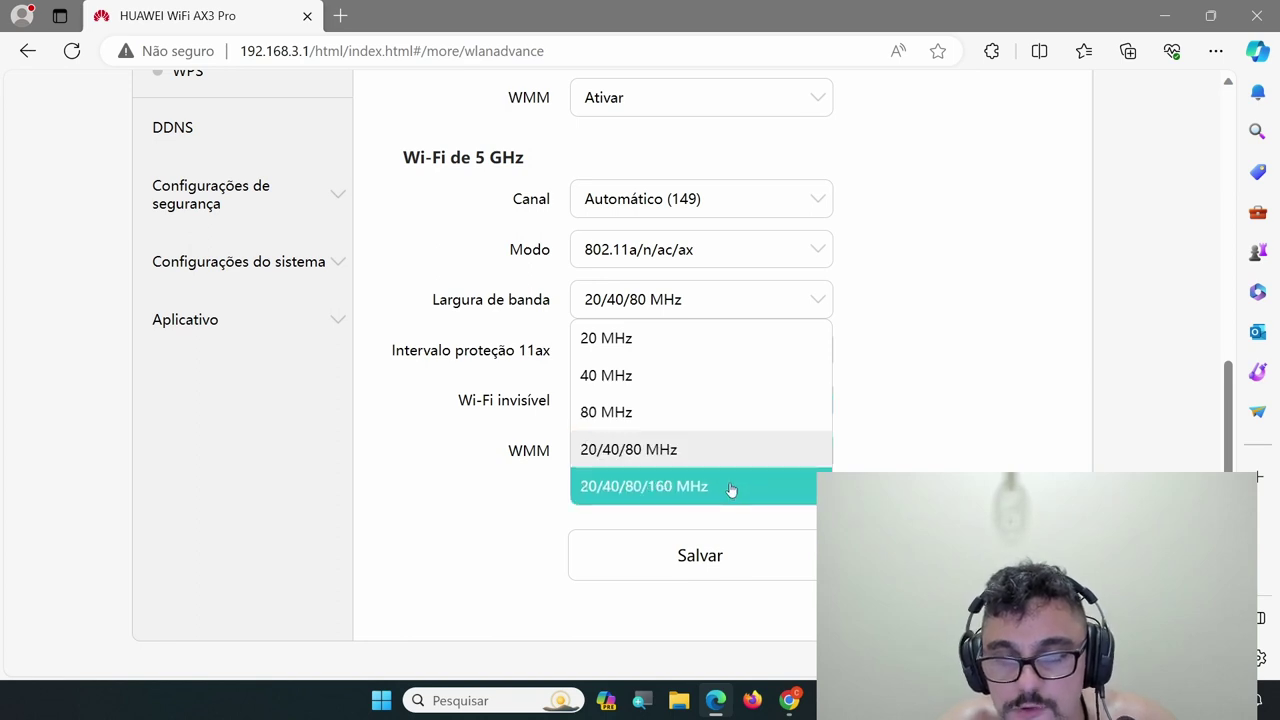
{"action": "scroll", "coordinate": [731, 489], "scroll_direction": "down", "scroll_amount": 2}
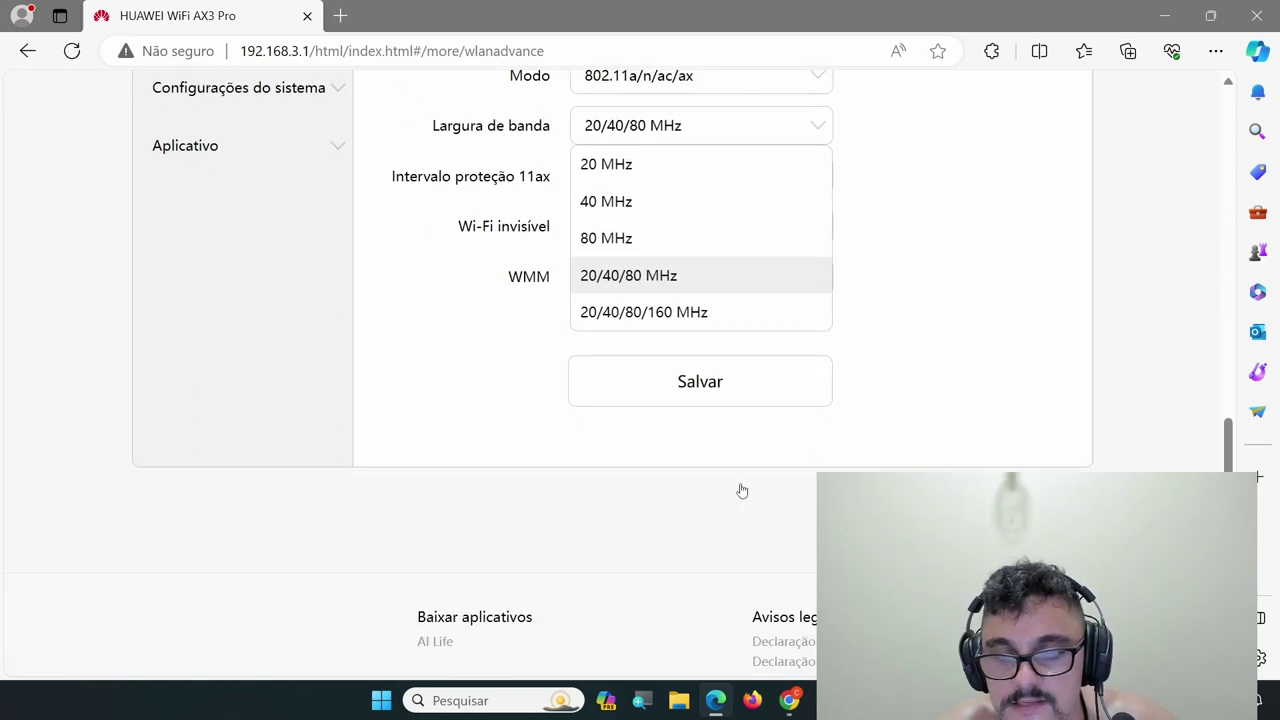
{"action": "left_click", "coordinate": [720, 309]}
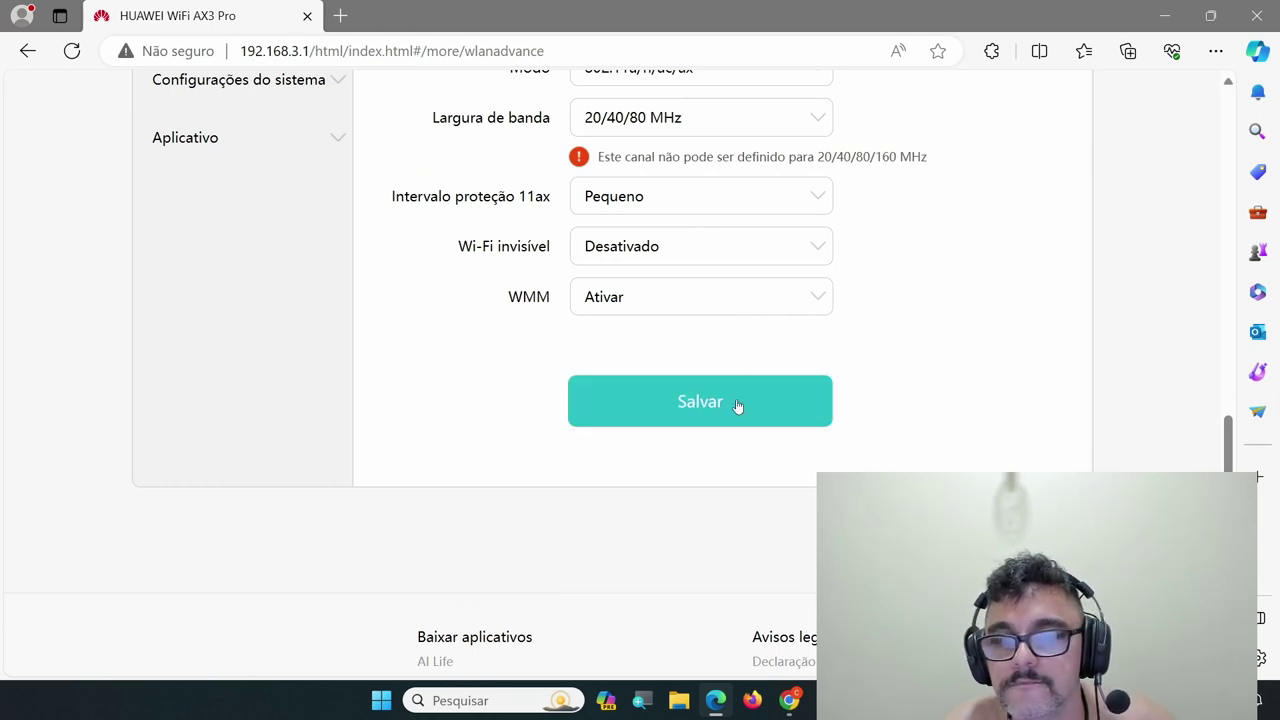
{"action": "scroll", "coordinate": [870, 260], "scroll_direction": "up", "scroll_amount": 2}
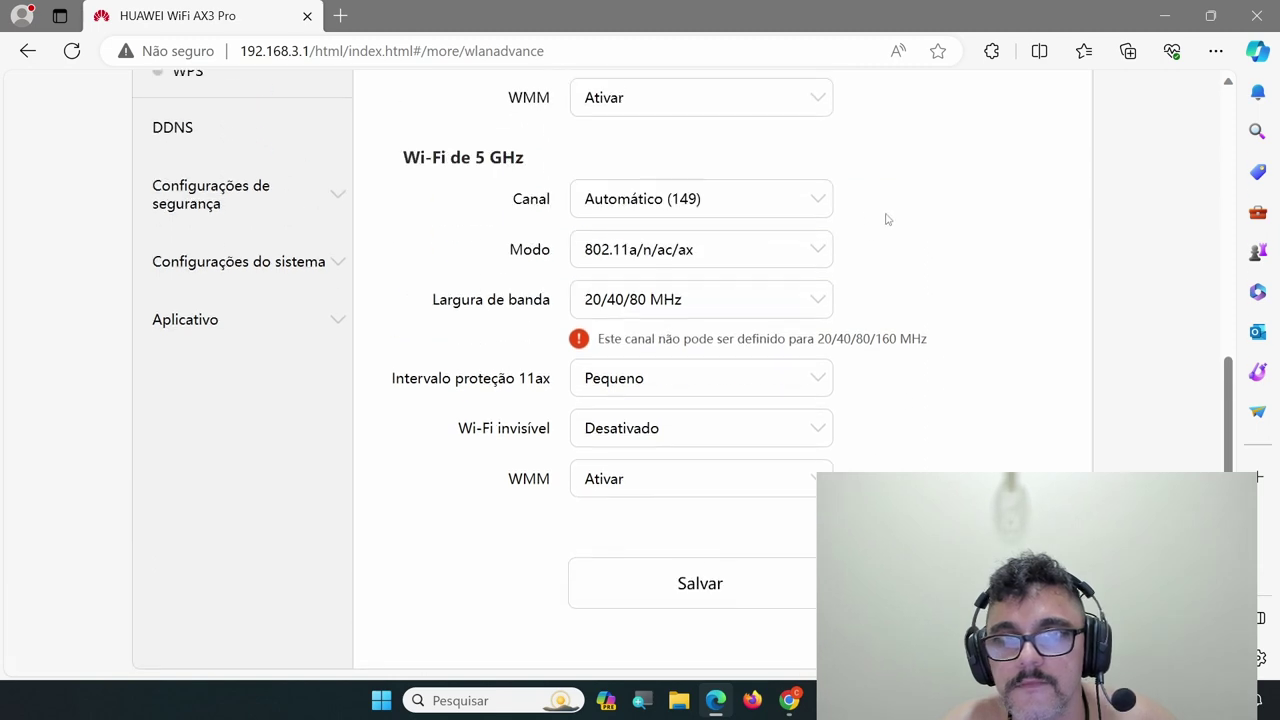
Try 5 GHz channels 165 and 157, then return the channel to Automático
{"action": "left_click", "coordinate": [786, 207]}
{"action": "scroll", "coordinate": [760, 415], "scroll_direction": "down", "scroll_amount": 7}
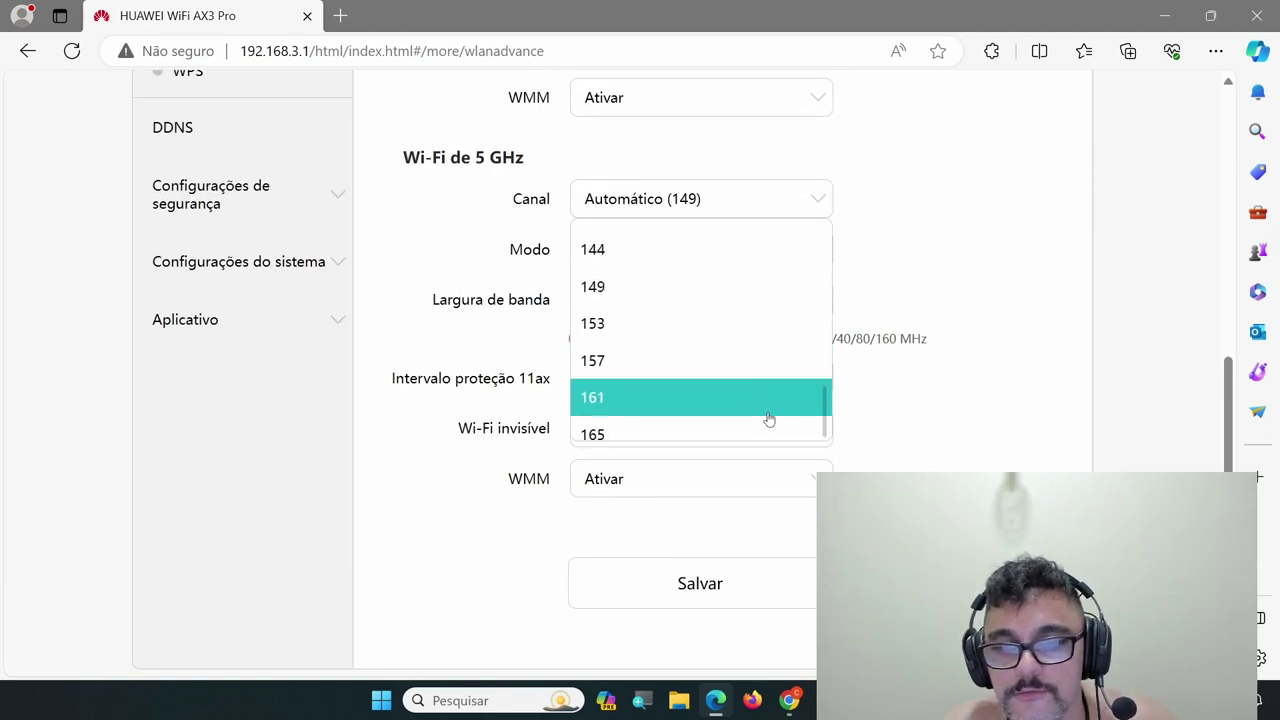
{"action": "left_click", "coordinate": [707, 423]}
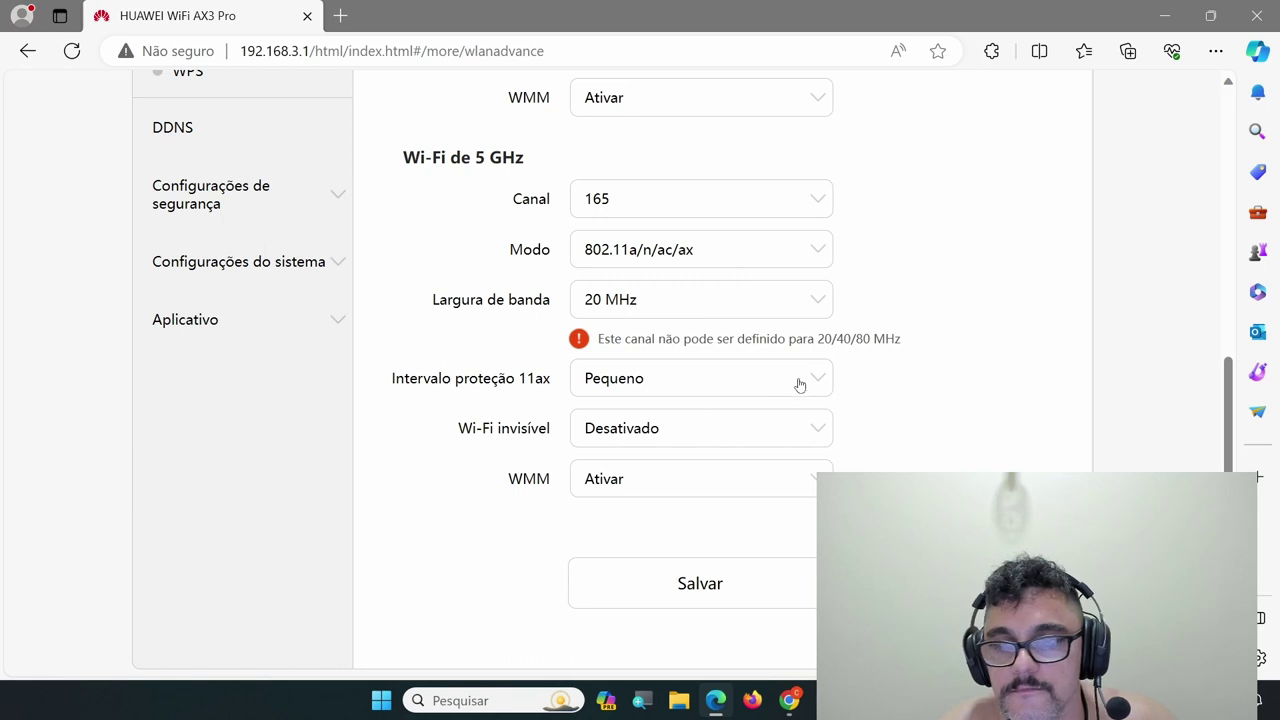
{"action": "left_click", "coordinate": [789, 200]}
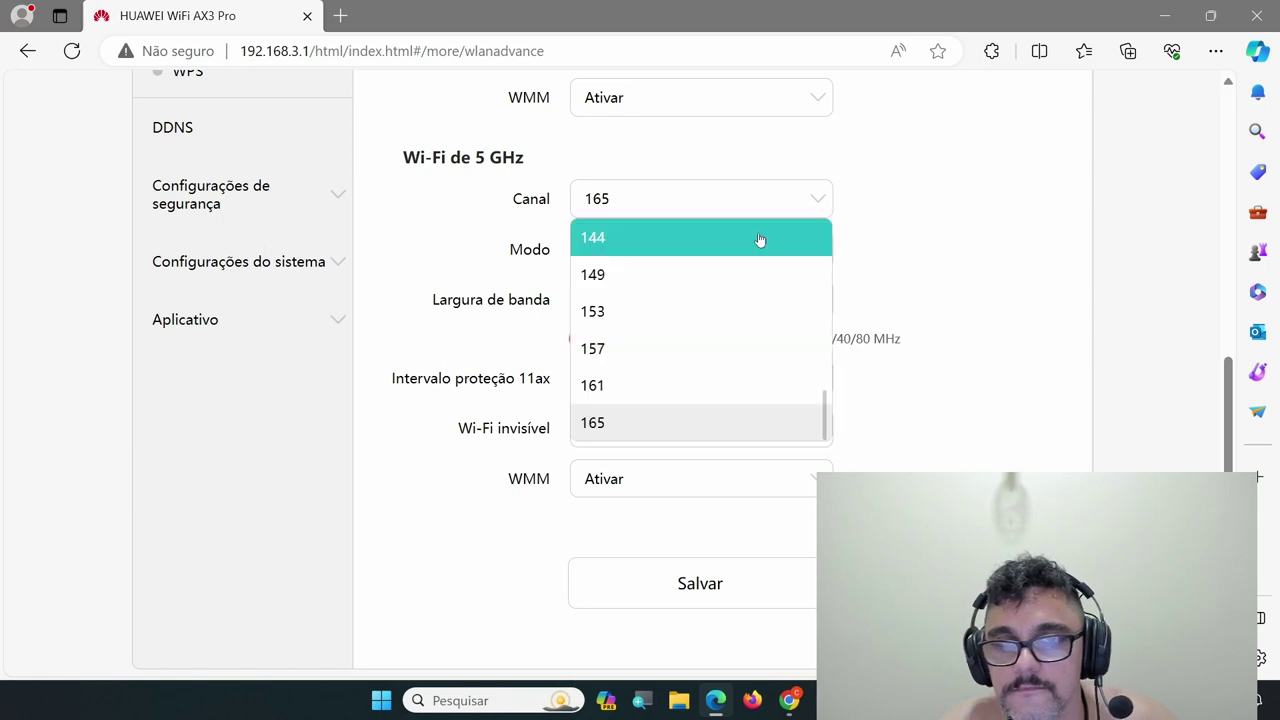
{"action": "left_click", "coordinate": [695, 350]}
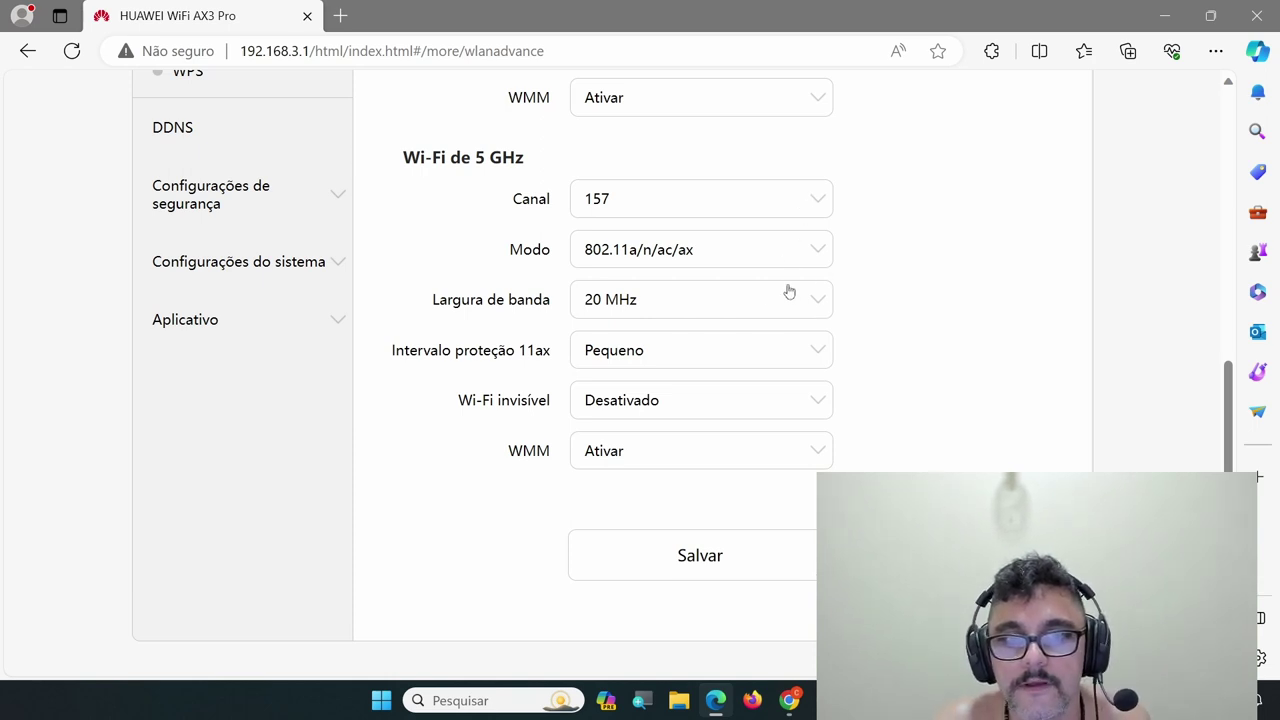
{"action": "left_click", "coordinate": [783, 196]}
{"action": "scroll", "coordinate": [750, 252], "scroll_direction": "up", "scroll_amount": 8}
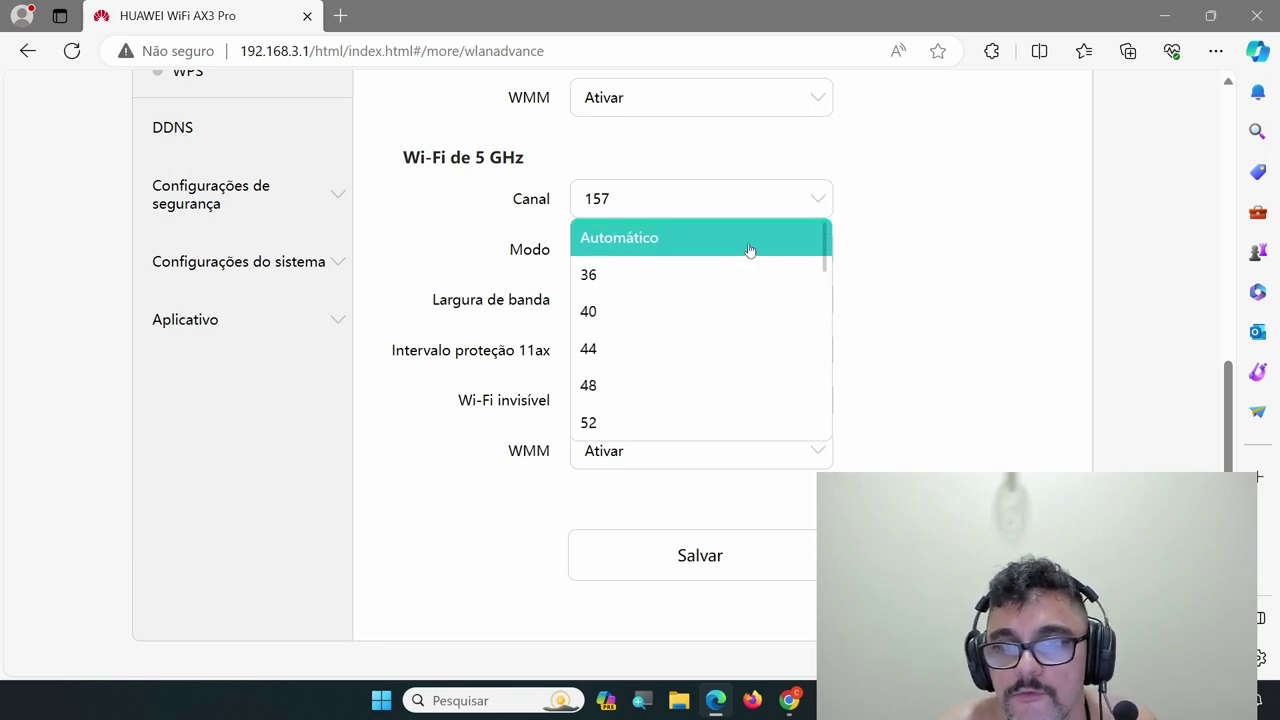
{"action": "left_click", "coordinate": [750, 245]}
Set the 5 GHz bandwidth to 20/40/80 MHz and save the advanced Wi-Fi settings
{"action": "left_click", "coordinate": [813, 304]}
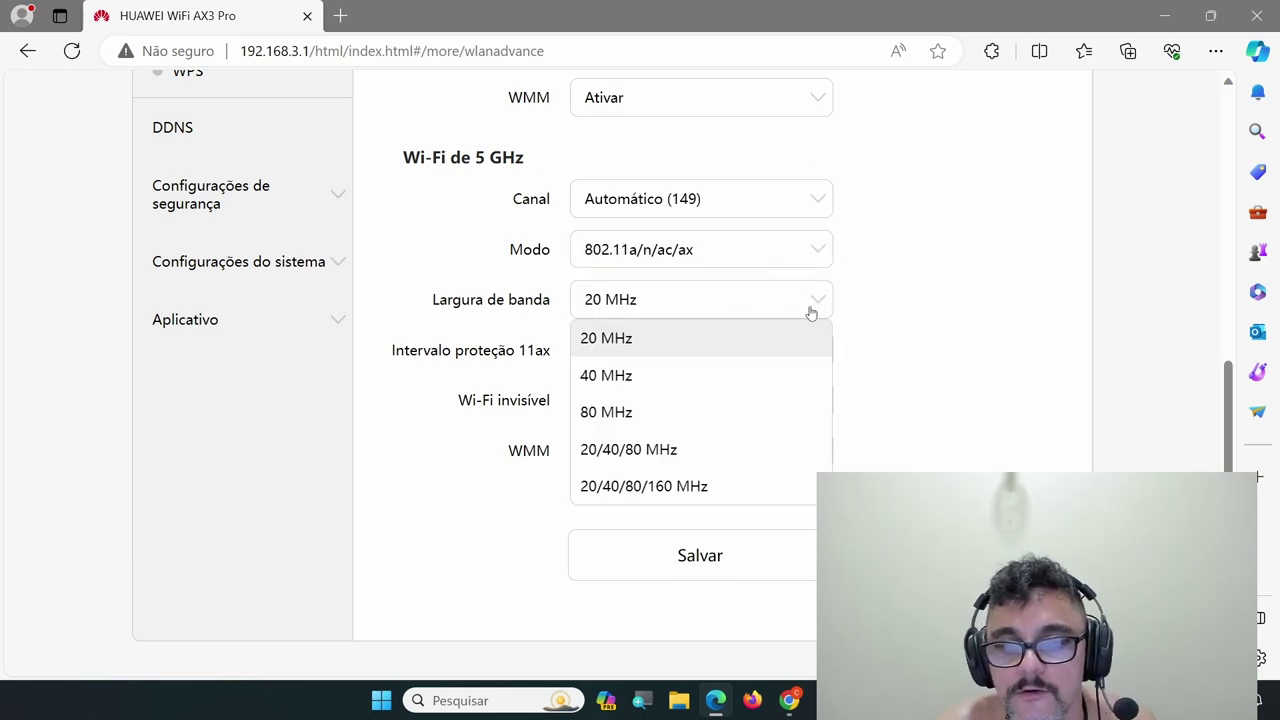
{"action": "left_click", "coordinate": [696, 452]}
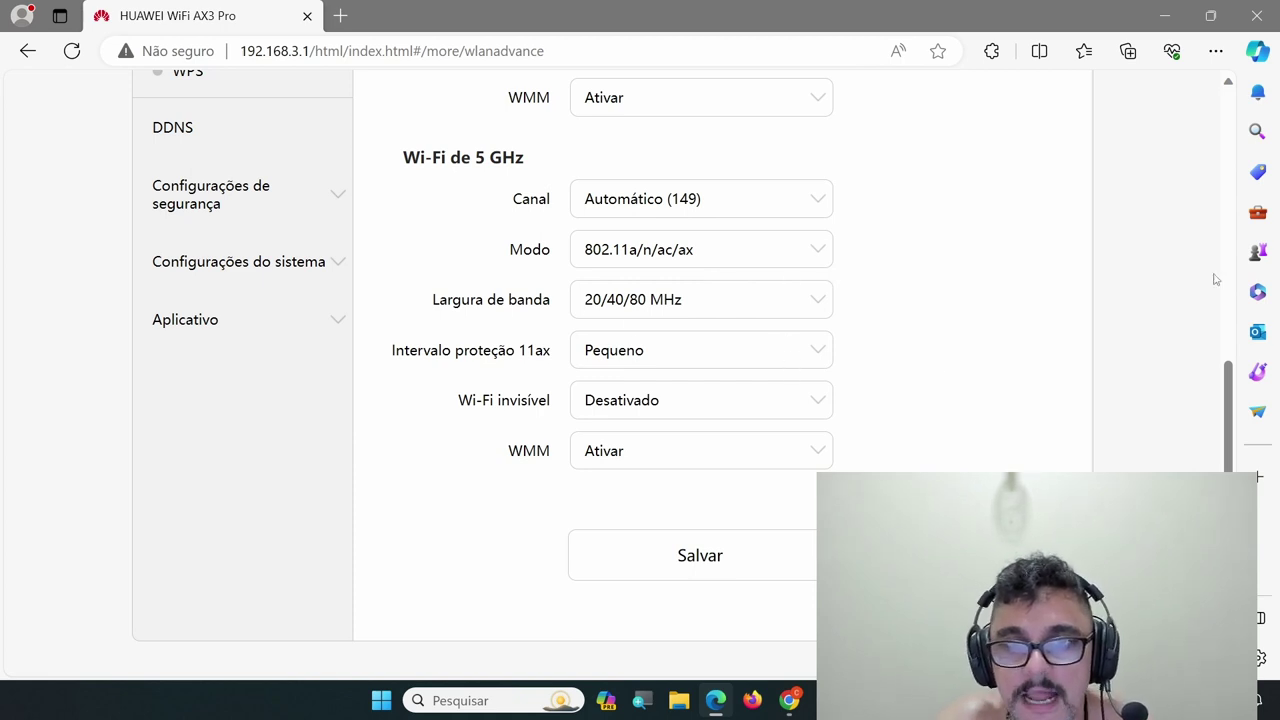
{"action": "left_click", "coordinate": [754, 555]}
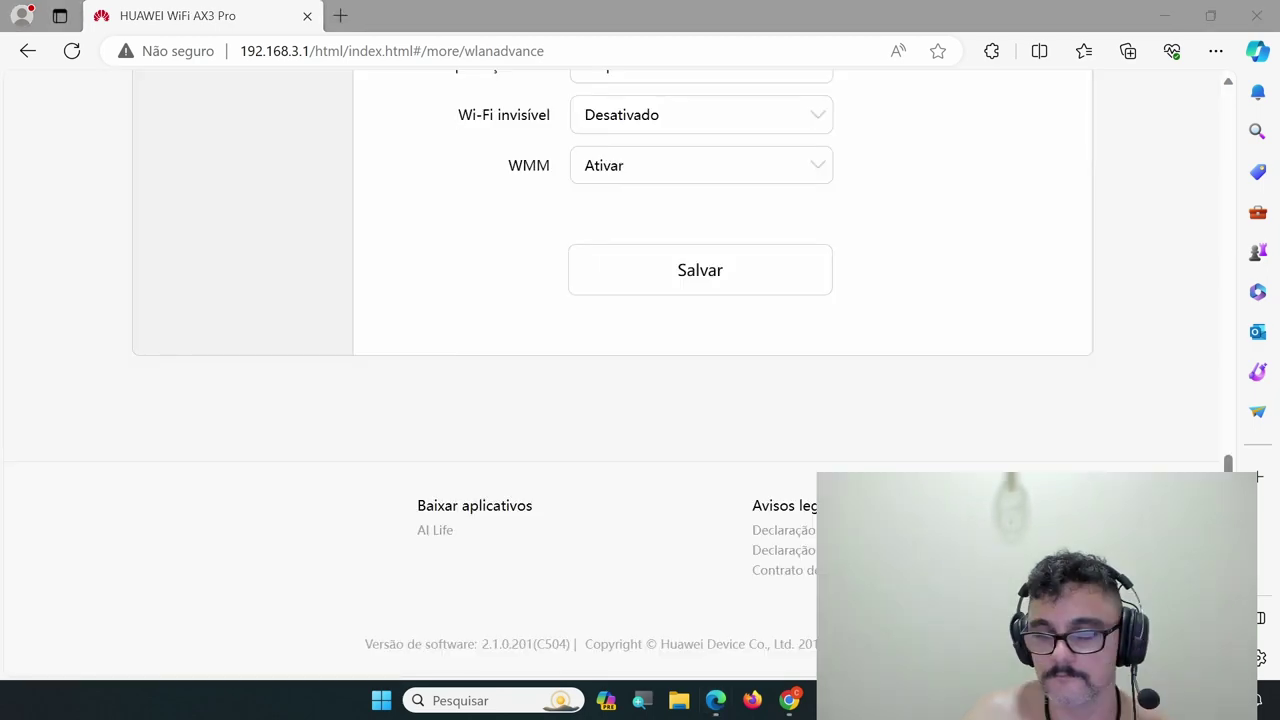
Check Wi-Fi access control, the disabled Wi-Fi repeater, and the empty Temporizador Wi-Fi table
{"action": "scroll", "coordinate": [550, 505], "scroll_direction": "up", "scroll_amount": 4}
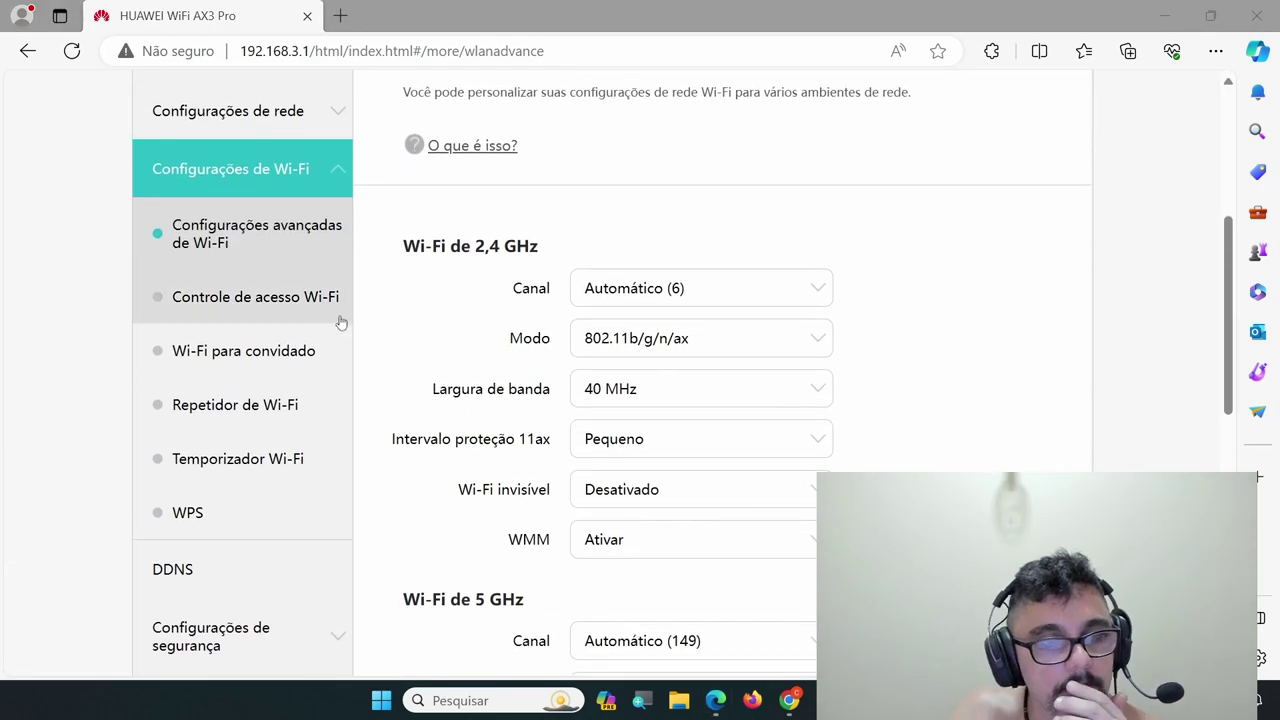
{"action": "left_click", "coordinate": [318, 317]}
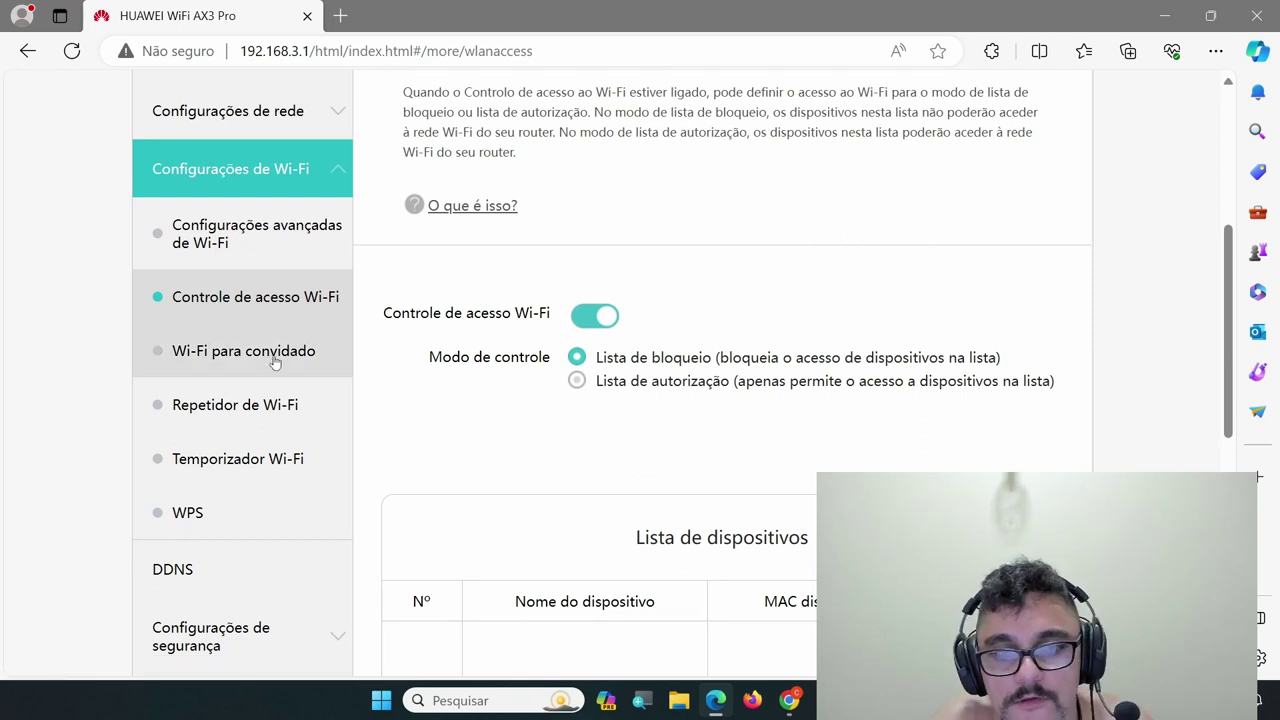
{"action": "left_click", "coordinate": [306, 419]}
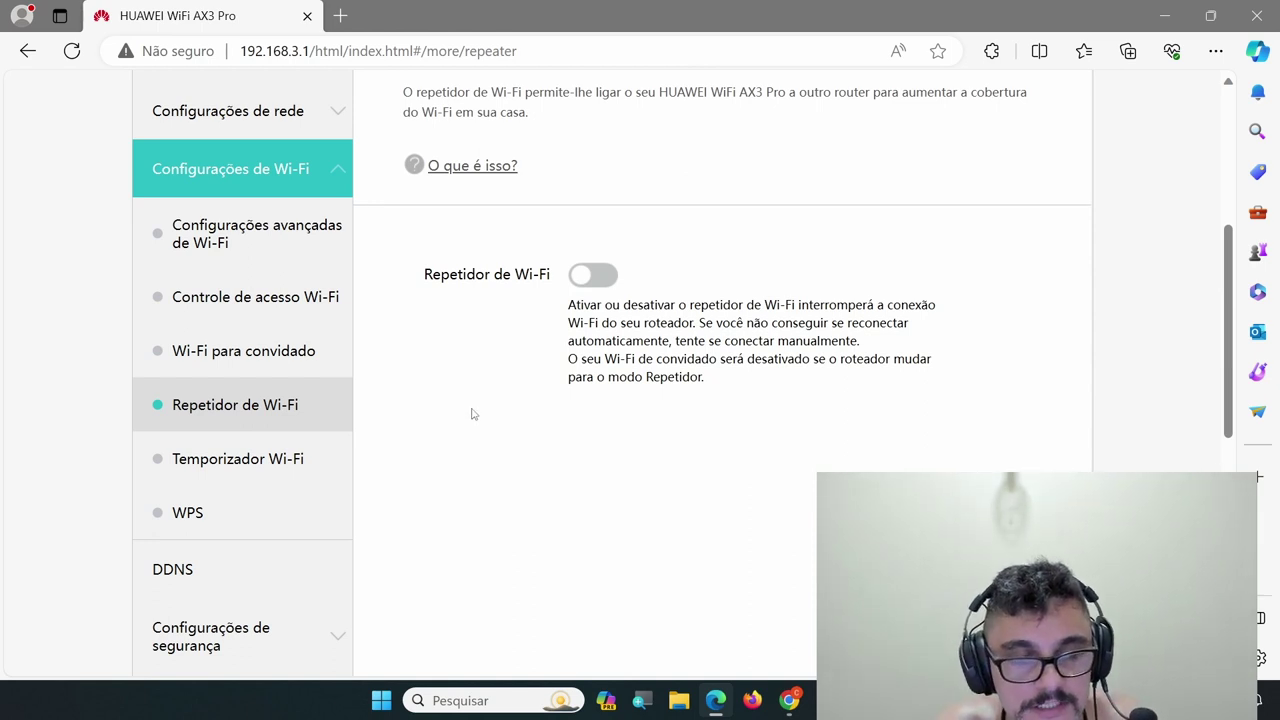
{"action": "scroll", "coordinate": [474, 414], "scroll_direction": "down", "scroll_amount": 1}
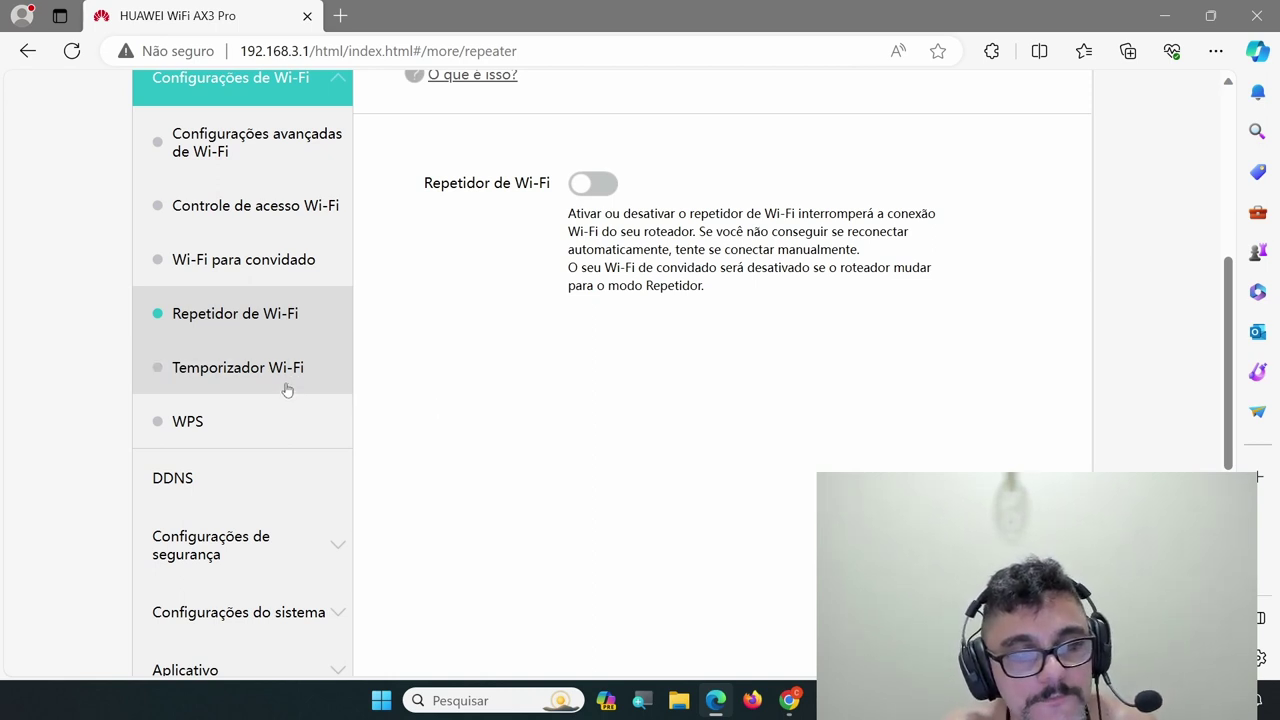
{"action": "left_click", "coordinate": [286, 388]}
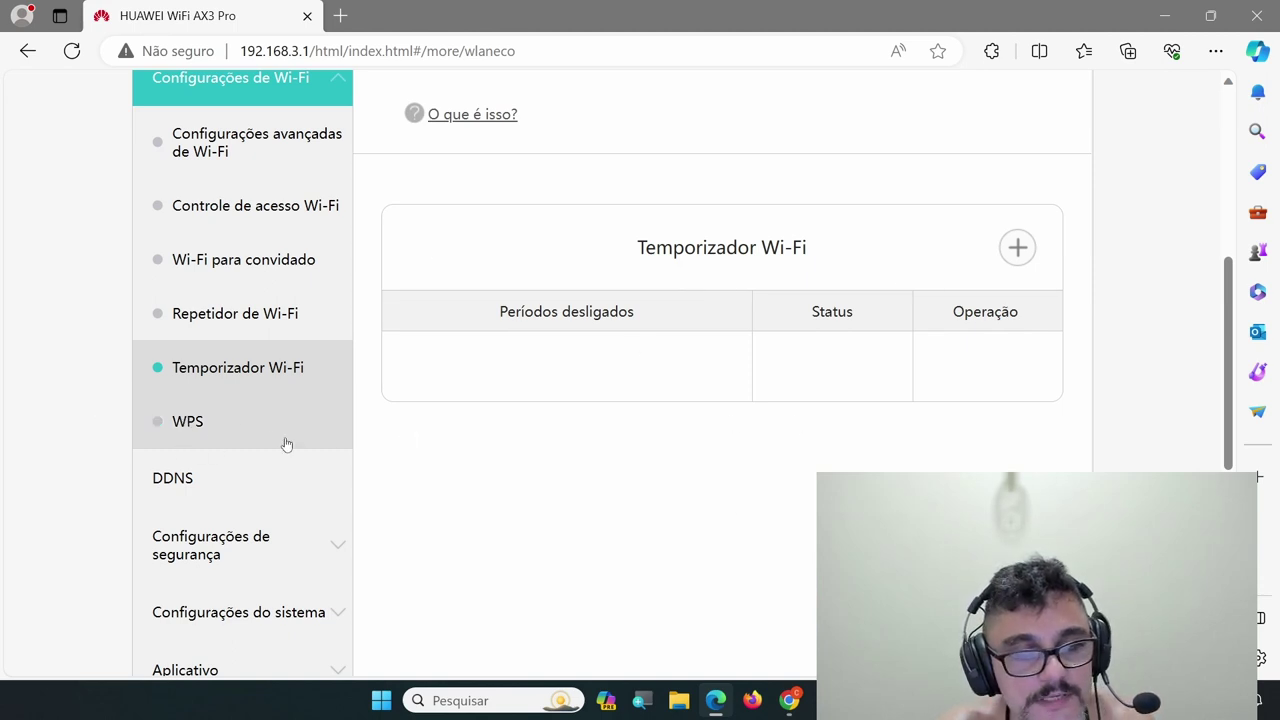
{"action": "scroll", "coordinate": [409, 501], "scroll_direction": "down", "scroll_amount": 1}
{"action": "scroll", "coordinate": [322, 388], "scroll_direction": "down", "scroll_amount": 1}
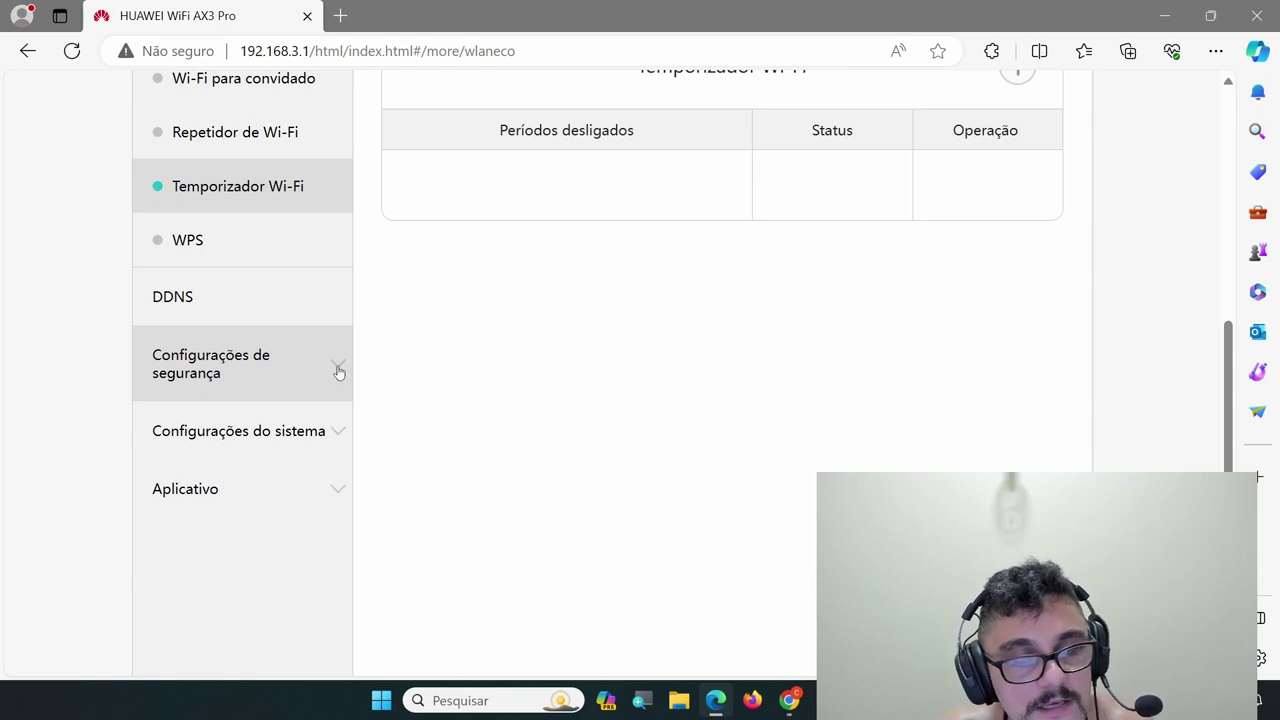
Check Firewall and NFC settings, then Funções auxiliares with Wi-Fi 6 standby power saving off
{"action": "left_click", "coordinate": [338, 372]}
{"action": "scroll", "coordinate": [337, 340], "scroll_direction": "down", "scroll_amount": 1}
{"action": "scroll", "coordinate": [300, 303], "scroll_direction": "up", "scroll_amount": 1}
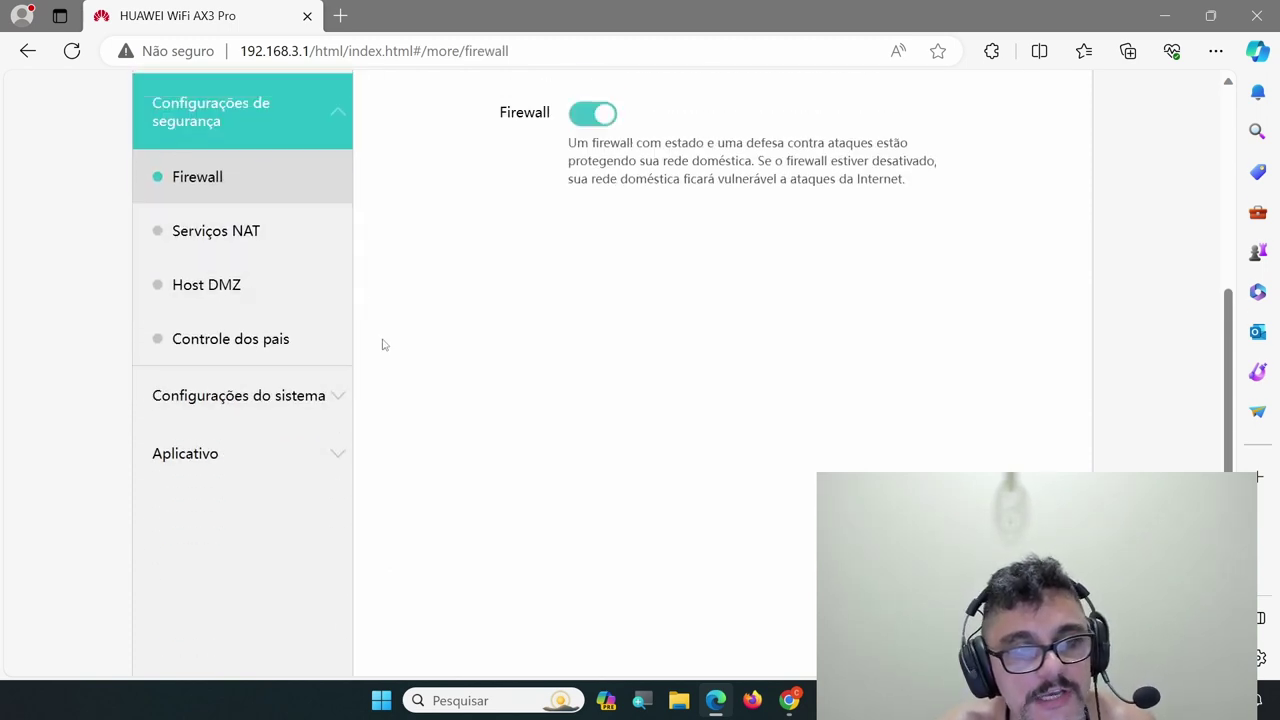
{"action": "left_click", "coordinate": [330, 399]}
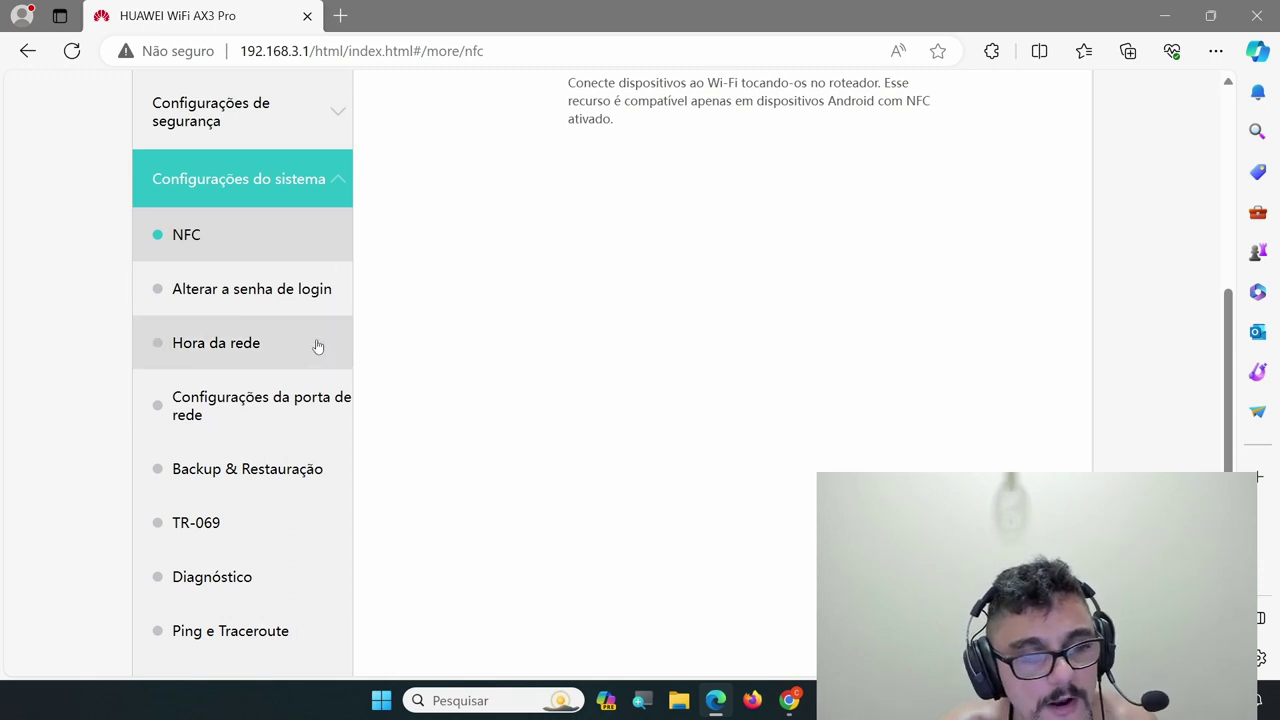
{"action": "scroll", "coordinate": [318, 408], "scroll_direction": "down", "scroll_amount": 1}
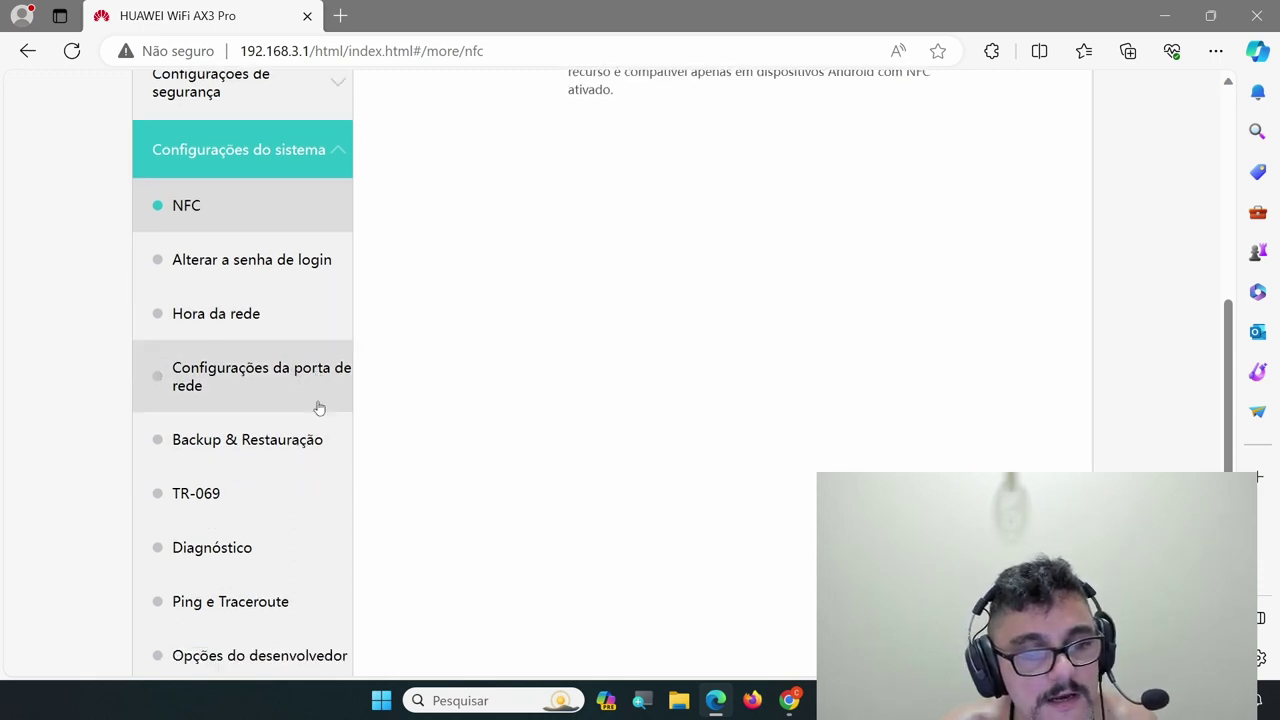
{"action": "scroll", "coordinate": [318, 408], "scroll_direction": "down", "scroll_amount": 2}
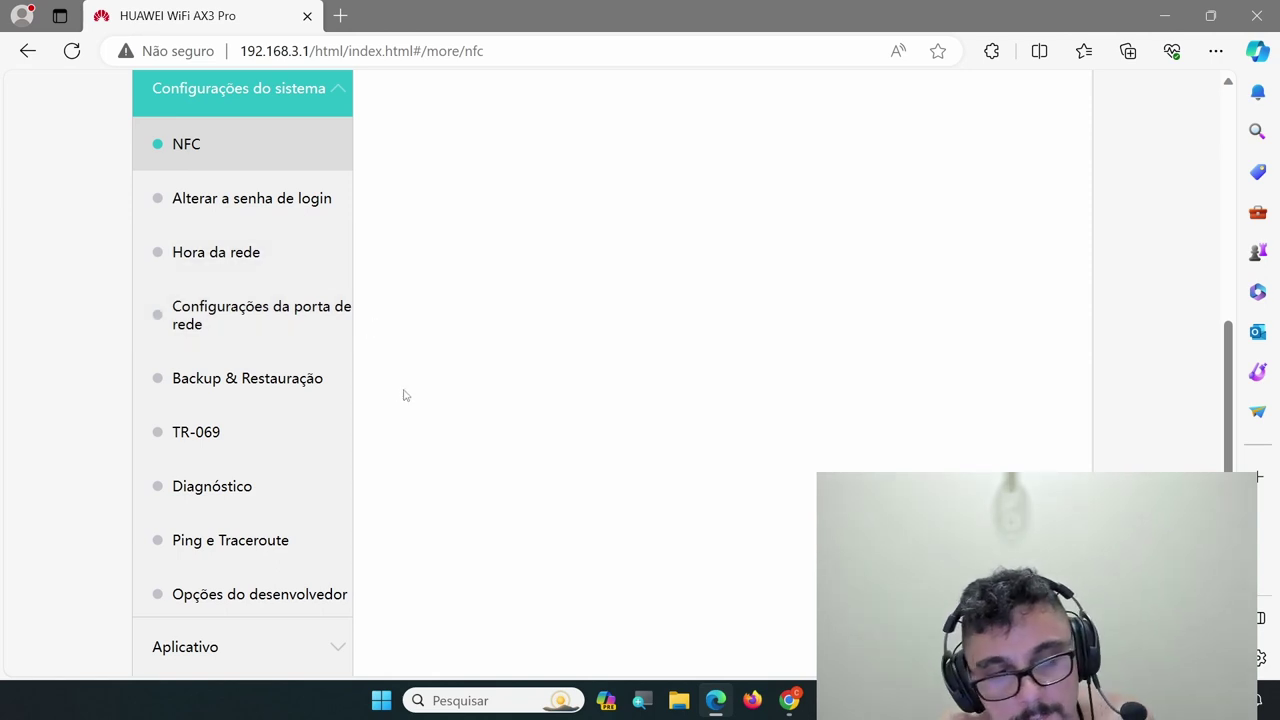
{"action": "scroll", "coordinate": [375, 417], "scroll_direction": "down", "scroll_amount": 6}
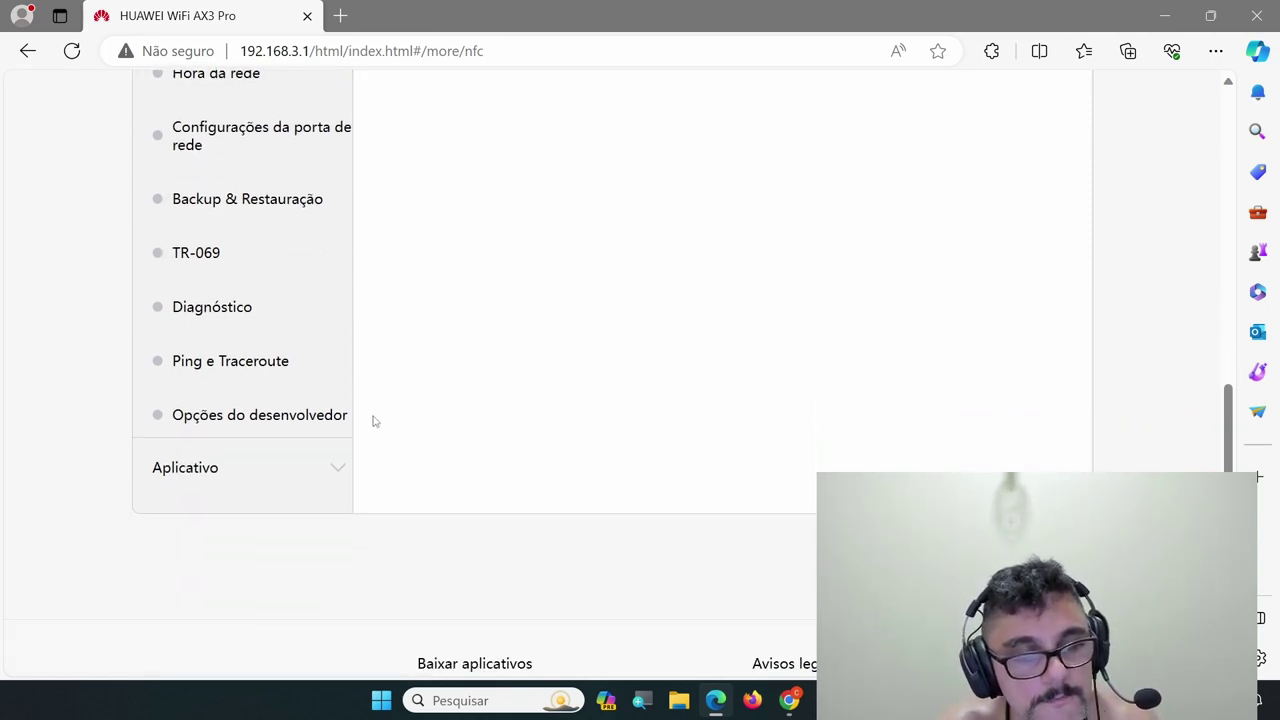
{"action": "left_click", "coordinate": [327, 479]}
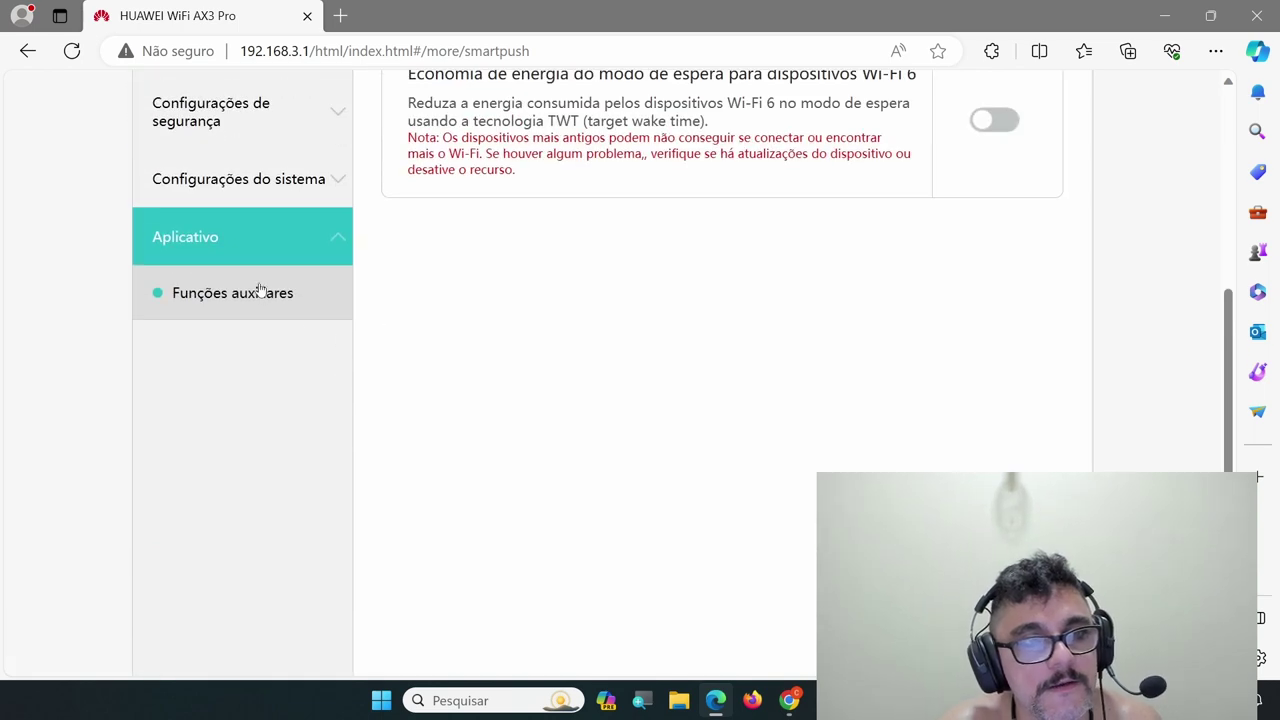
{"action": "scroll", "coordinate": [663, 362], "scroll_direction": "up", "scroll_amount": 2}
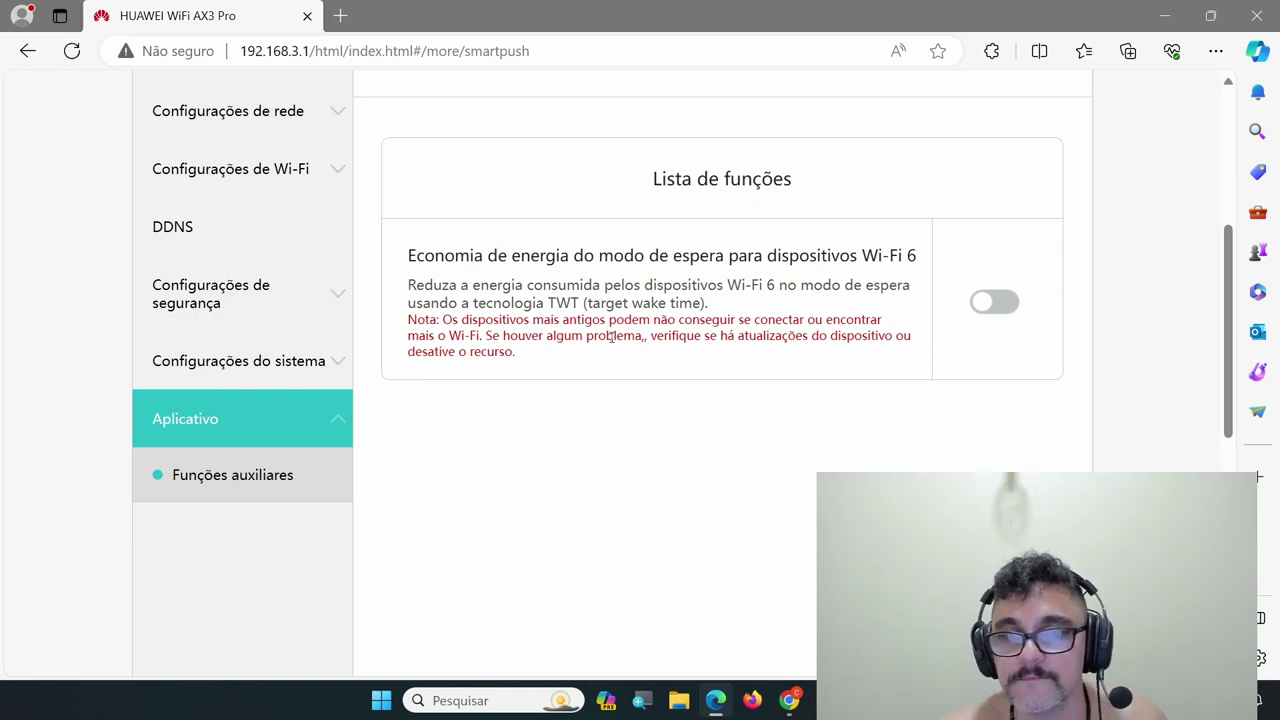
{"action": "scroll", "coordinate": [700, 435], "scroll_direction": "up", "scroll_amount": 4}
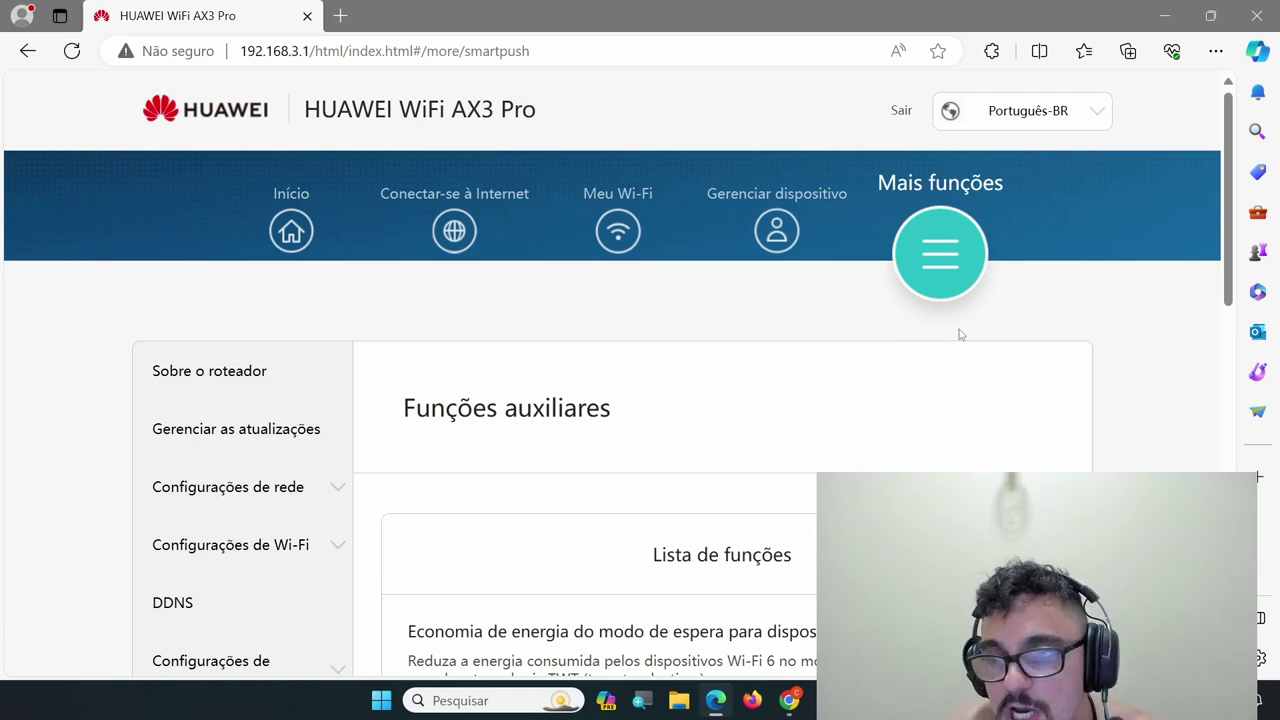
Return to the Início dashboard showing the 2.1.0.202(C504) firmware notice and 28-minute uptime
{"action": "left_click", "coordinate": [270, 246]}
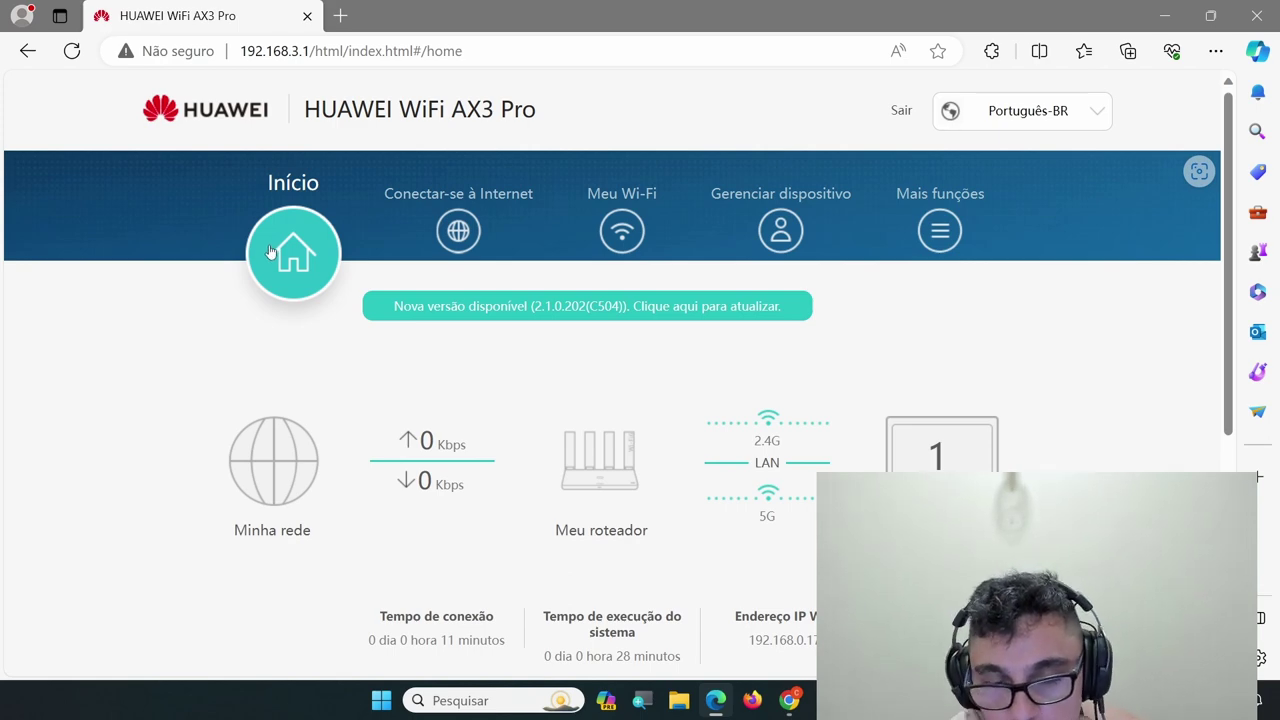
{"action": "scroll", "coordinate": [275, 200], "scroll_direction": "down", "scroll_amount": 2}
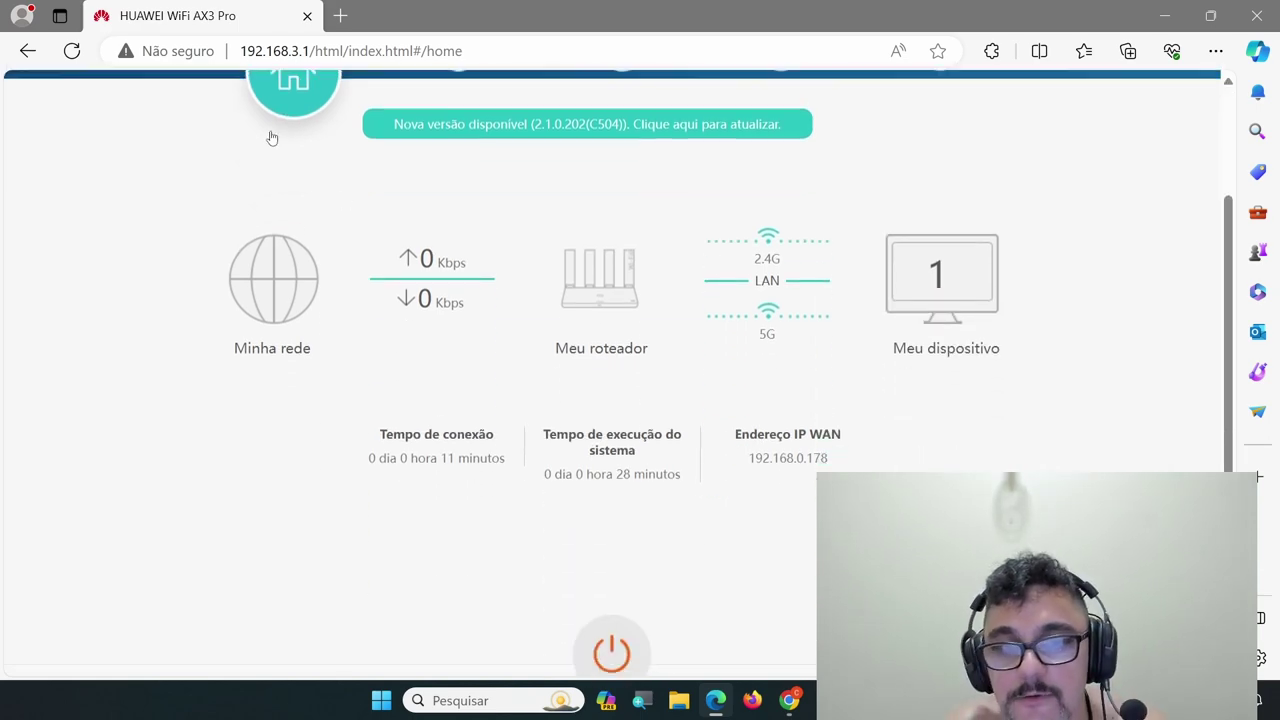
{"action": "scroll", "coordinate": [271, 138], "scroll_direction": "up", "scroll_amount": 2}
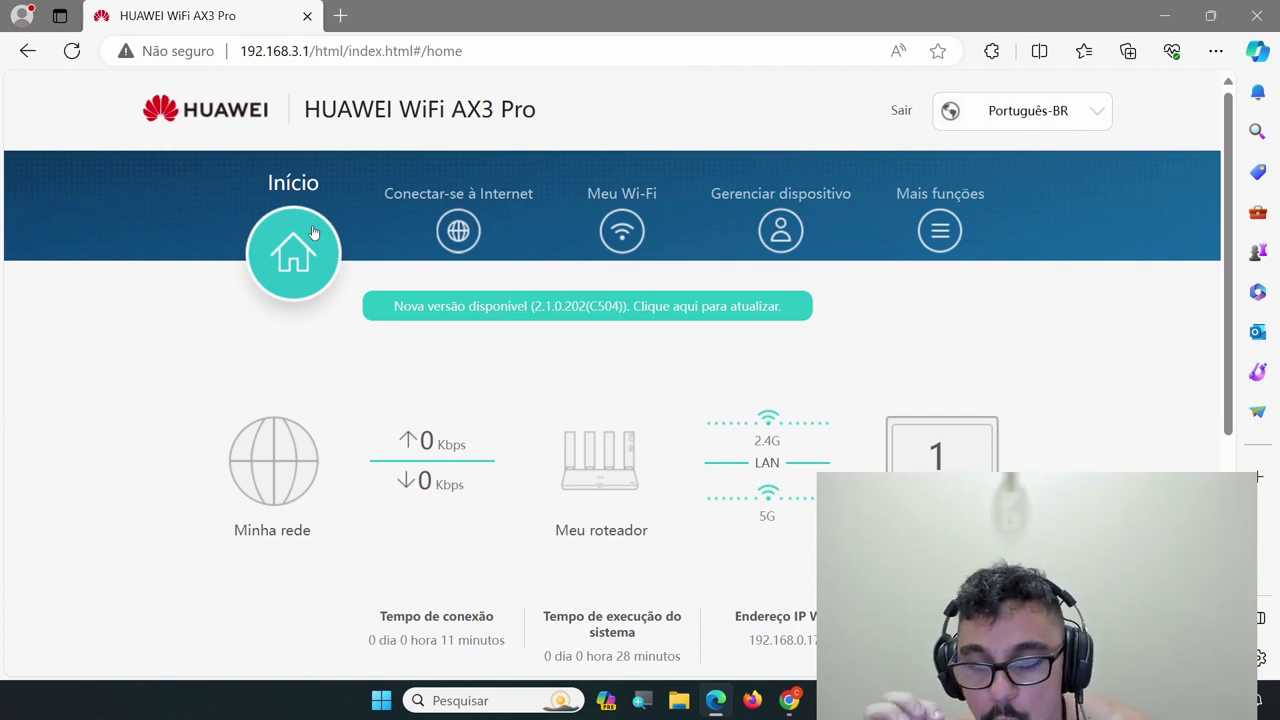